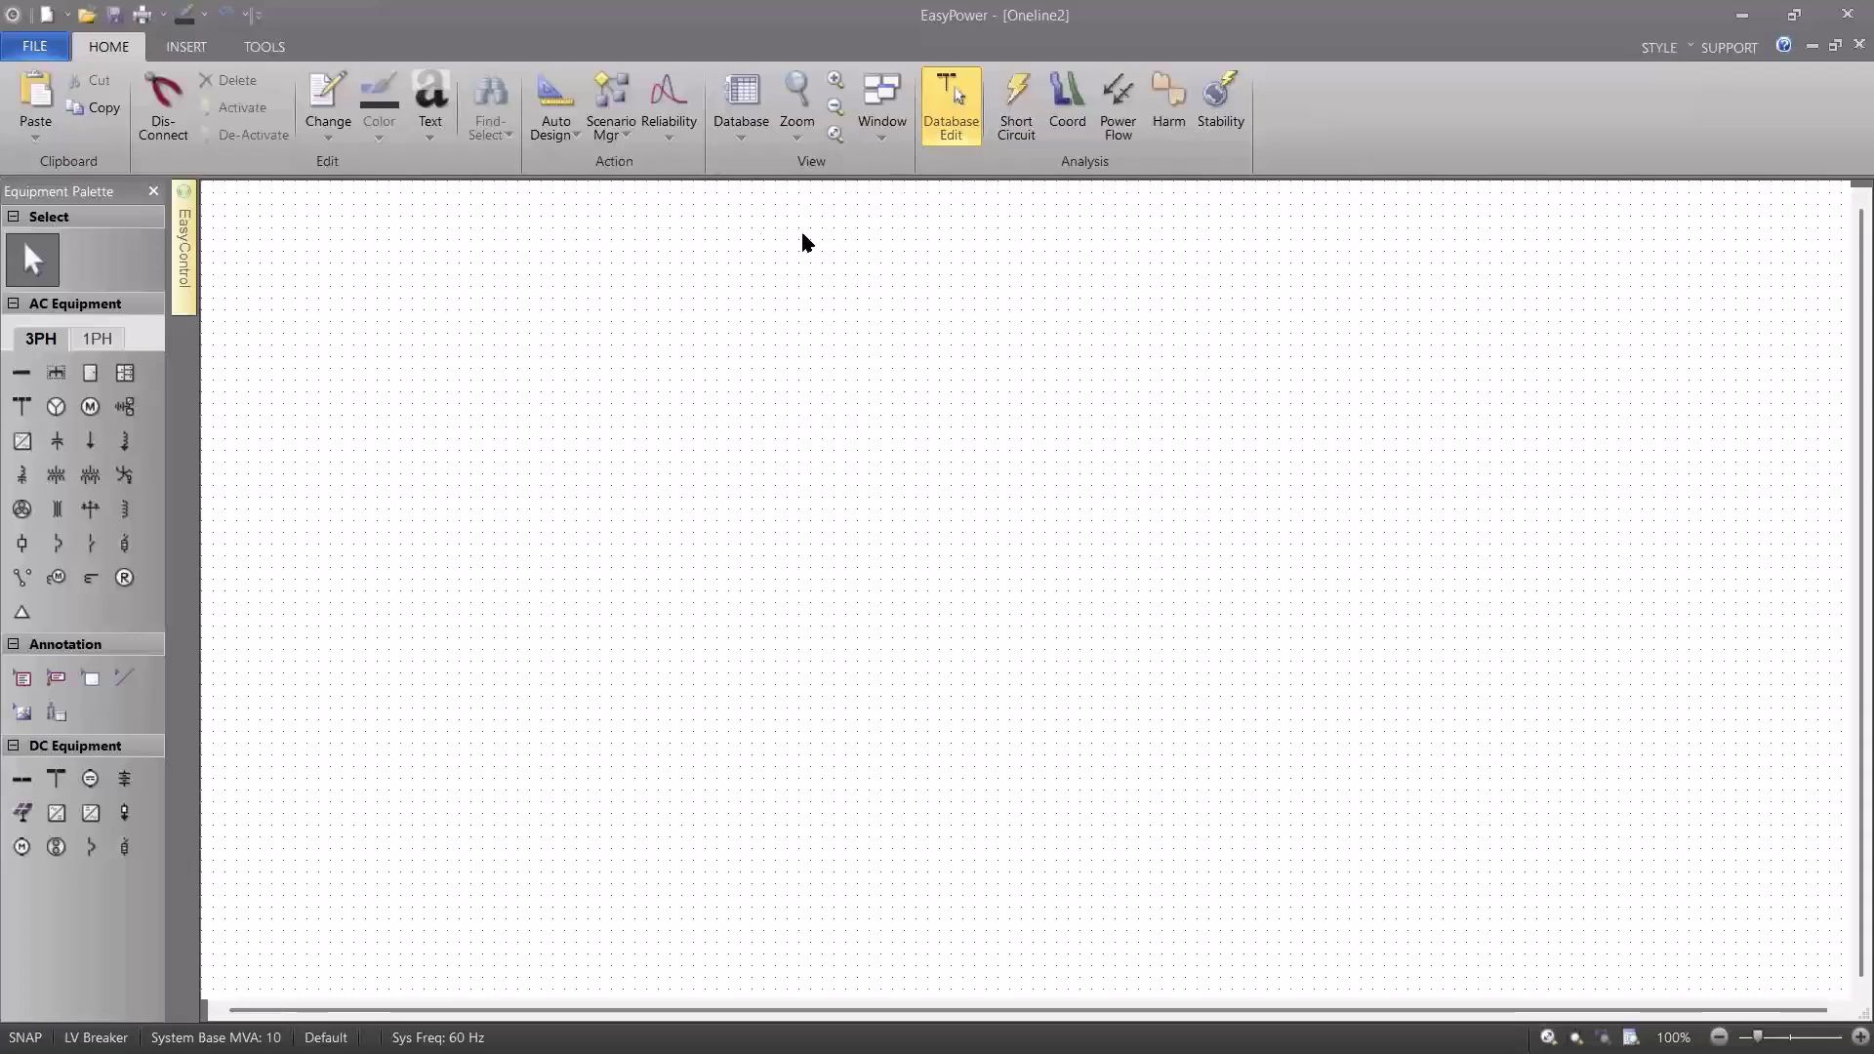
click(264, 47)
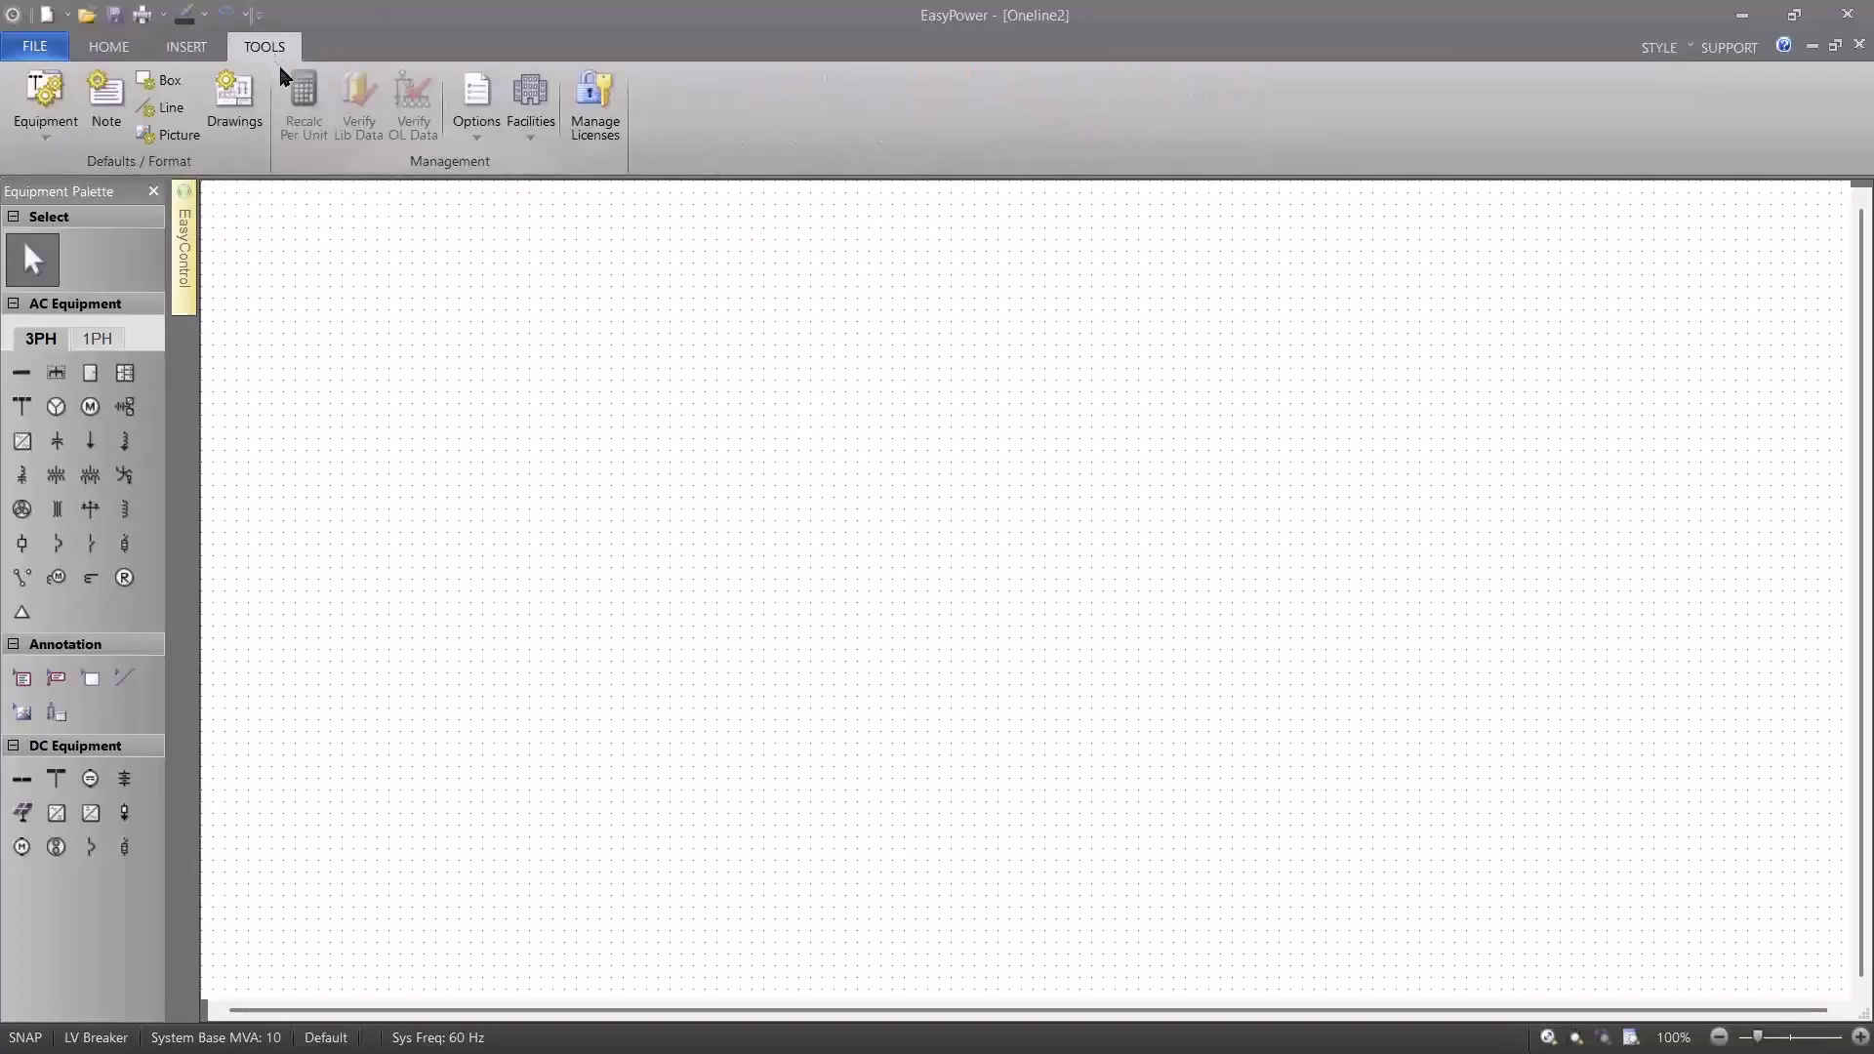
click(477, 145)
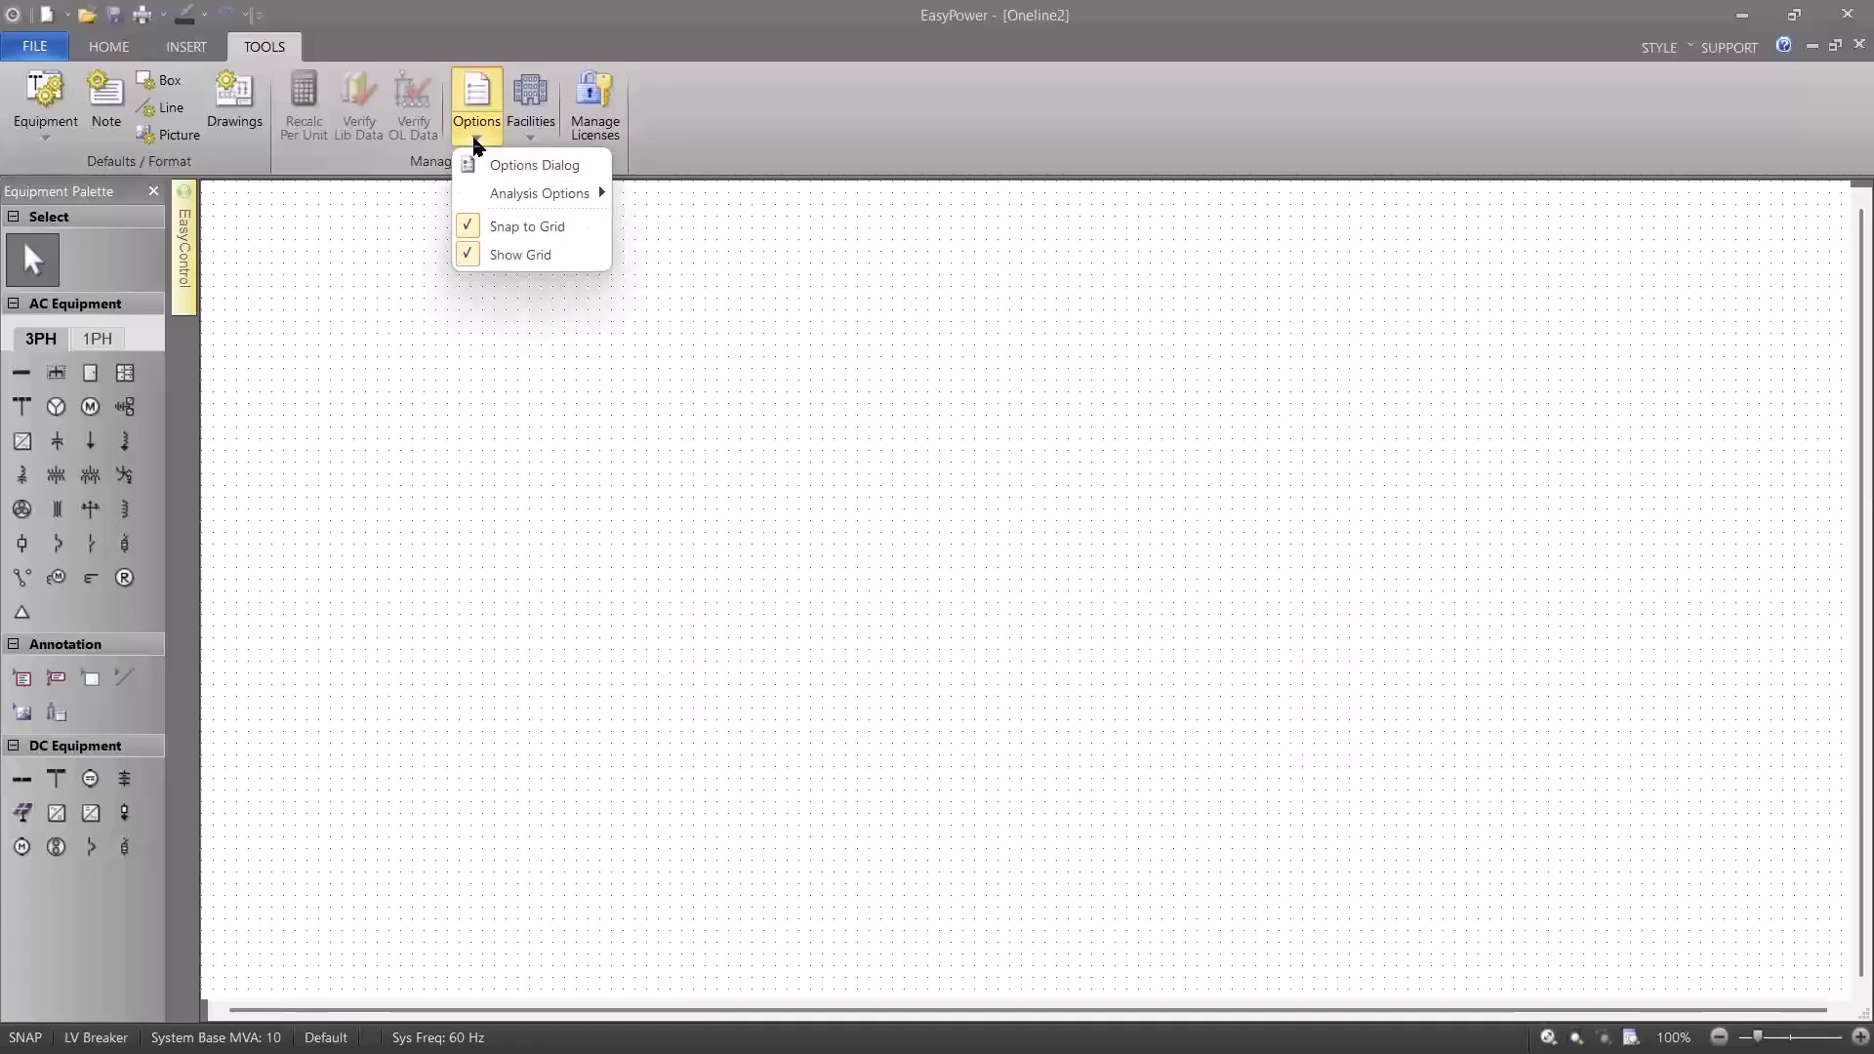
click(477, 146)
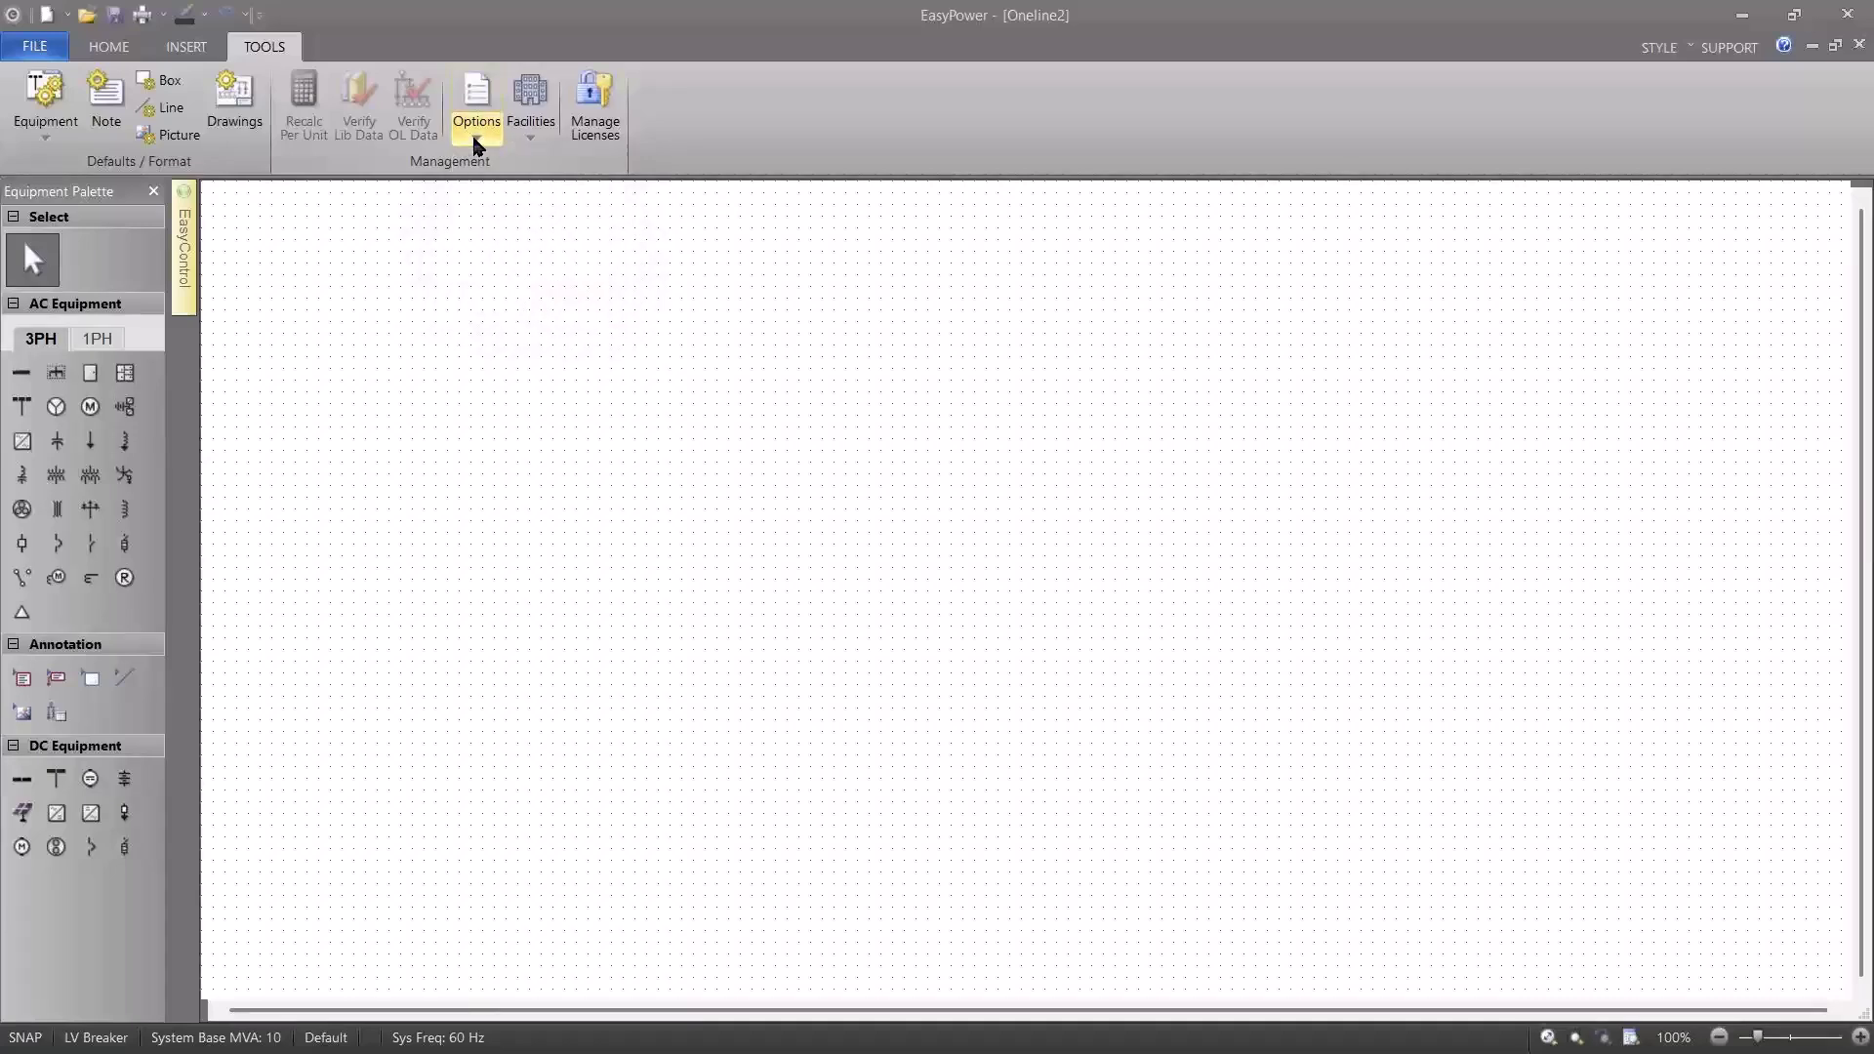
click(124, 54)
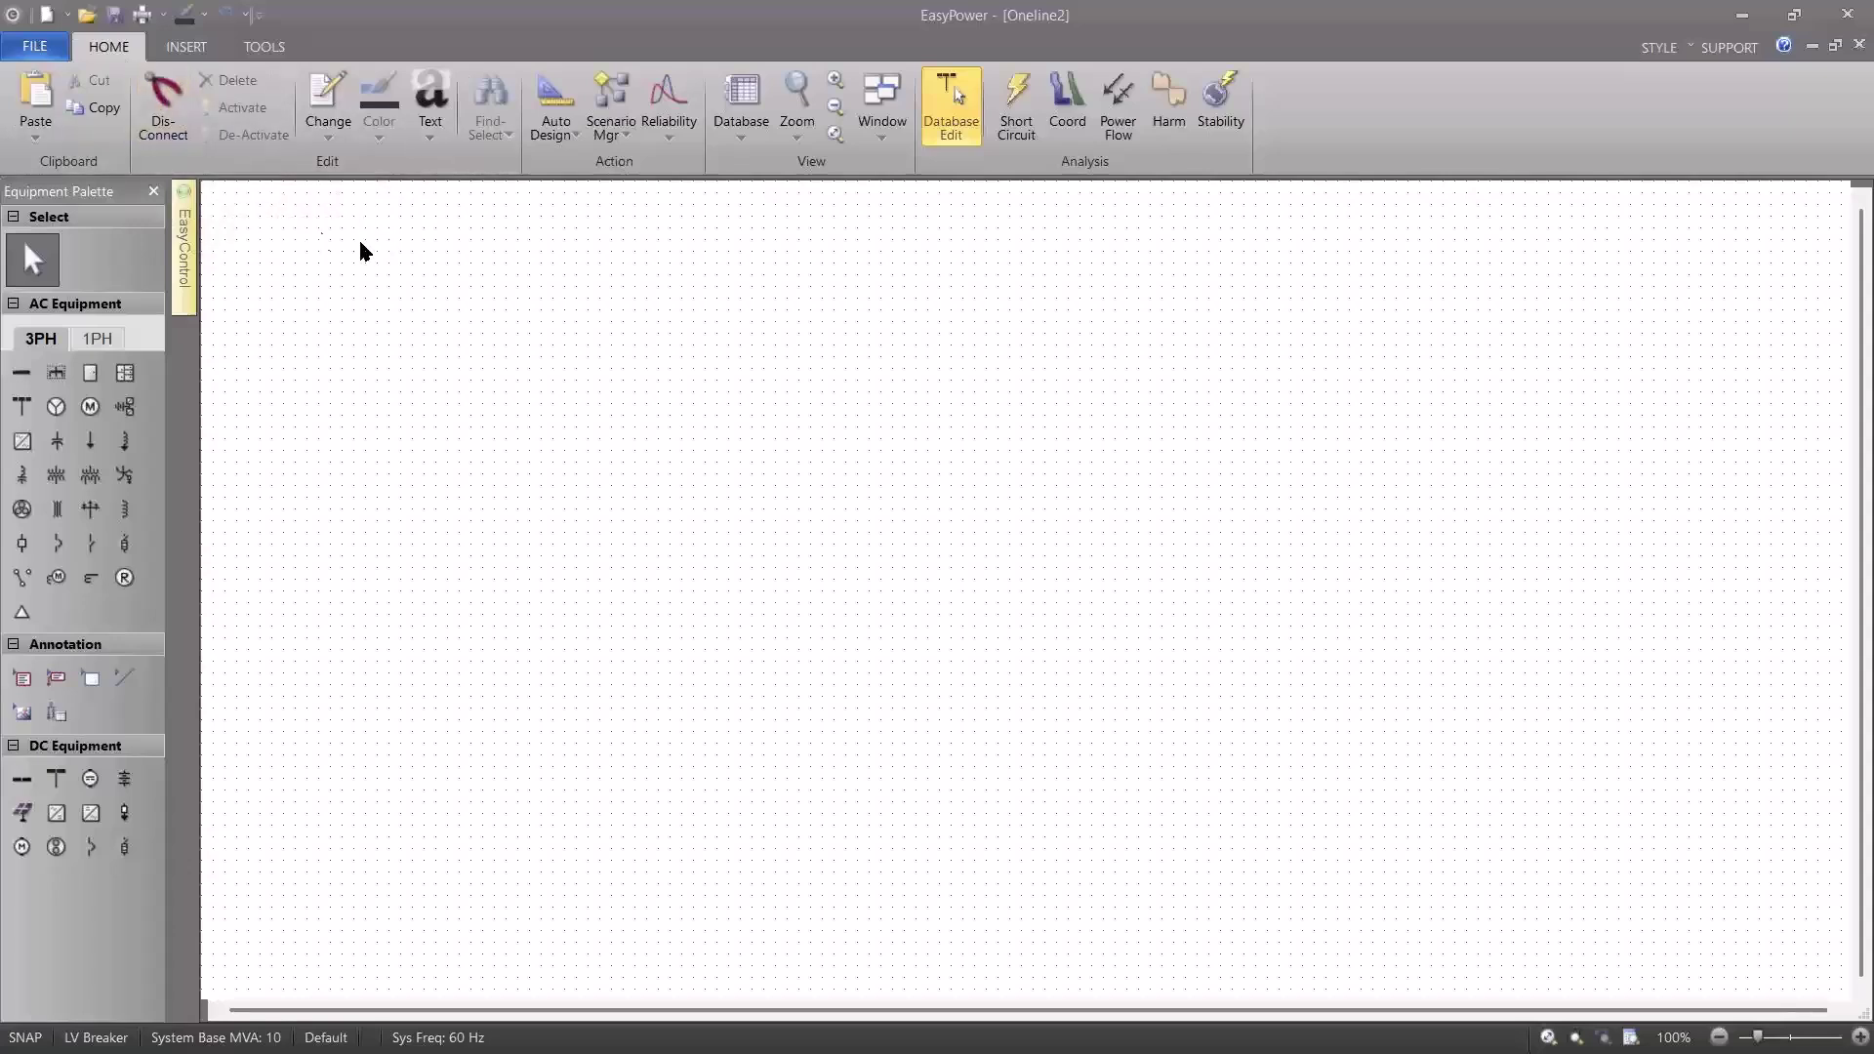
Examine the General settings in the one-line's Options dialog and close it without changing anything.
right_click(584, 359)
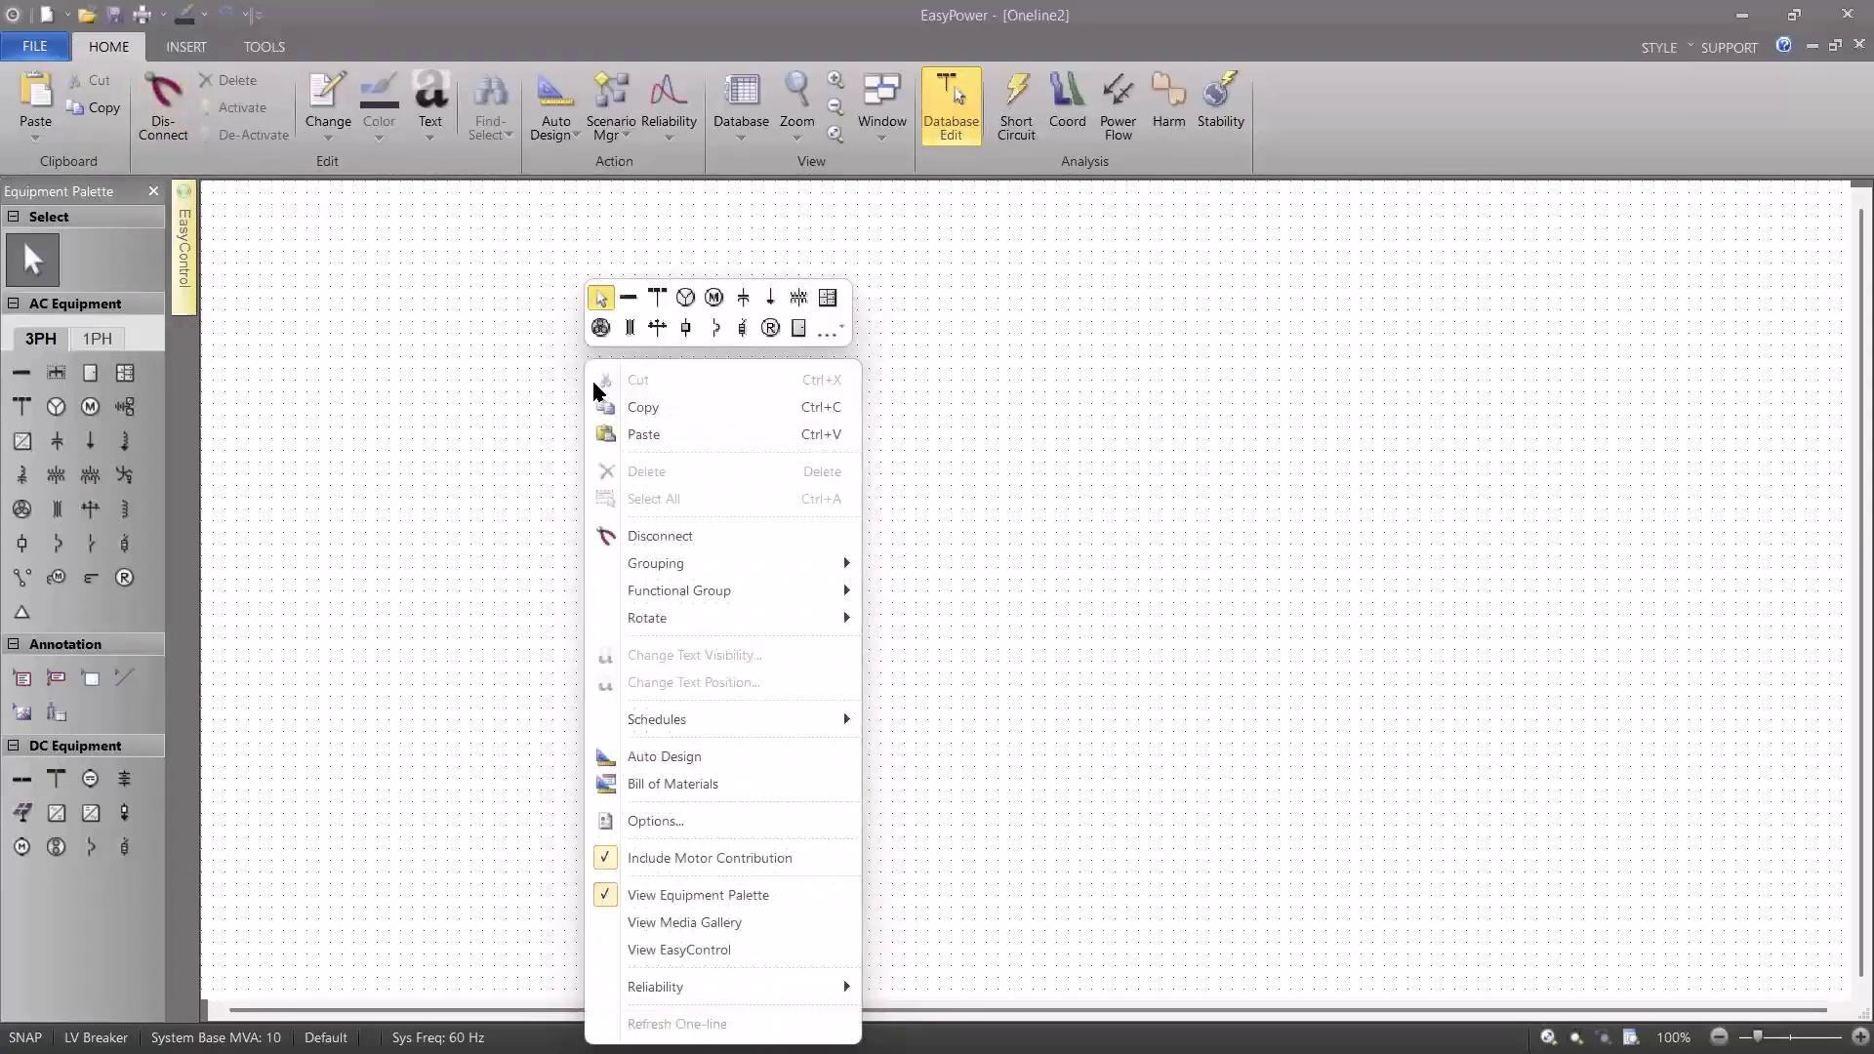
click(636, 825)
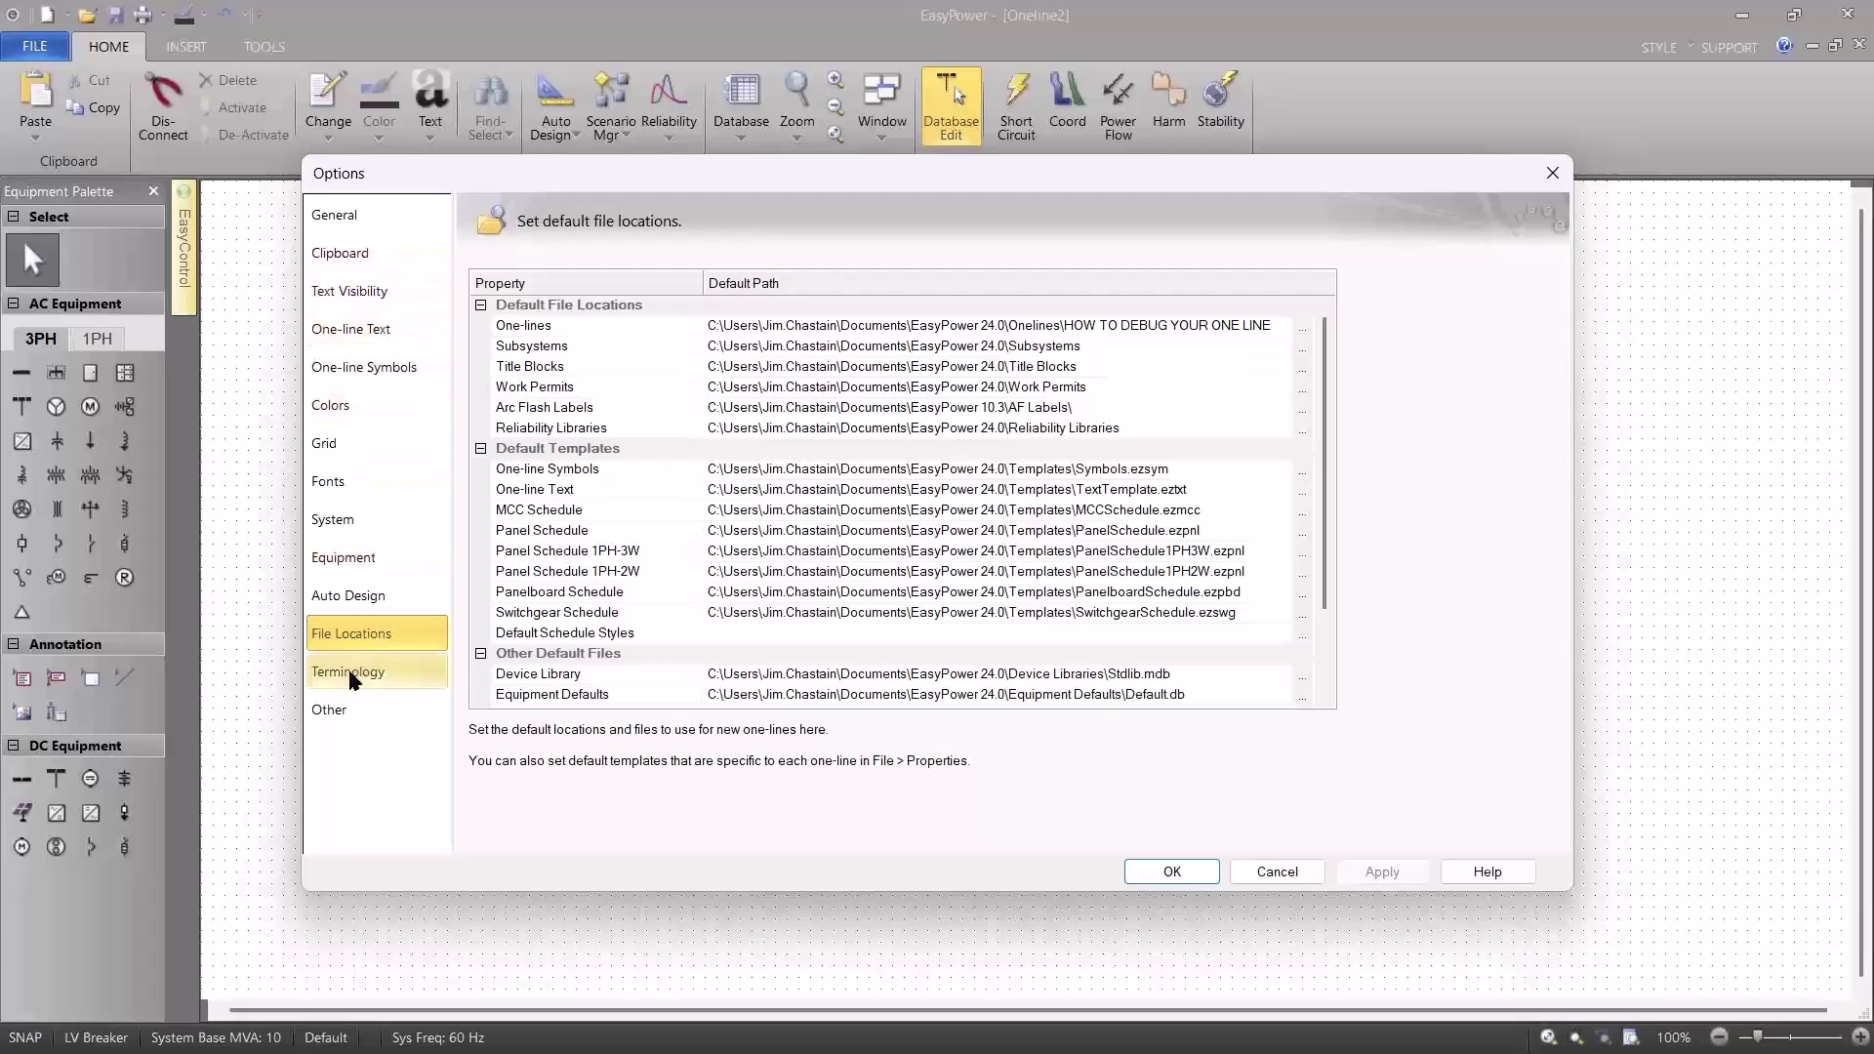
click(349, 223)
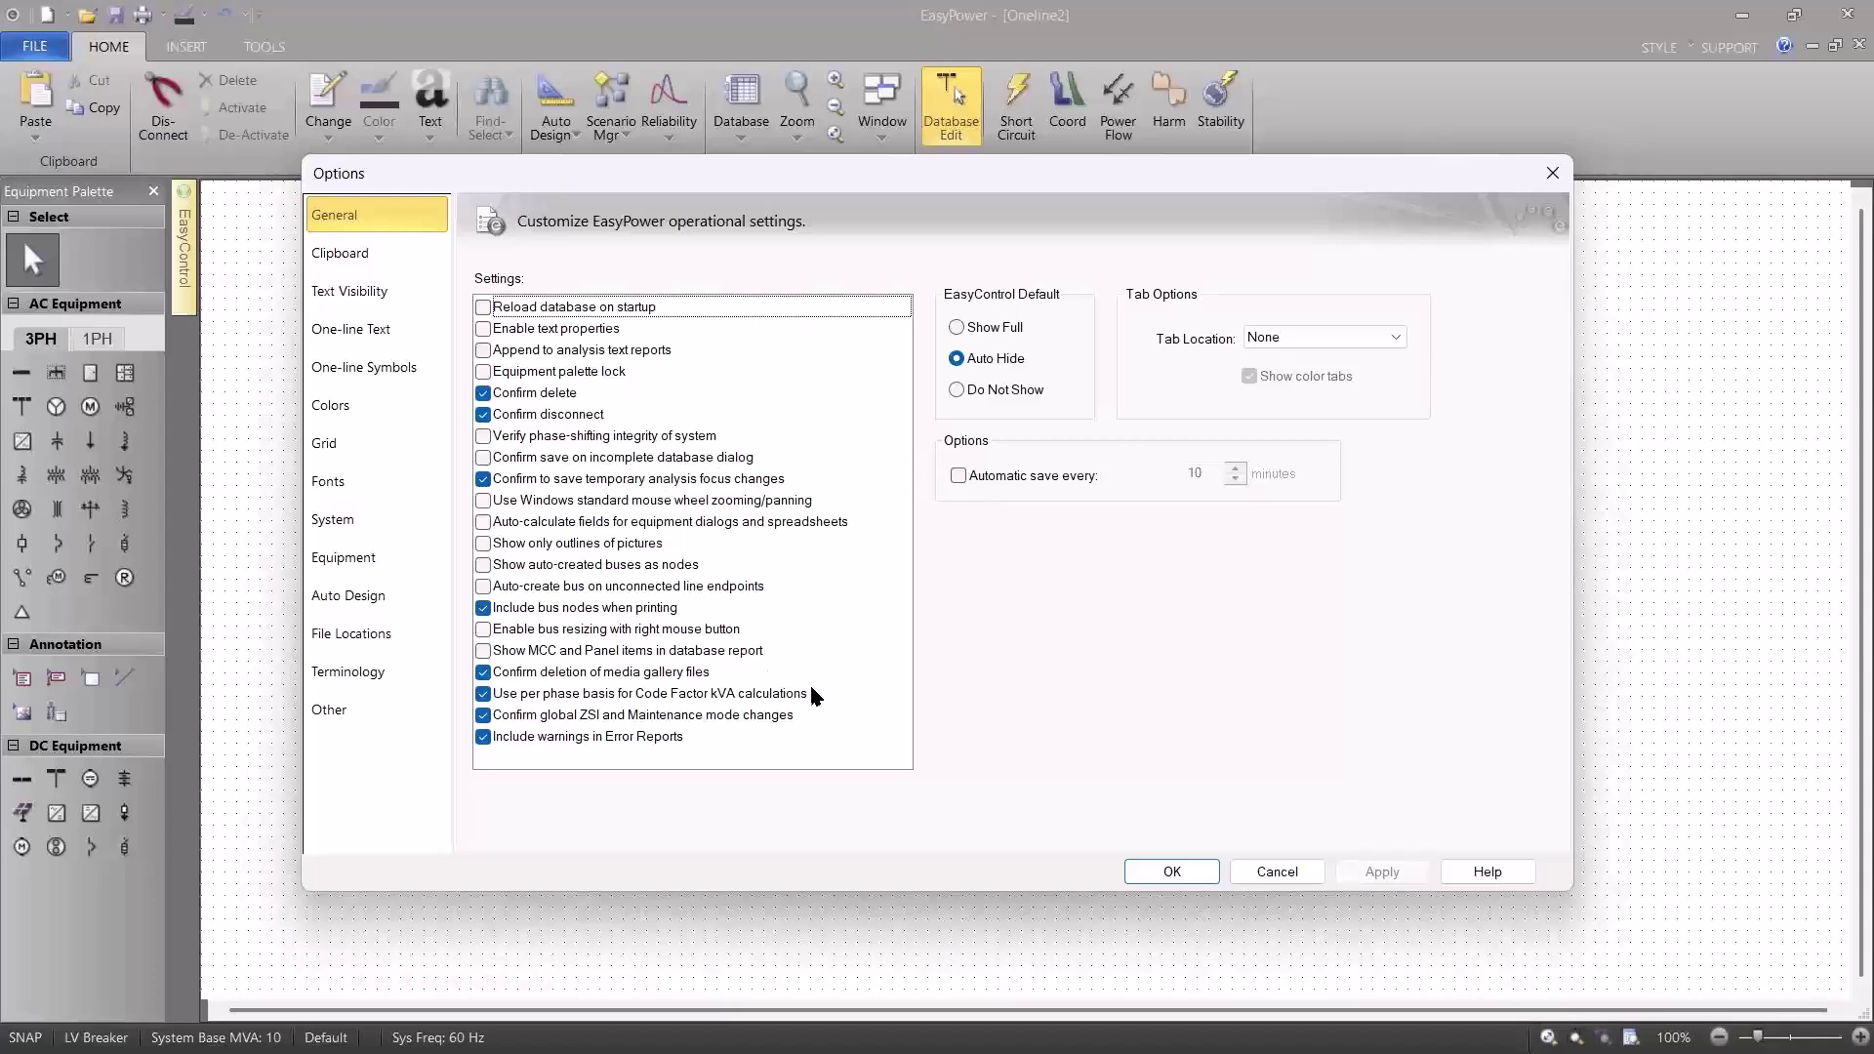
click(1238, 864)
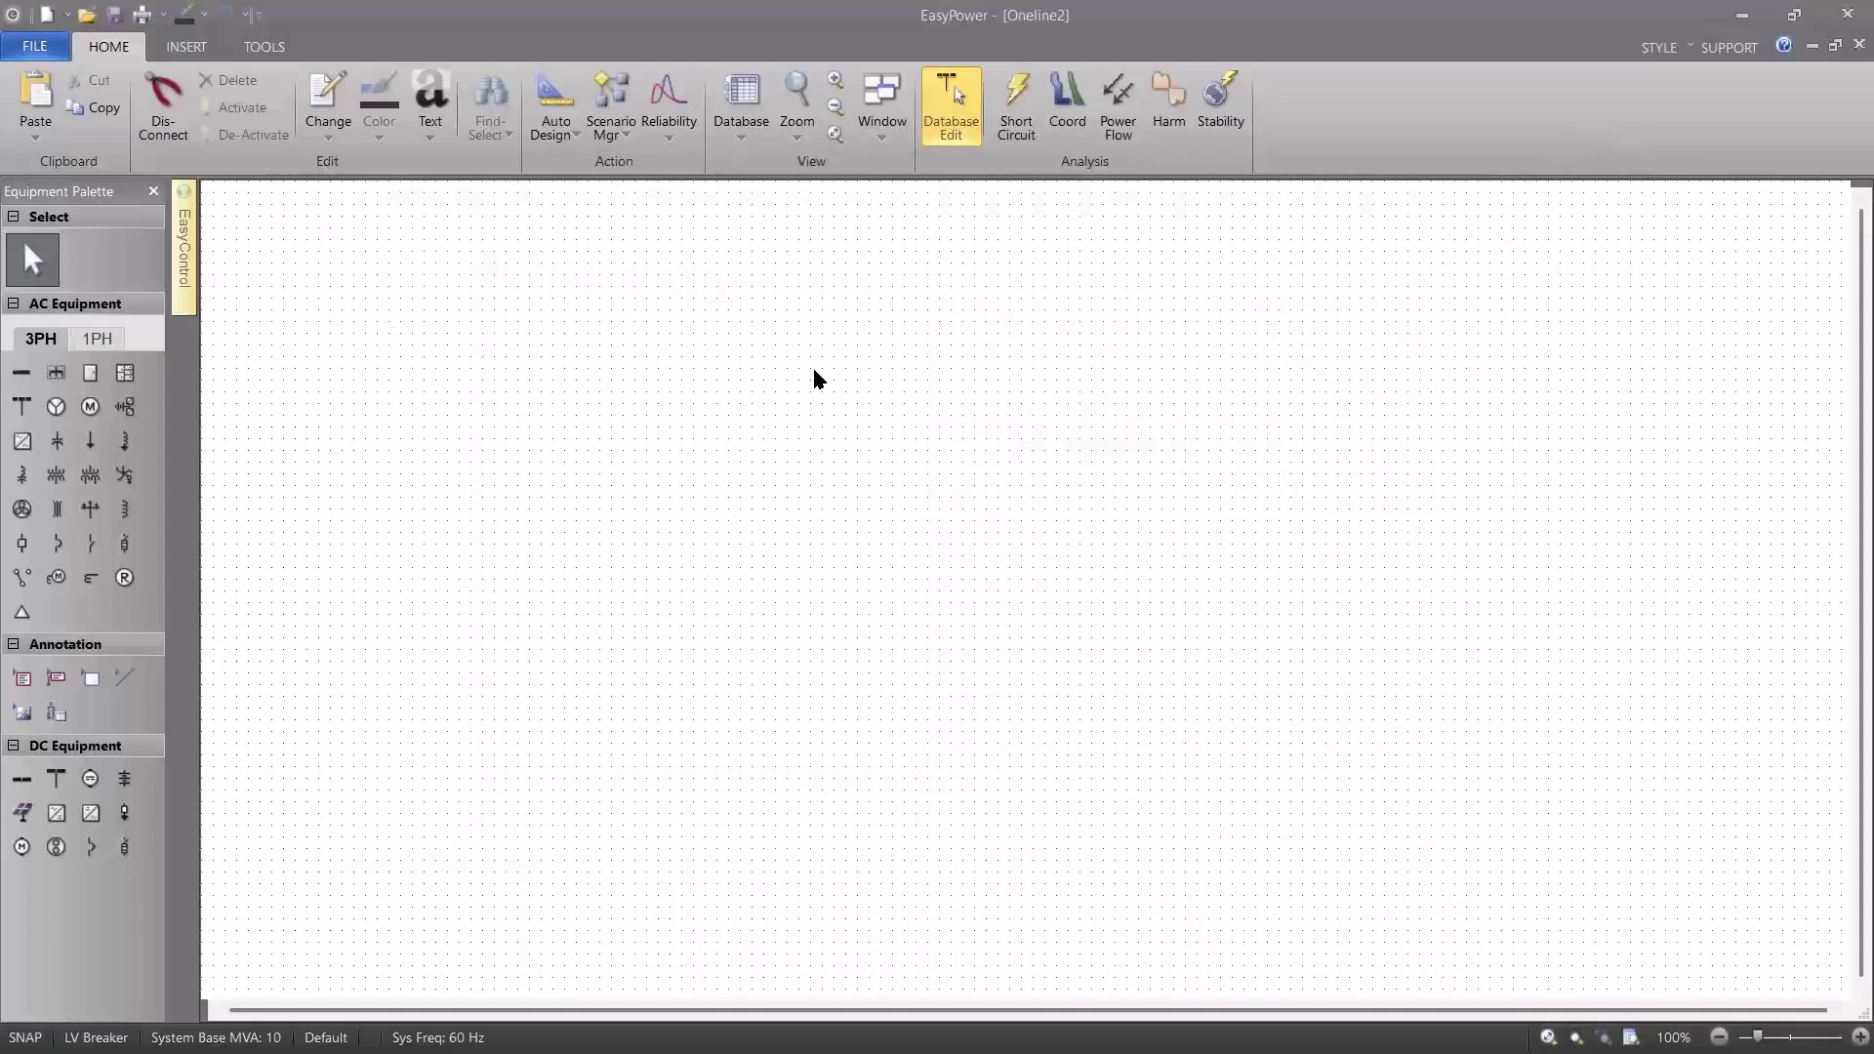
Open the one-line file step 1.dez from the Start Page and fit the diagram in view.
click(882, 122)
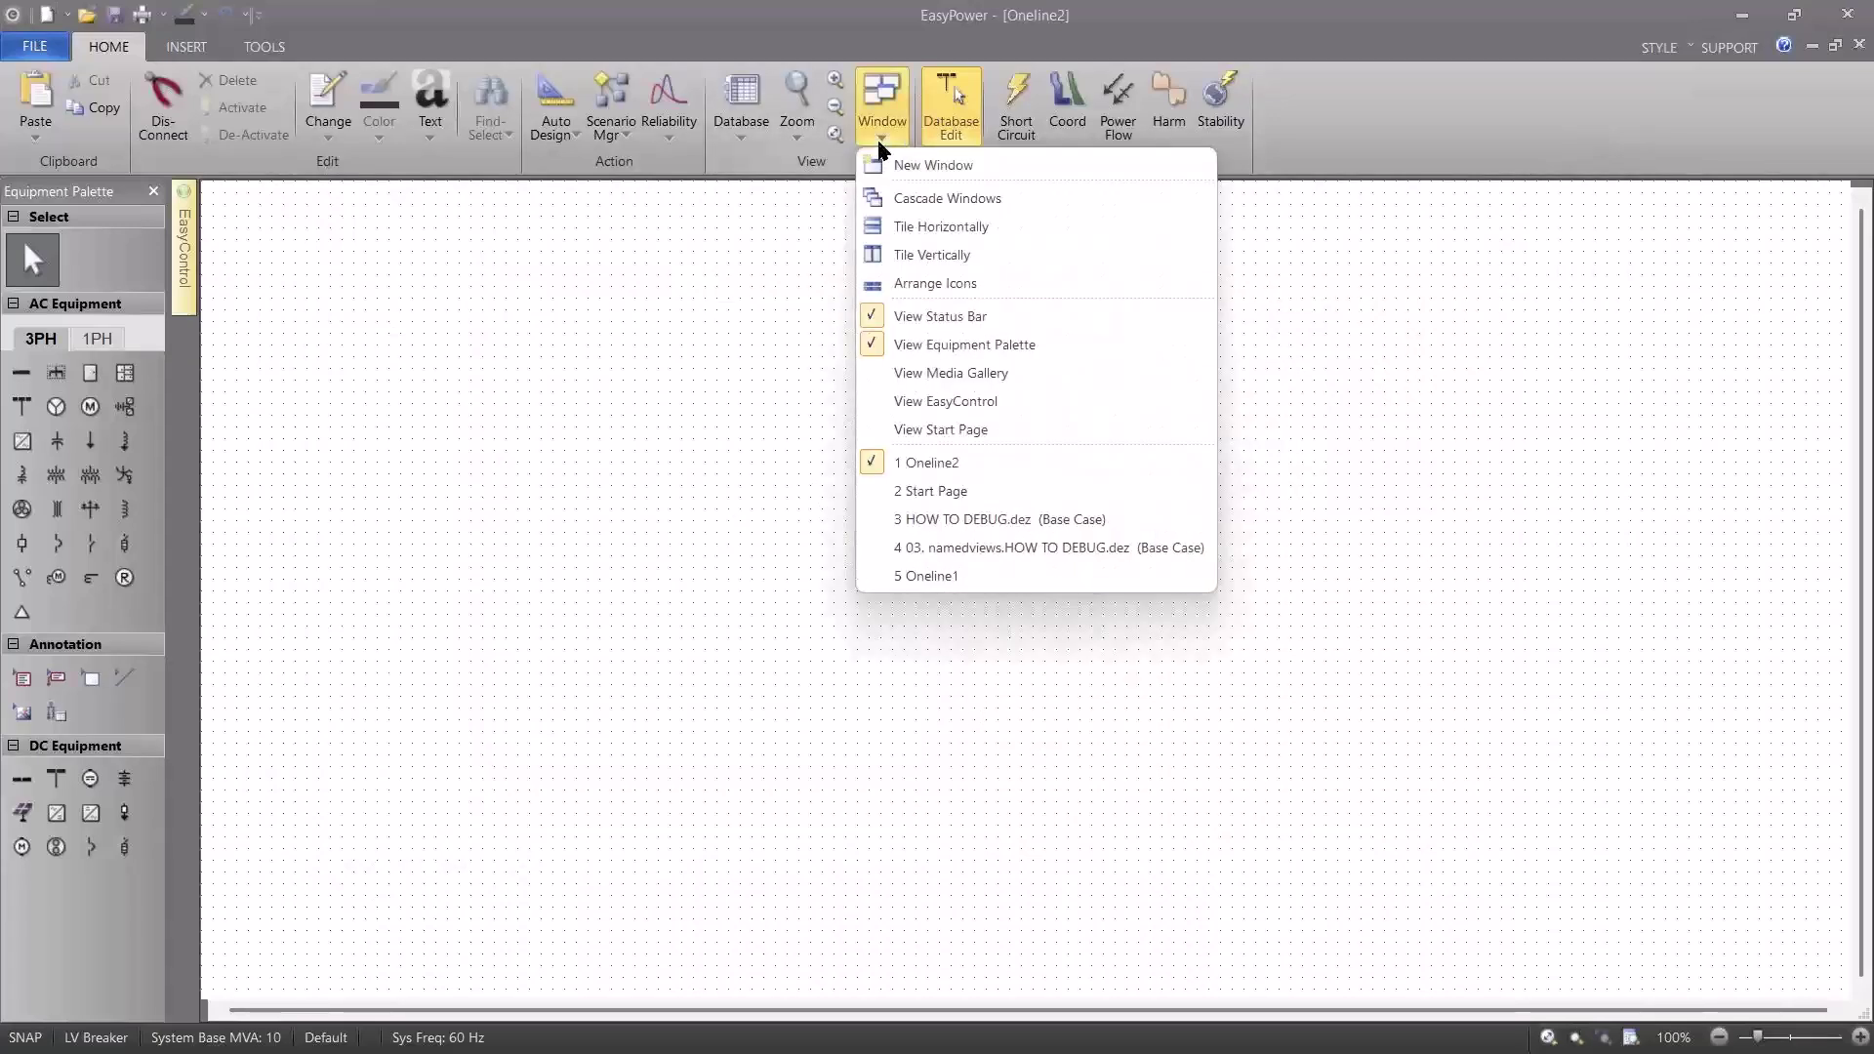
click(912, 490)
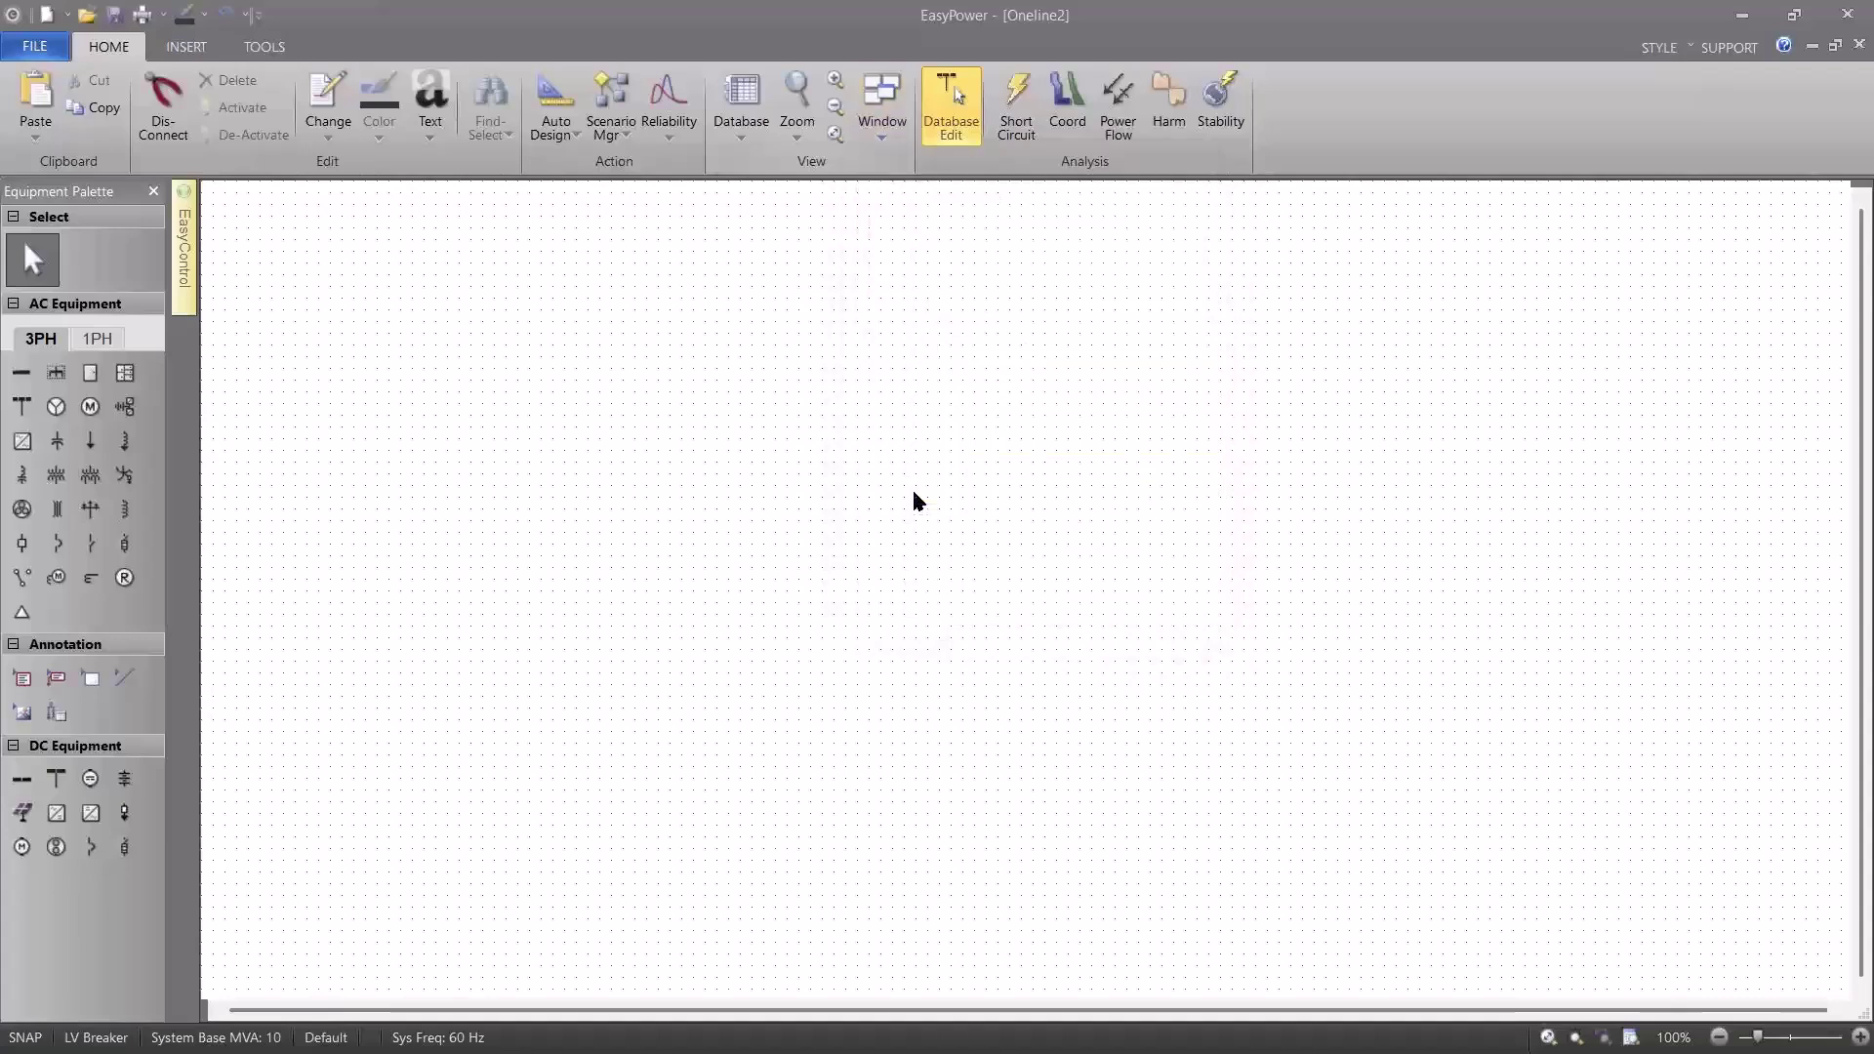
click(646, 323)
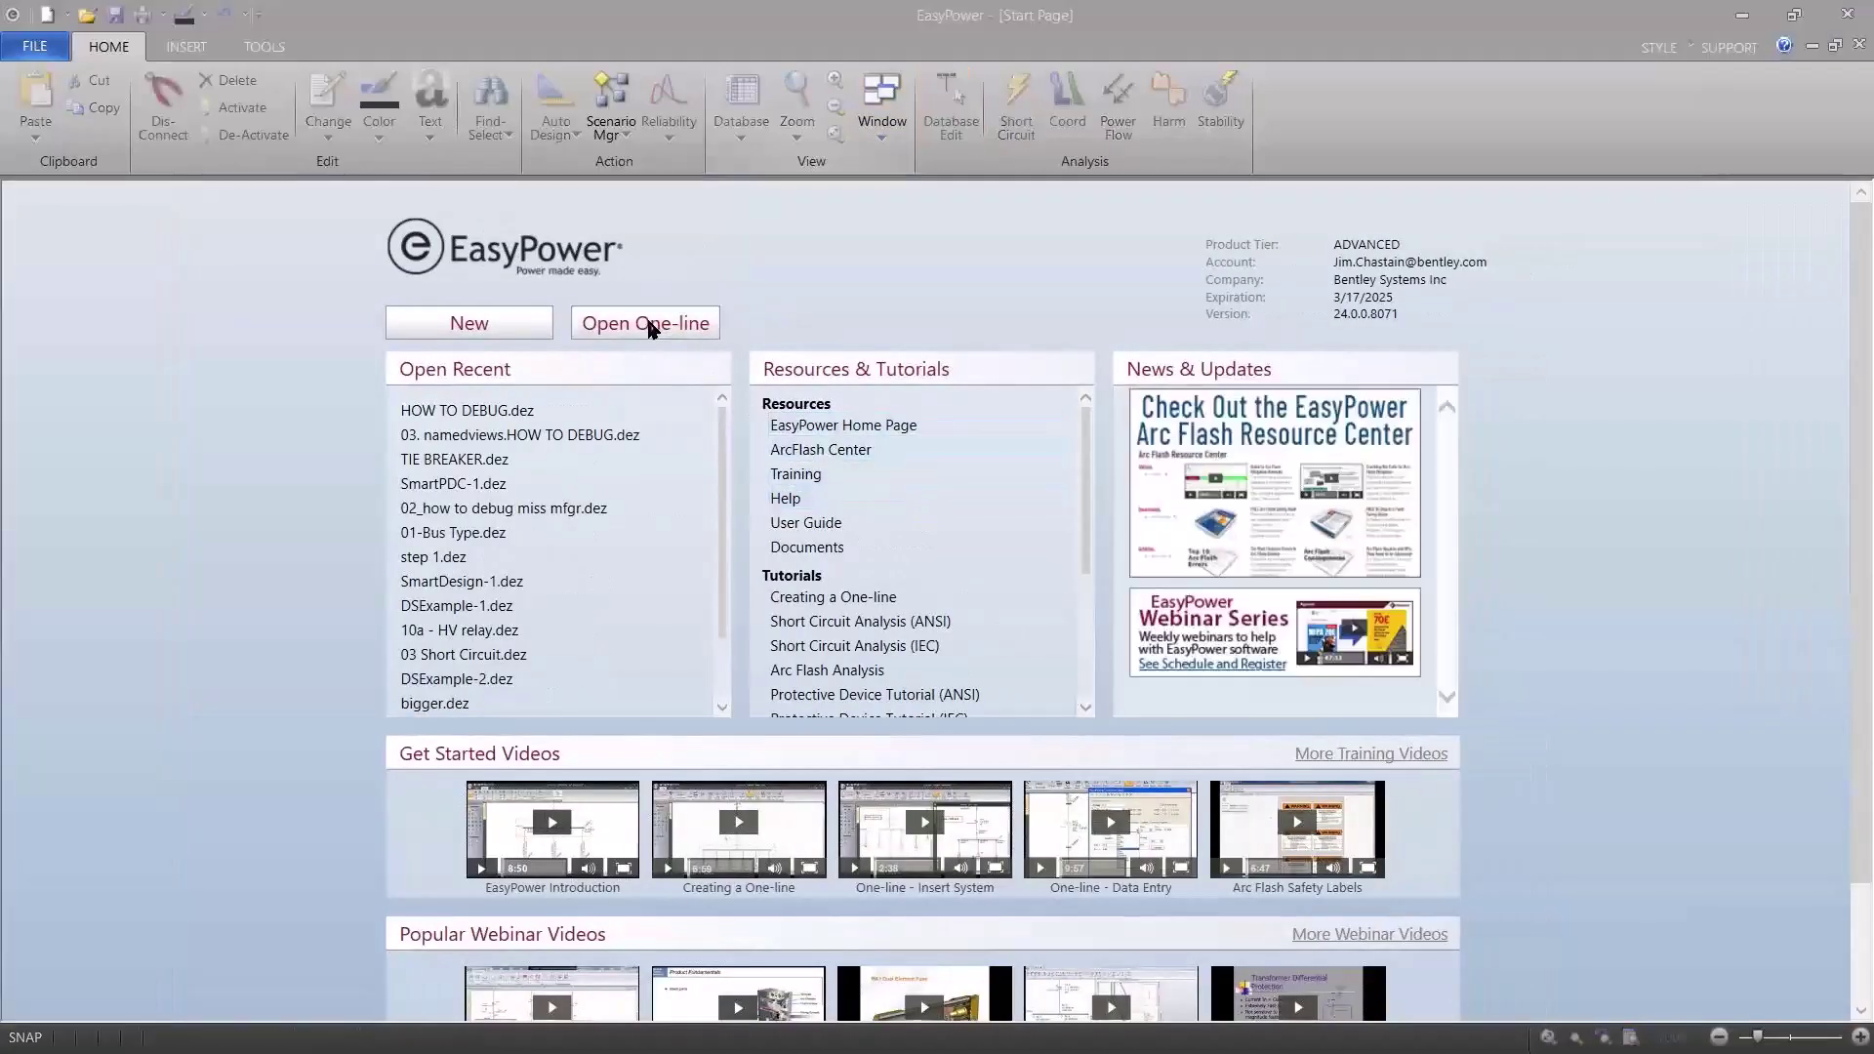
click(293, 377)
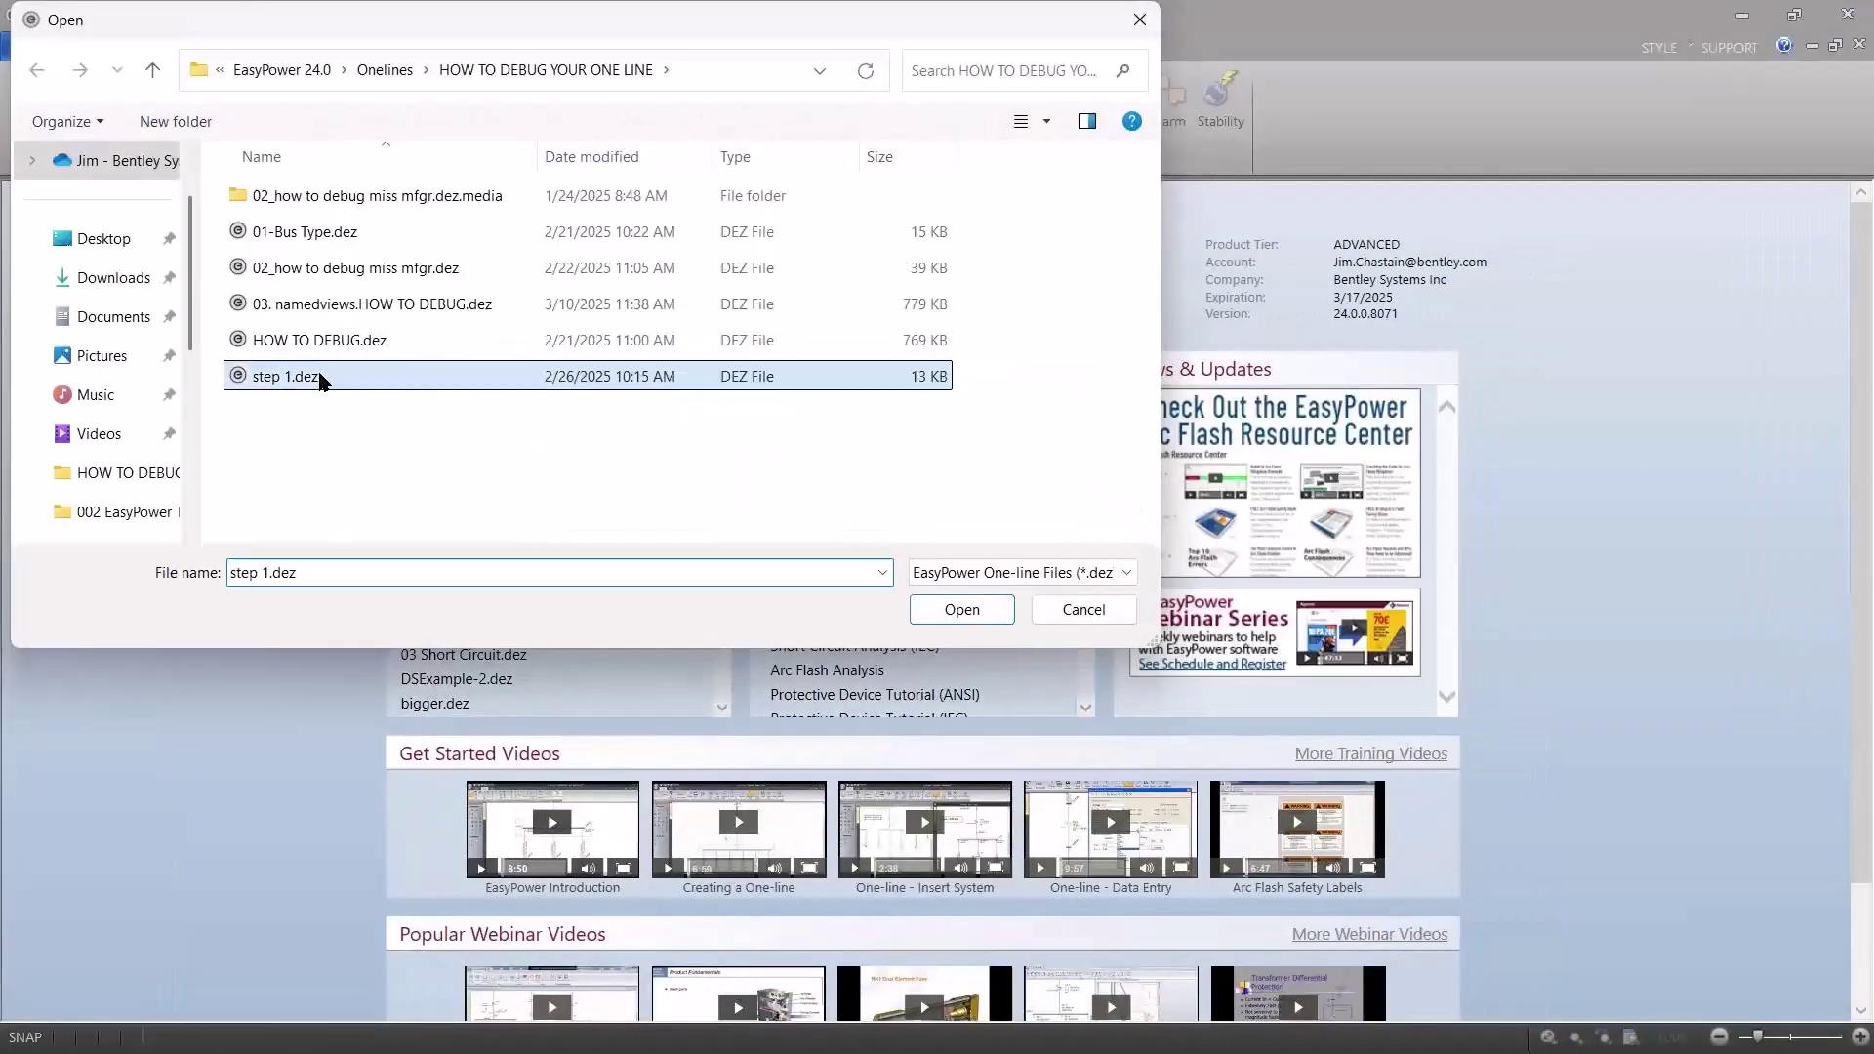
click(962, 611)
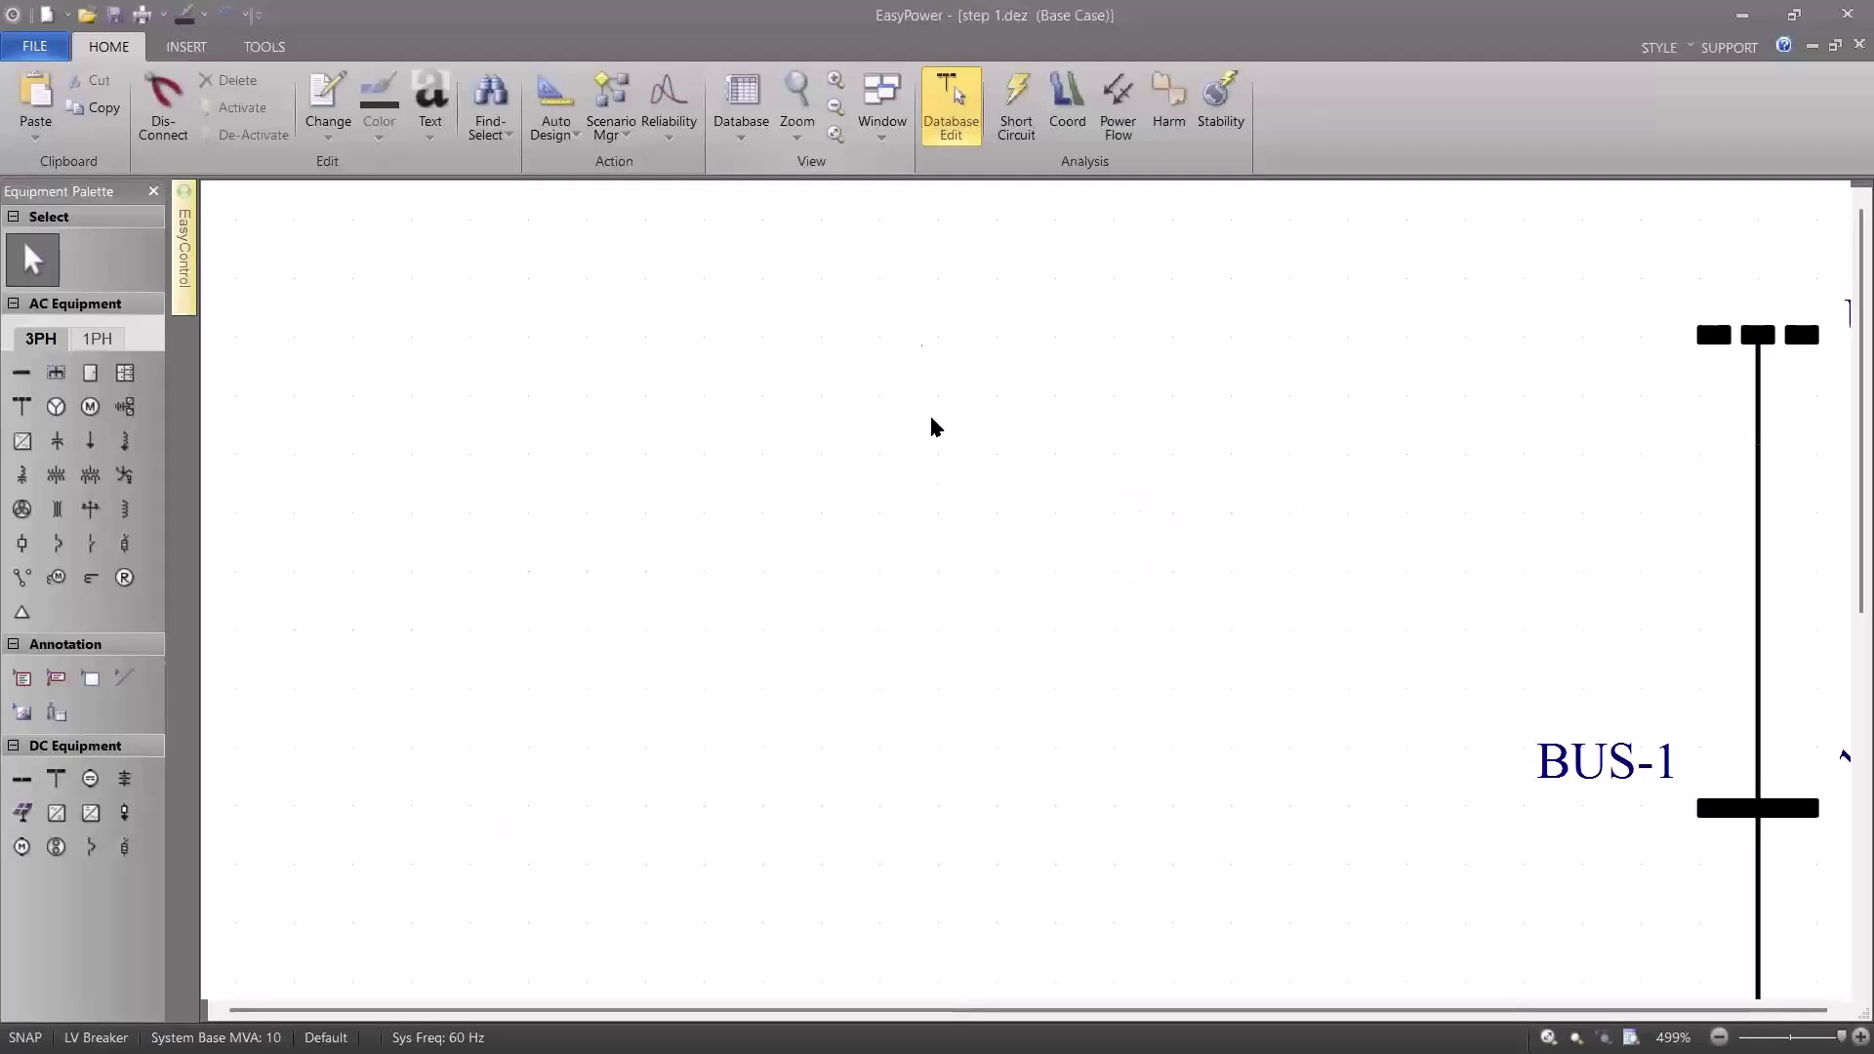
click(836, 134)
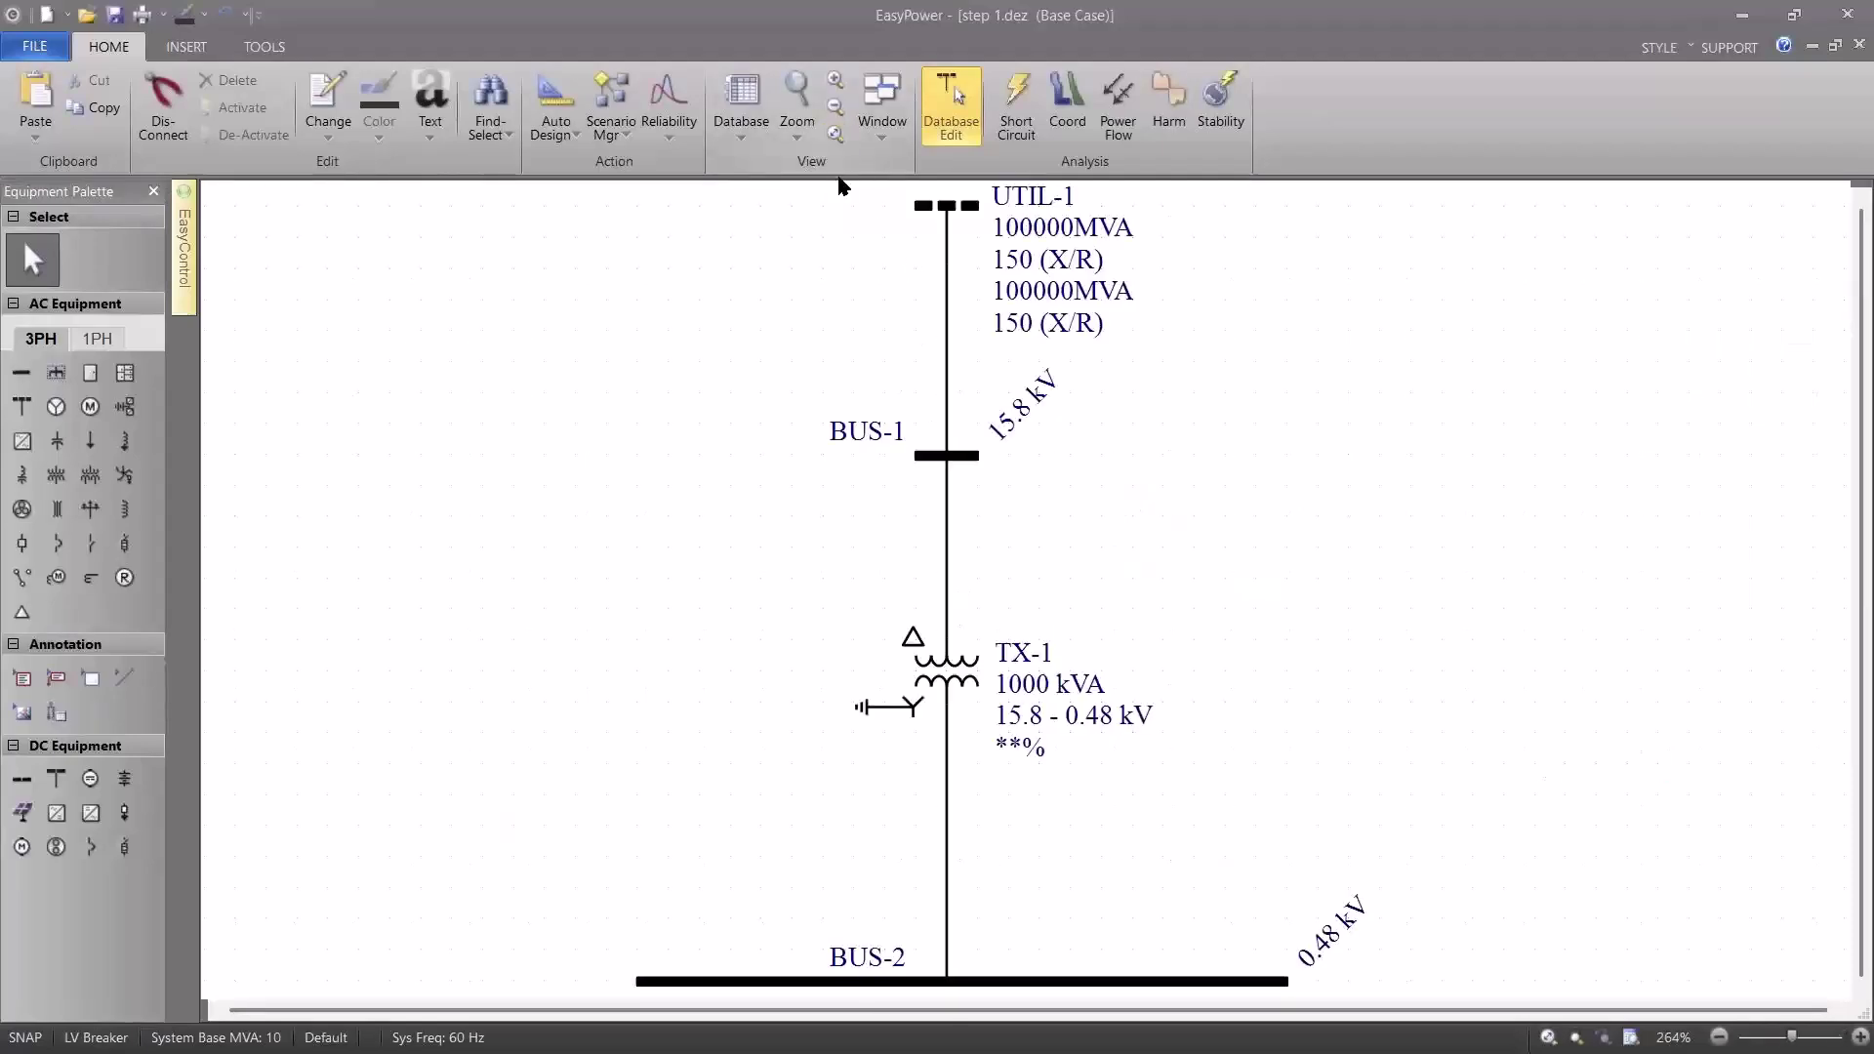
Review the specifications of transformer TX-1 in its data dialog and accept them as they are.
click(945, 676)
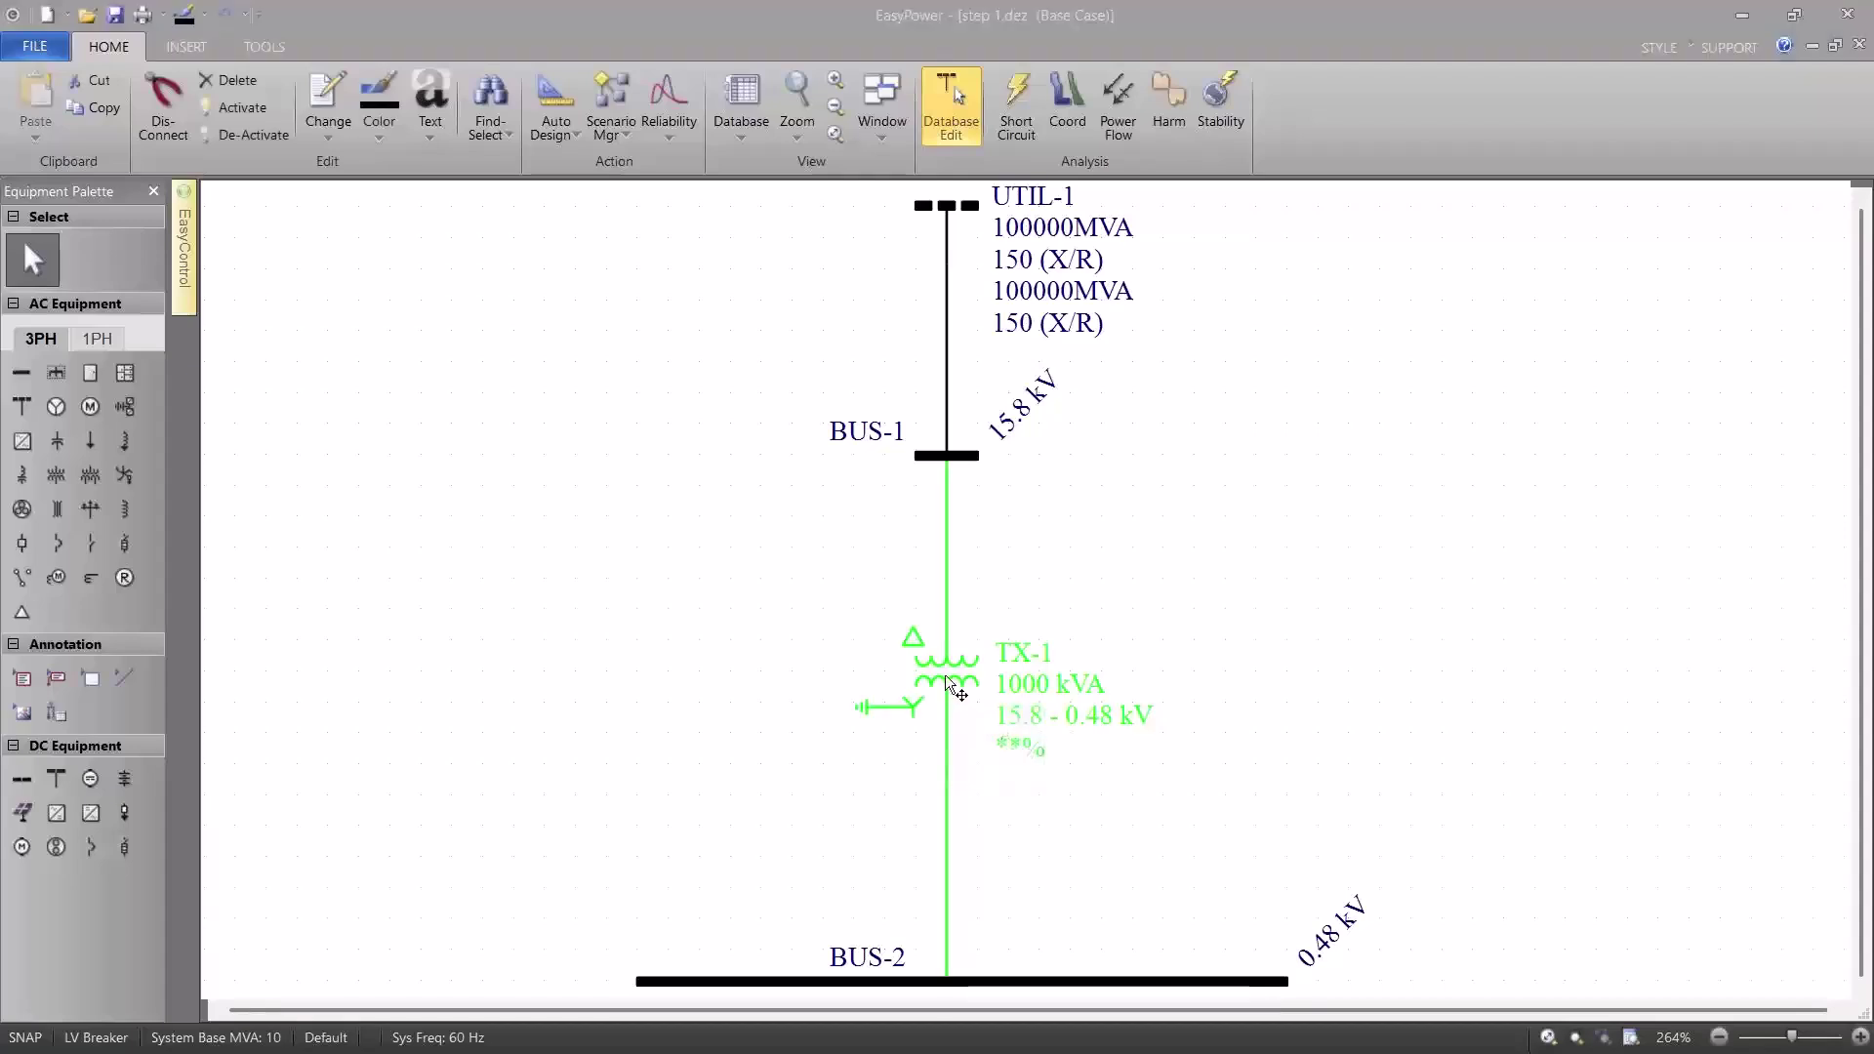
double_click(945, 676)
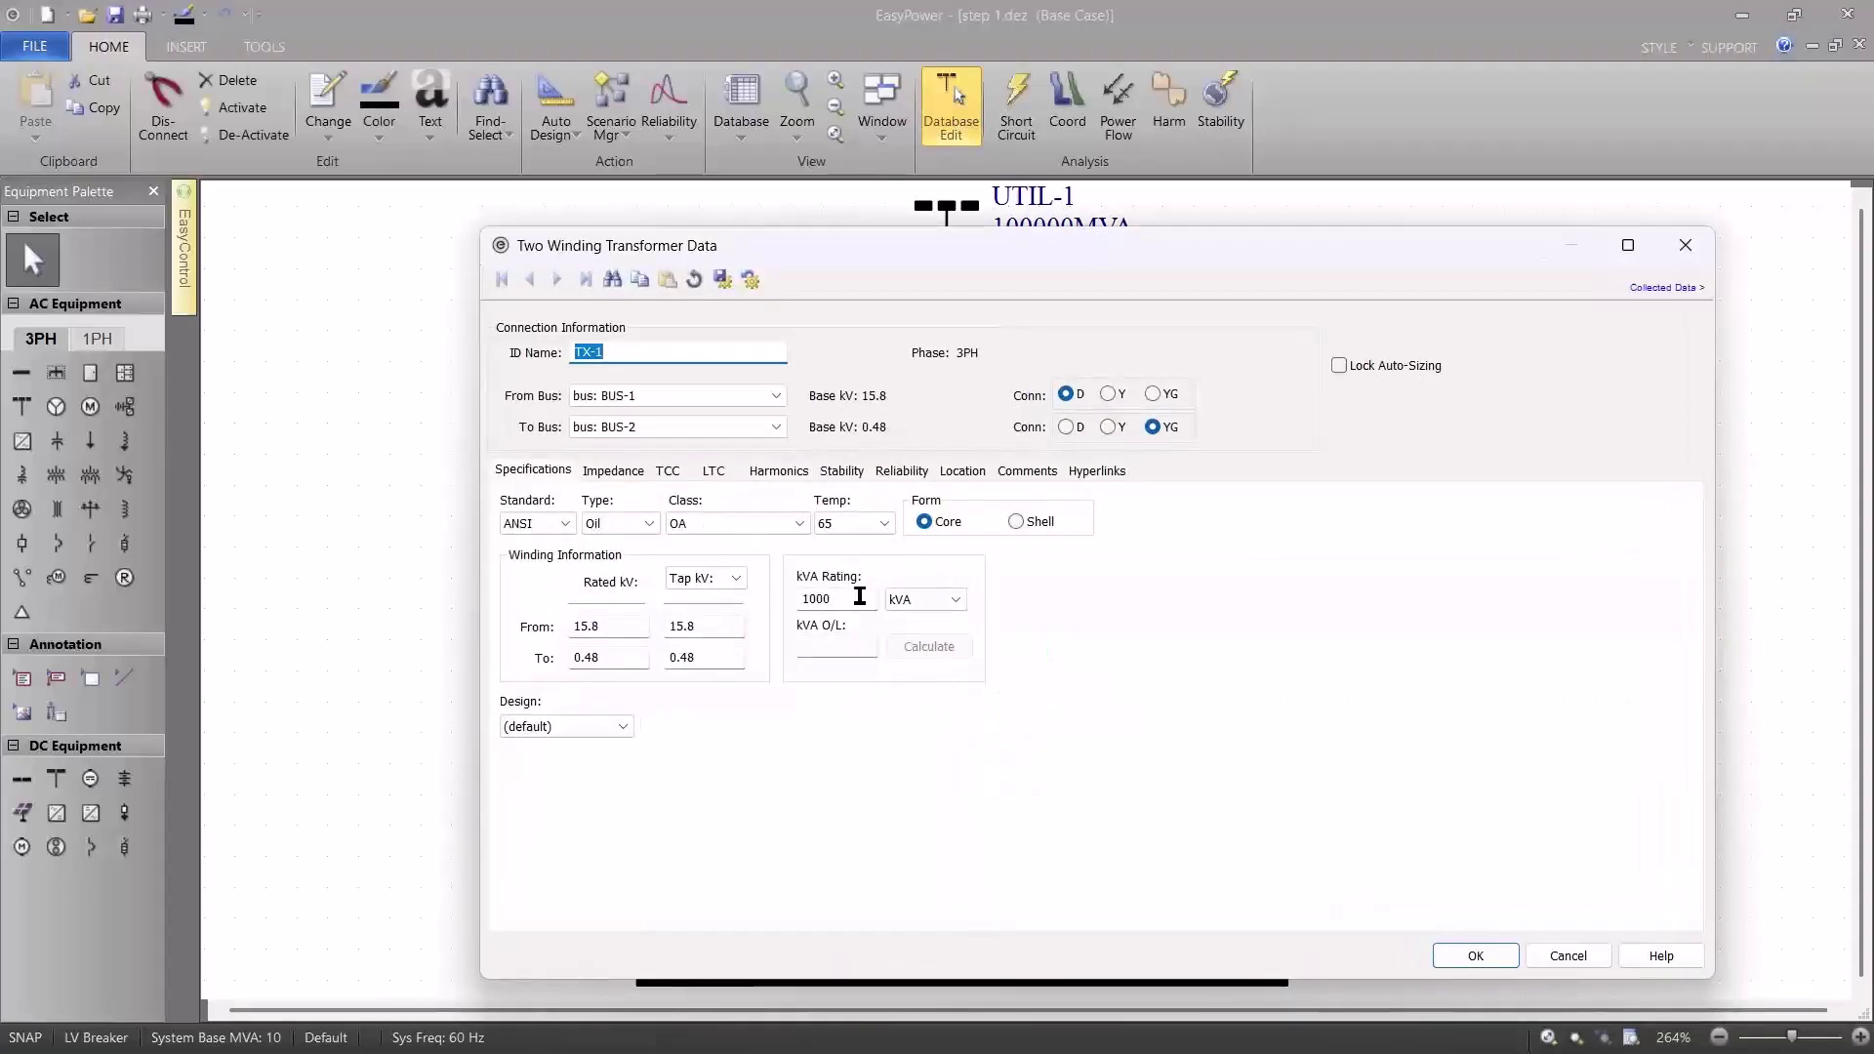
click(553, 476)
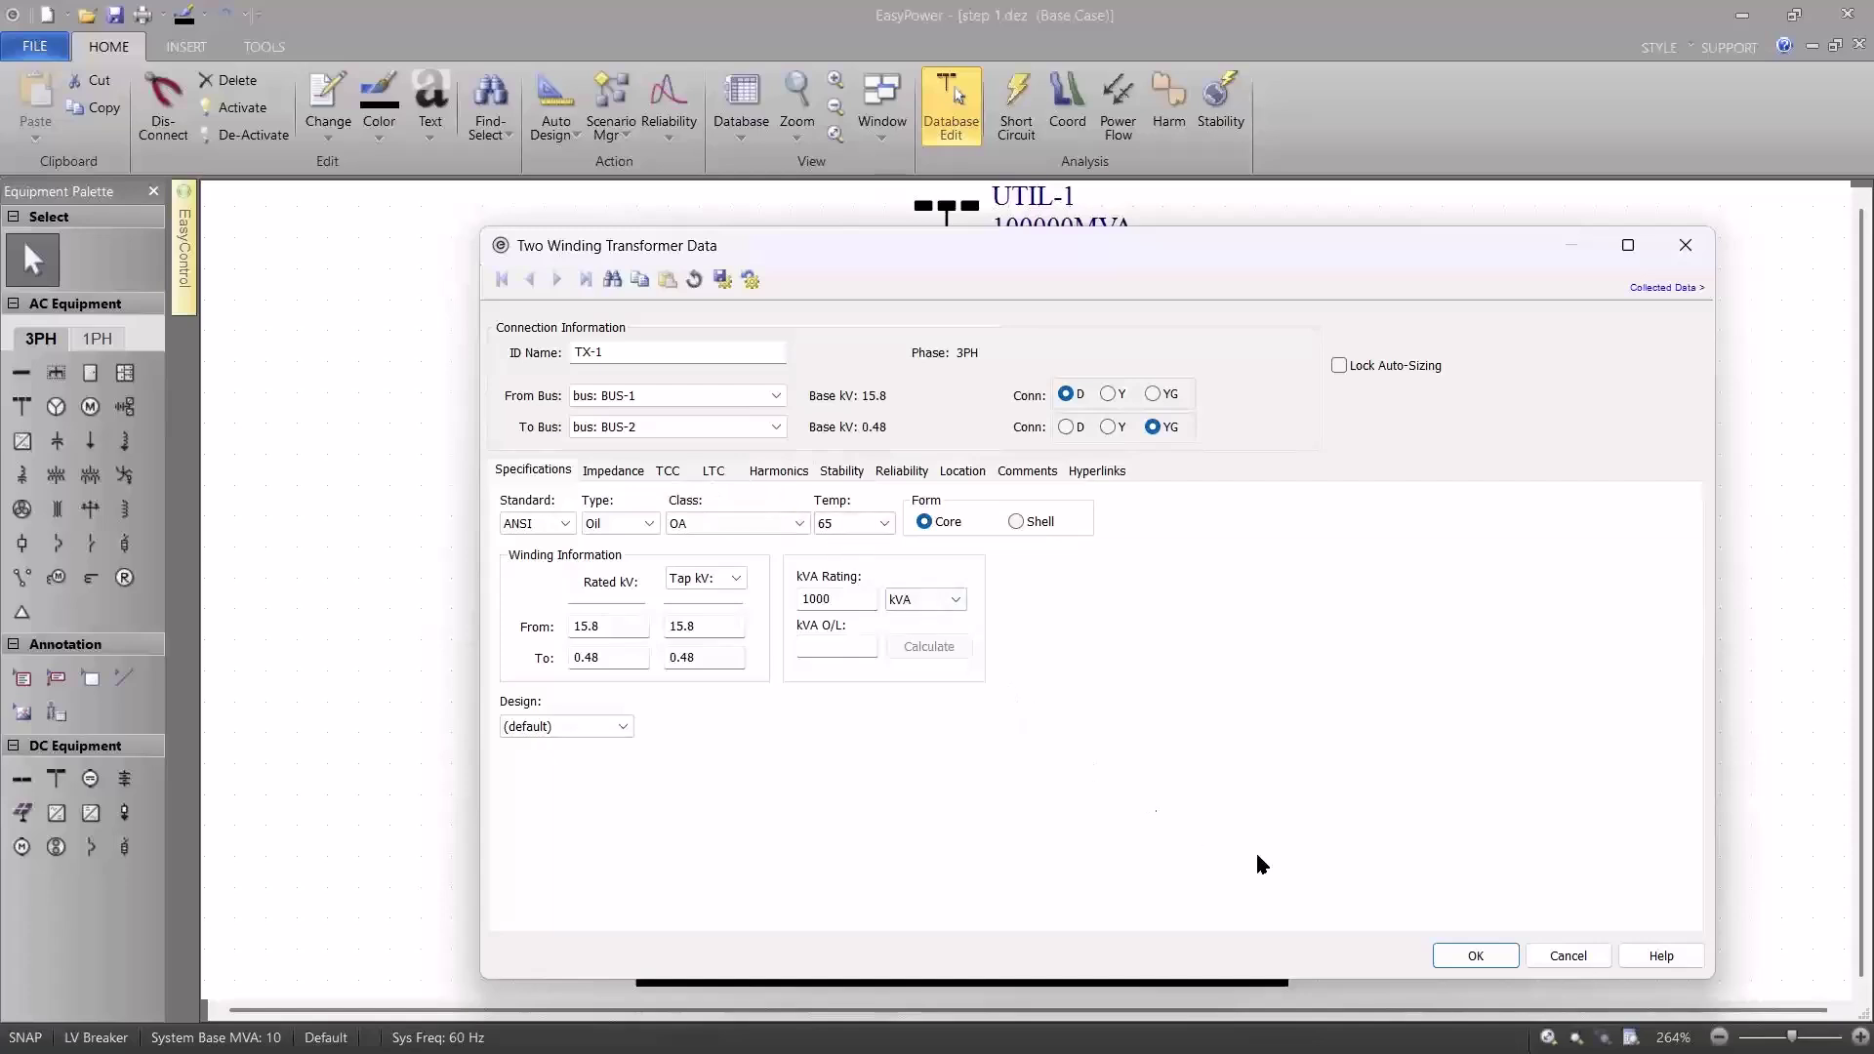
click(1446, 953)
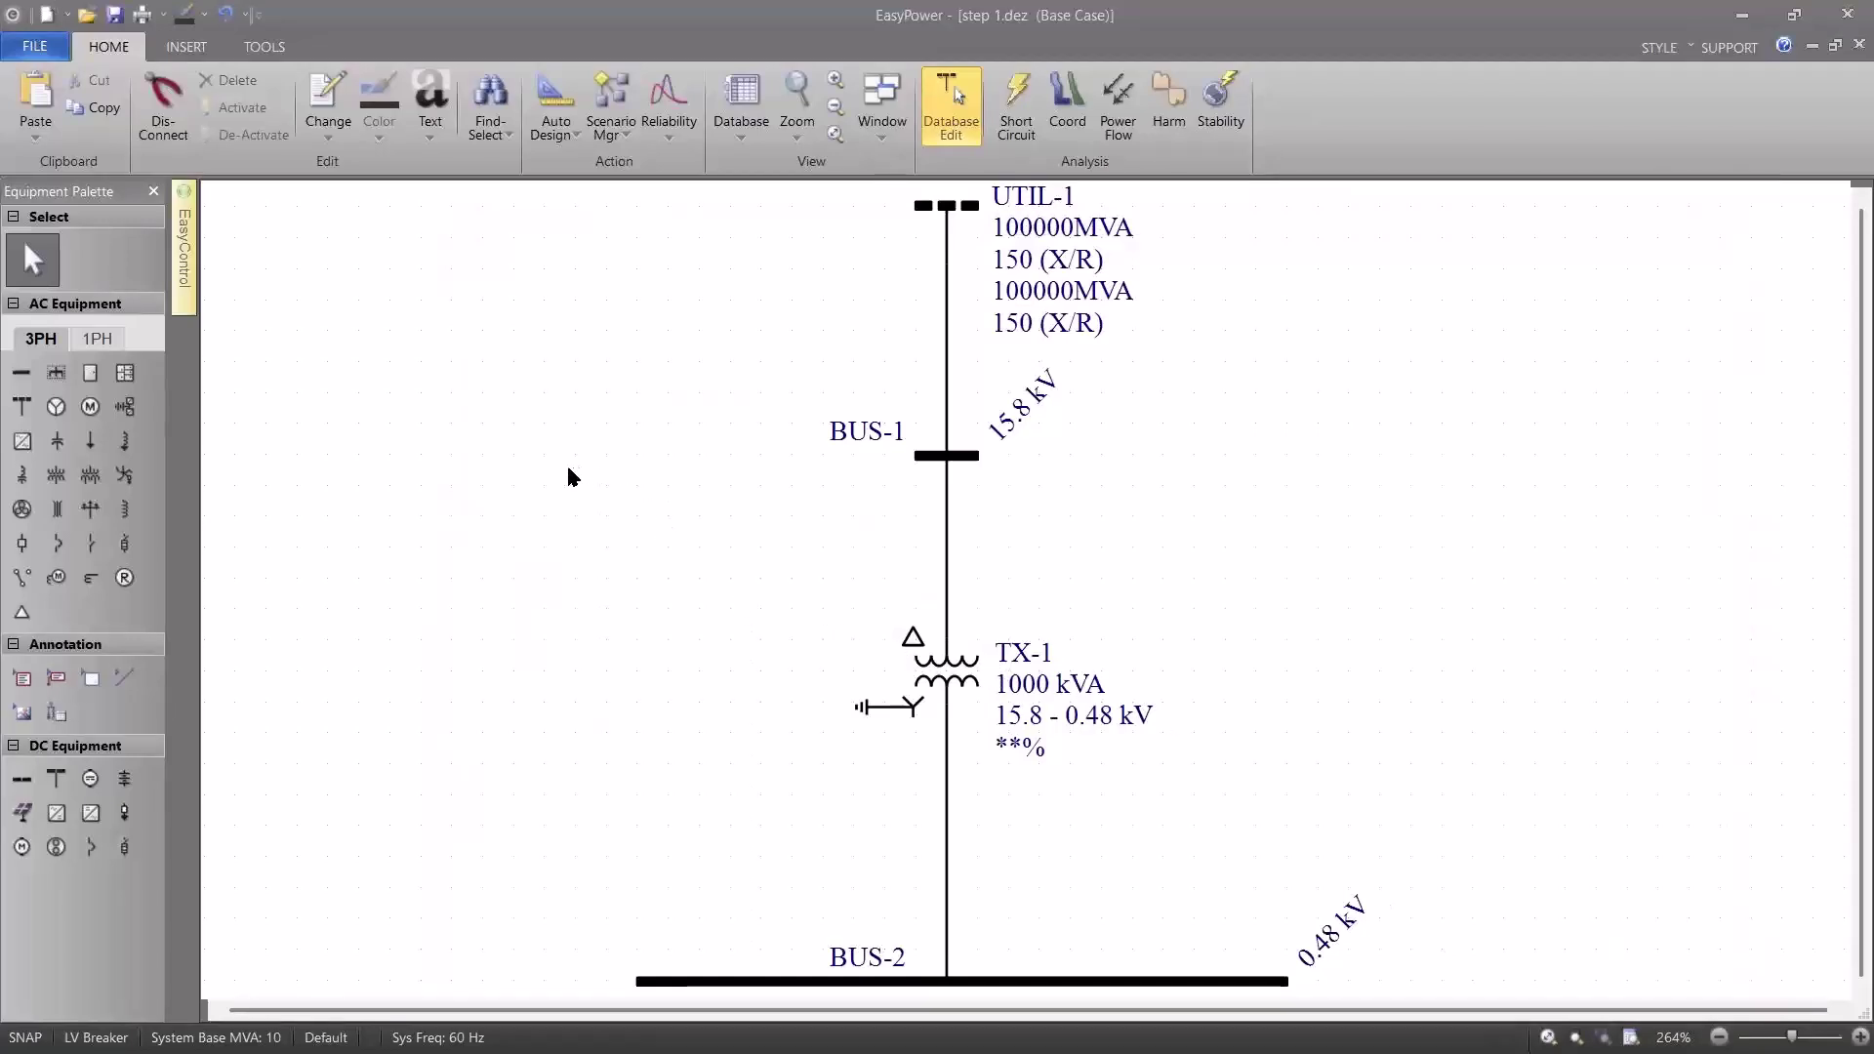
Enable the general option "Confirm save on incomplete database dialog" and apply it.
right_click(532, 486)
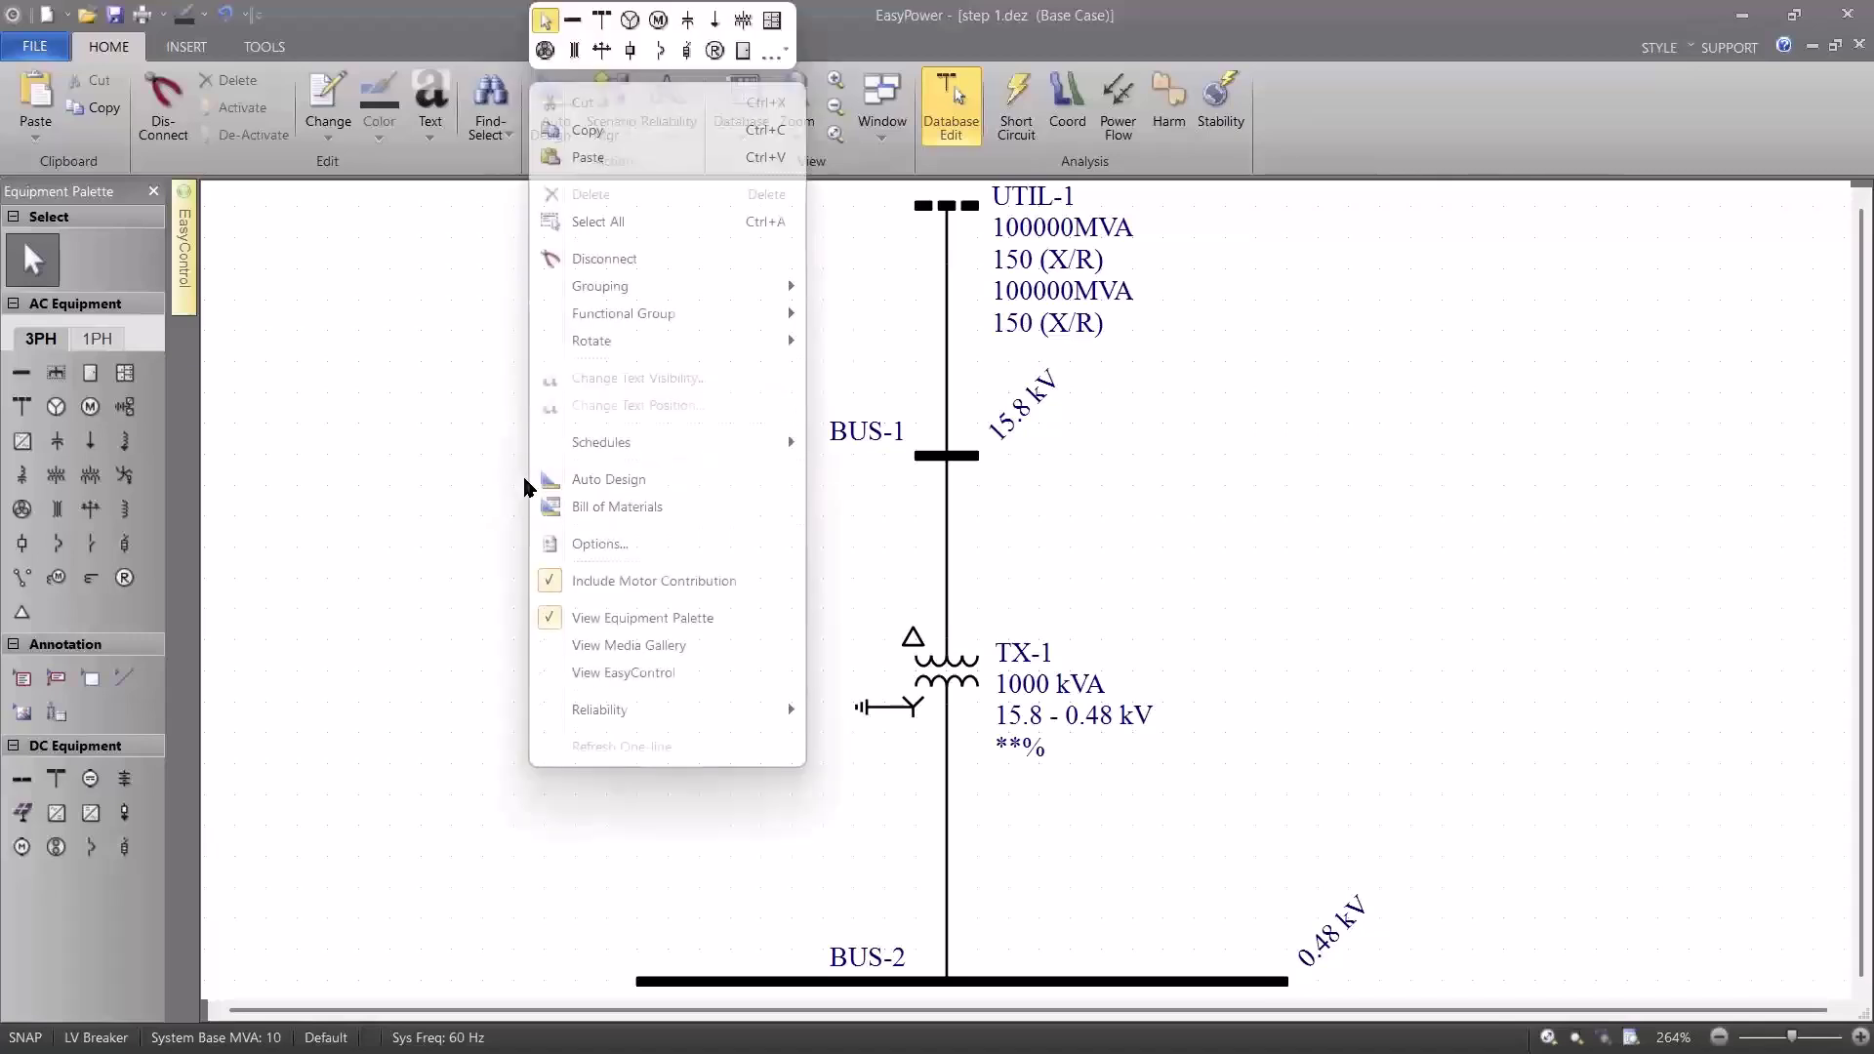
click(574, 550)
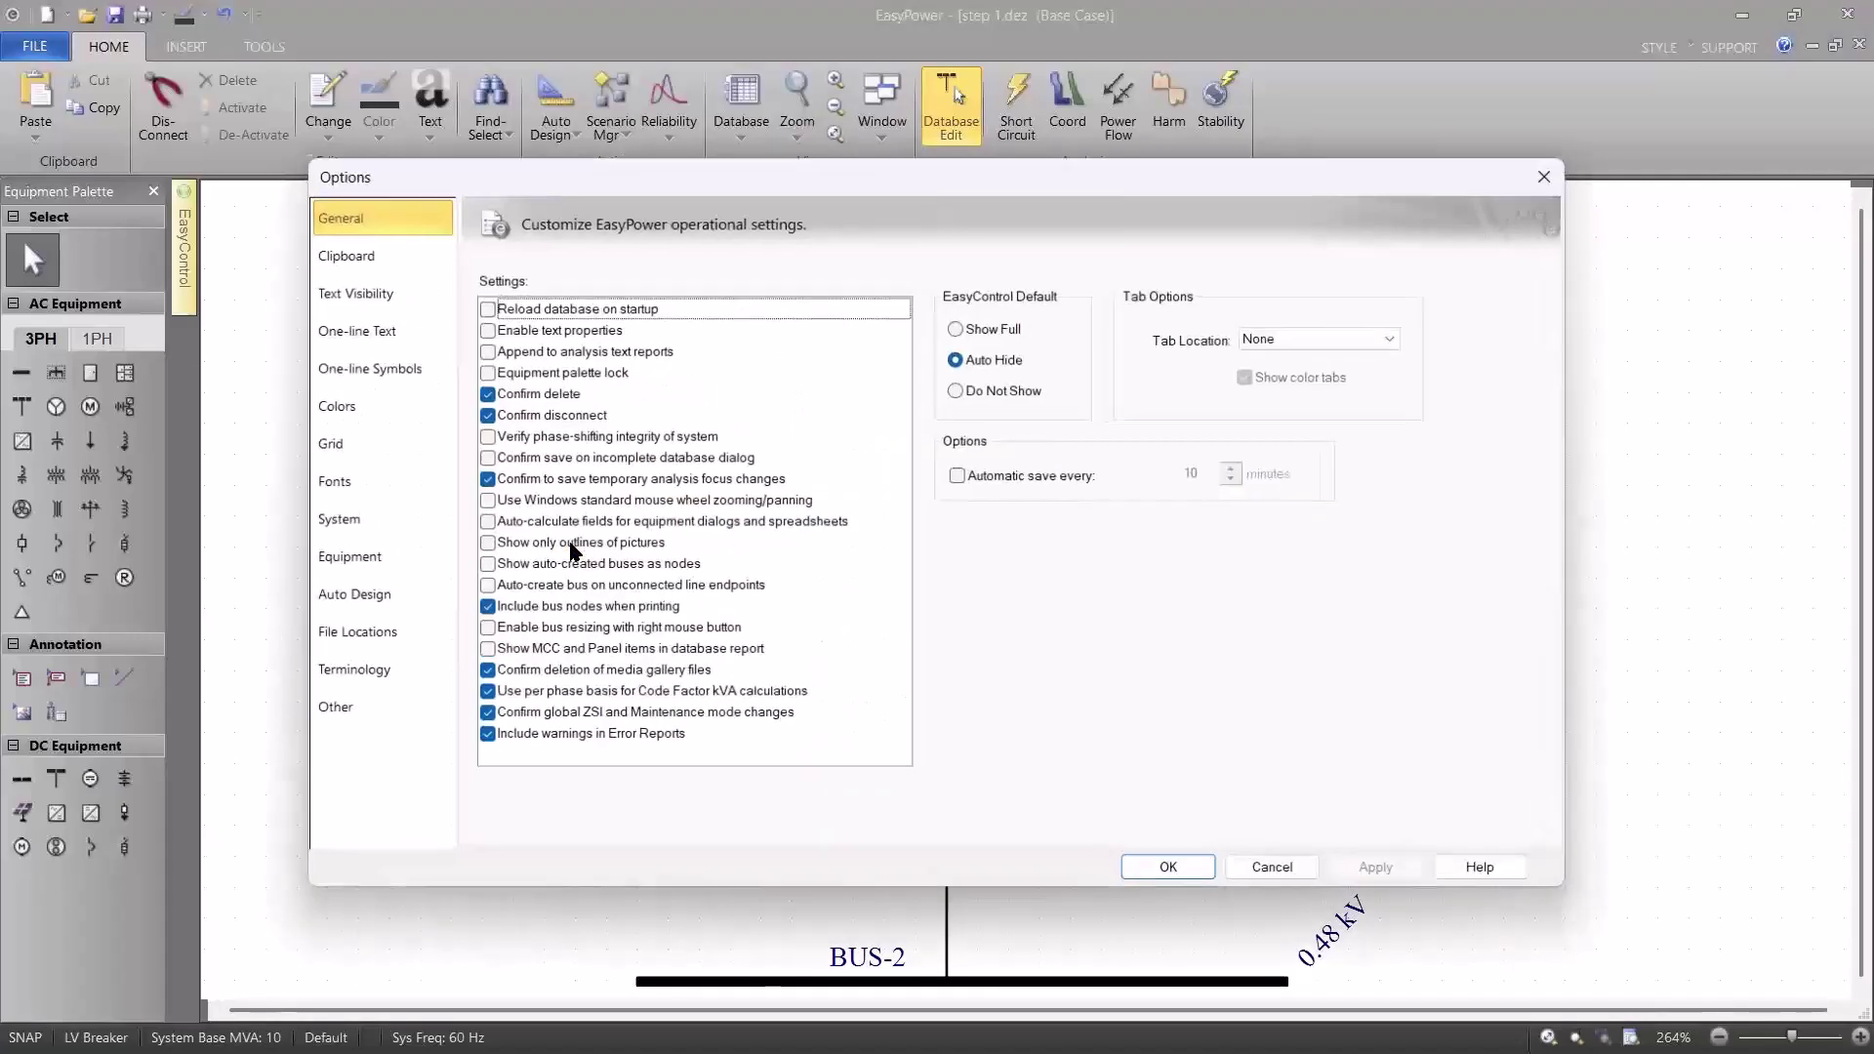
click(494, 459)
click(488, 459)
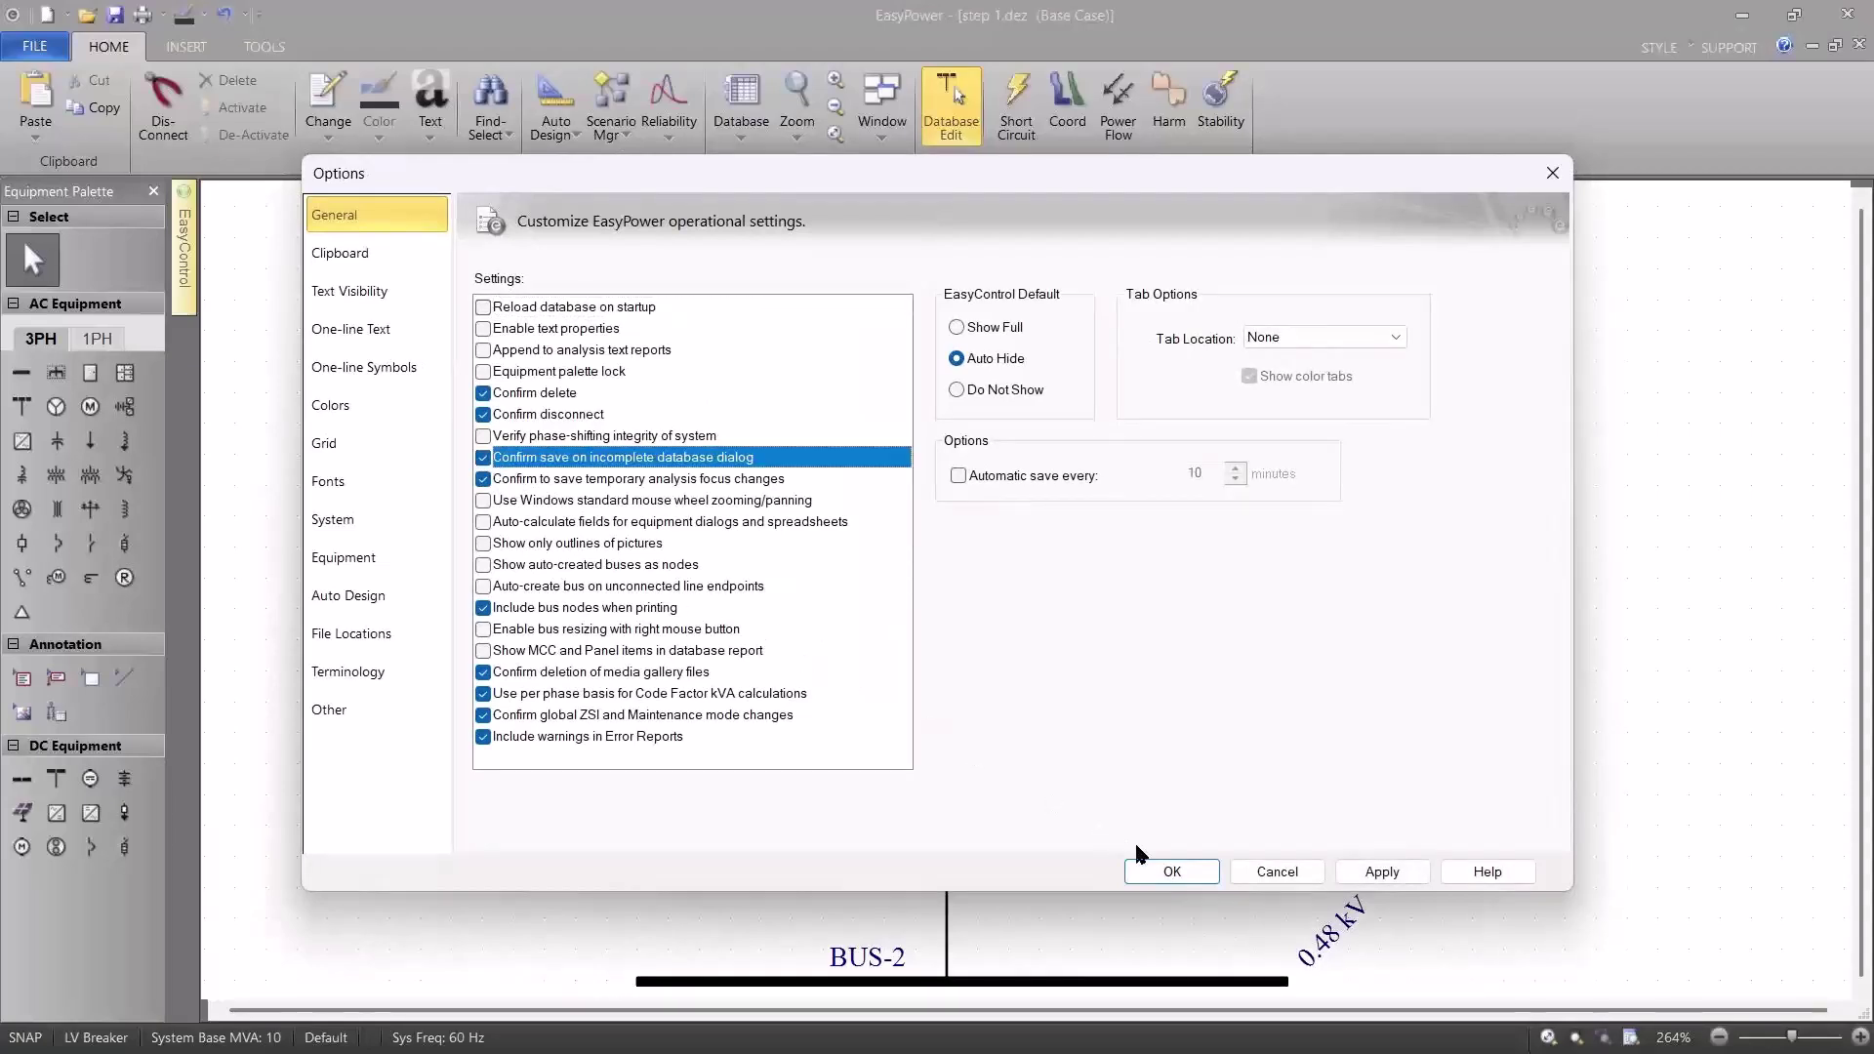
click(1168, 868)
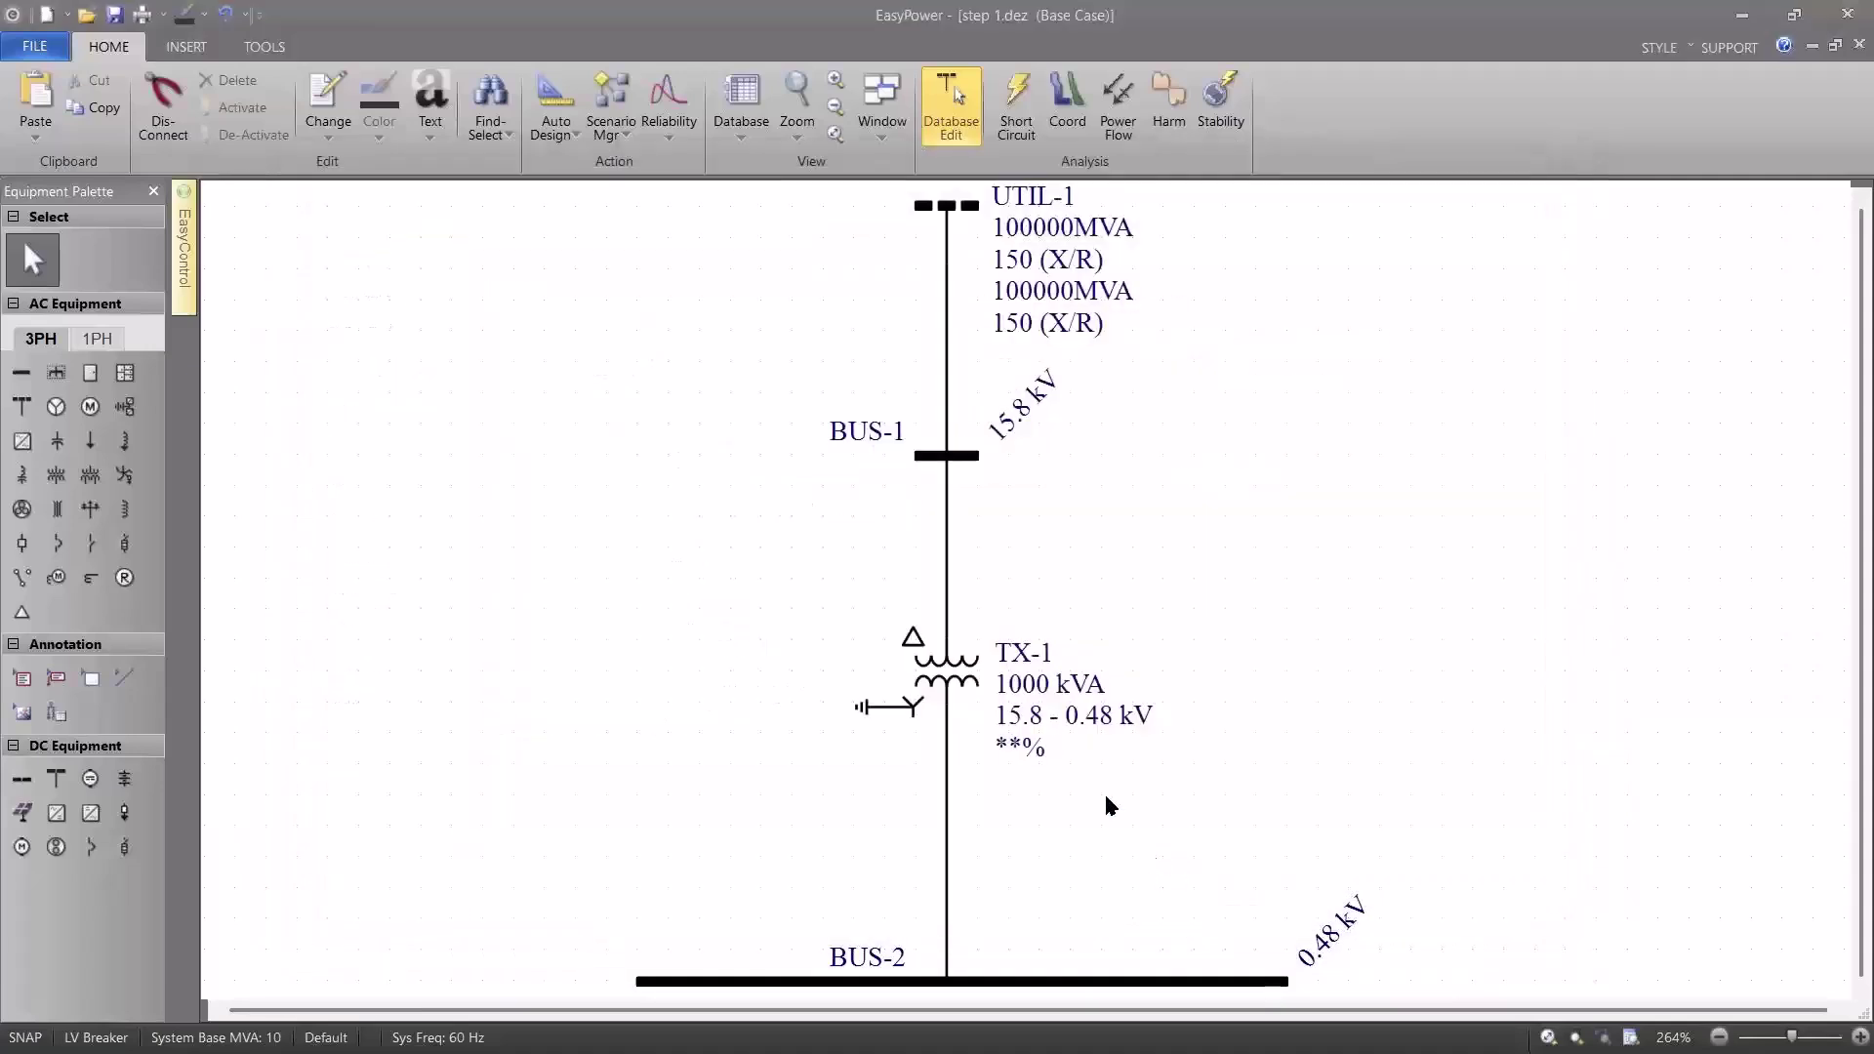
Test committing TX-1's incomplete data, examine its Impedance fields, decline each commit and close the transformer data without saving.
double_click(959, 657)
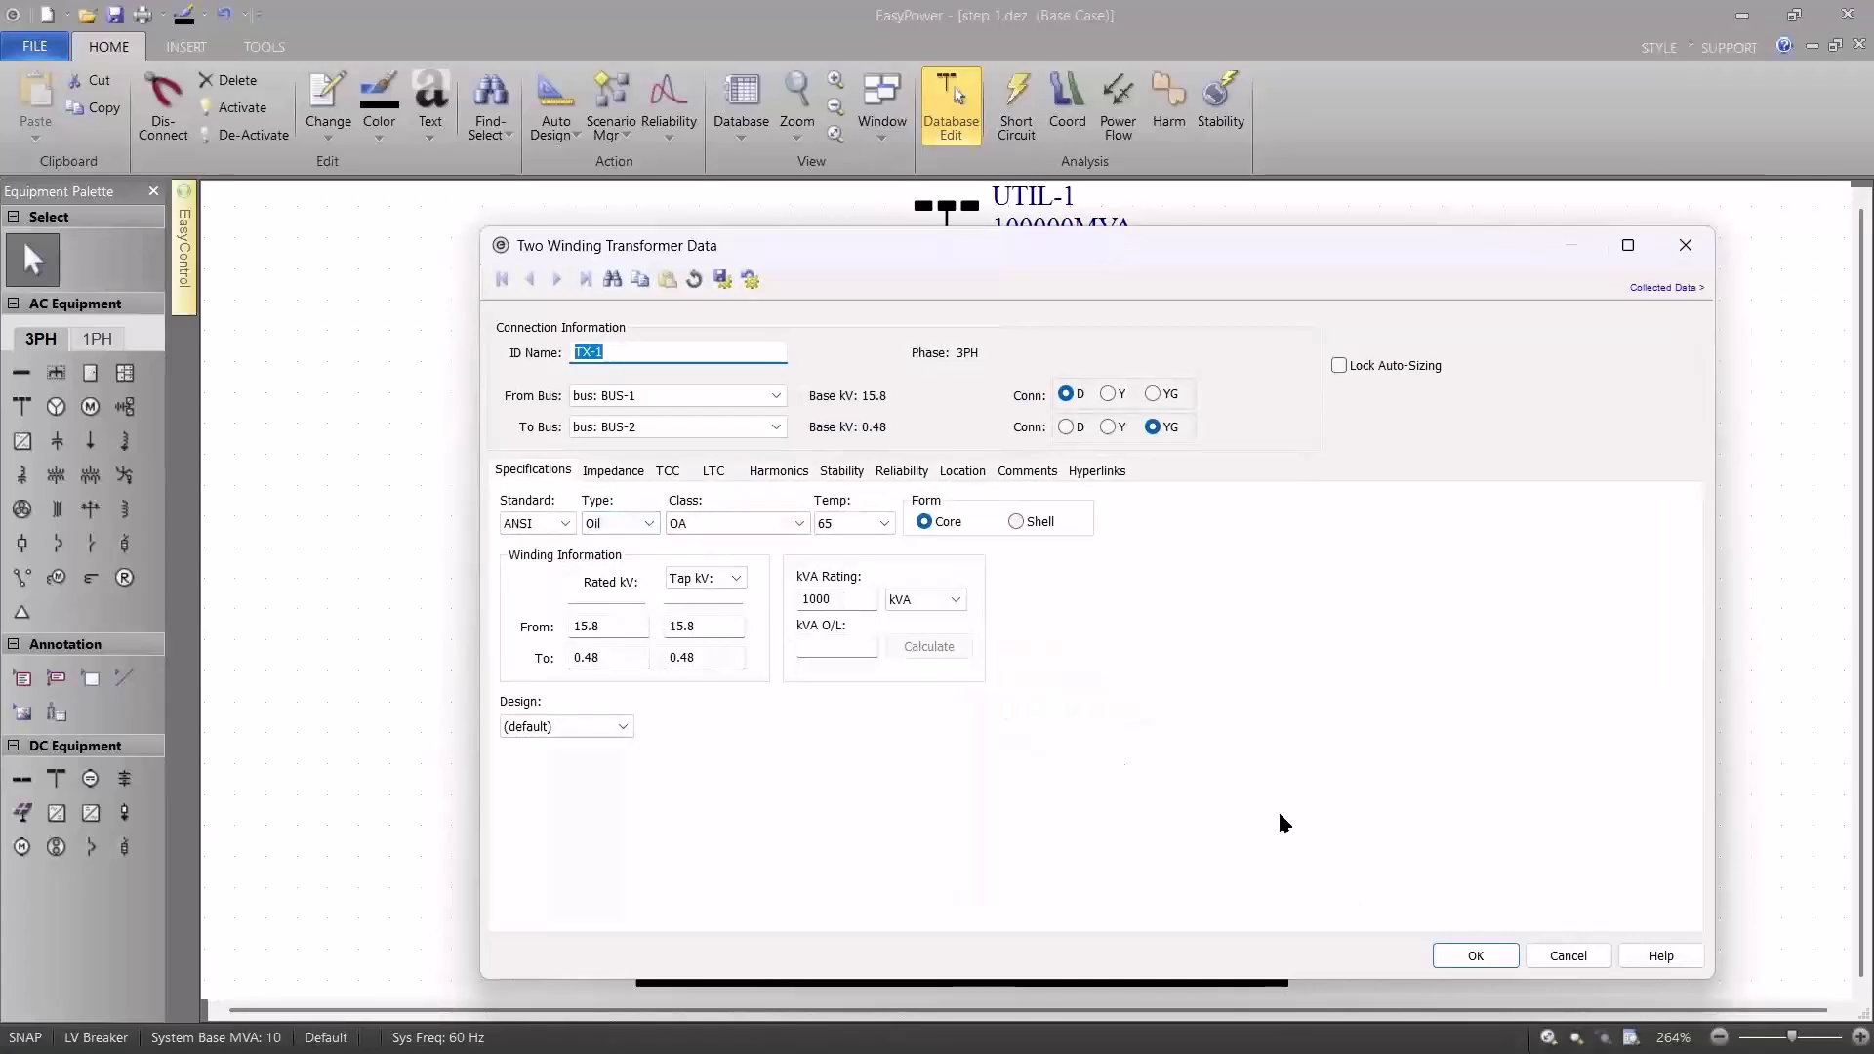
click(1469, 954)
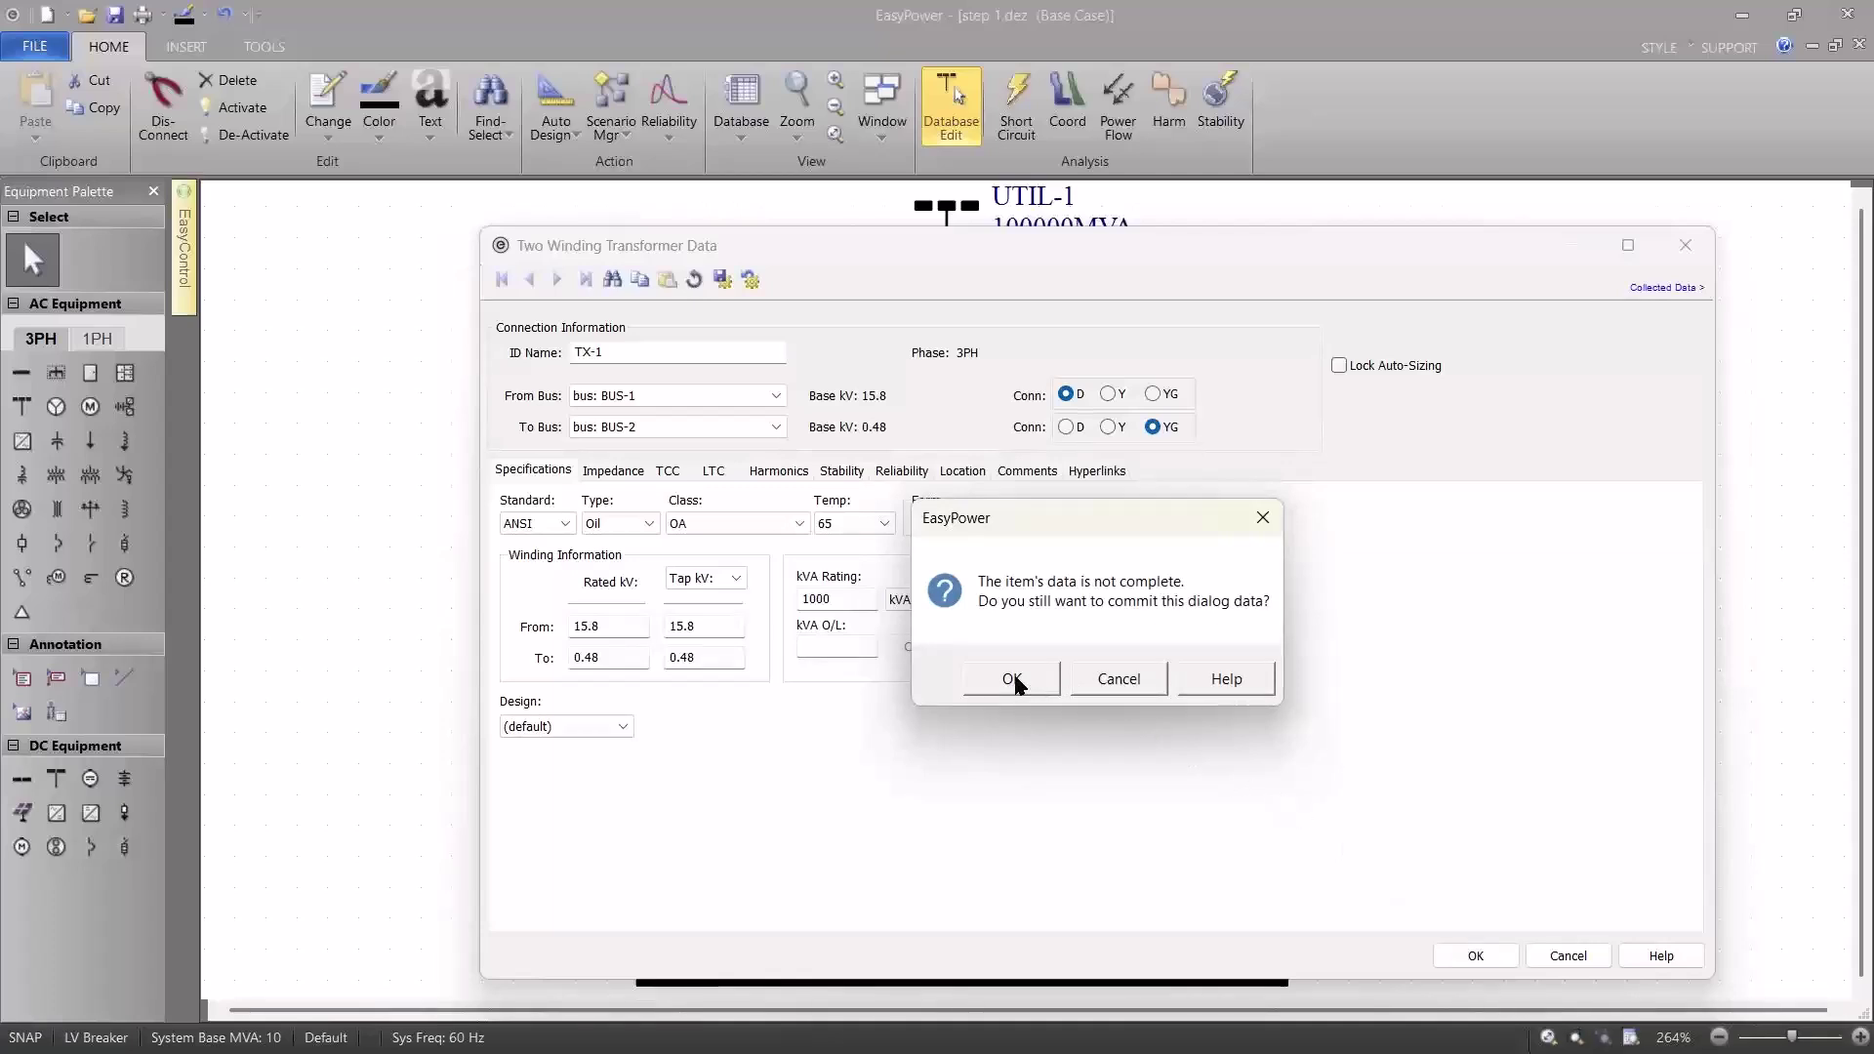
click(1086, 684)
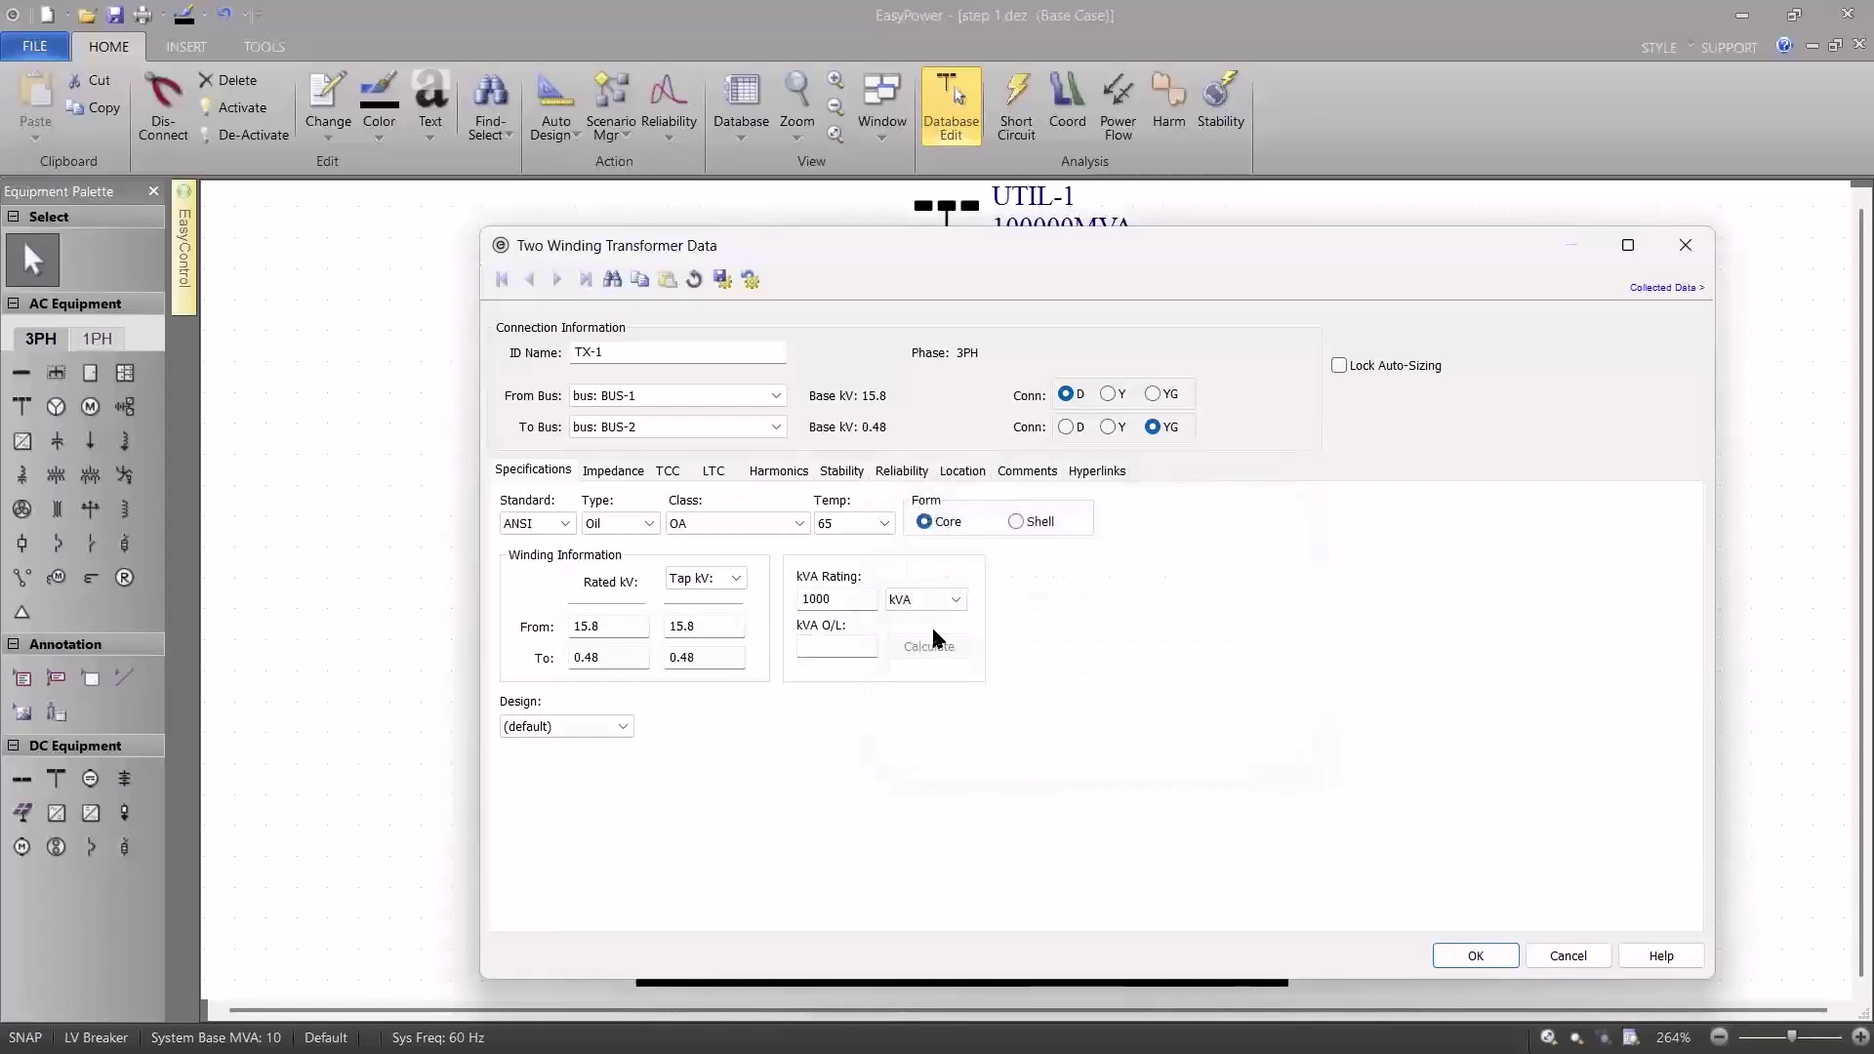
click(615, 471)
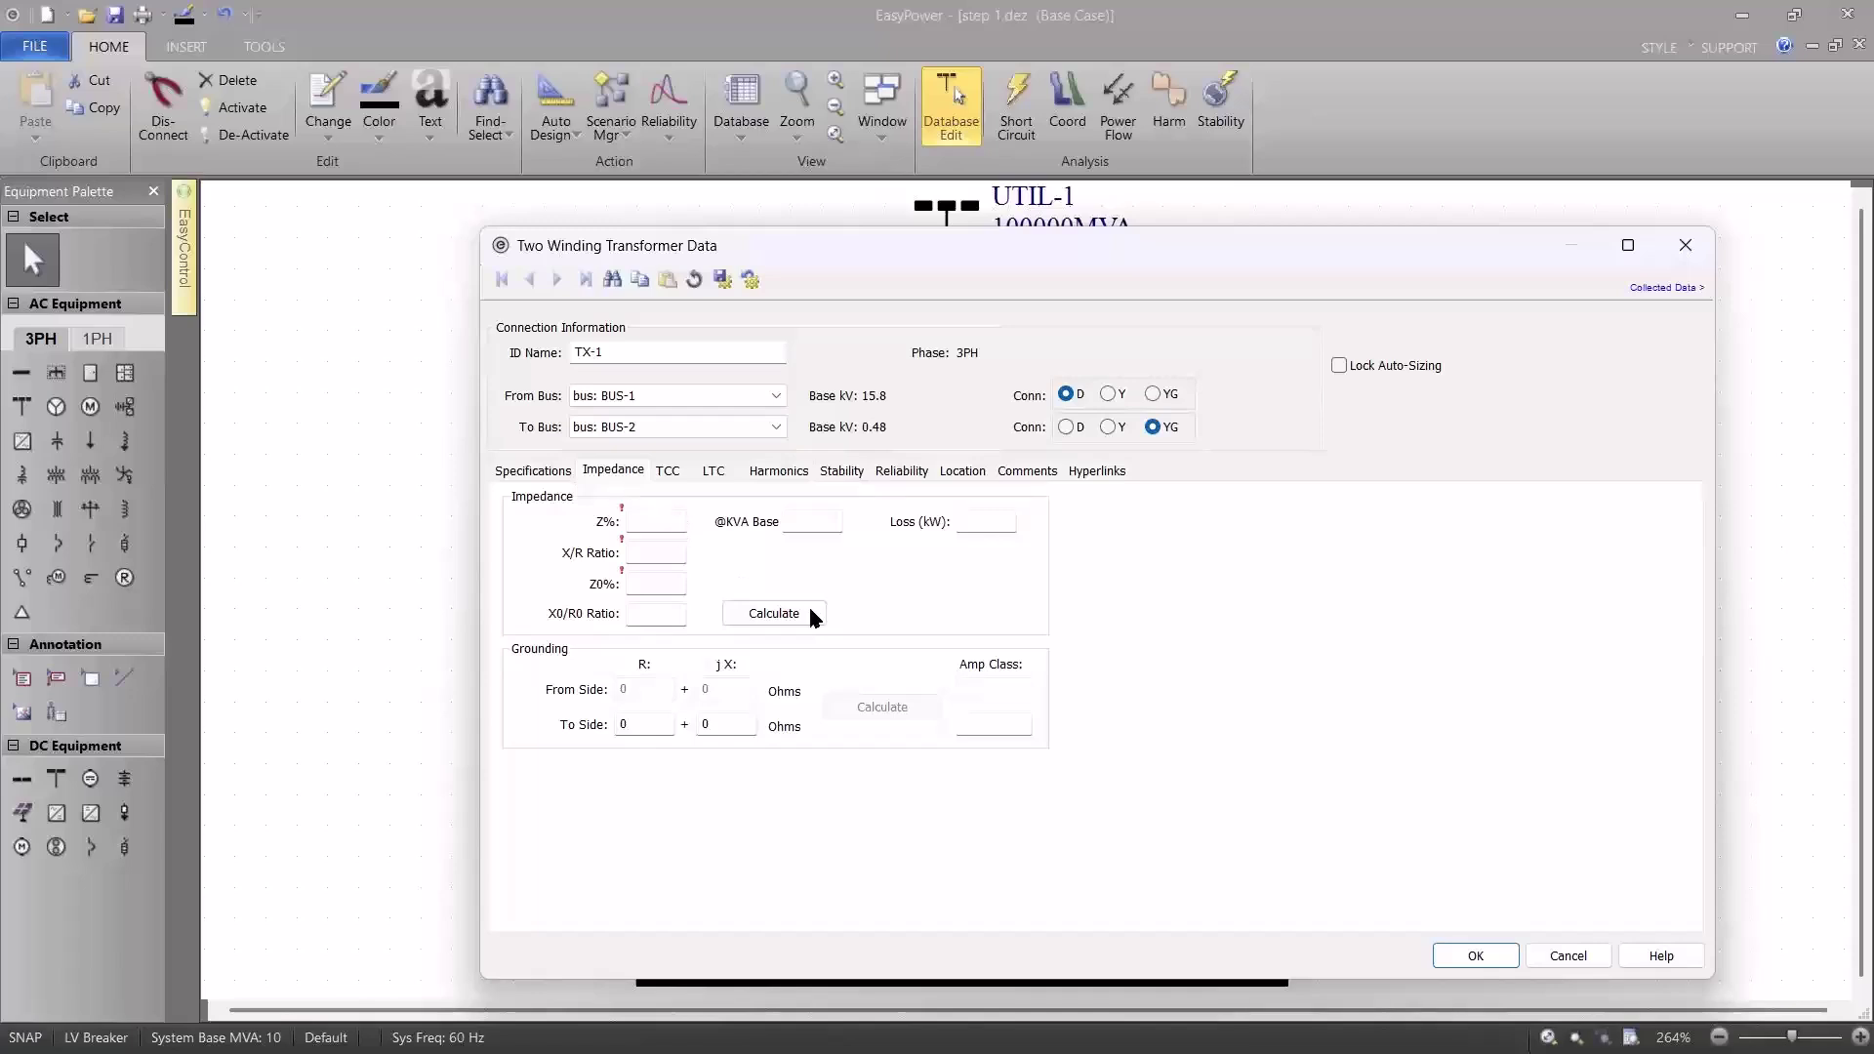
click(1459, 956)
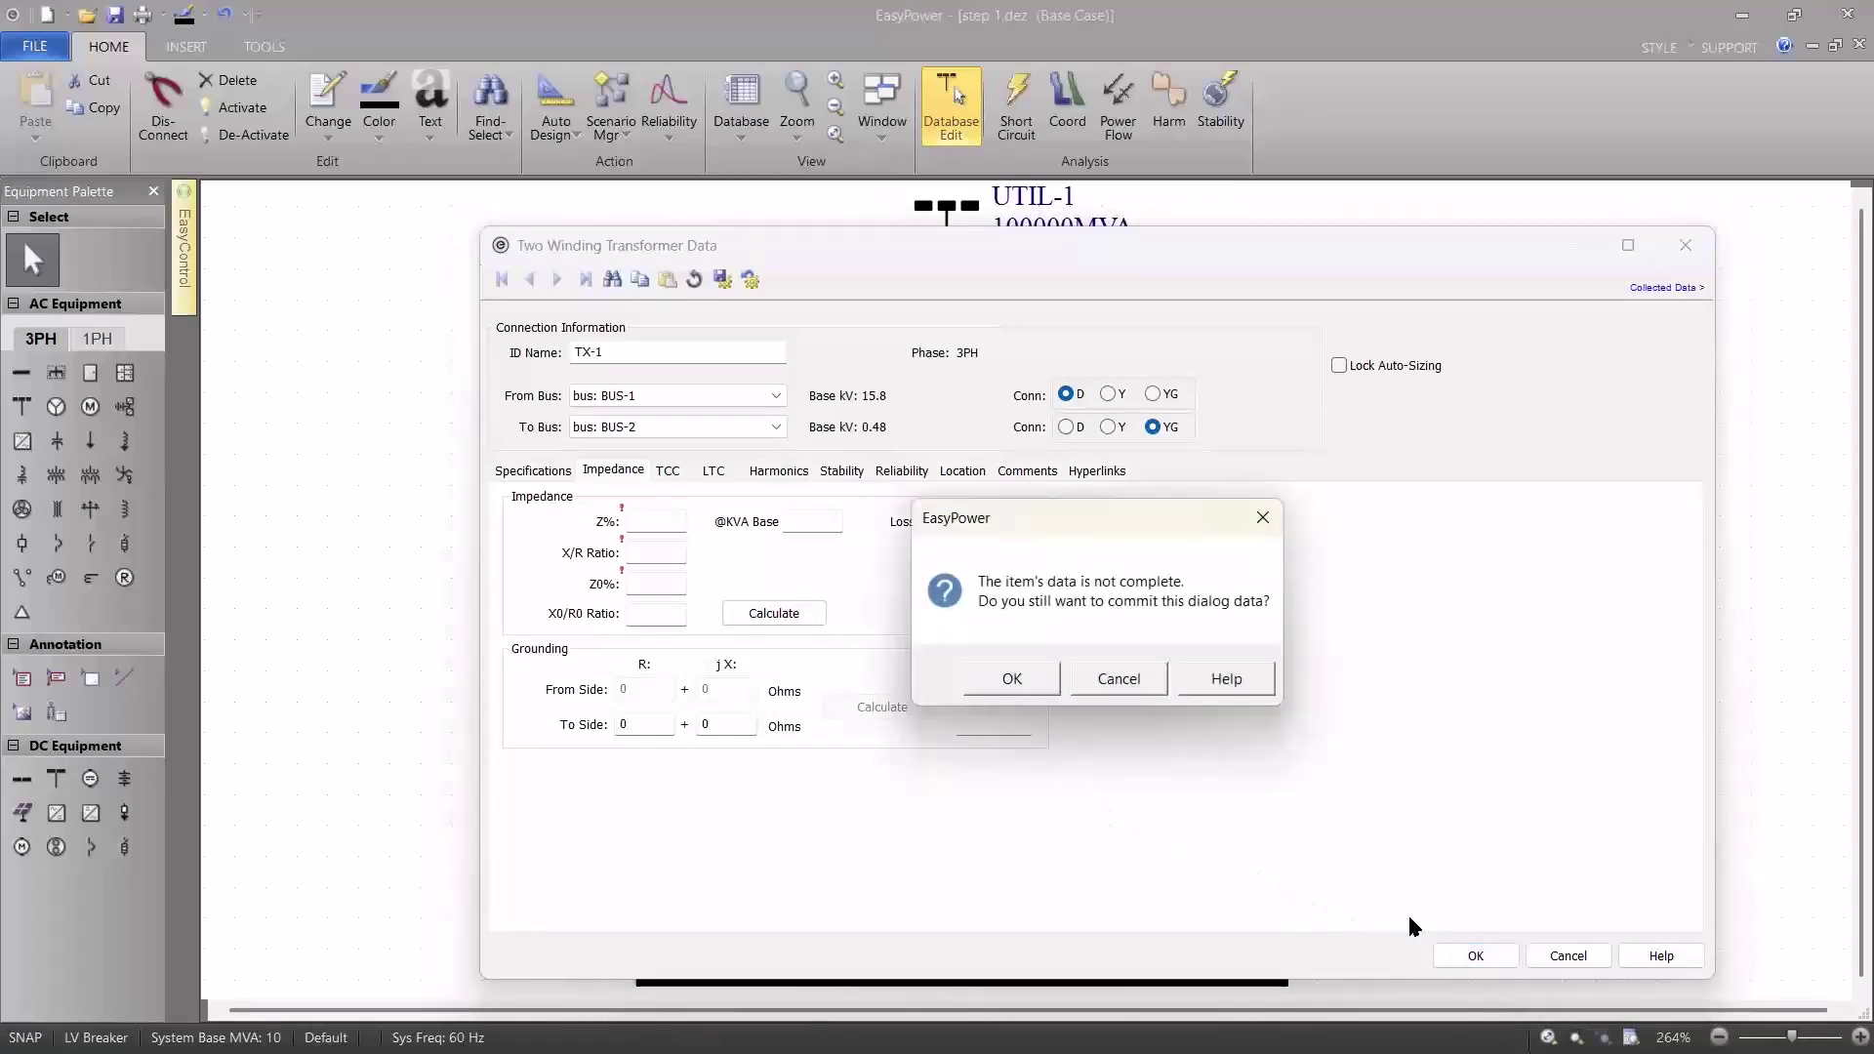
click(1076, 686)
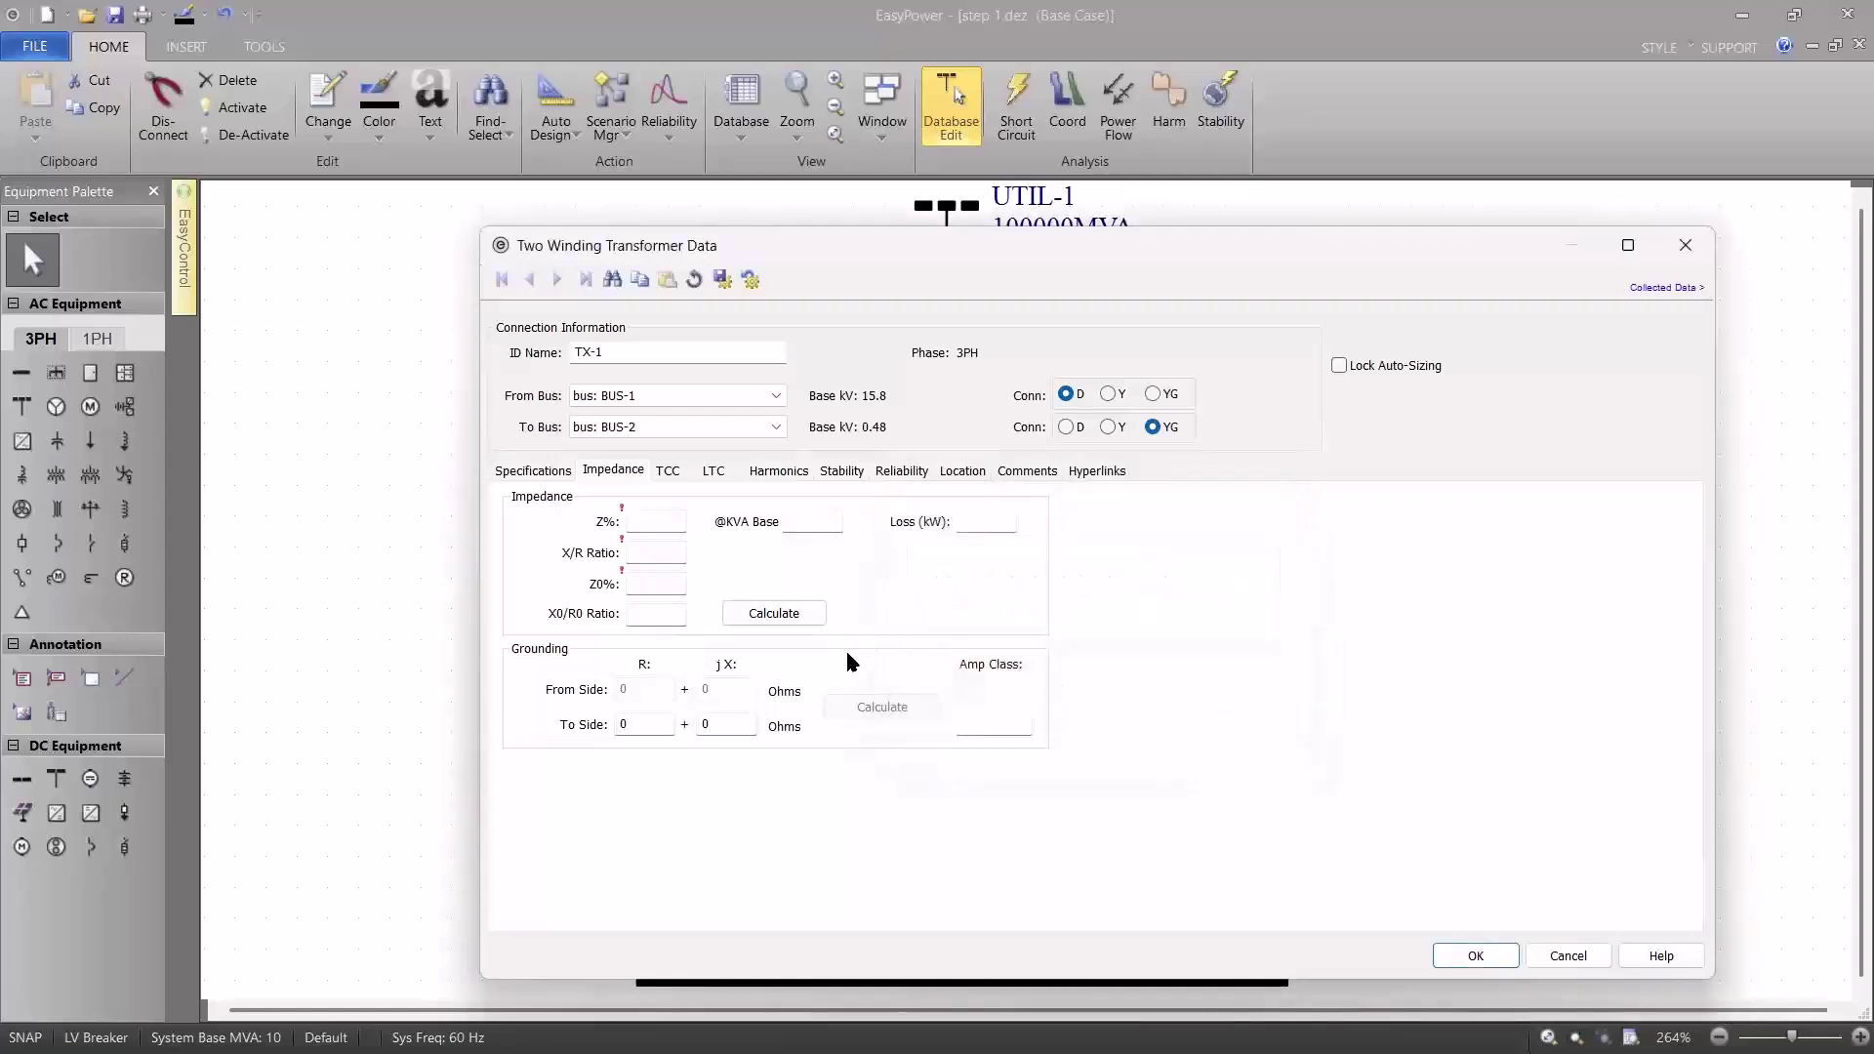
click(1556, 955)
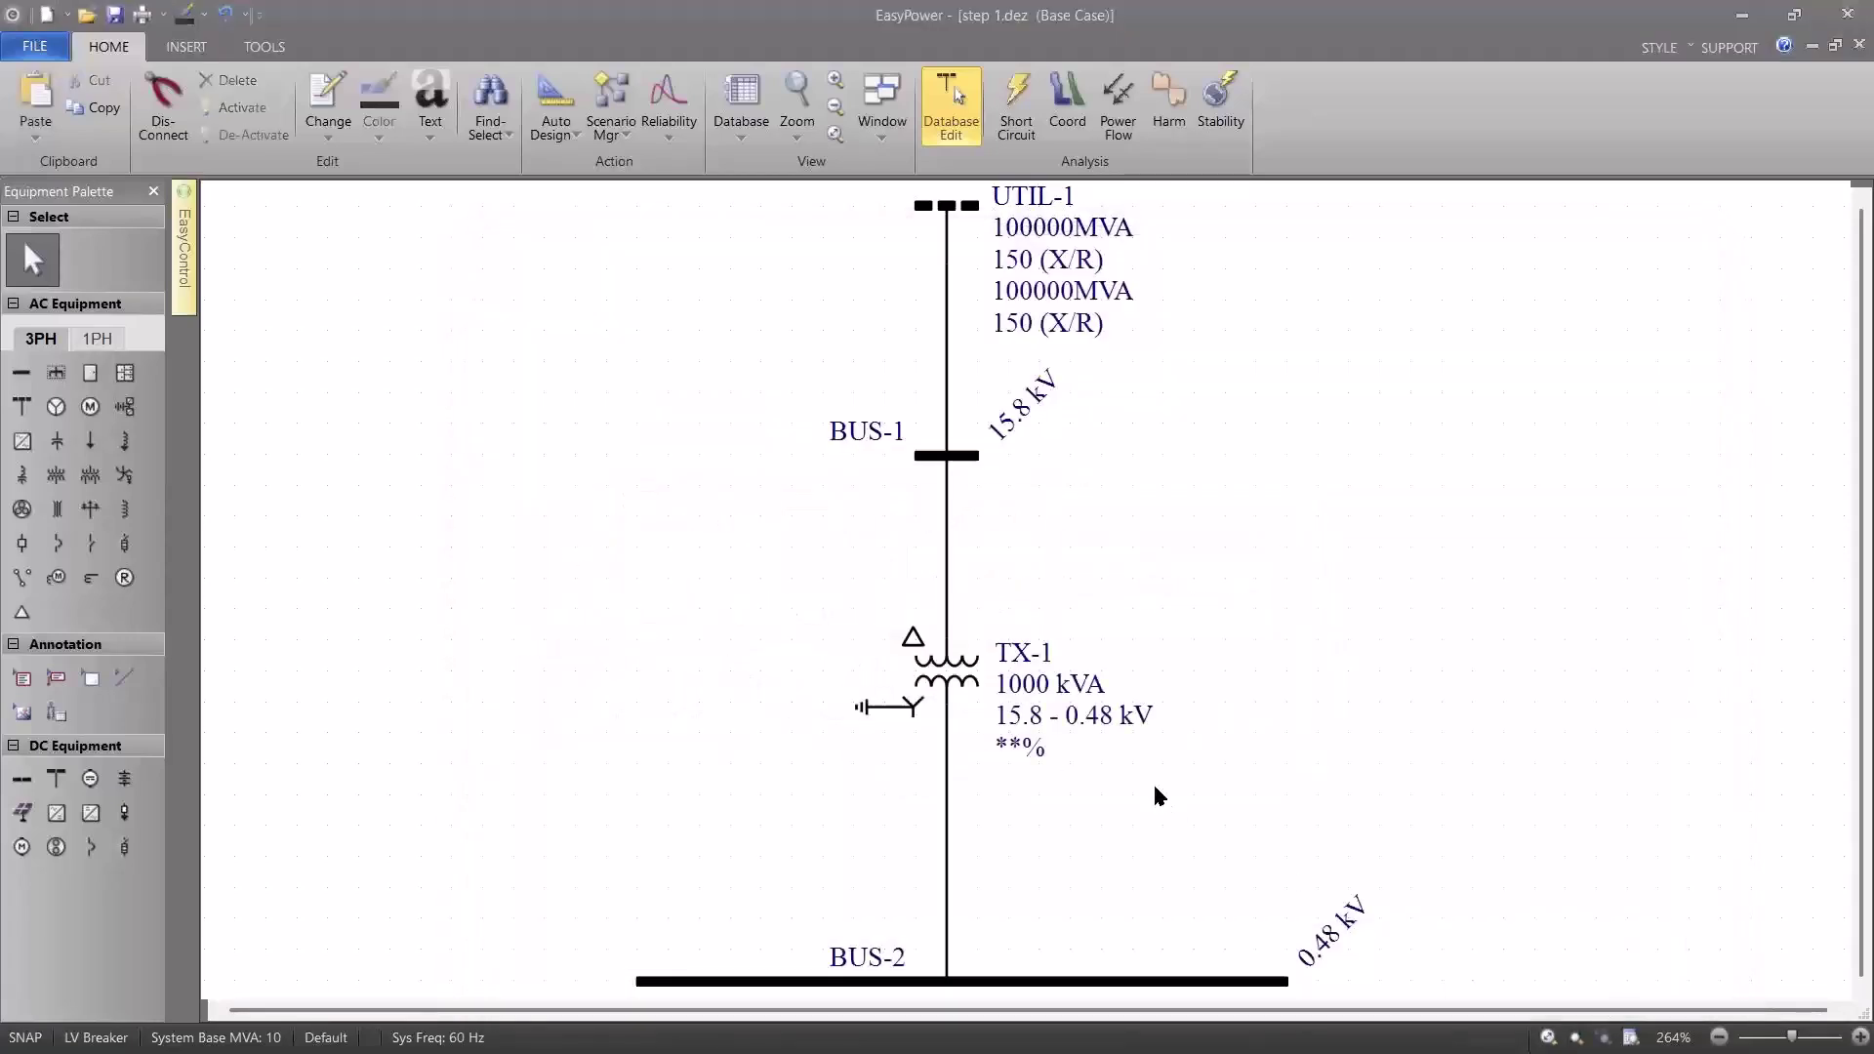
Review the General options again, close them and switch to the PowerPoint slide show.
right_click(656, 574)
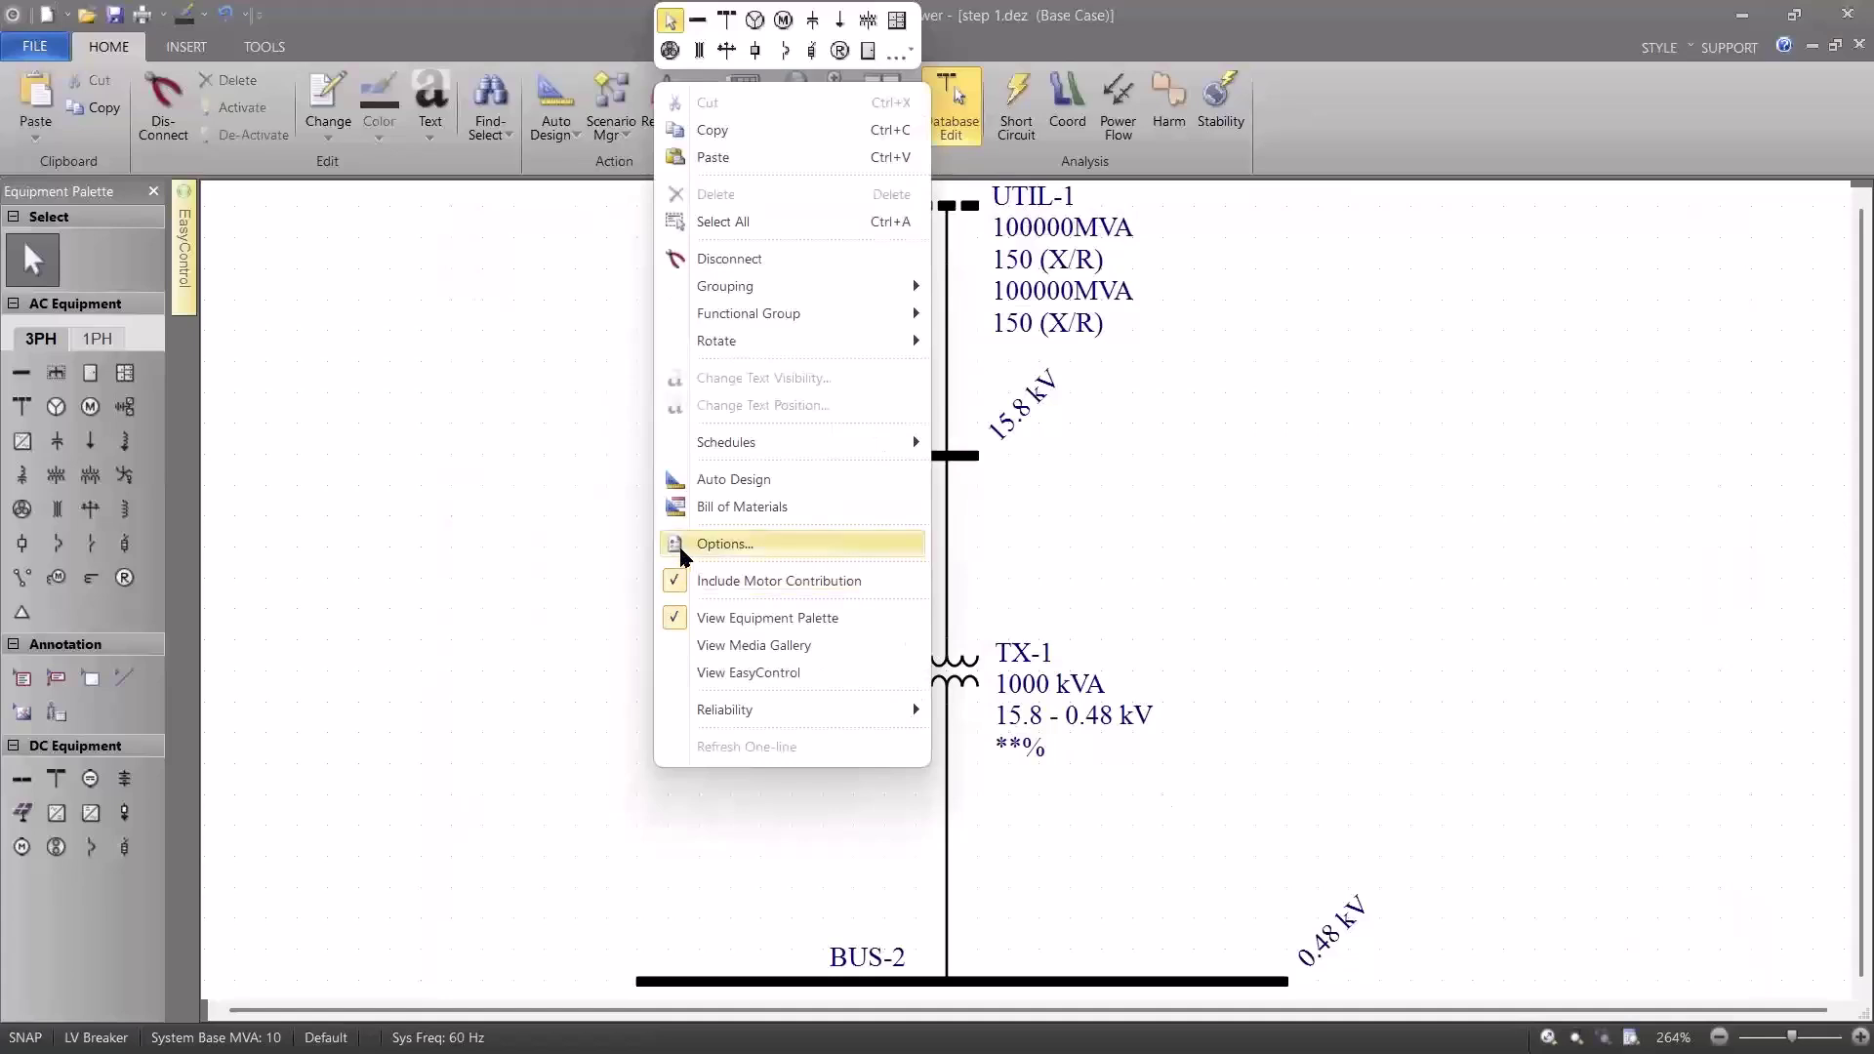
click(680, 544)
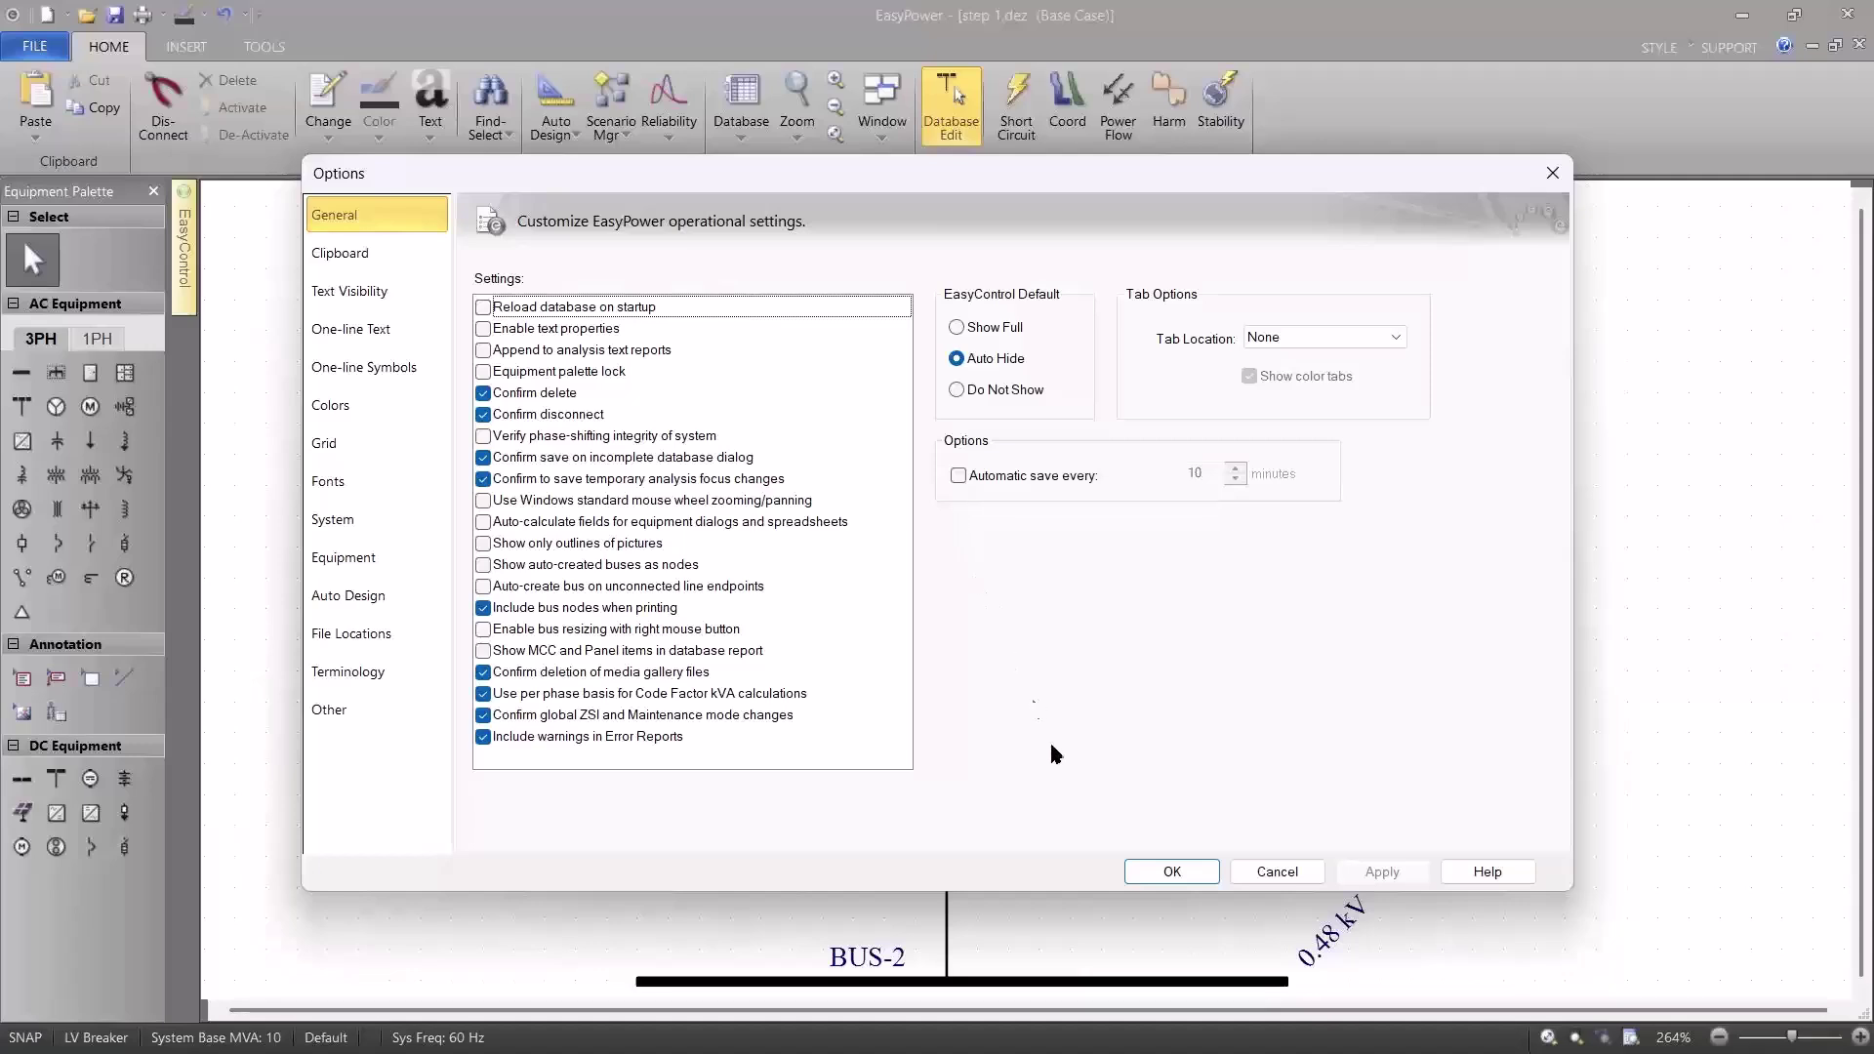
click(1138, 872)
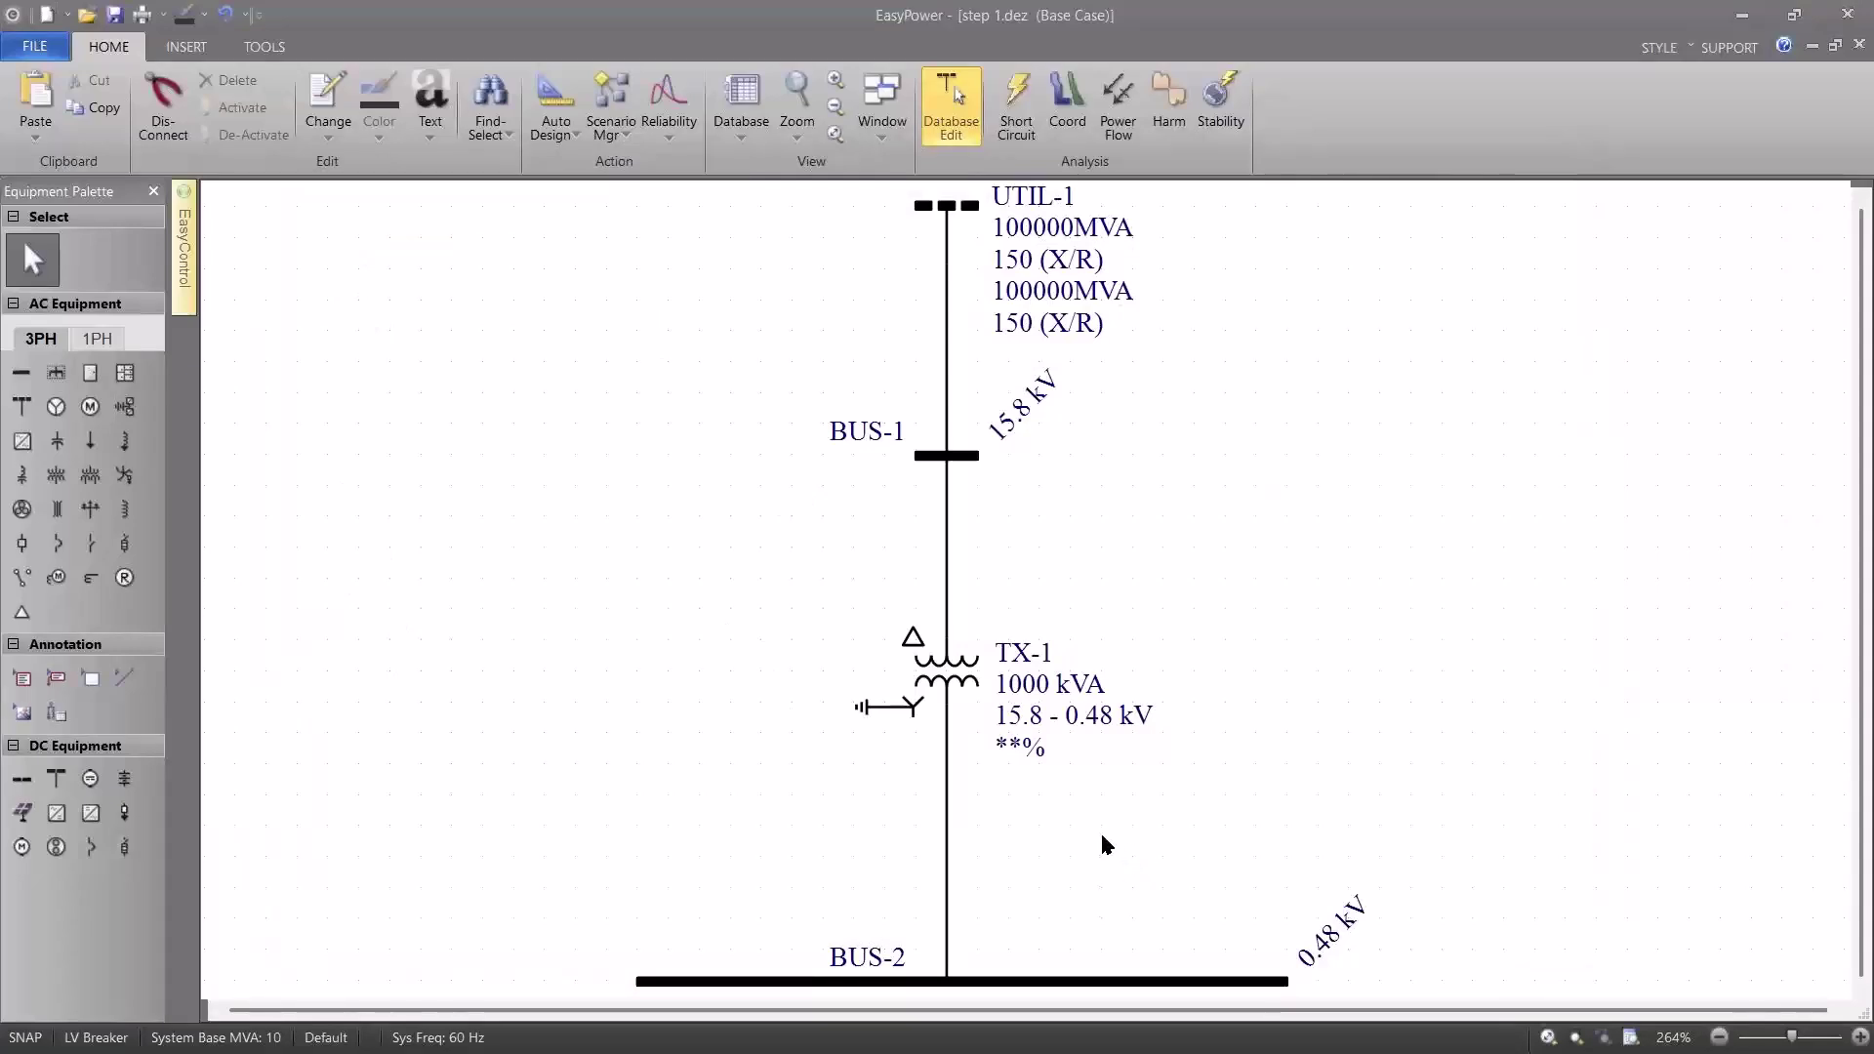
key(alt+Tab)
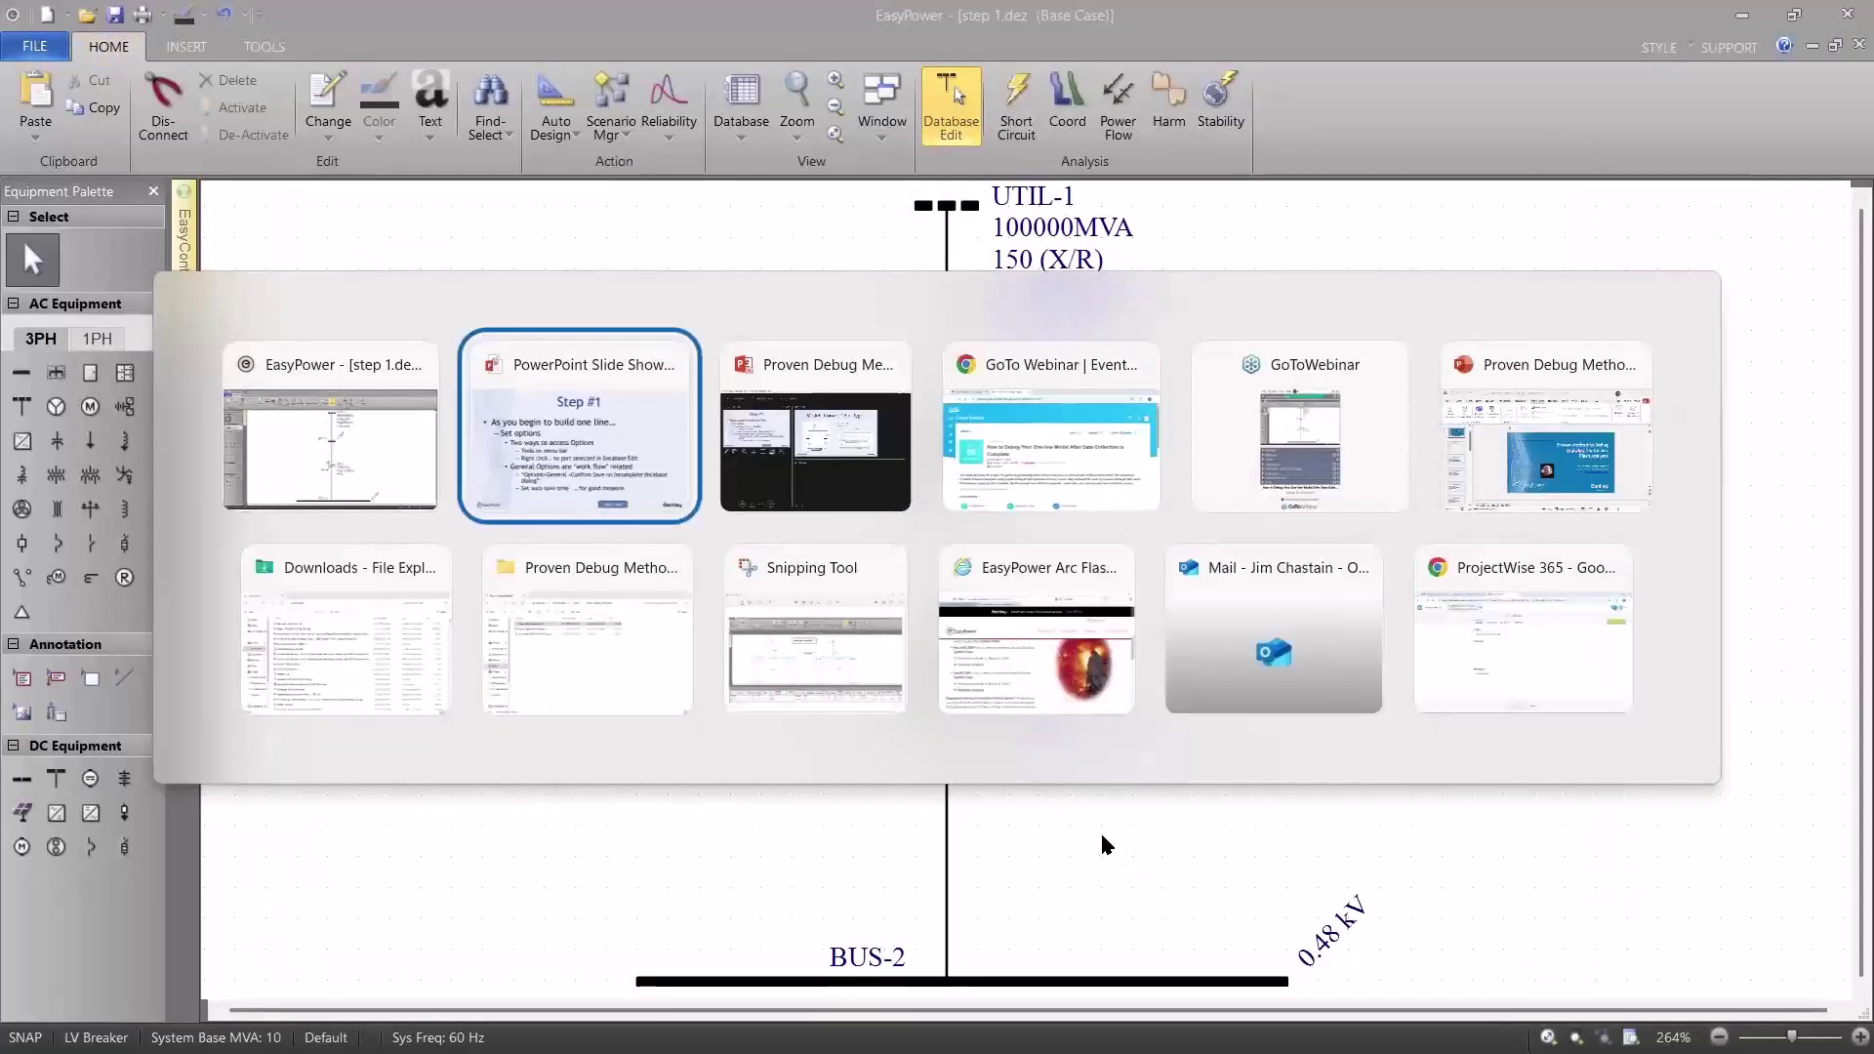
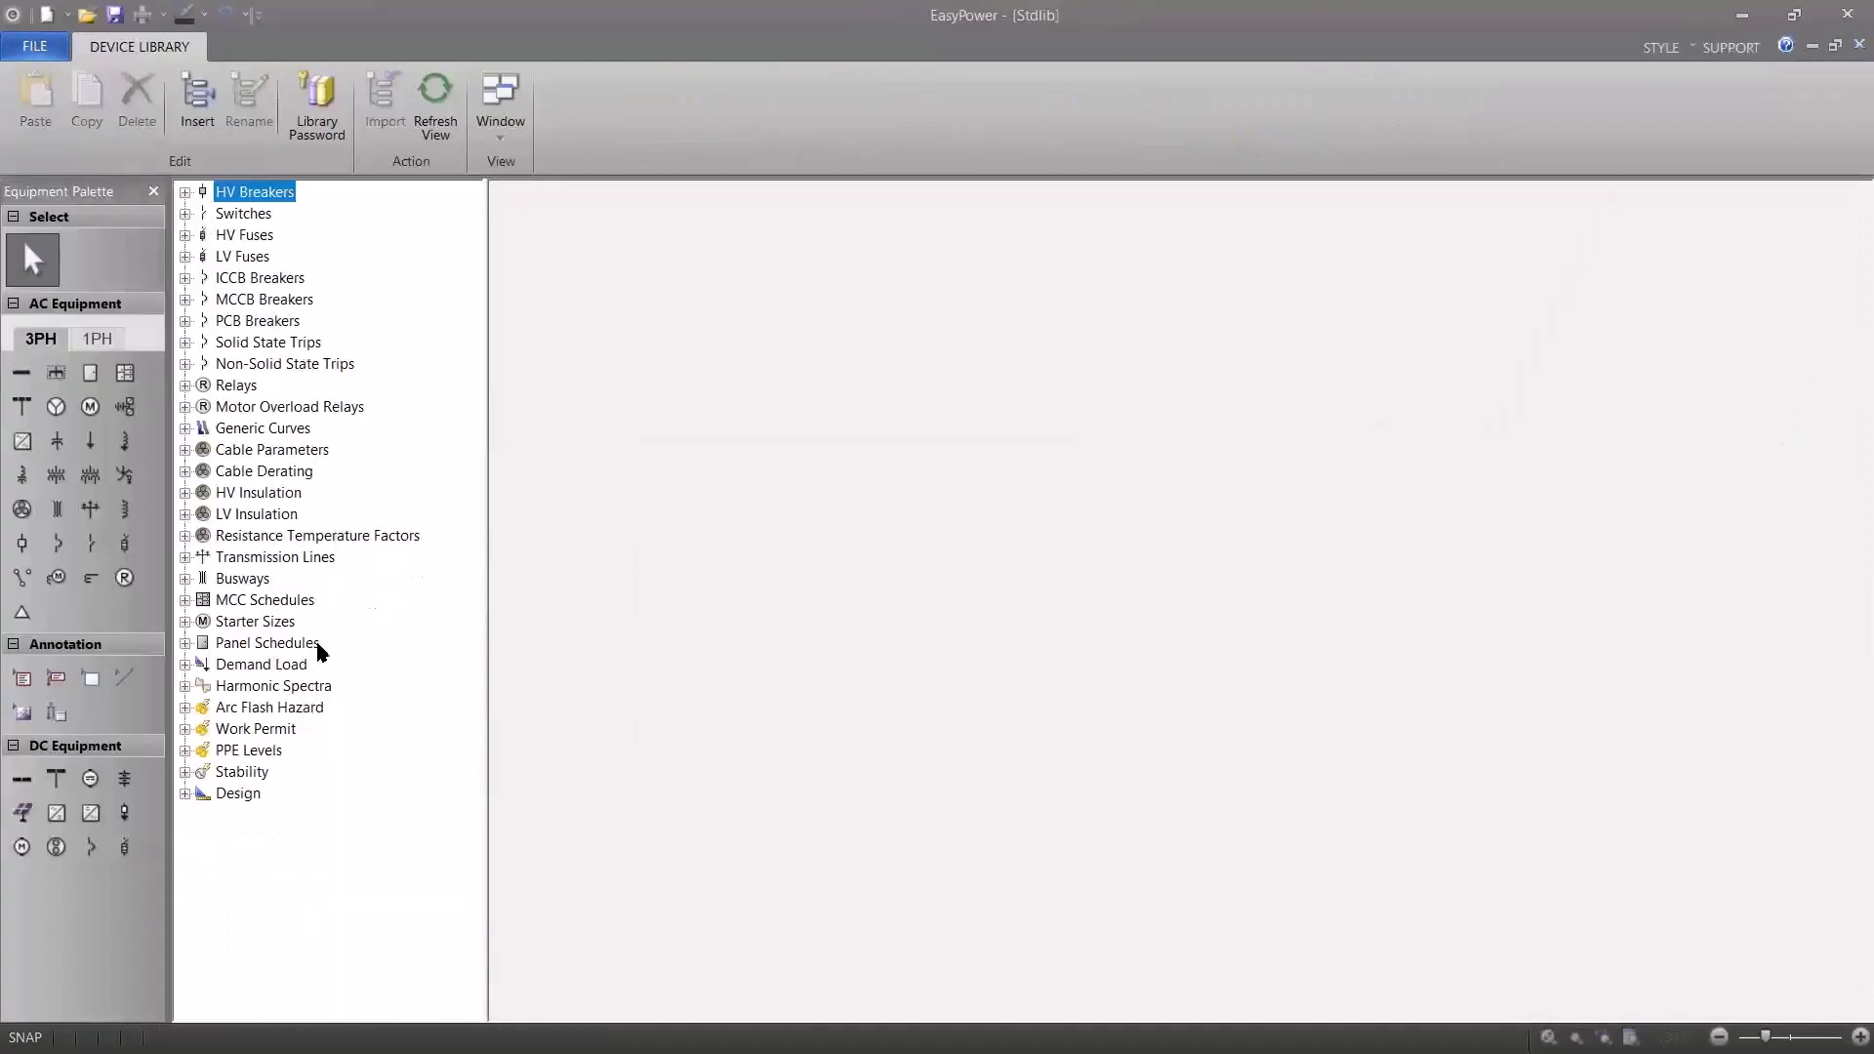
Examine the Arc Flash Hazard defaults in the device library, comparing the IEEE 1584-2002 and IEEE 1584-2018 tables by equipment type.
click(185, 709)
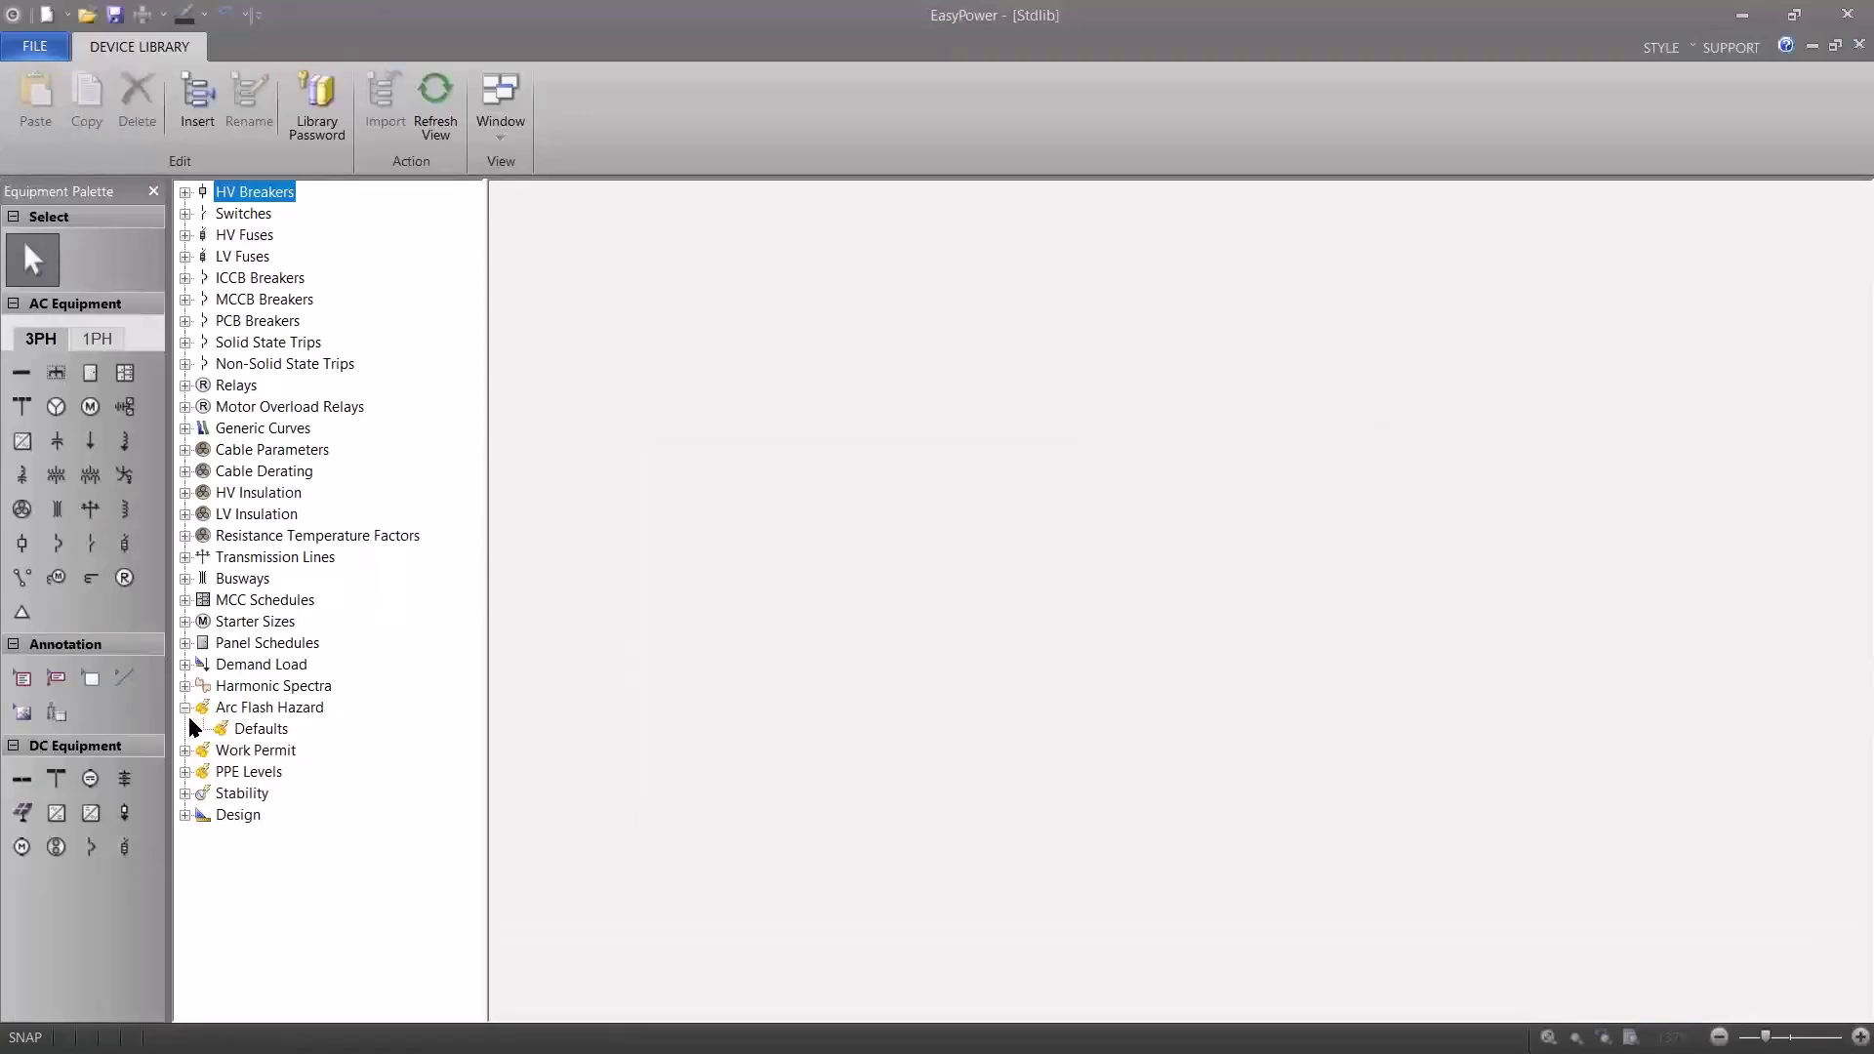
click(221, 734)
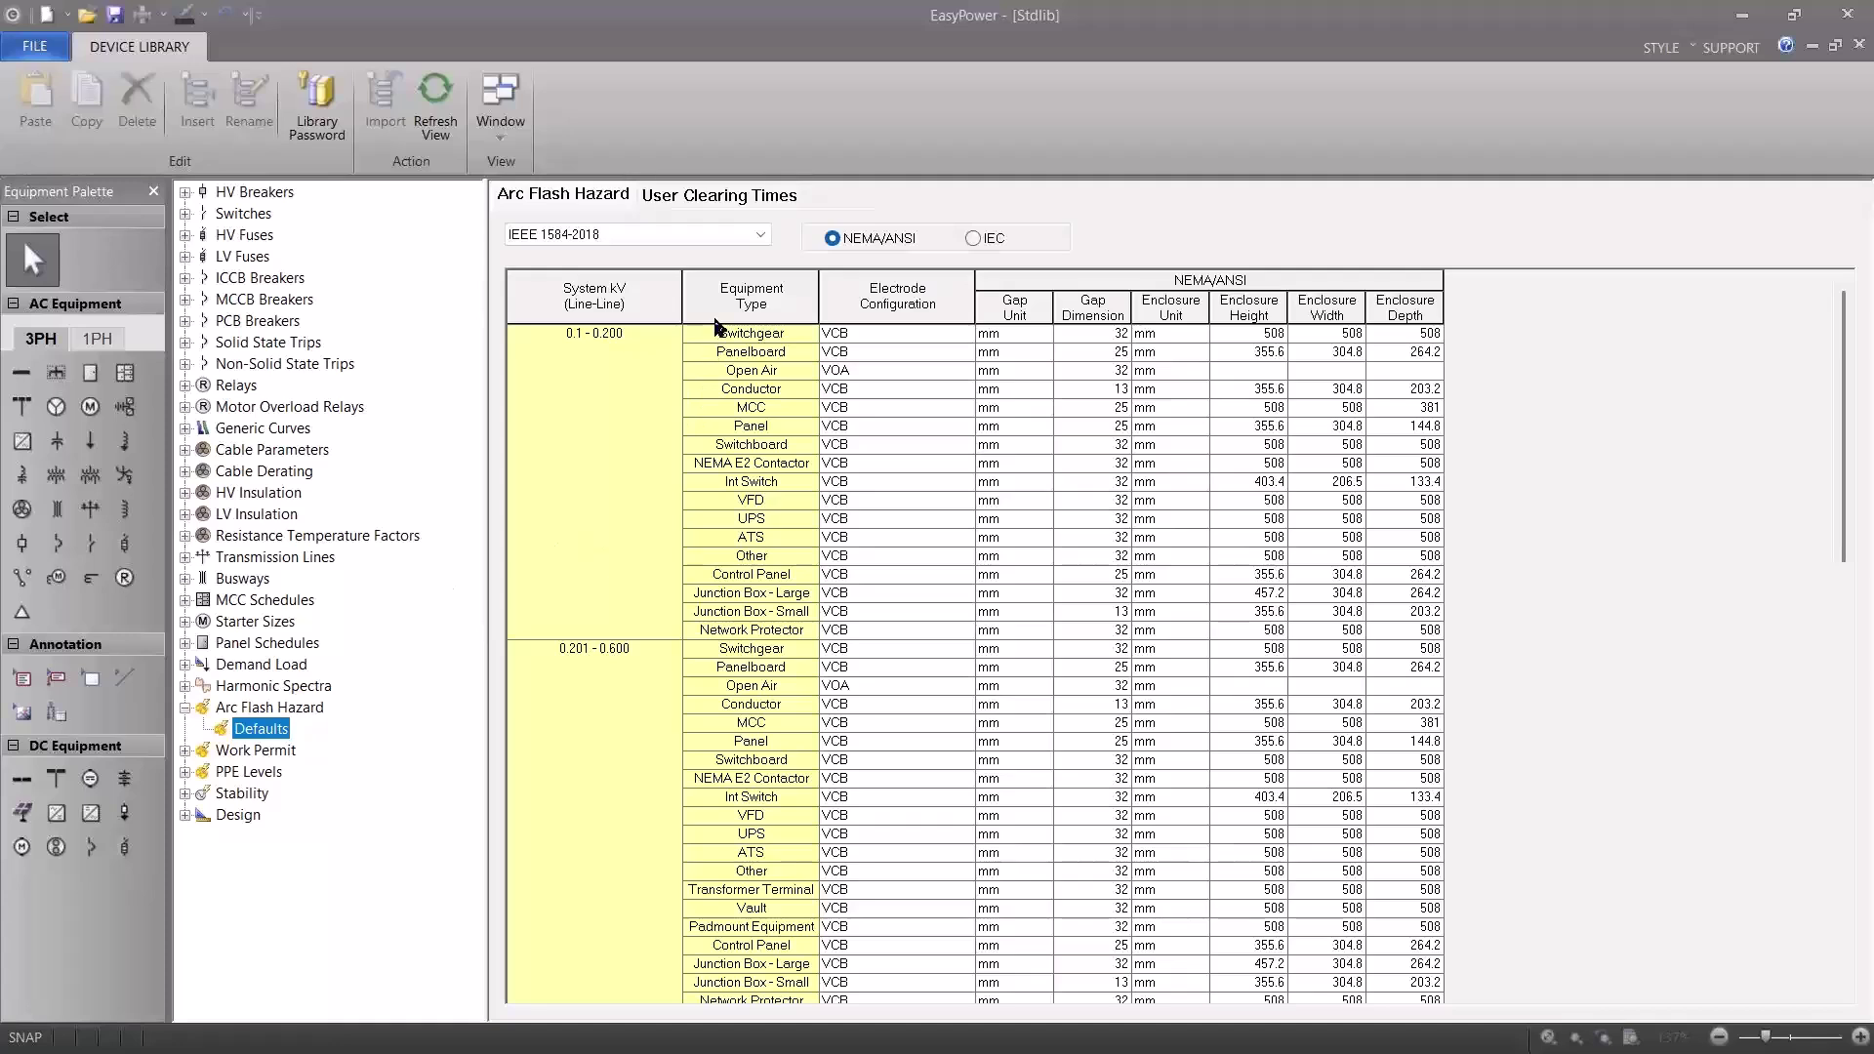
click(760, 235)
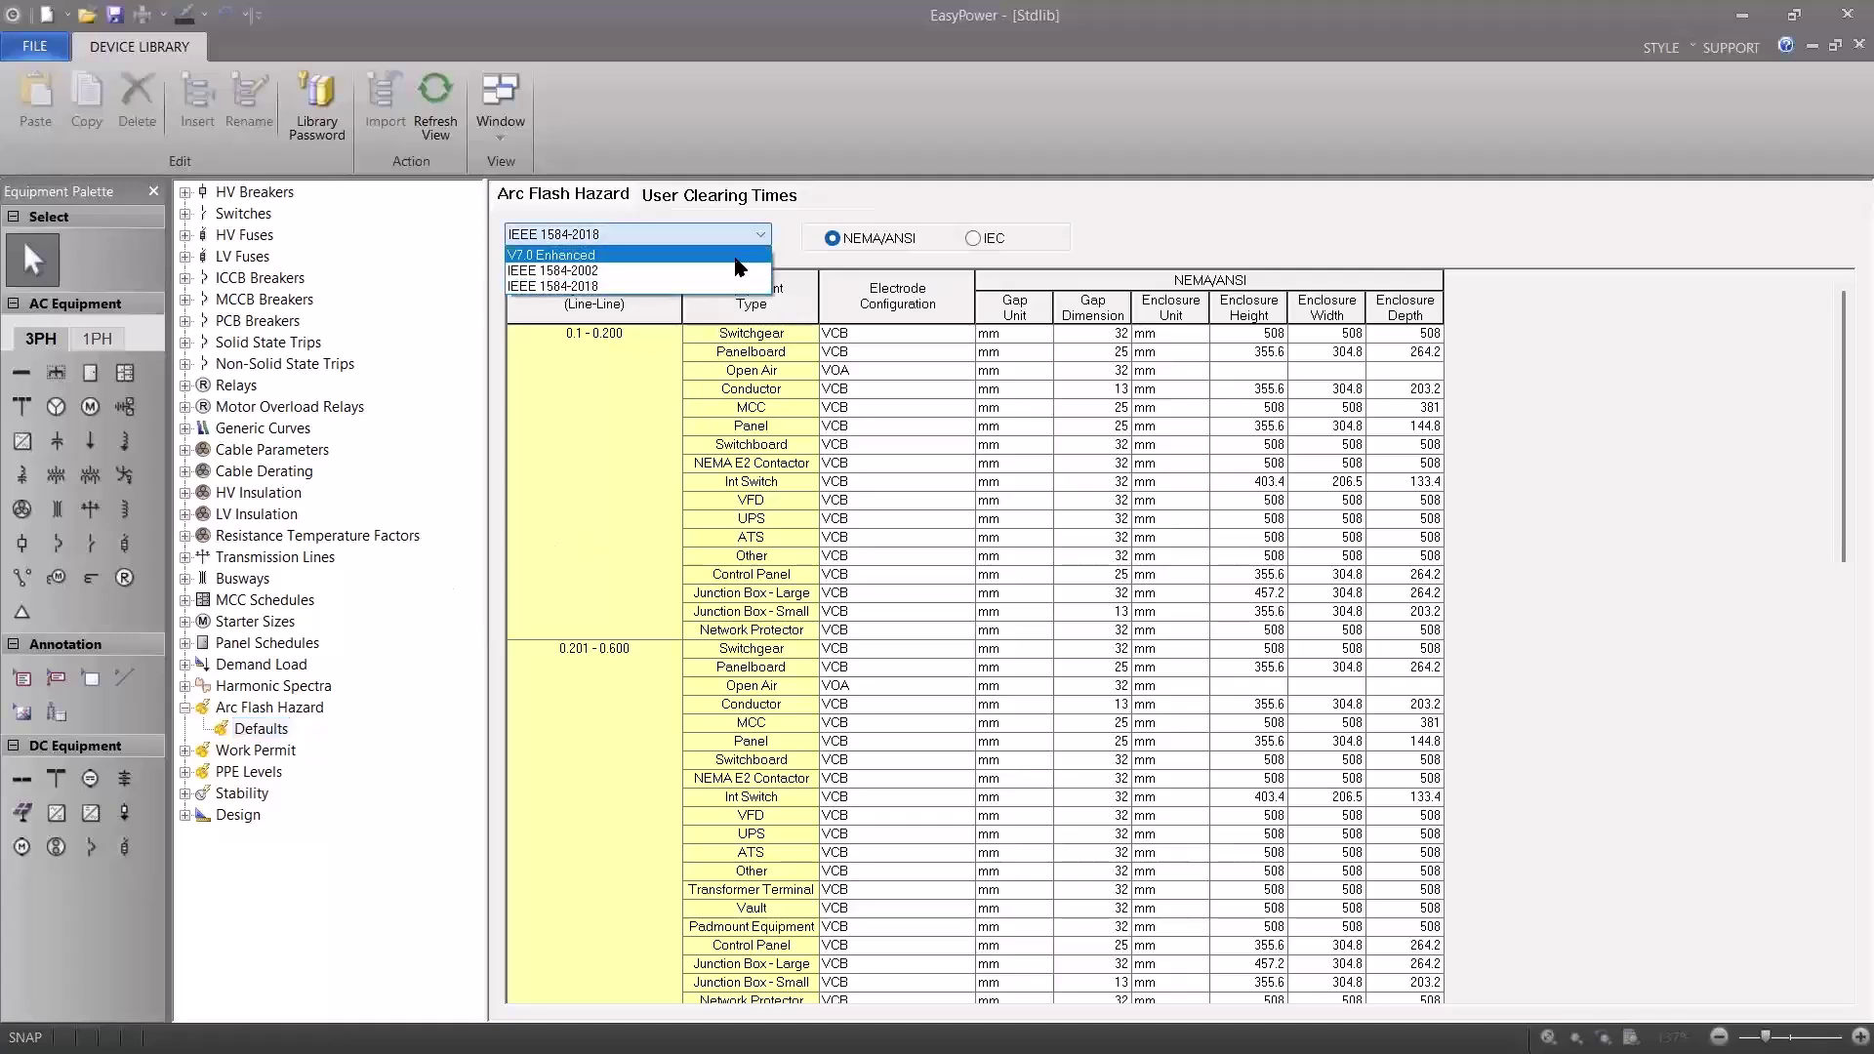
click(673, 271)
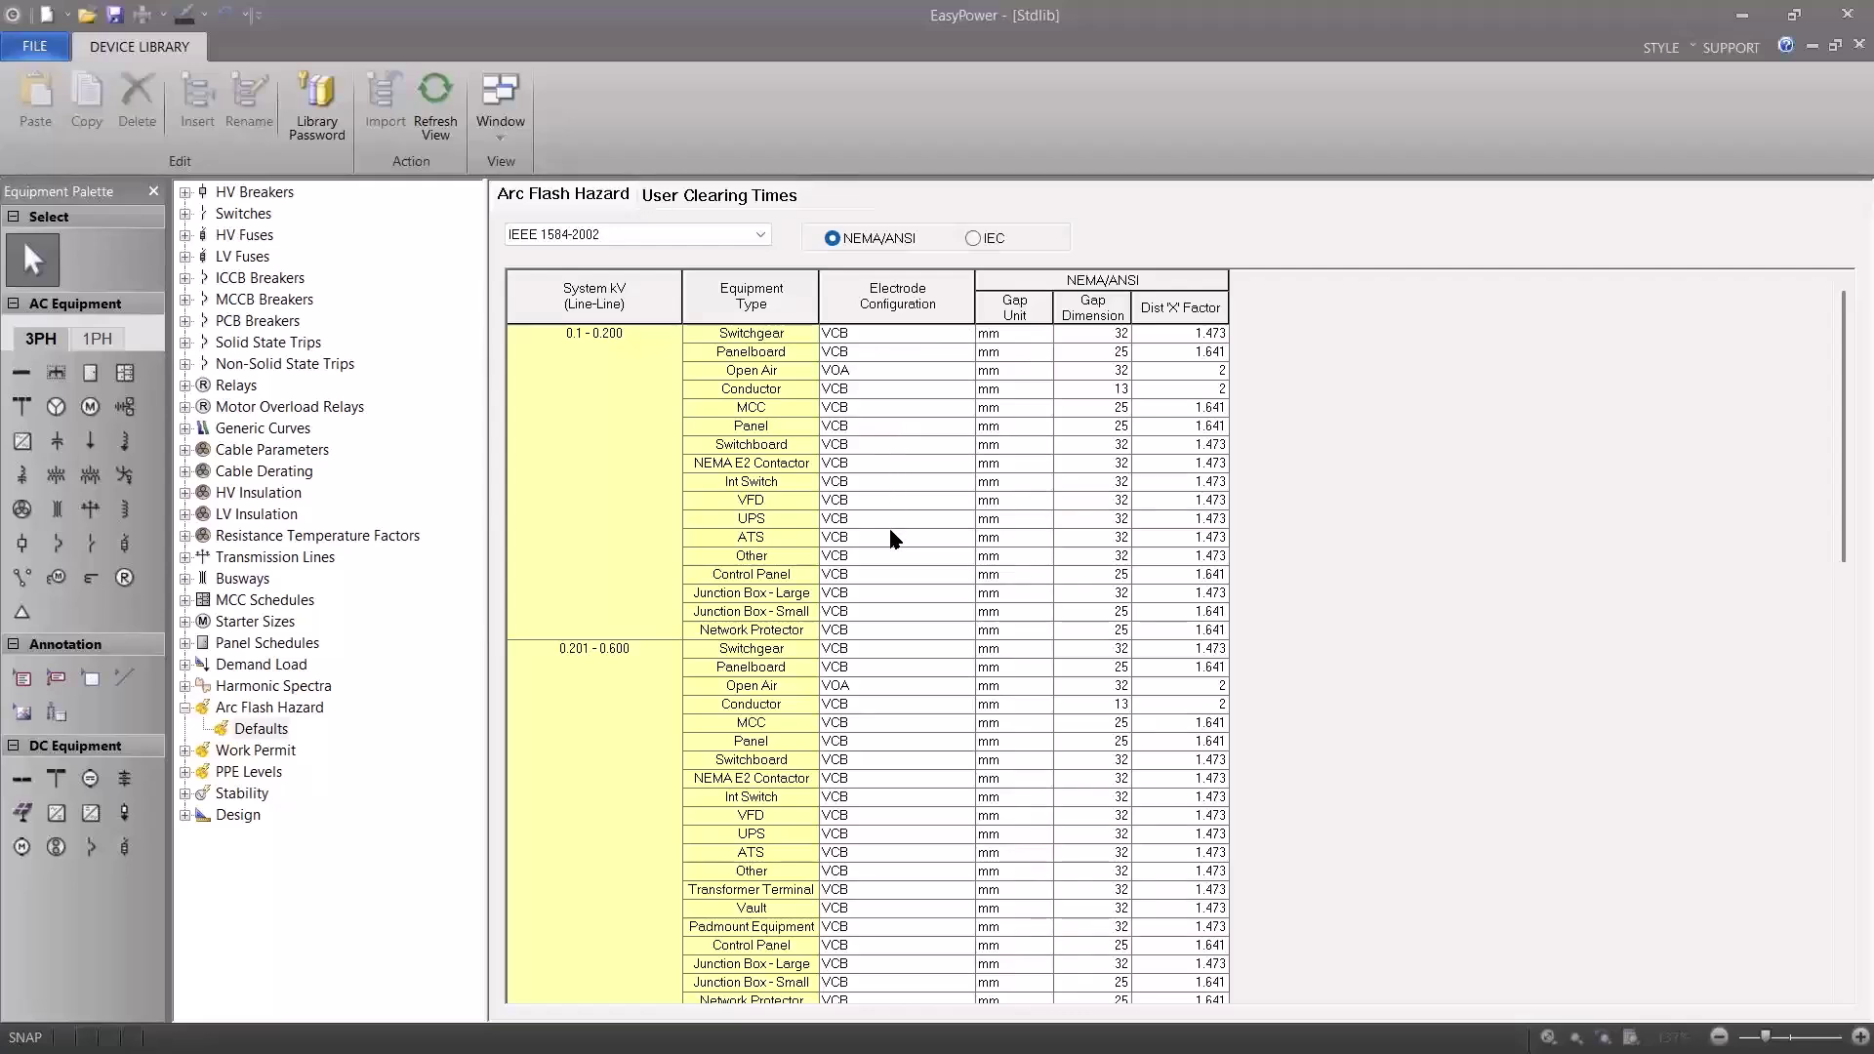
click(761, 236)
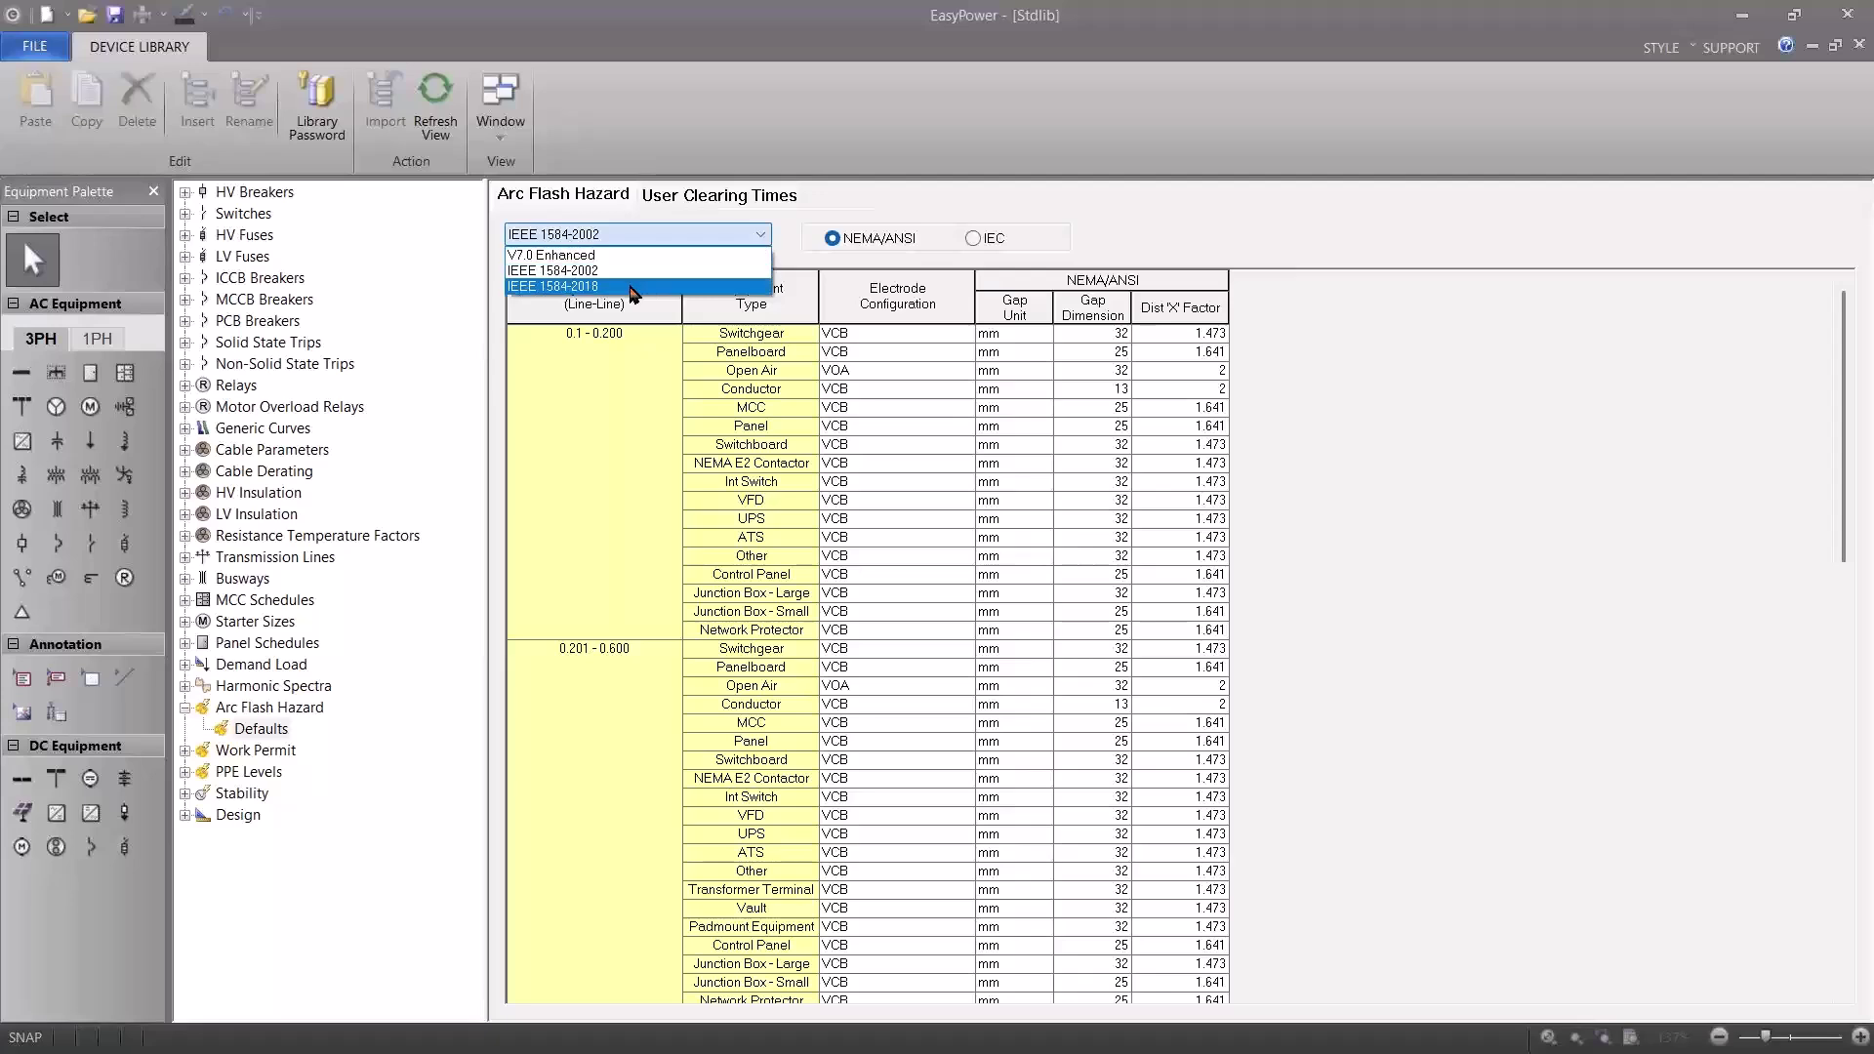
click(633, 289)
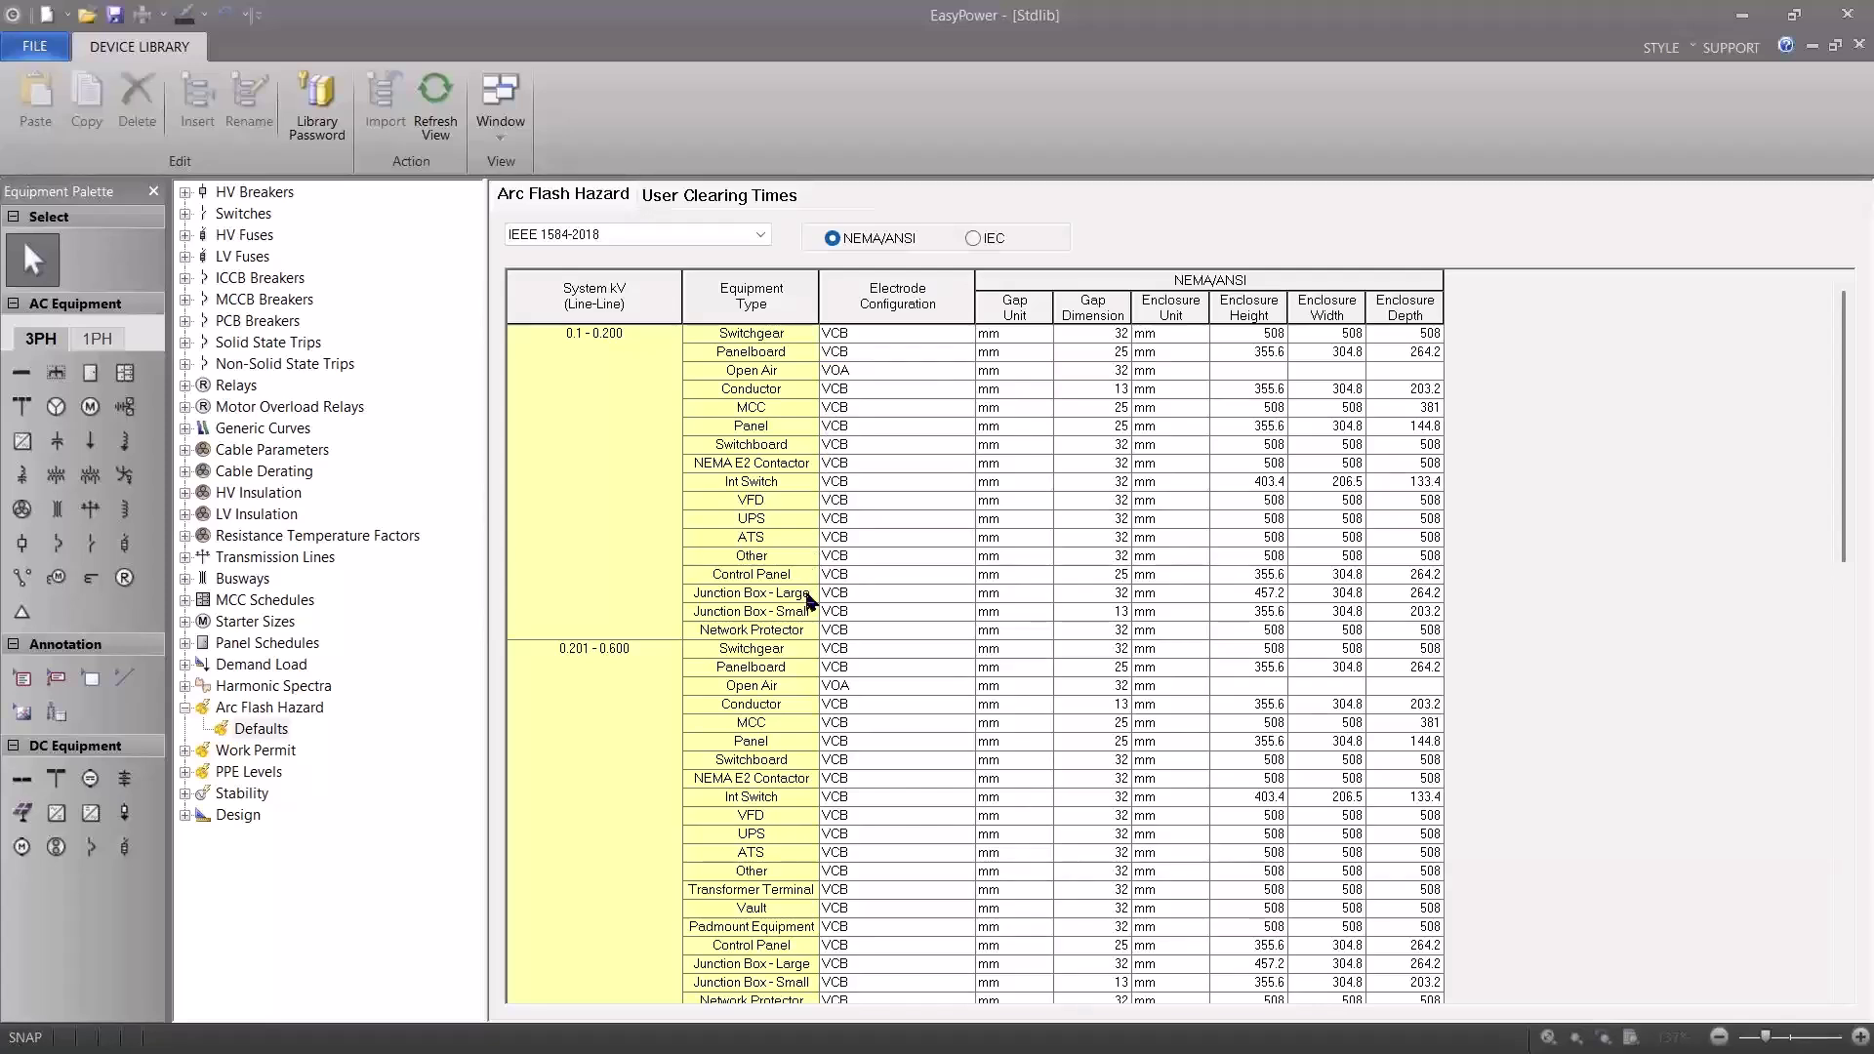
scroll(807, 602, down, 4)
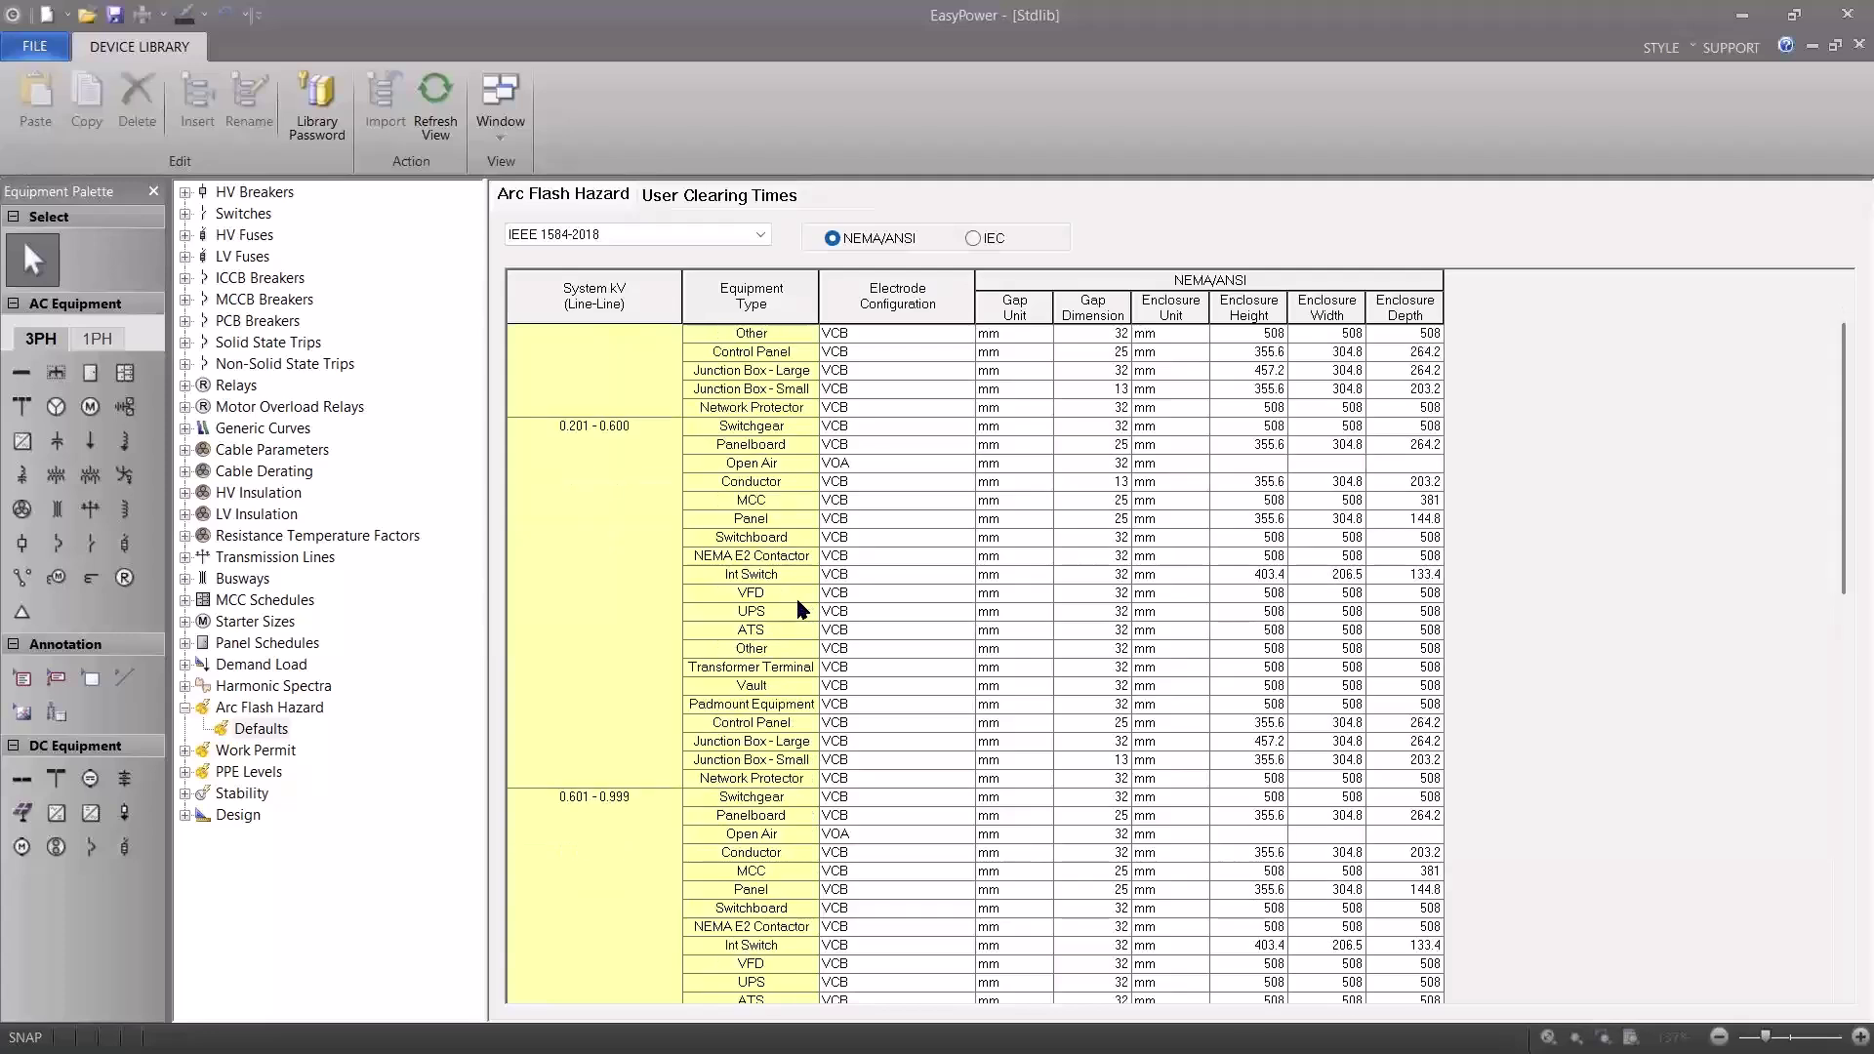
scroll(798, 607, up, 2)
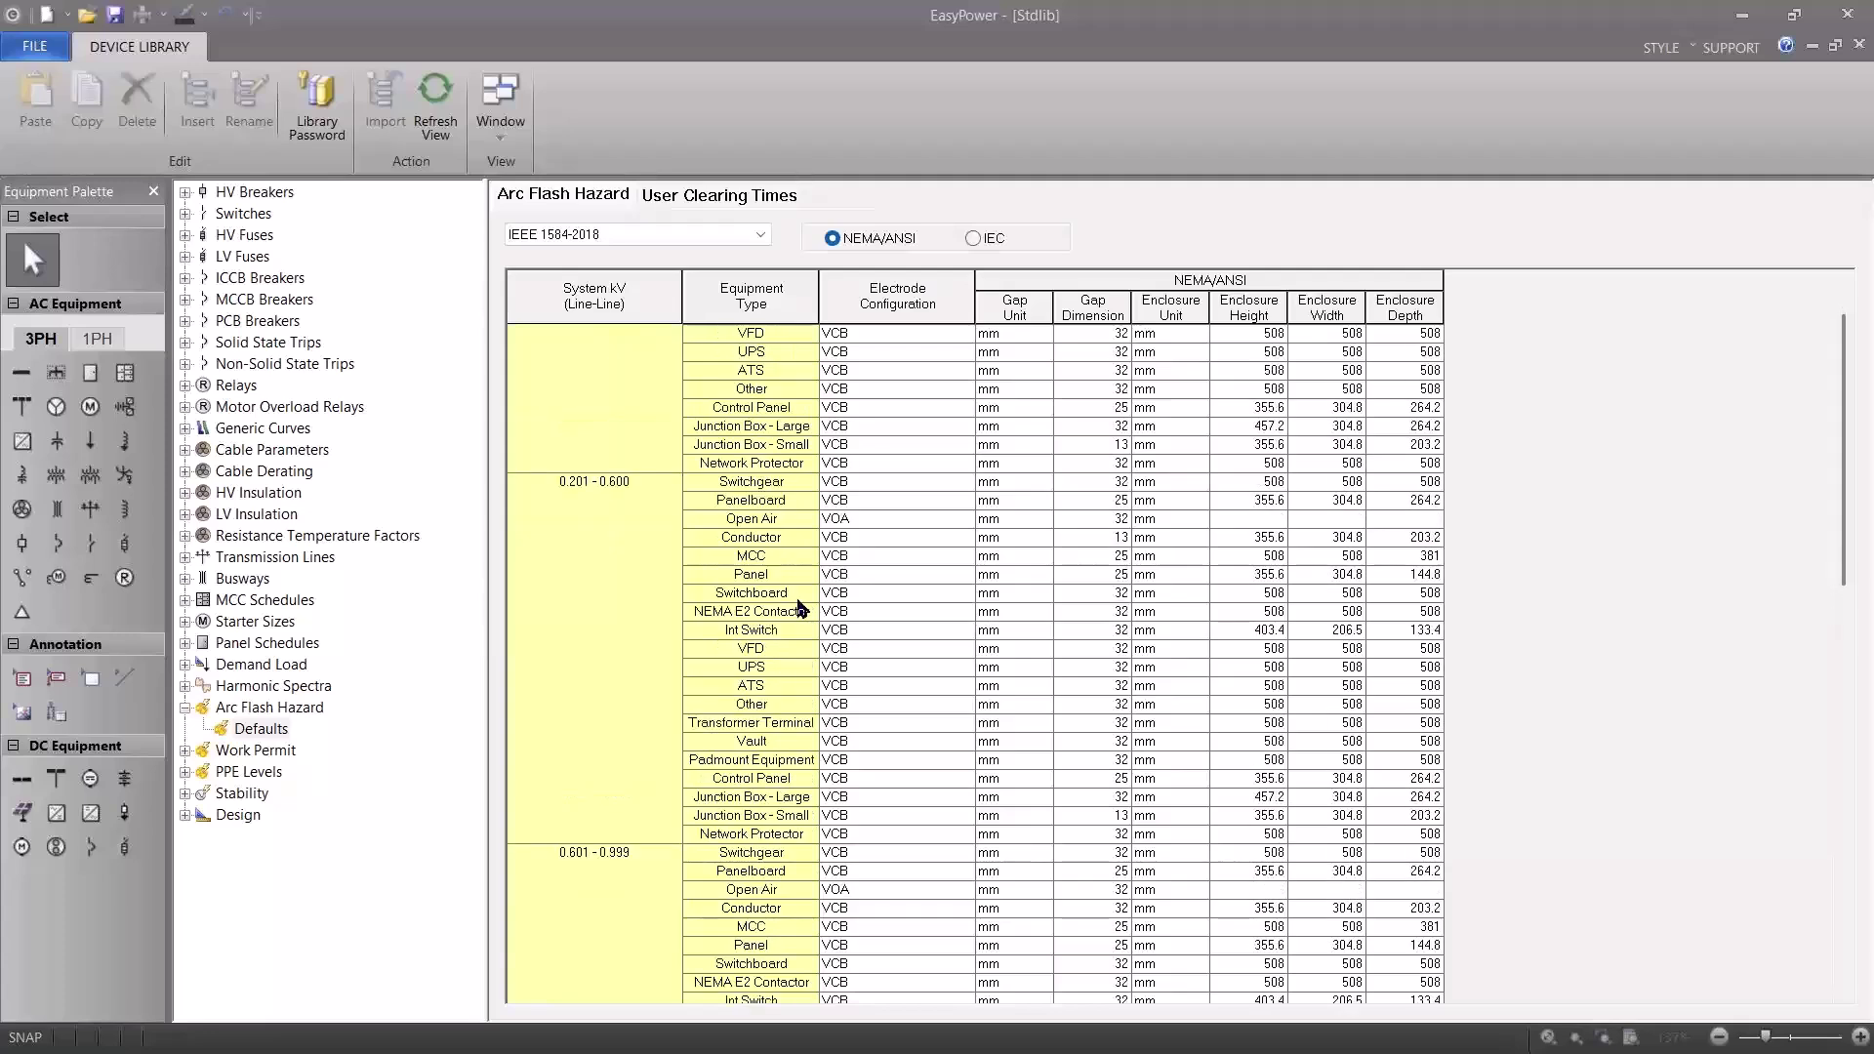
scroll(799, 607, up, 1)
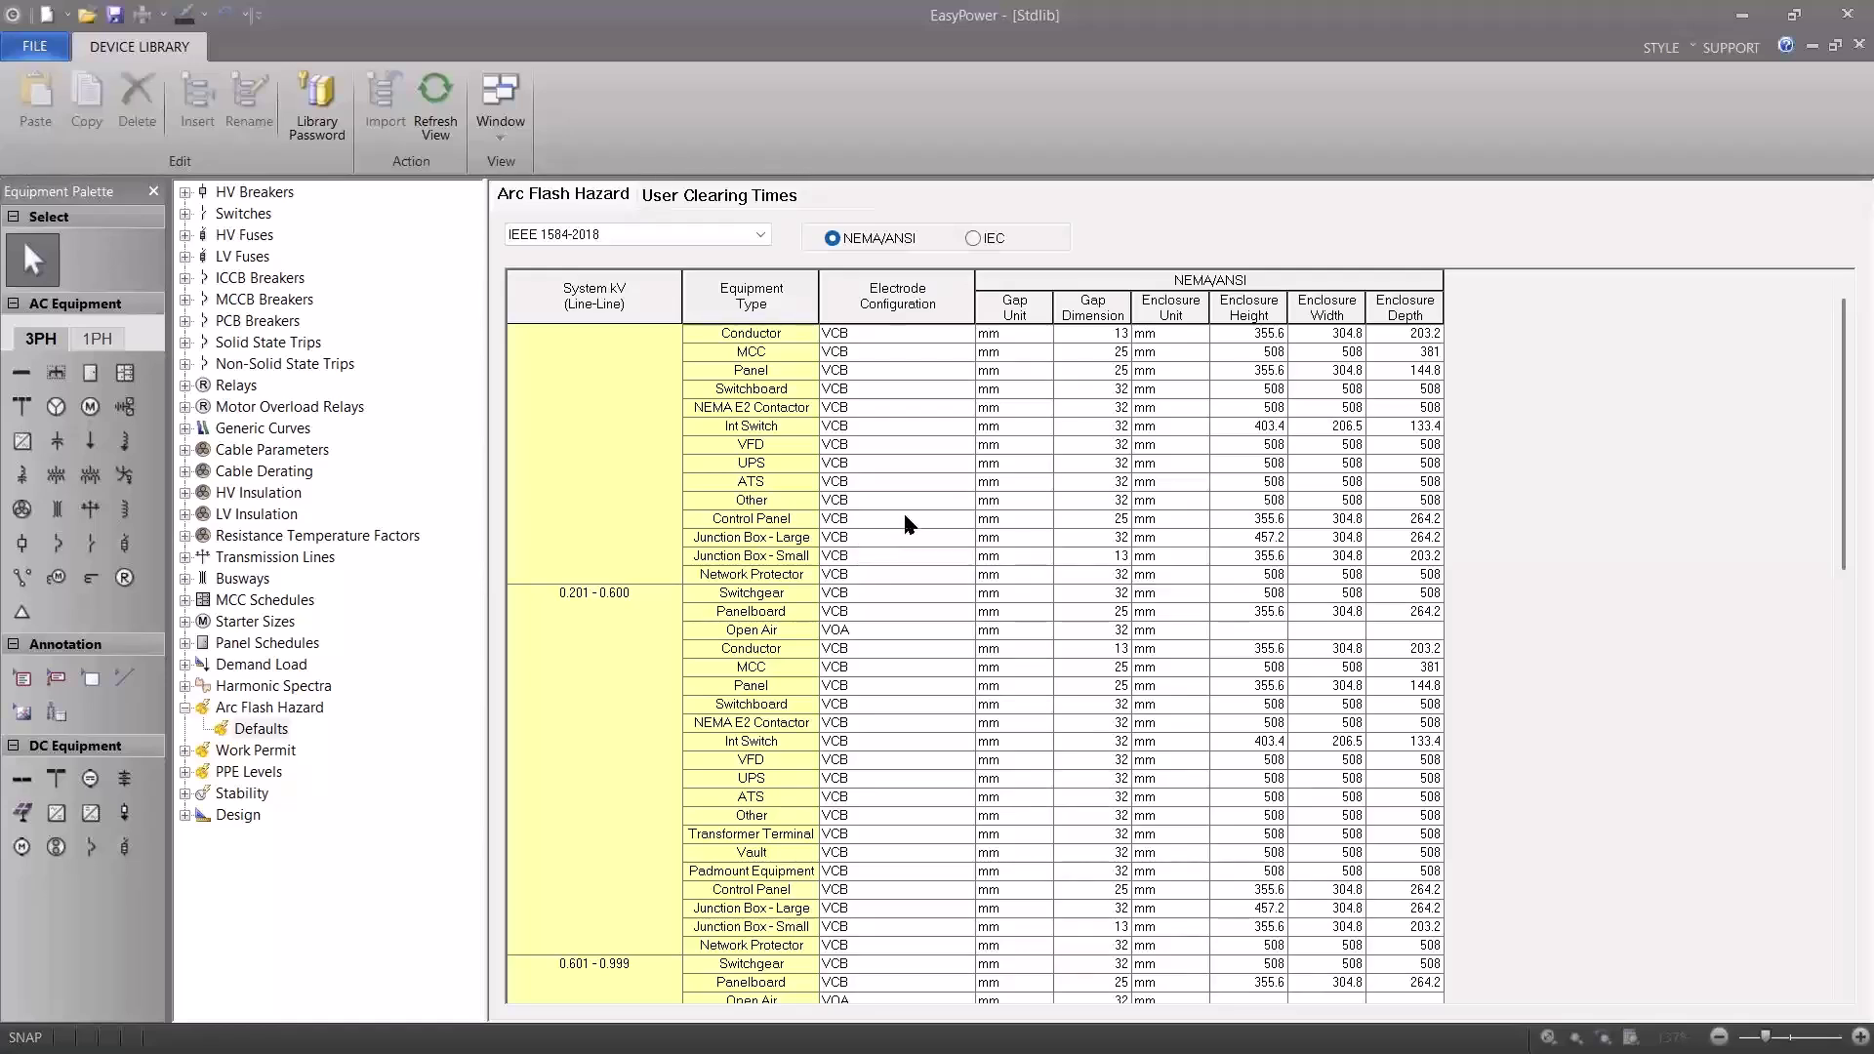
scroll(918, 520, down, 6)
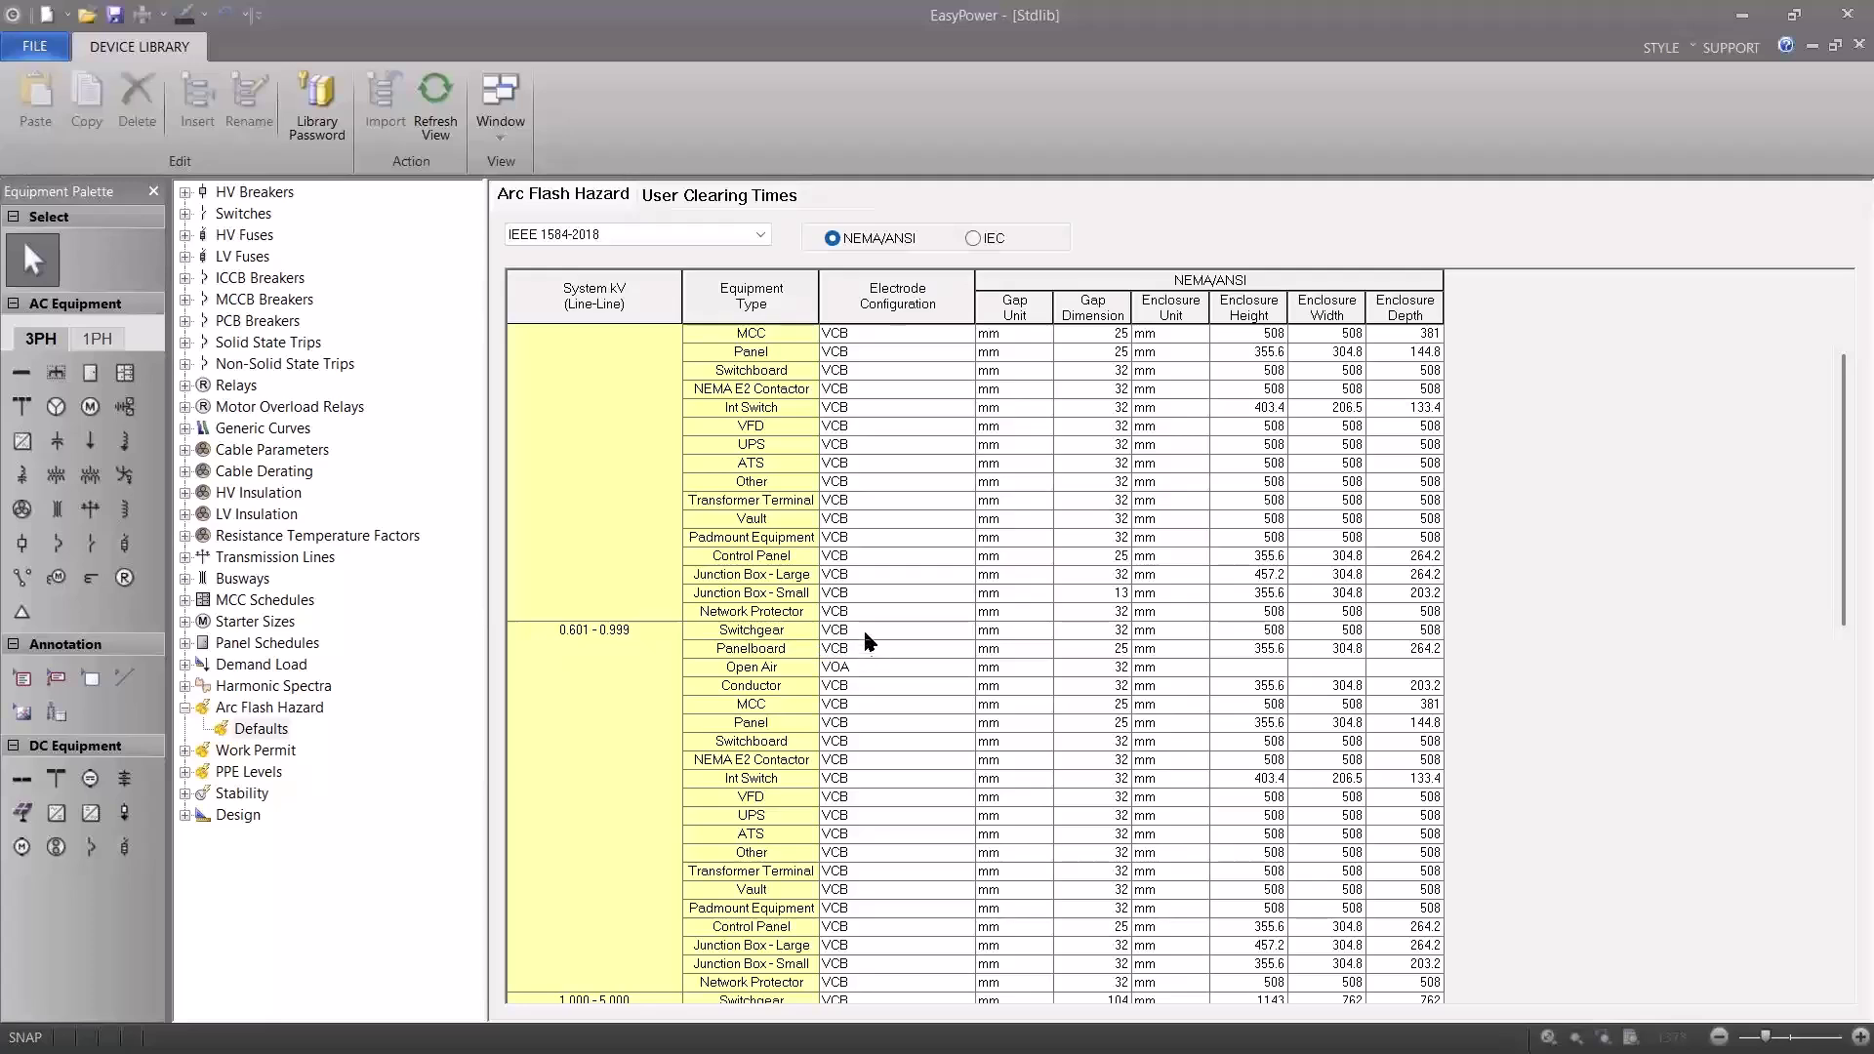
Close the device library and the 01-Bus Type.dez one-line without saving changes.
click(45, 48)
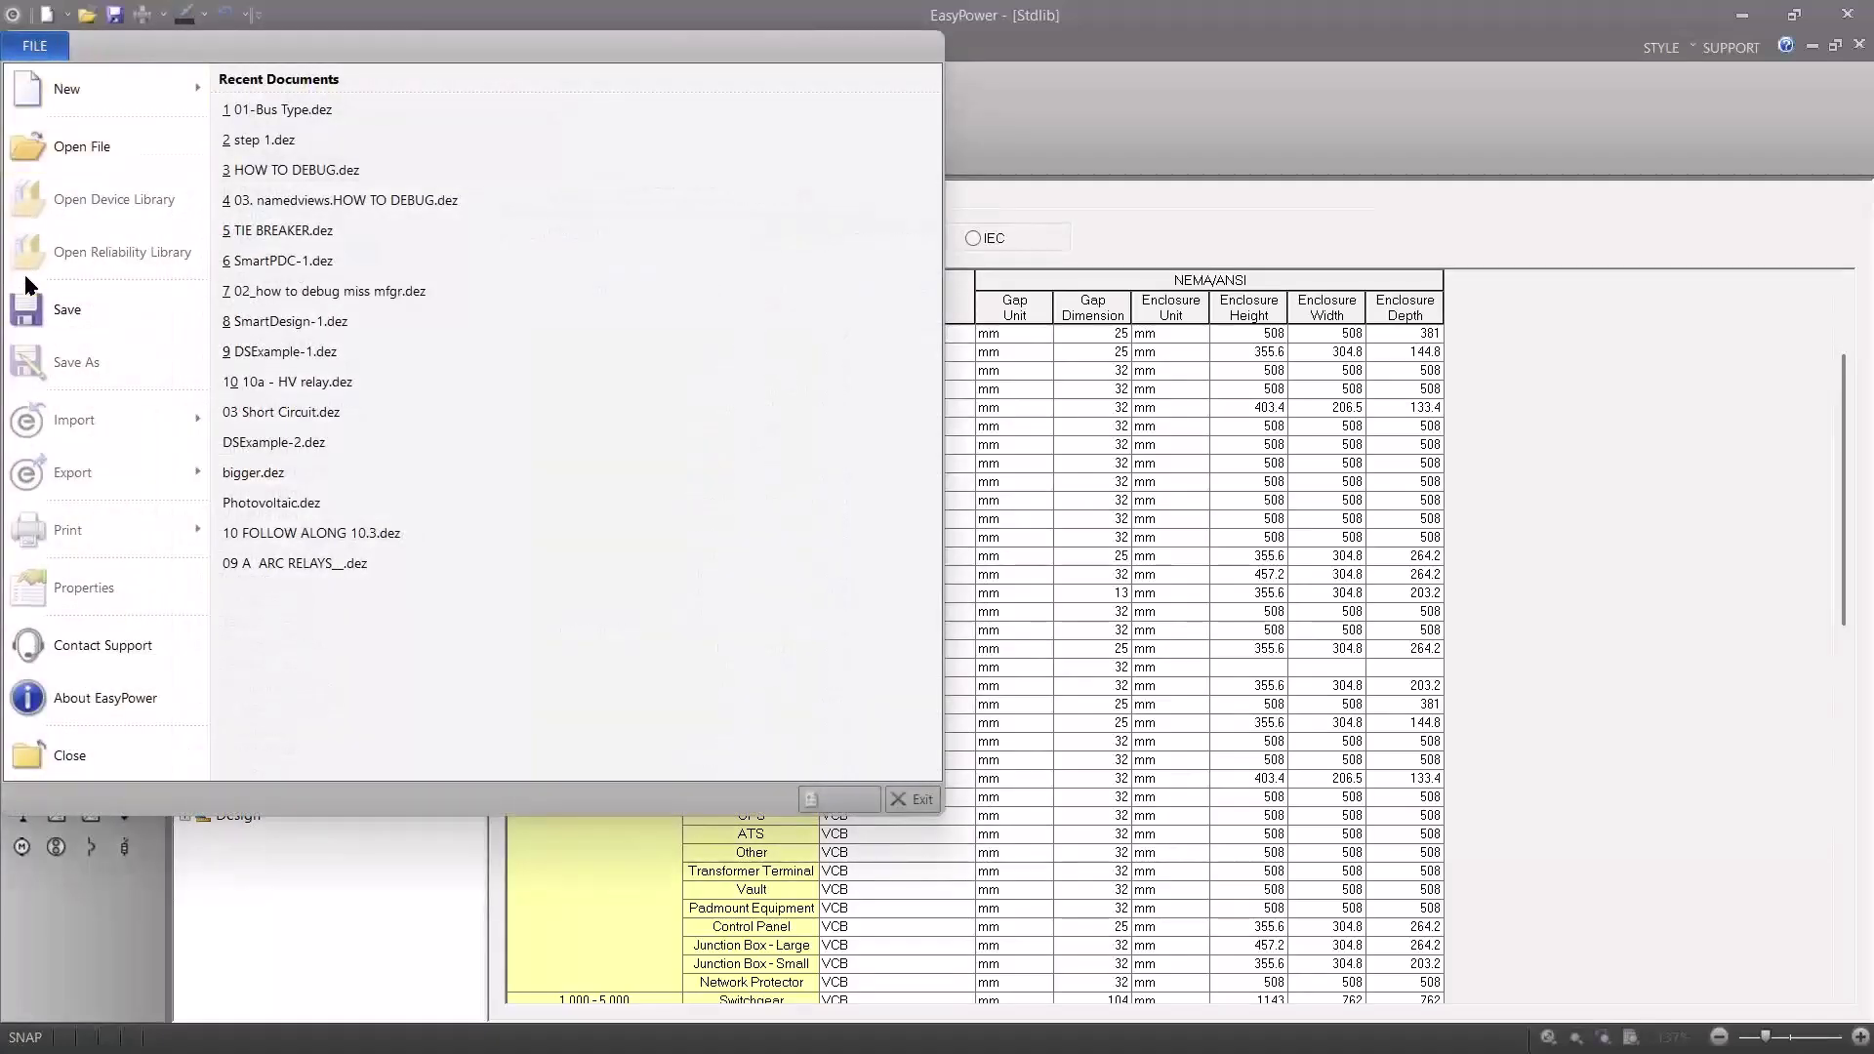
click(29, 759)
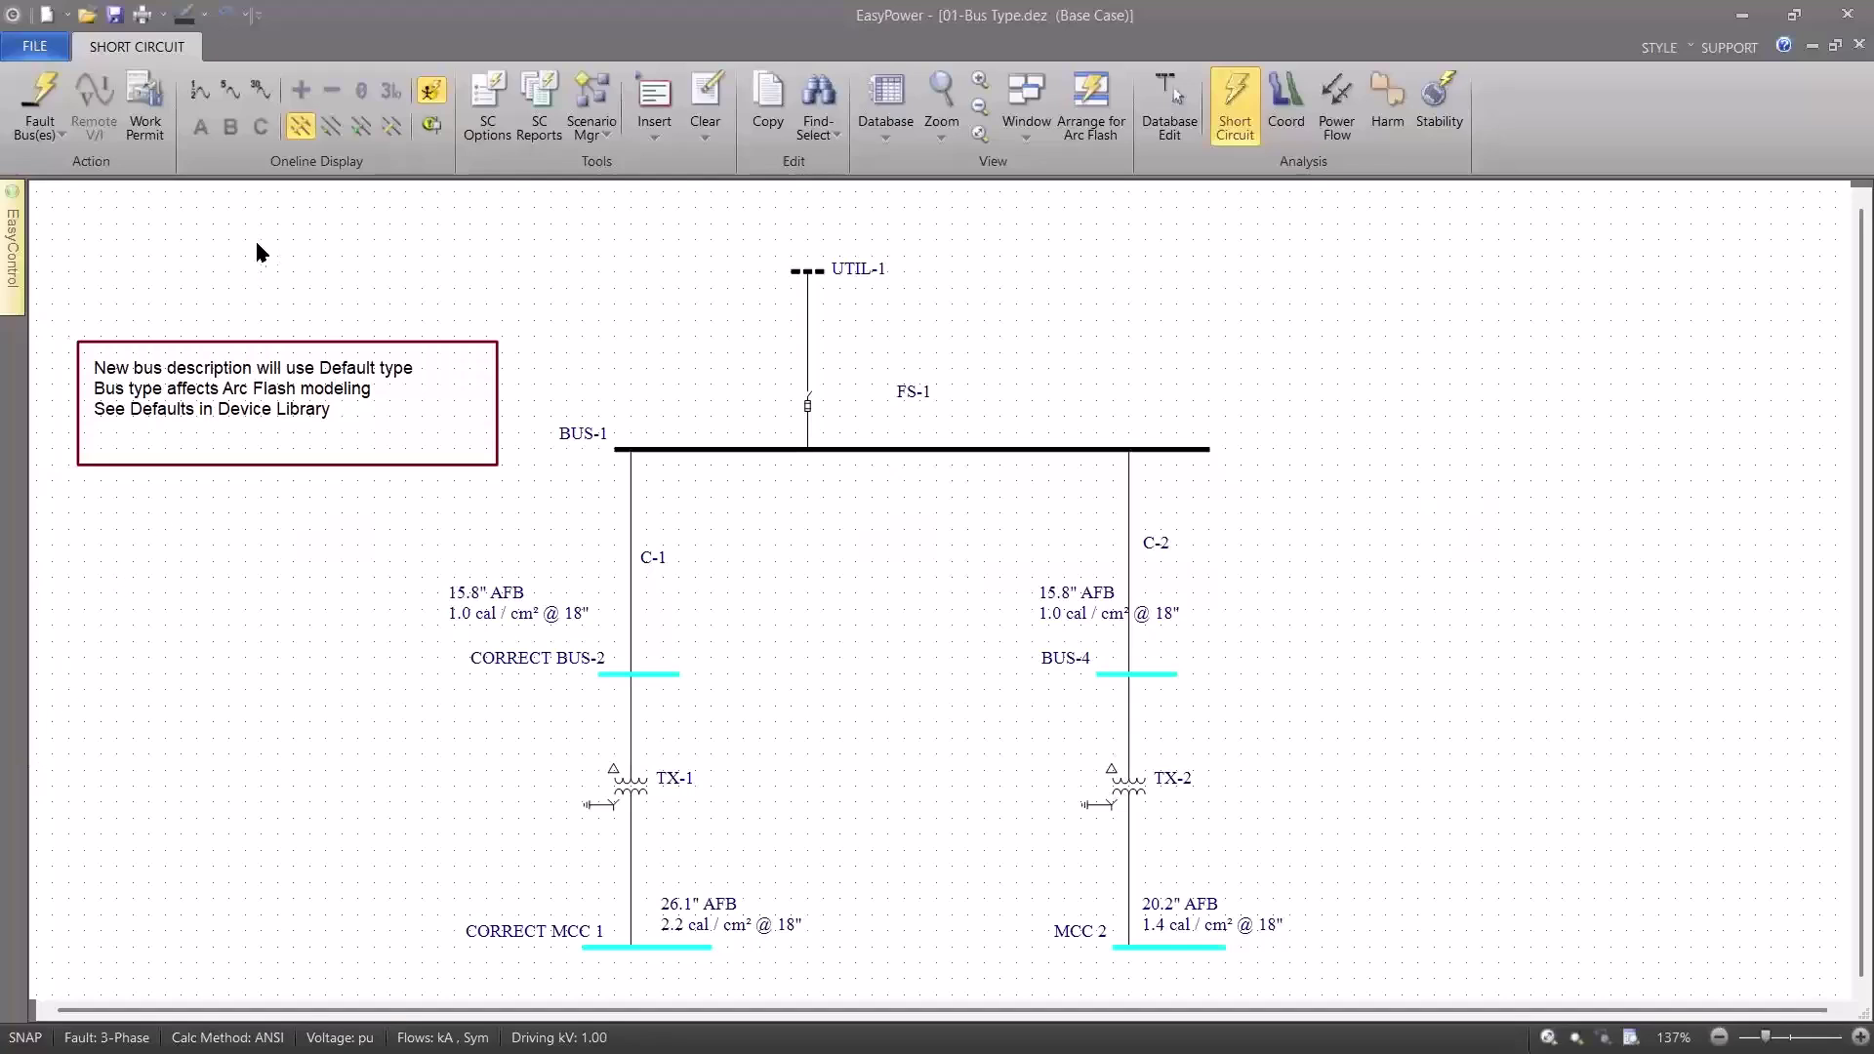
click(35, 46)
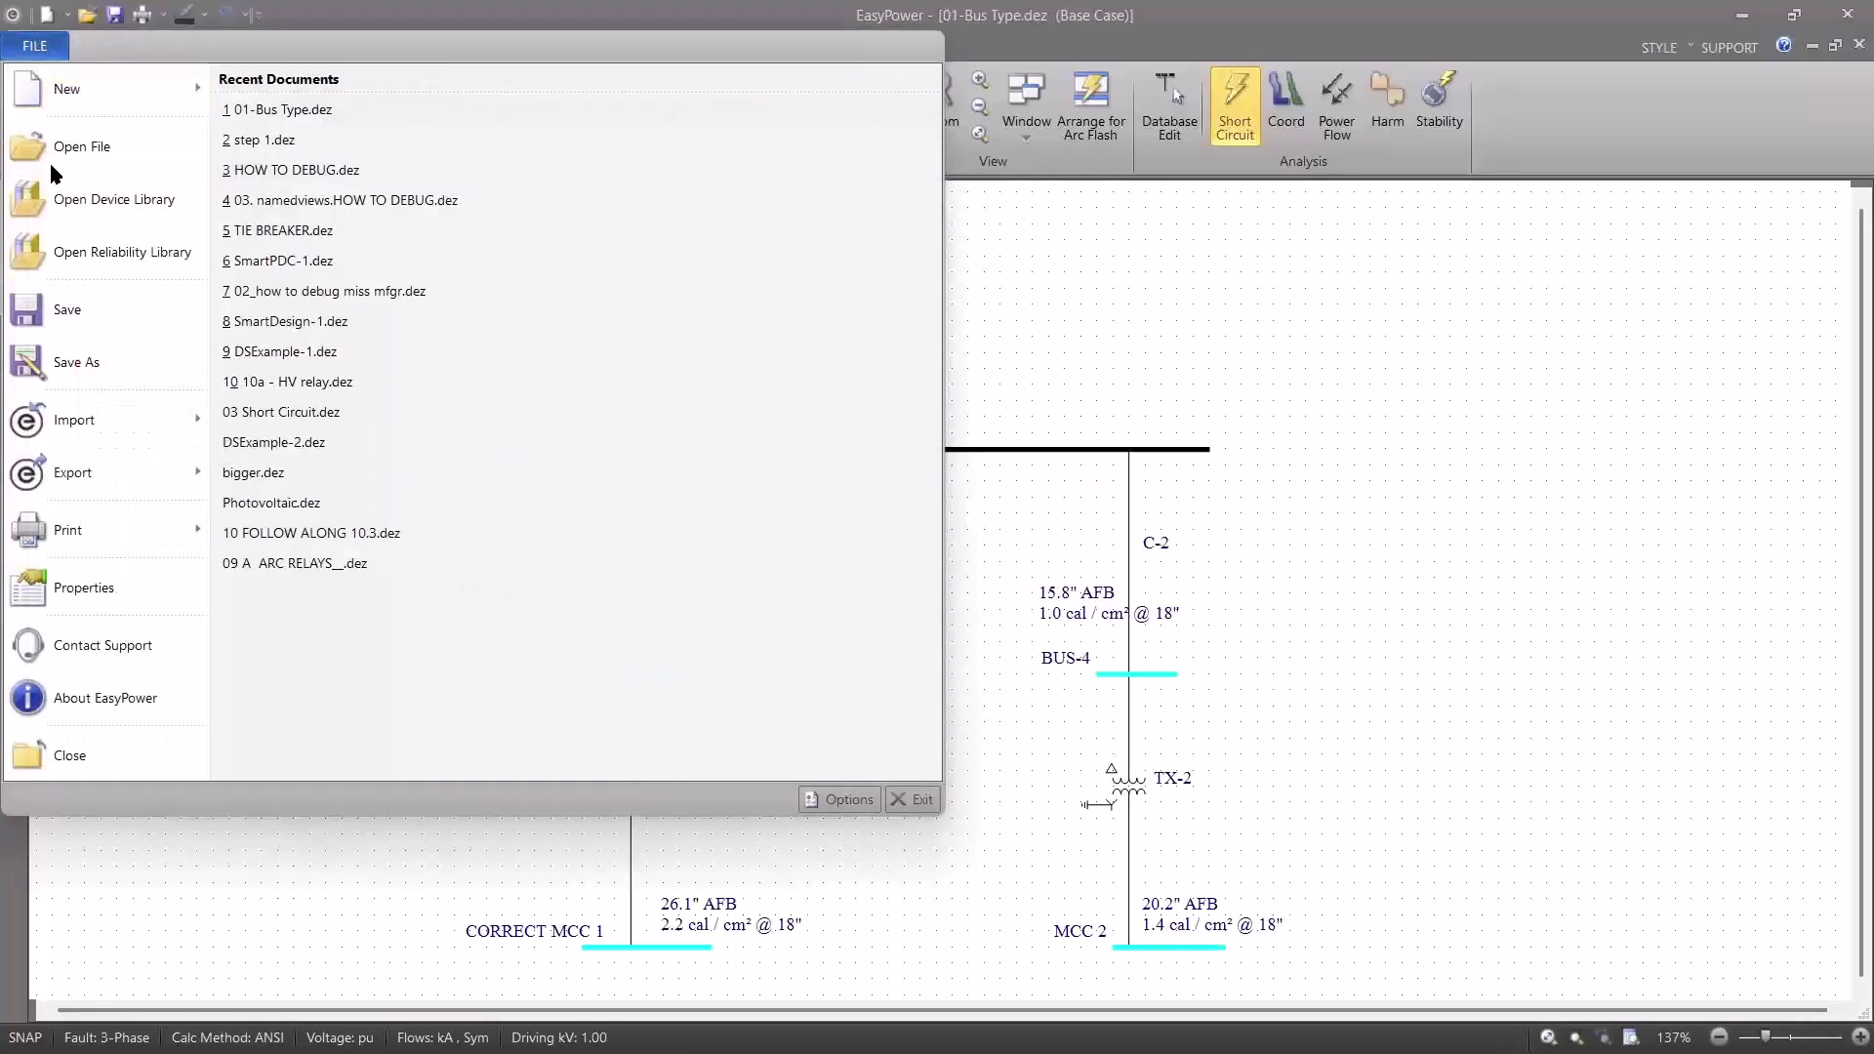
click(43, 756)
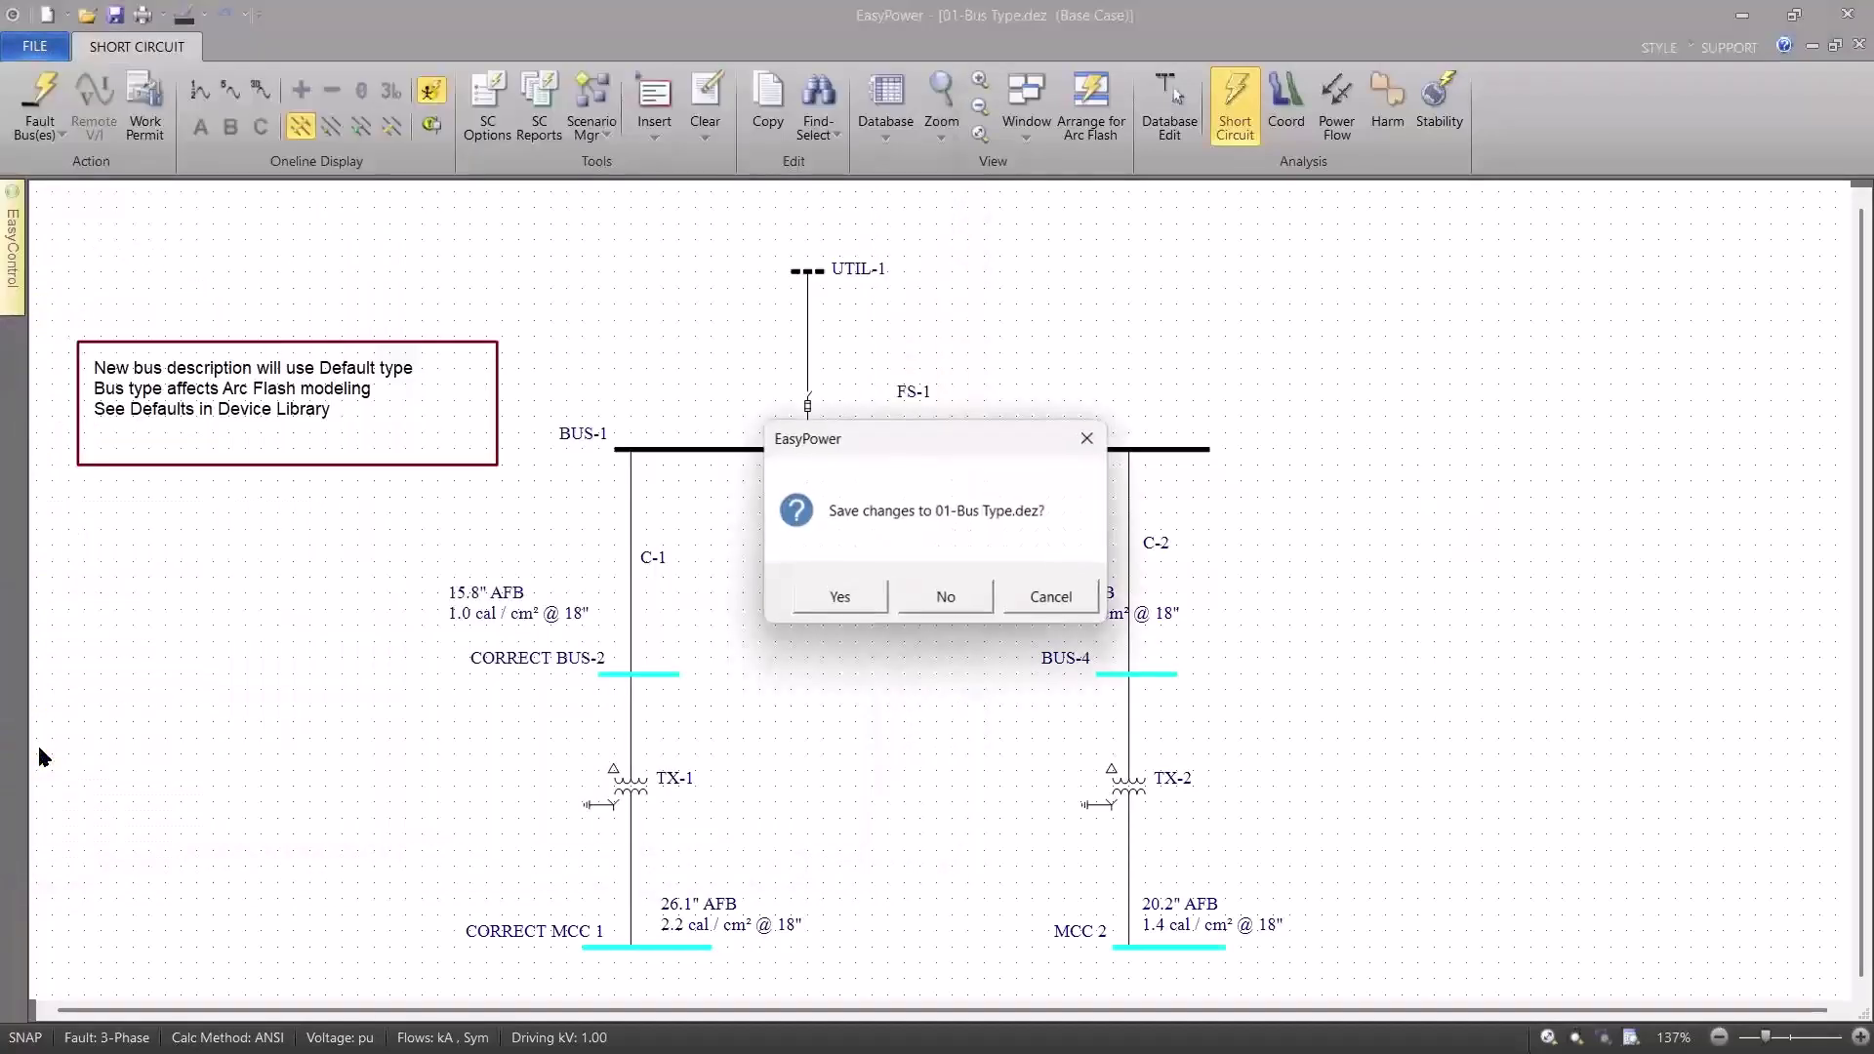
click(945, 594)
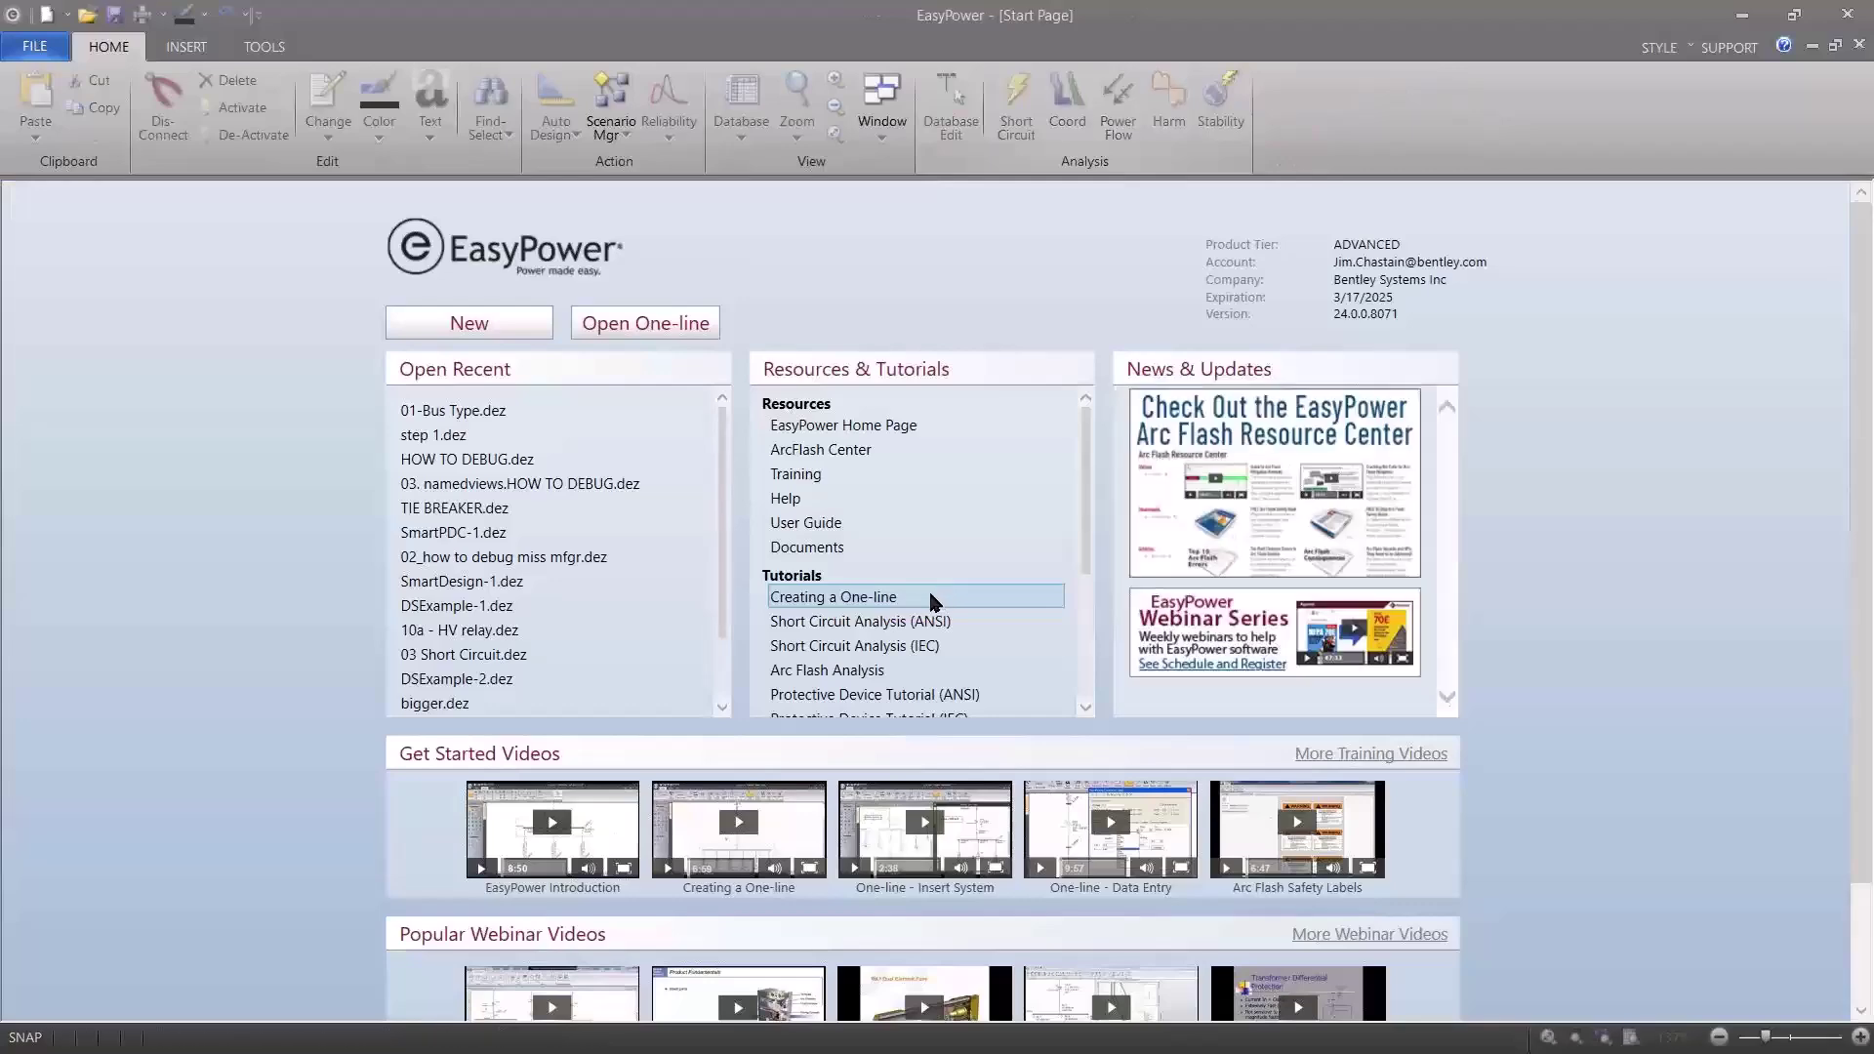
Switch to the PowerPoint slide show, advance it to read the "Step #2 Database Browser" slide, and return to EasyPower.
key(alt+Tab)
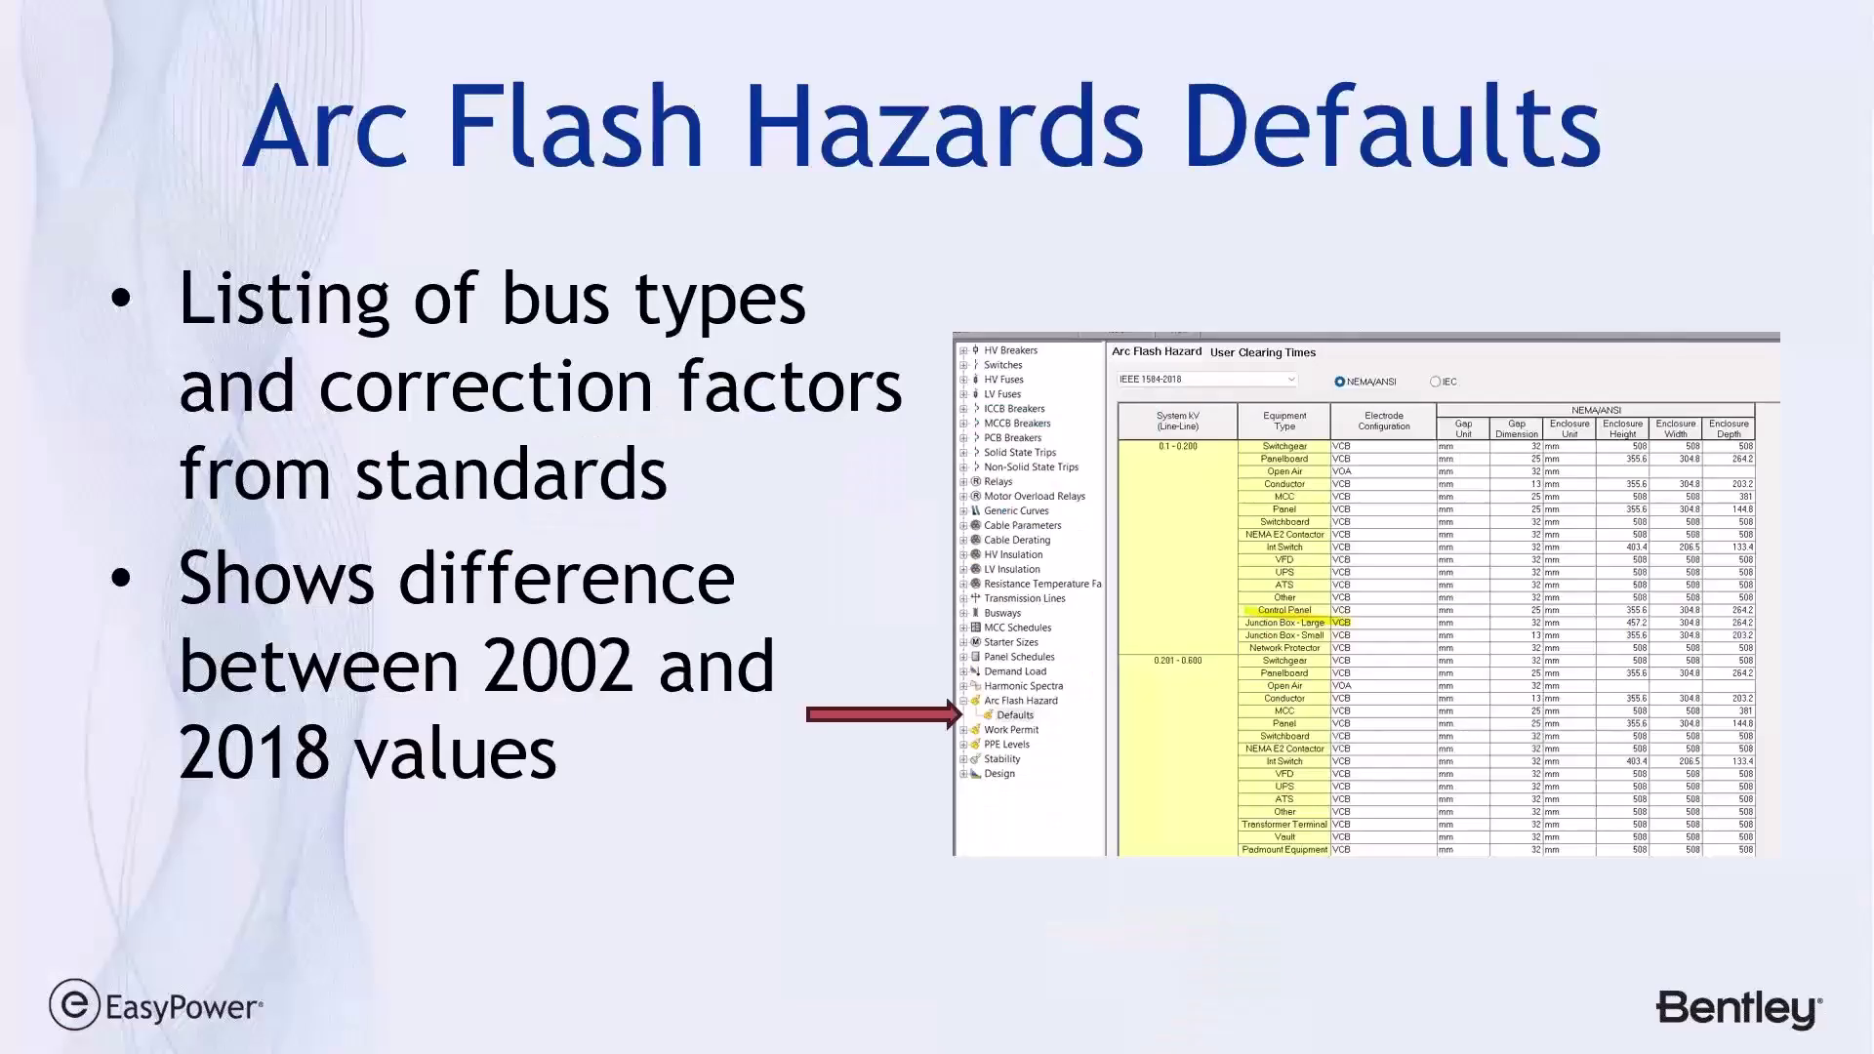
key(Right)
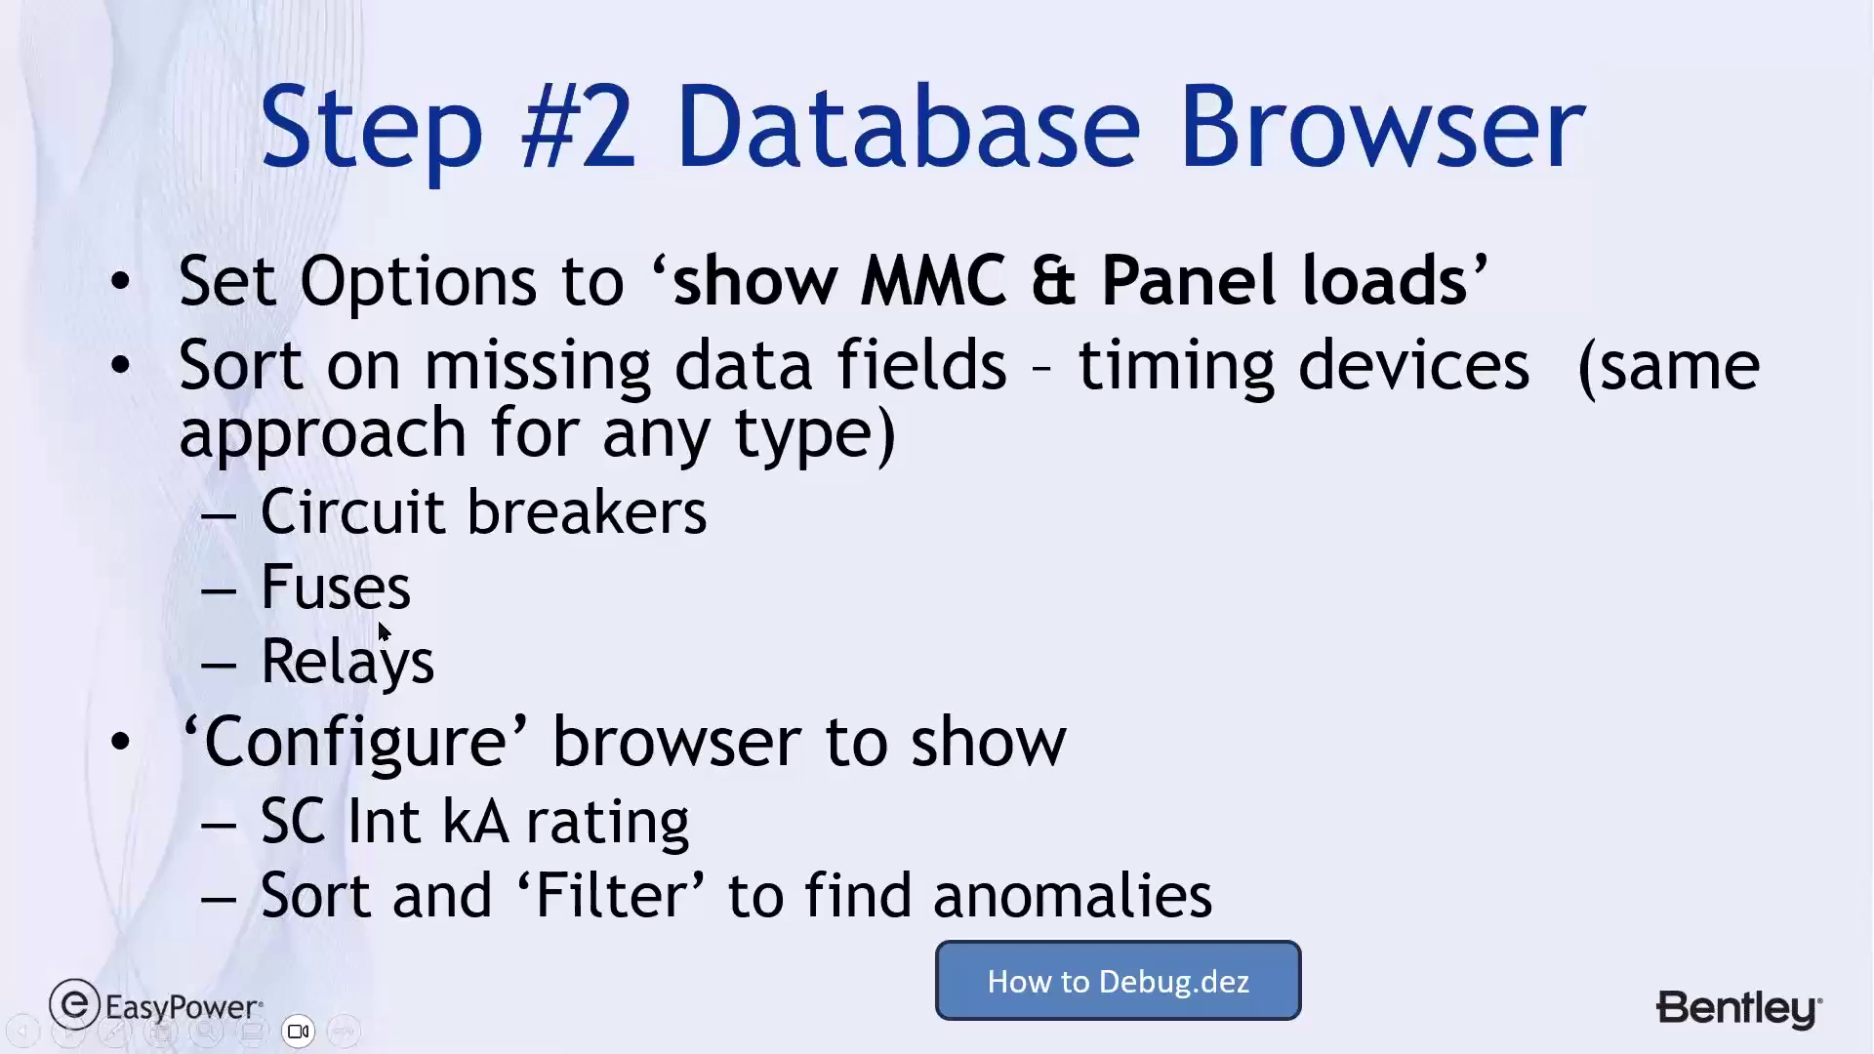
key(alt+Tab)
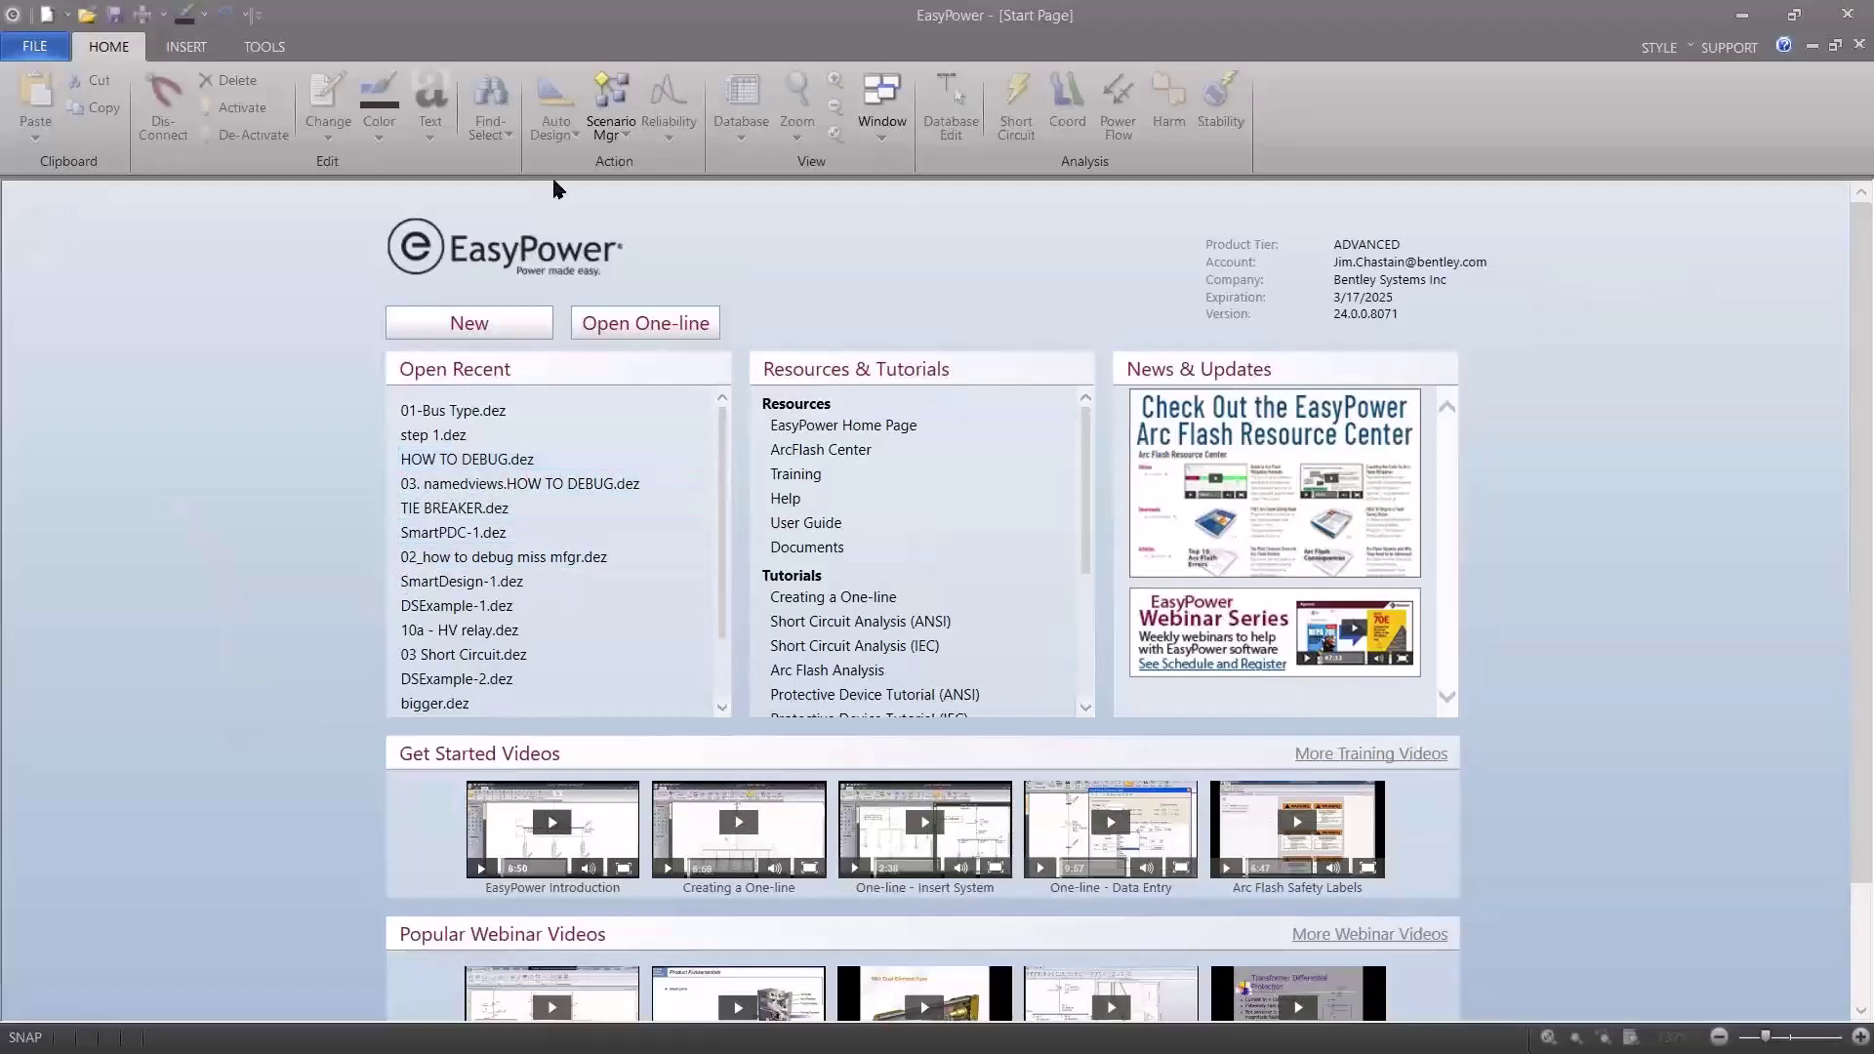
Review the General options from the blank Oneline1 window, accept them as they are and return to the Start Page.
click(882, 133)
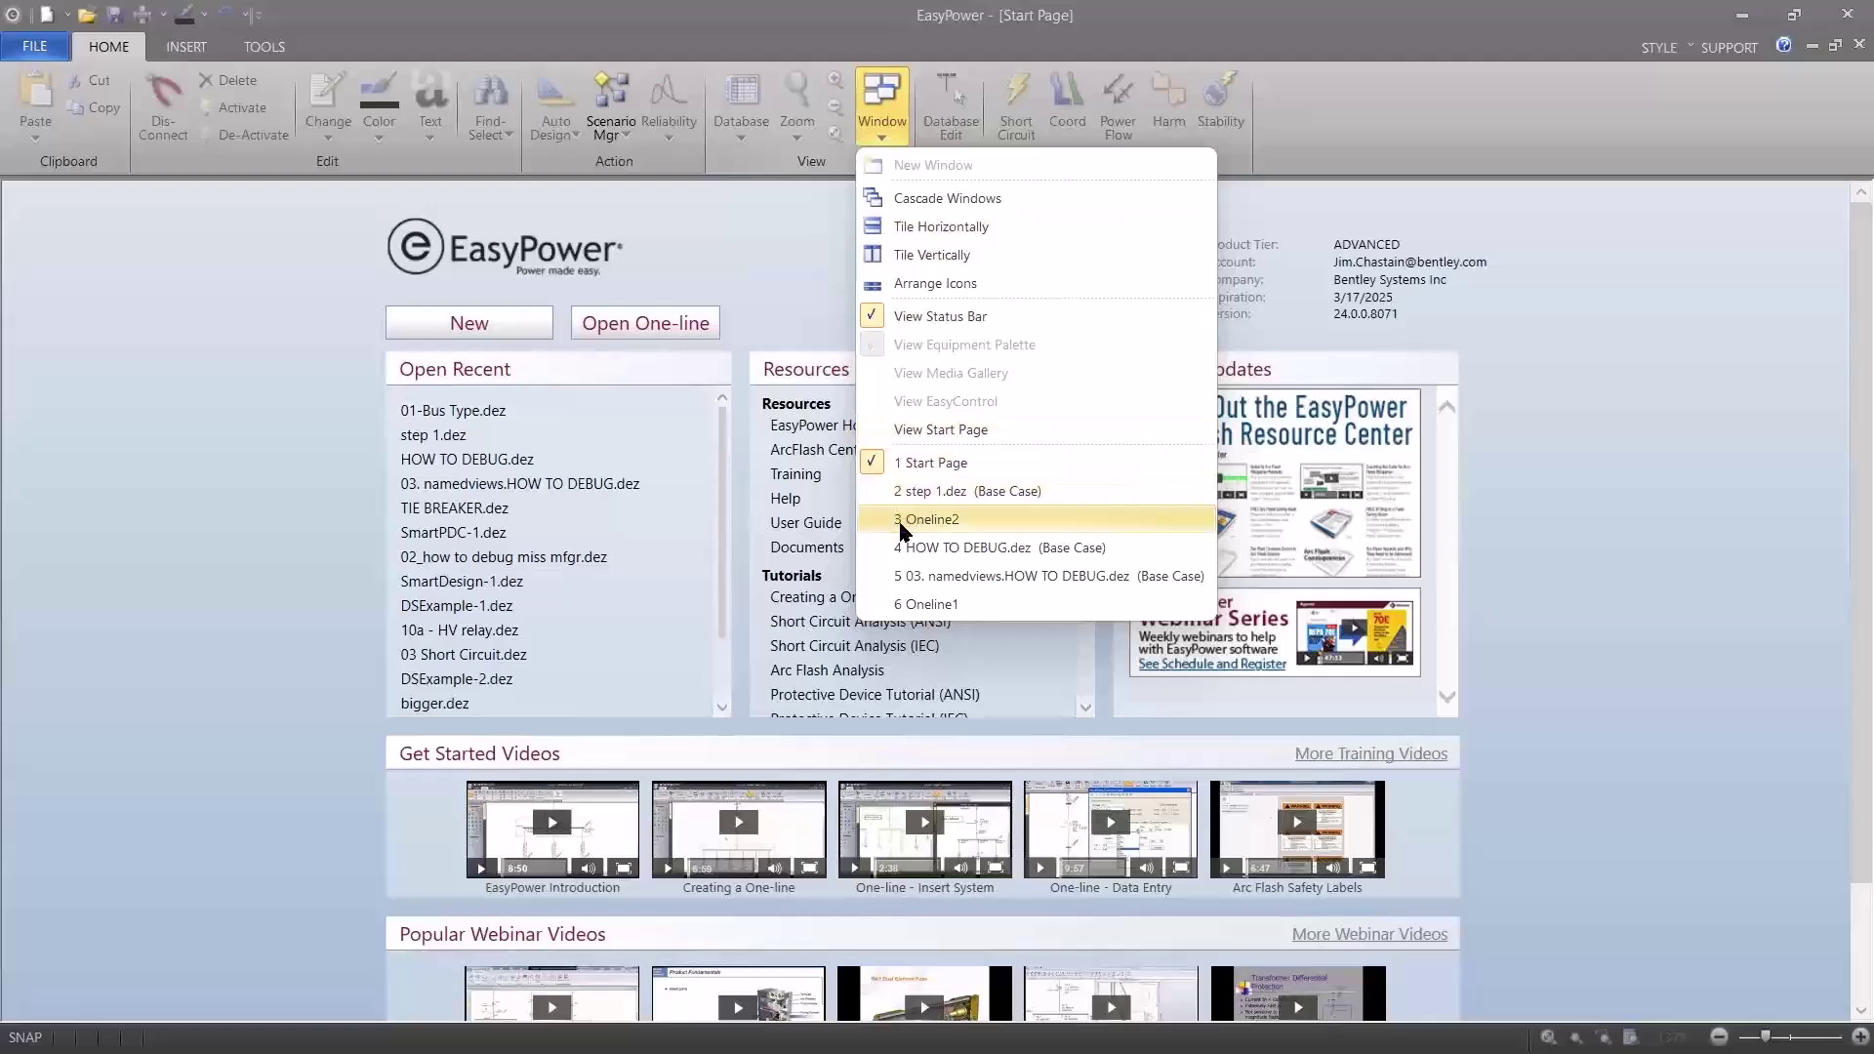
click(908, 602)
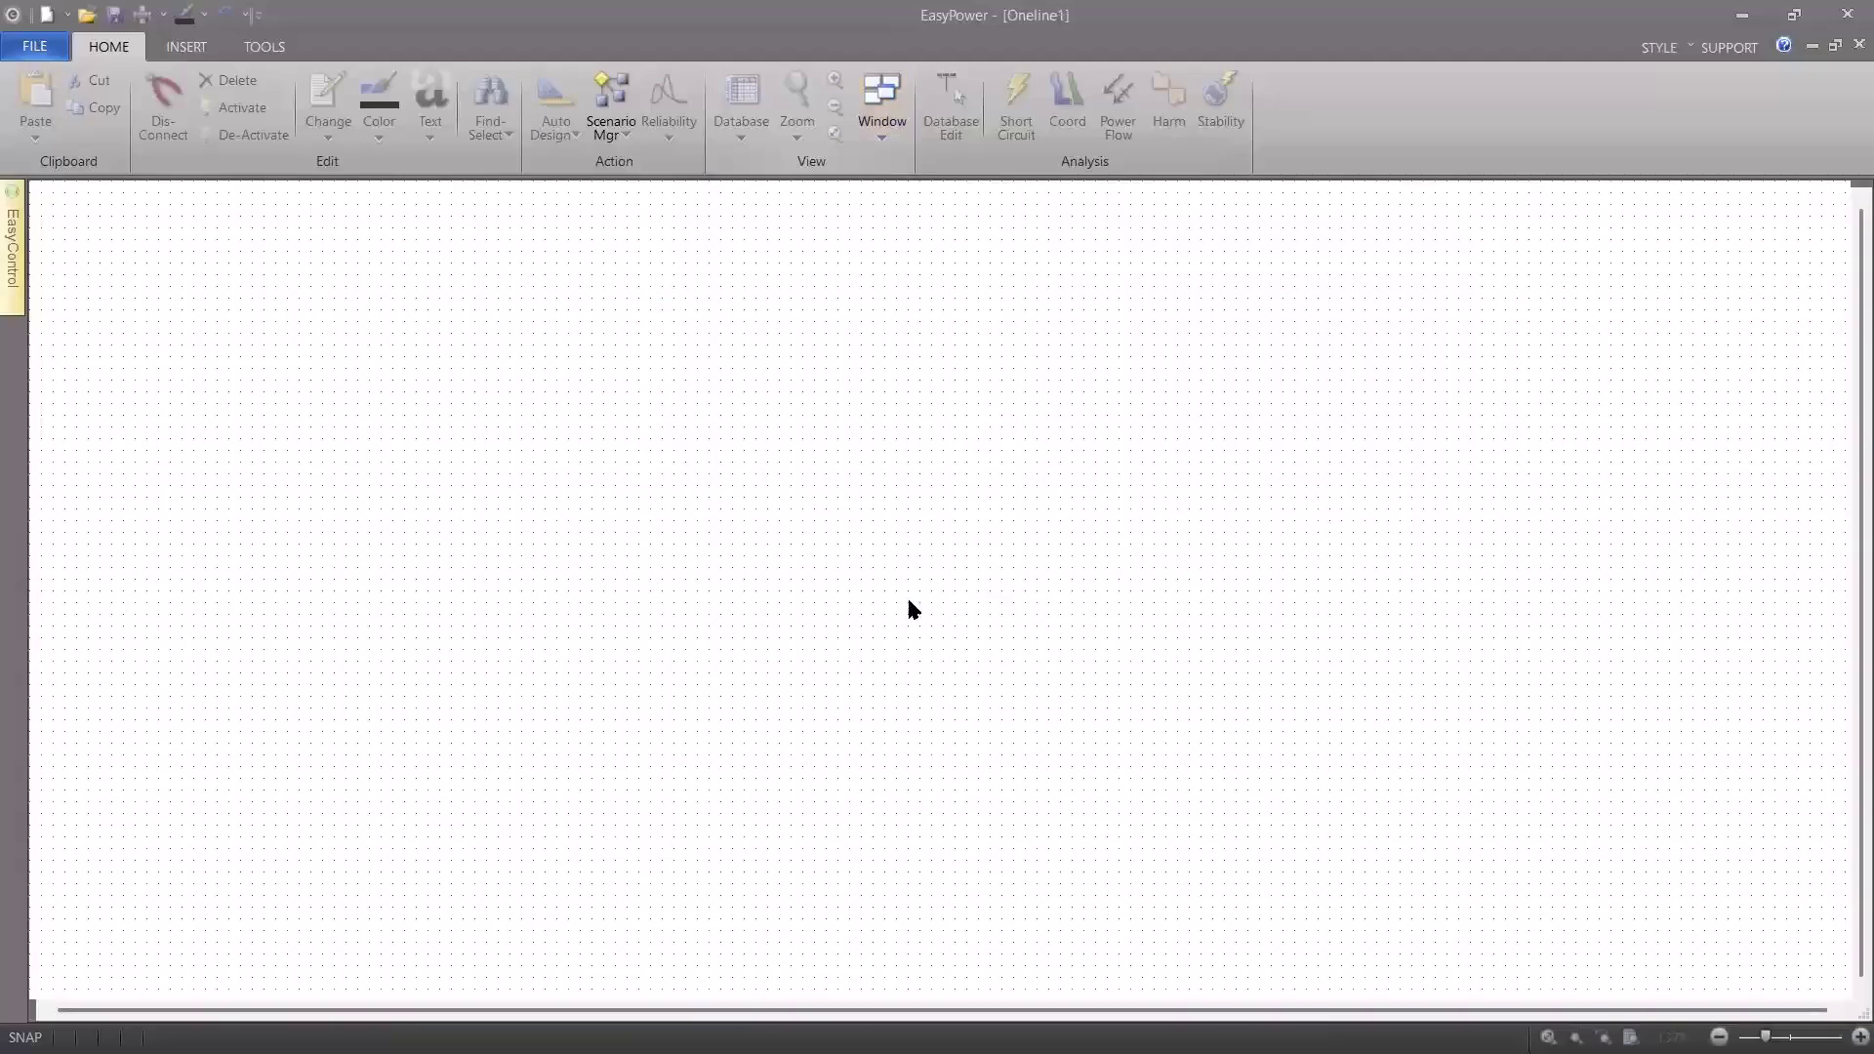
right_click(779, 462)
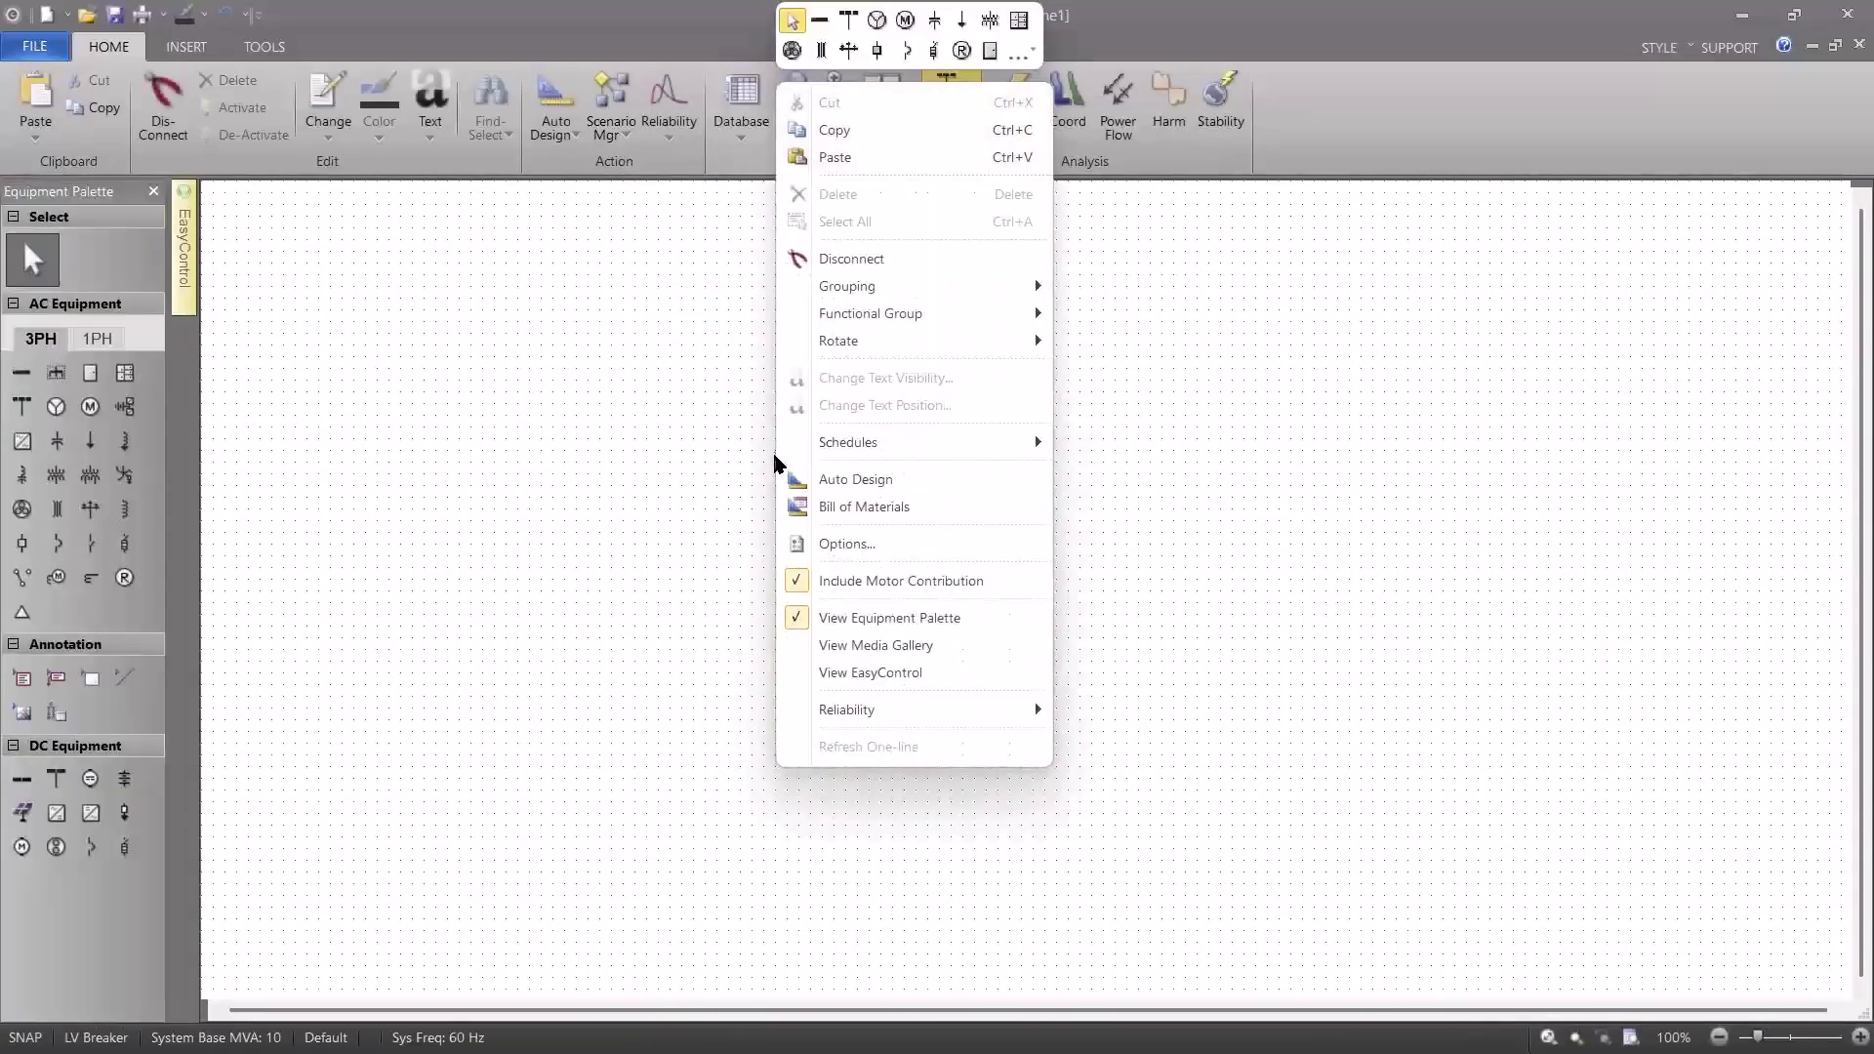
click(835, 551)
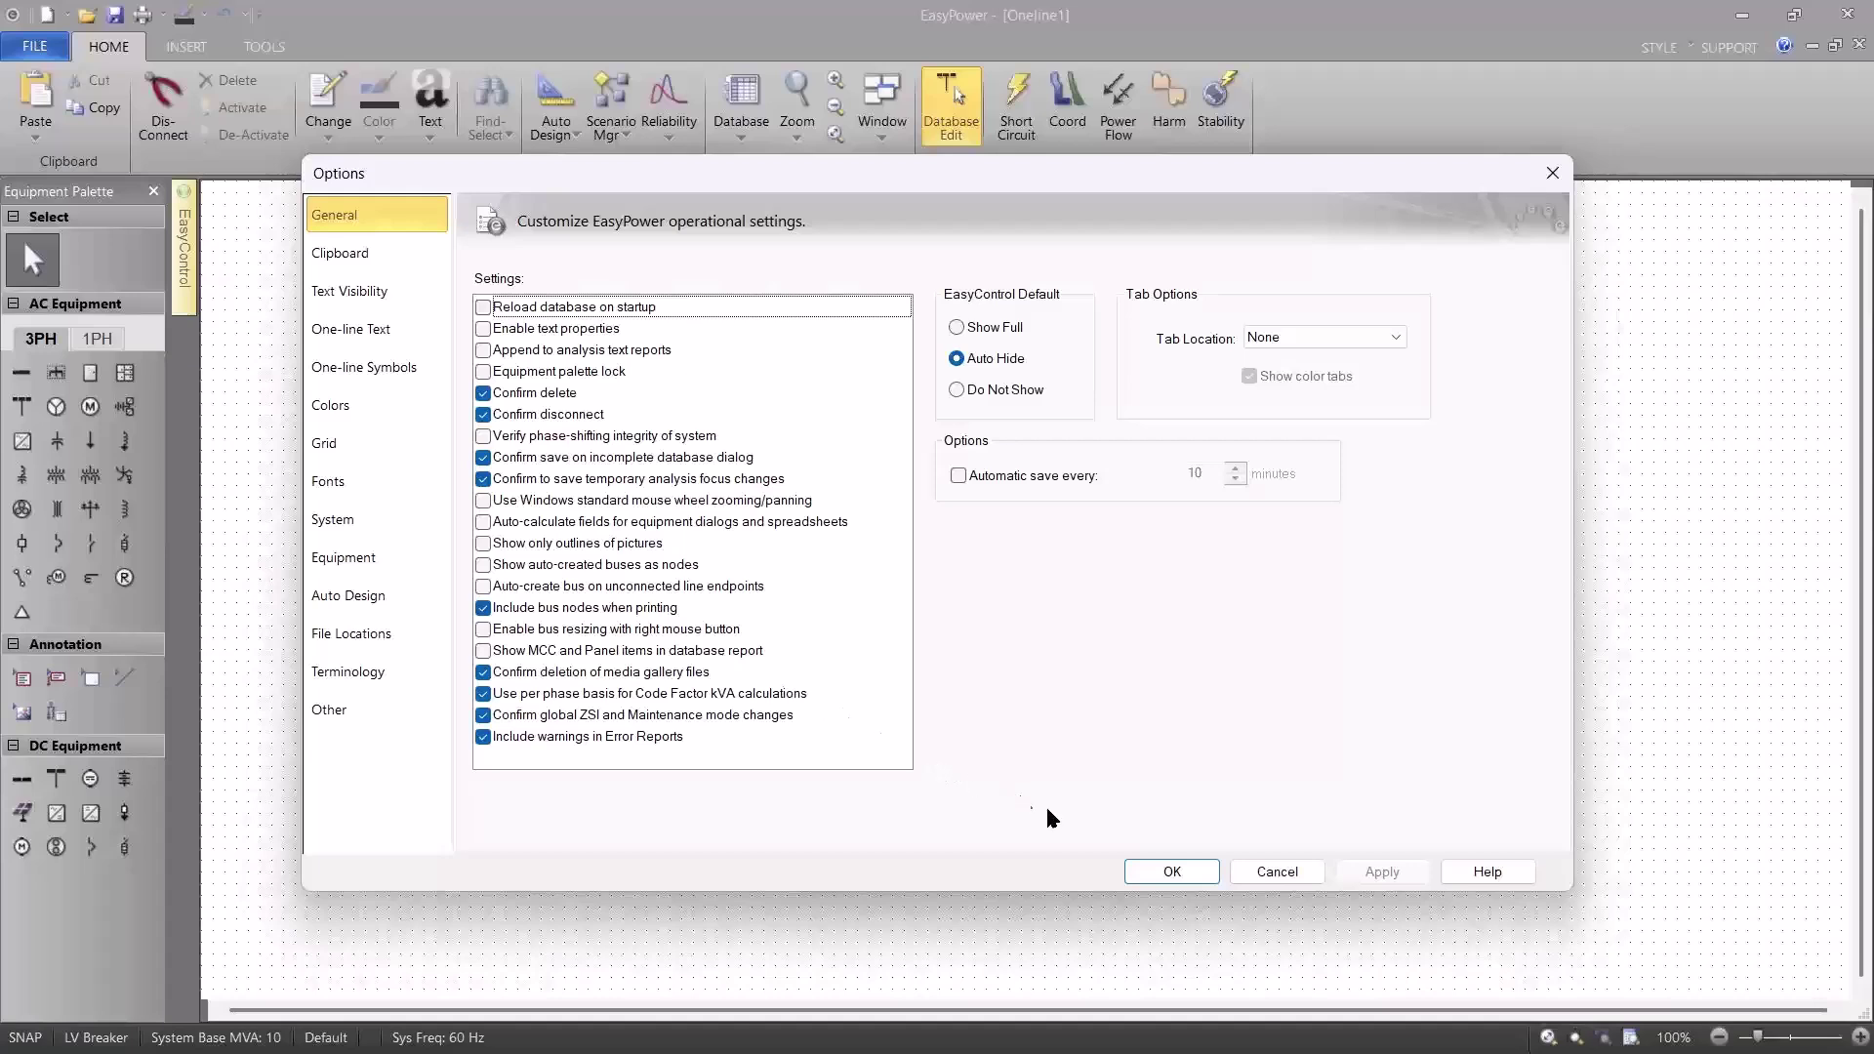
click(1171, 872)
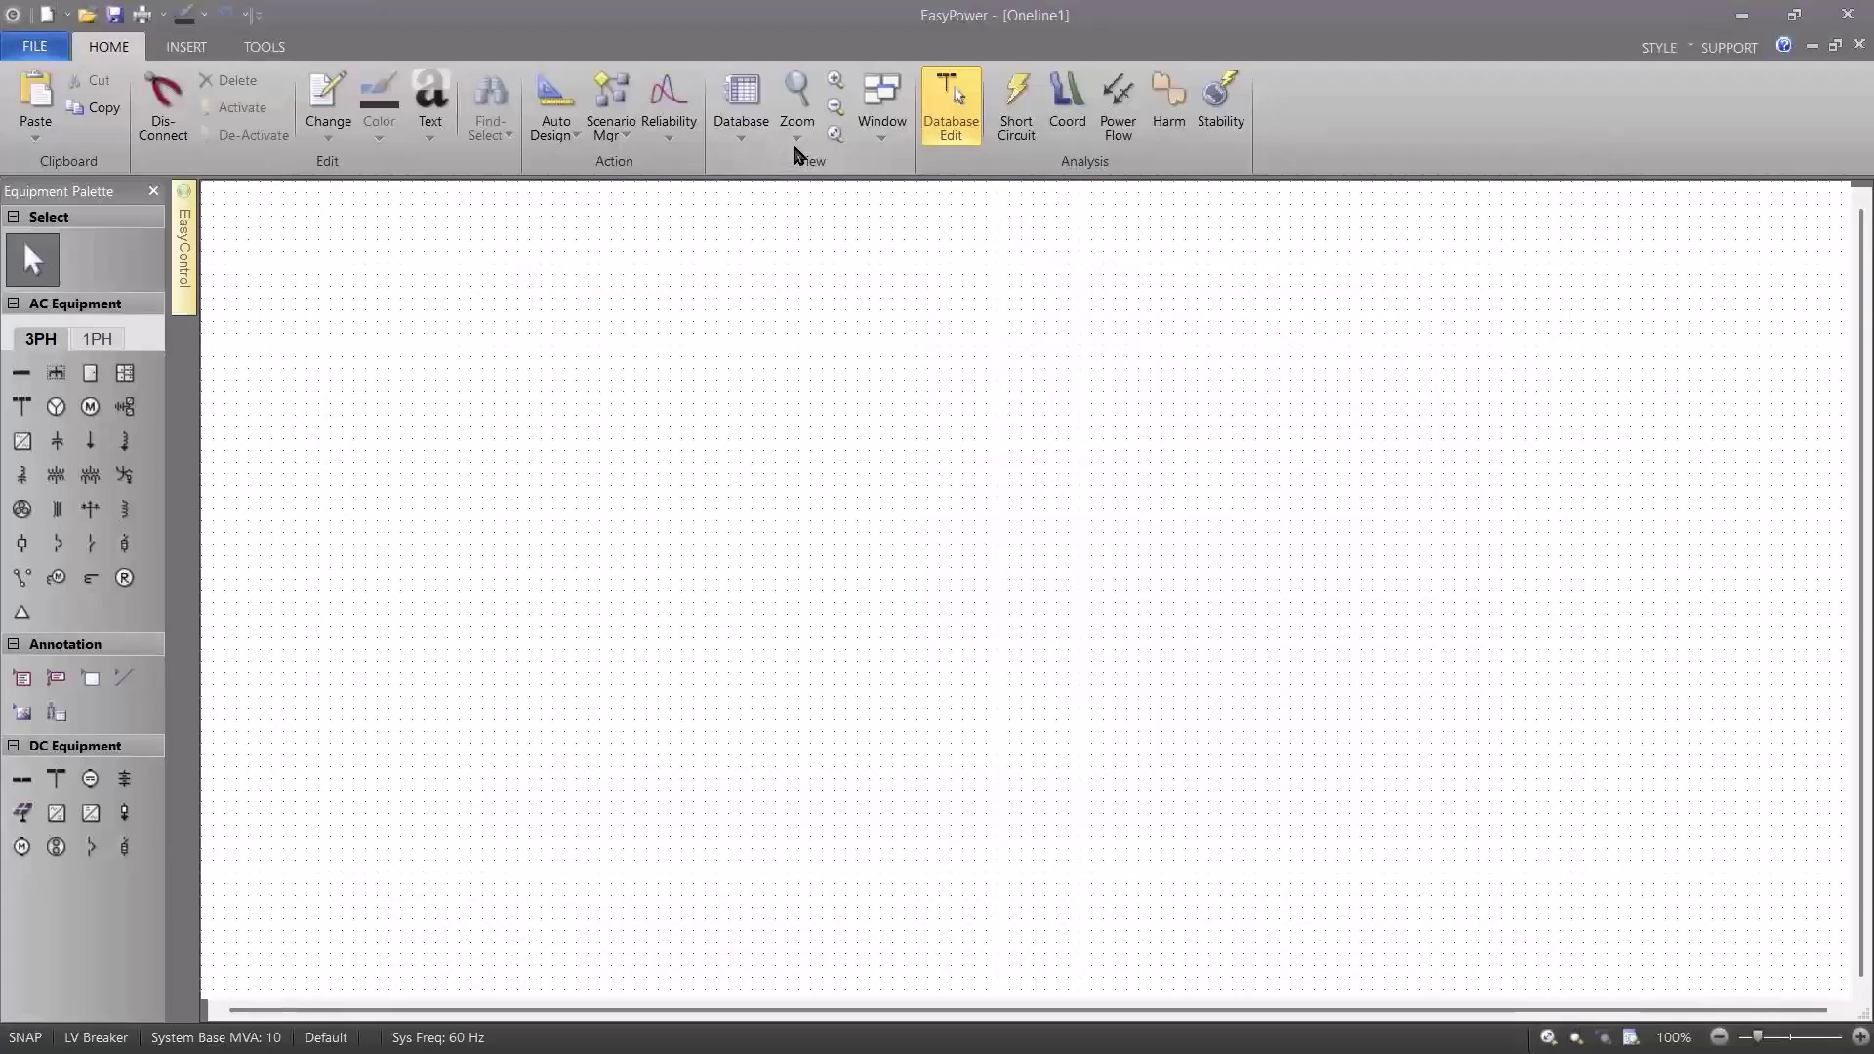
click(863, 134)
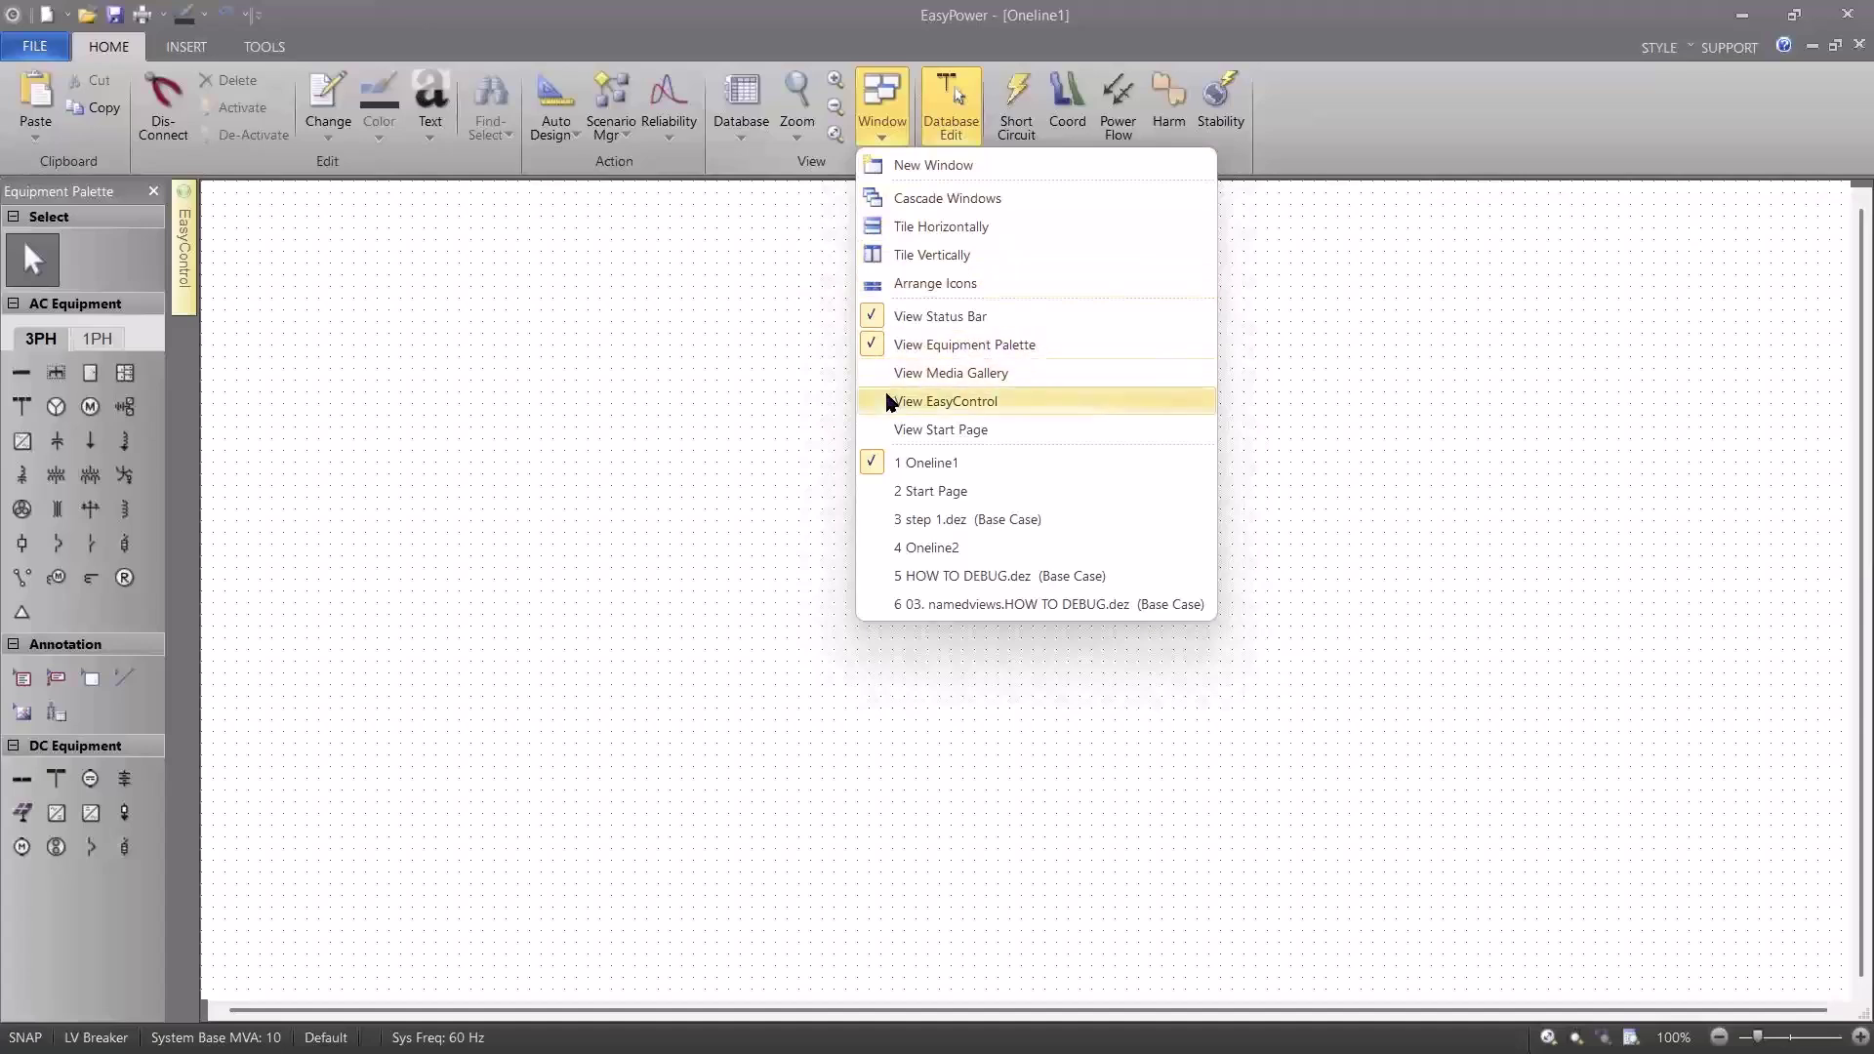
click(914, 491)
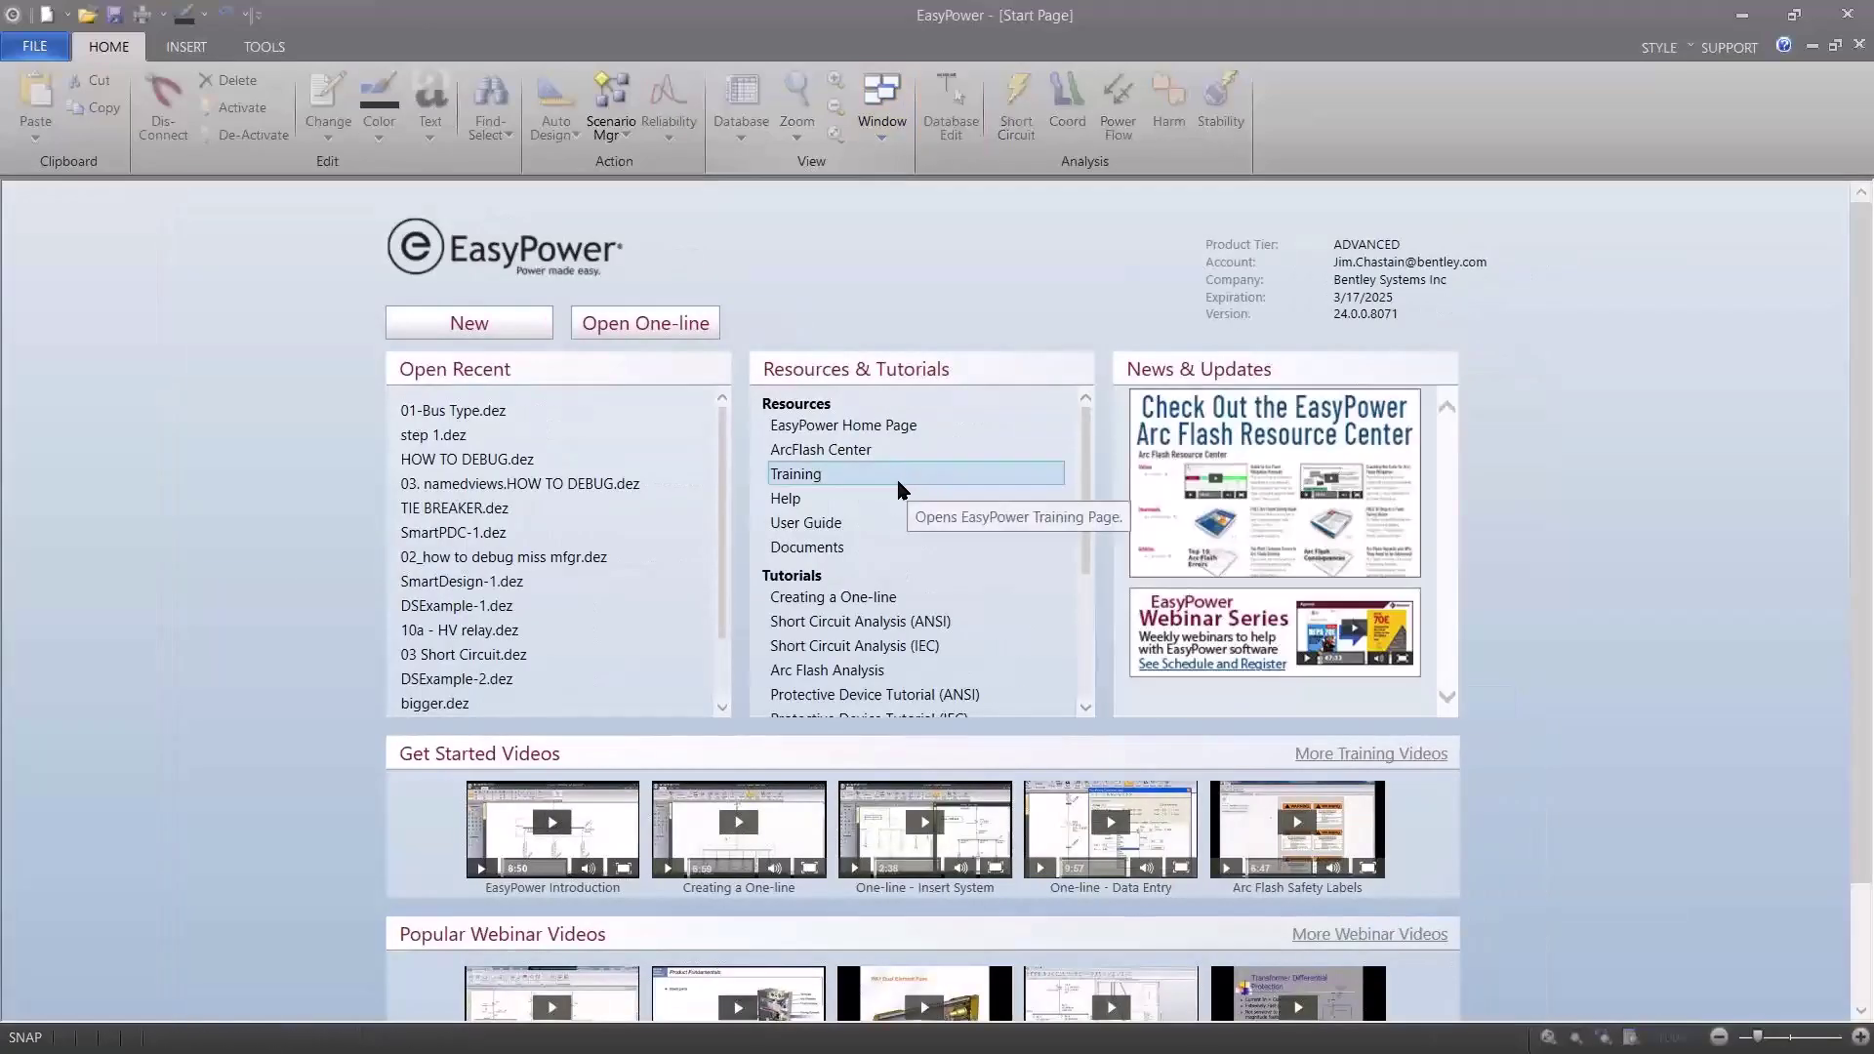
Open the one-line file HOW TO DEBUG.dez from the HOW TO DEBUG YOUR ONE LINE folder.
click(672, 330)
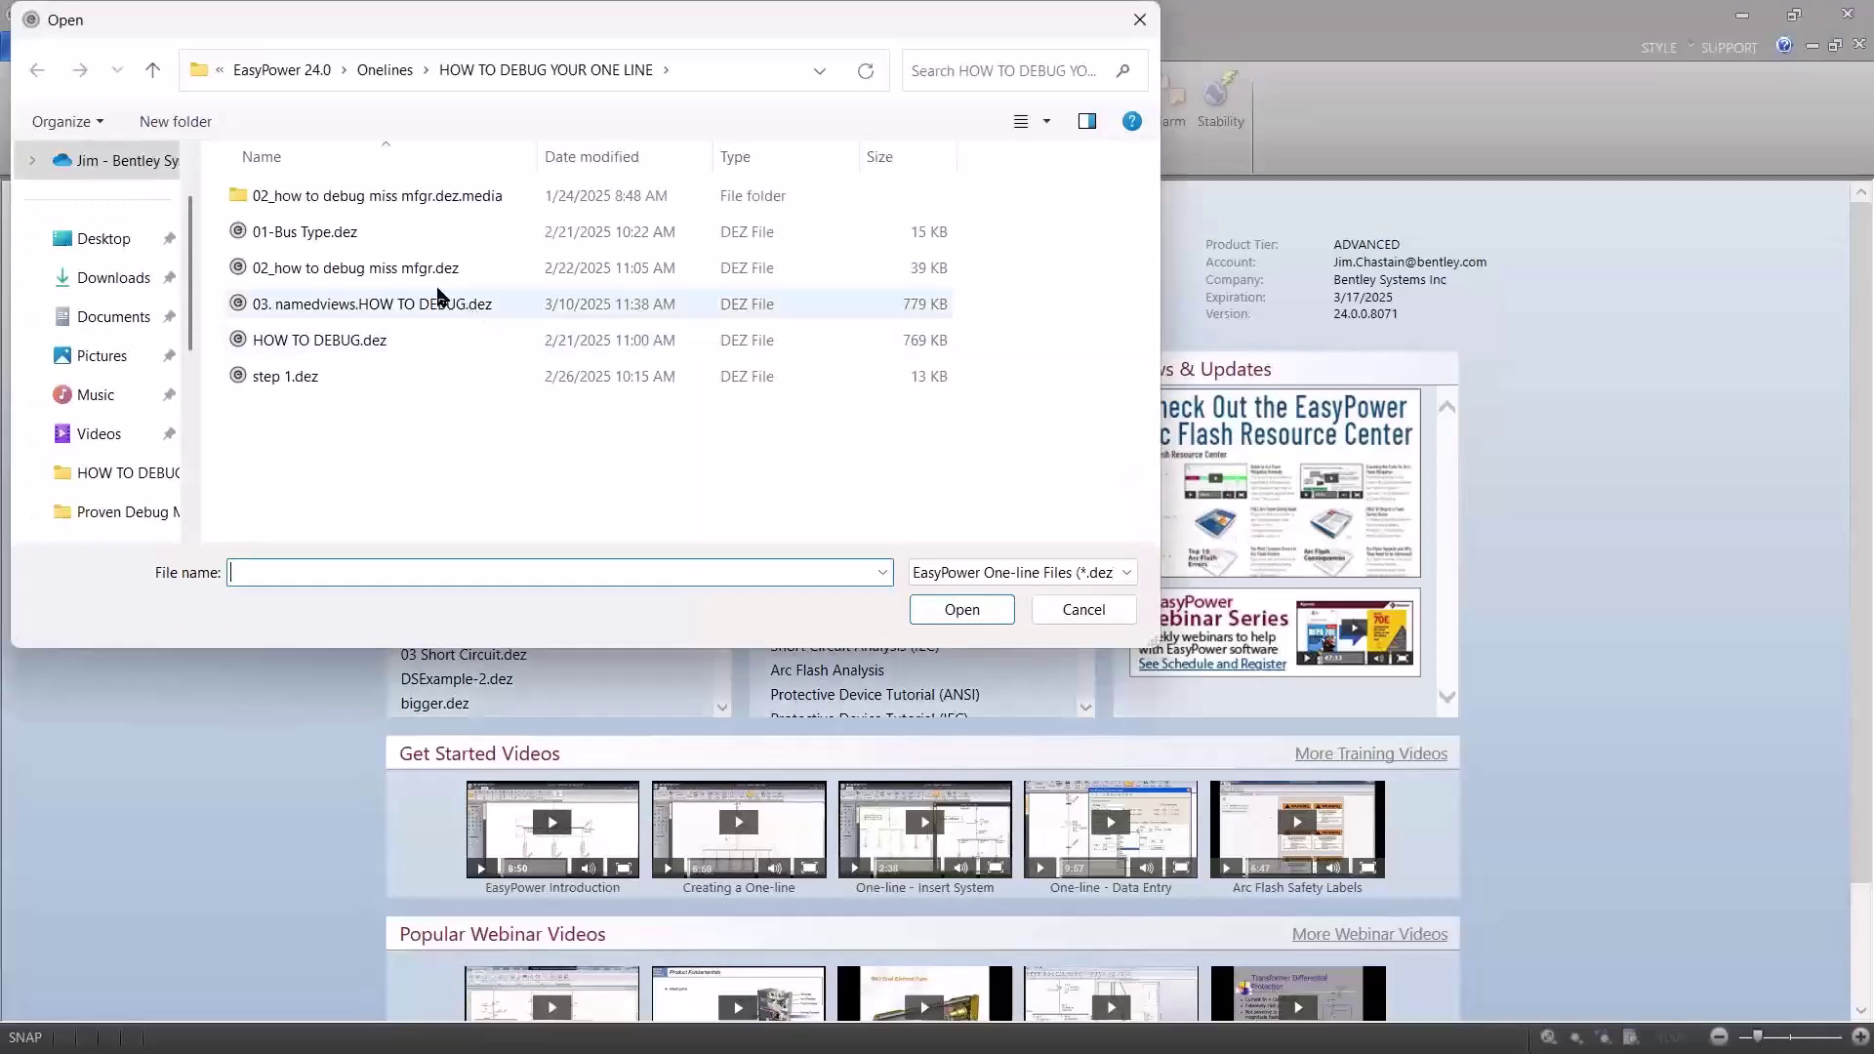
click(395, 269)
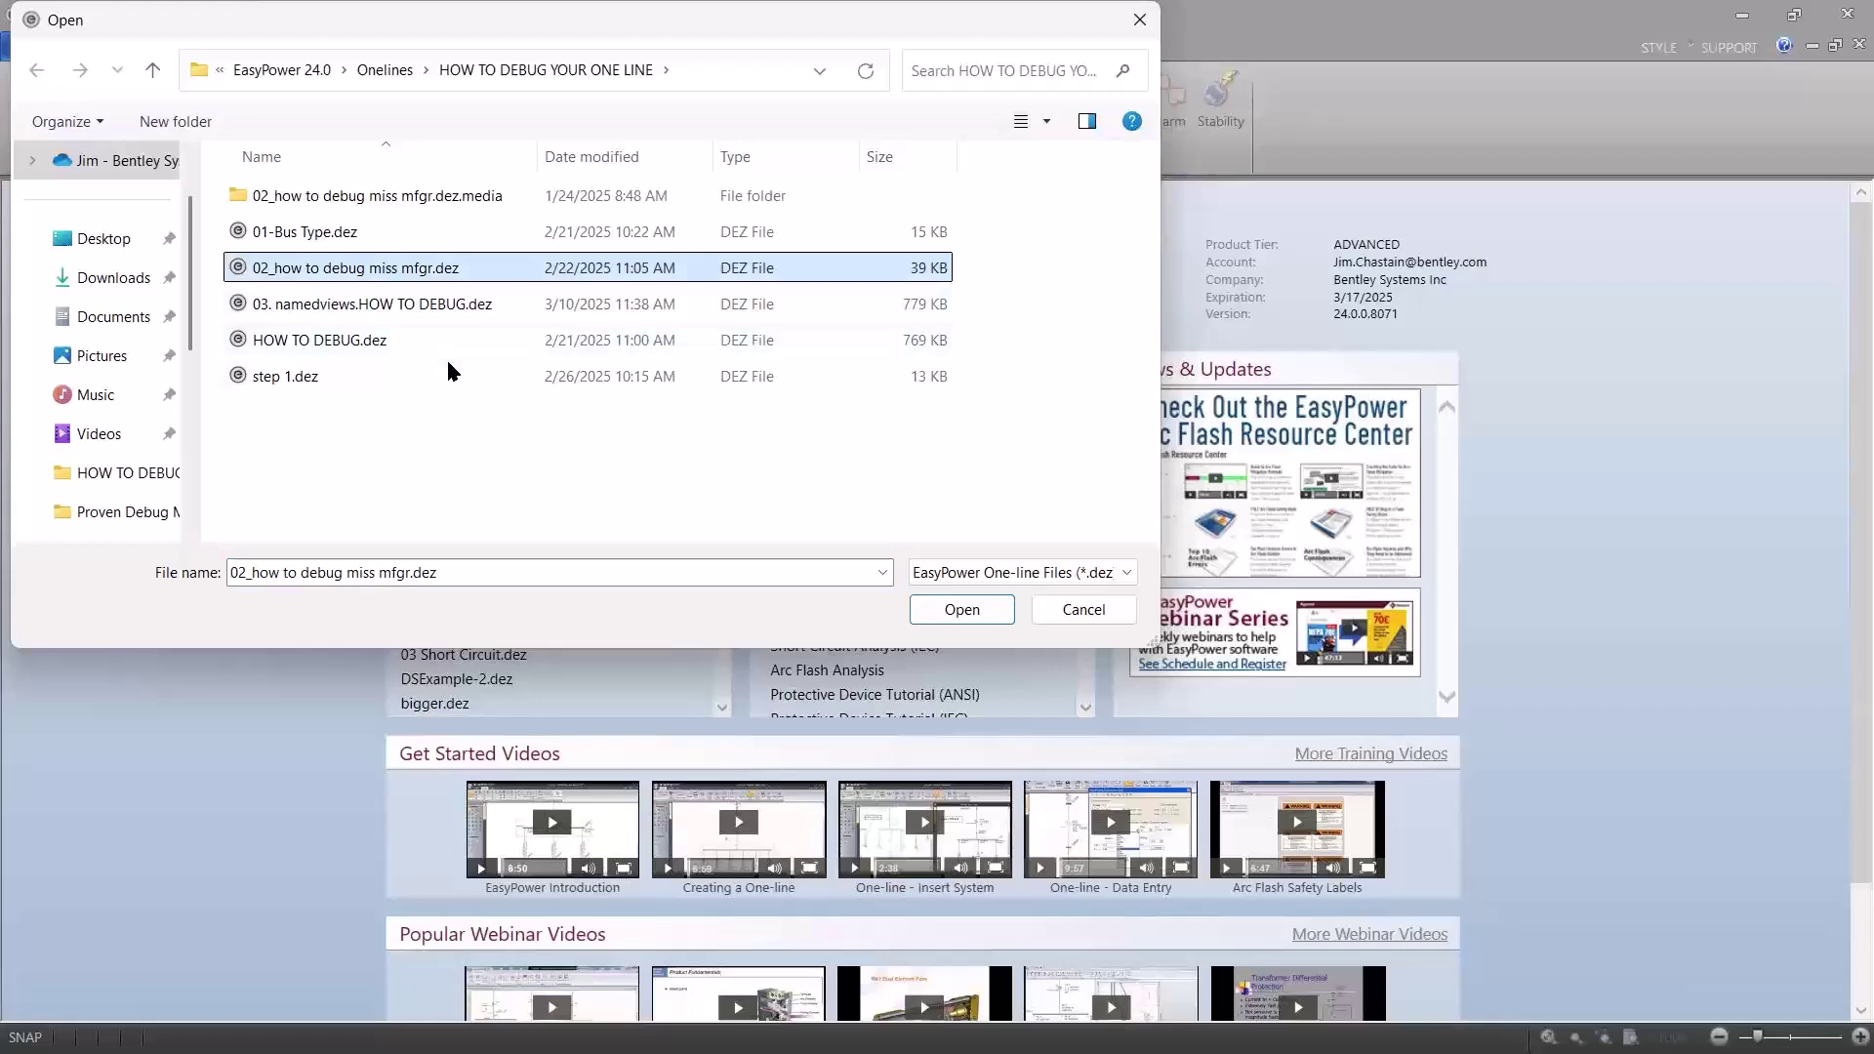
click(937, 610)
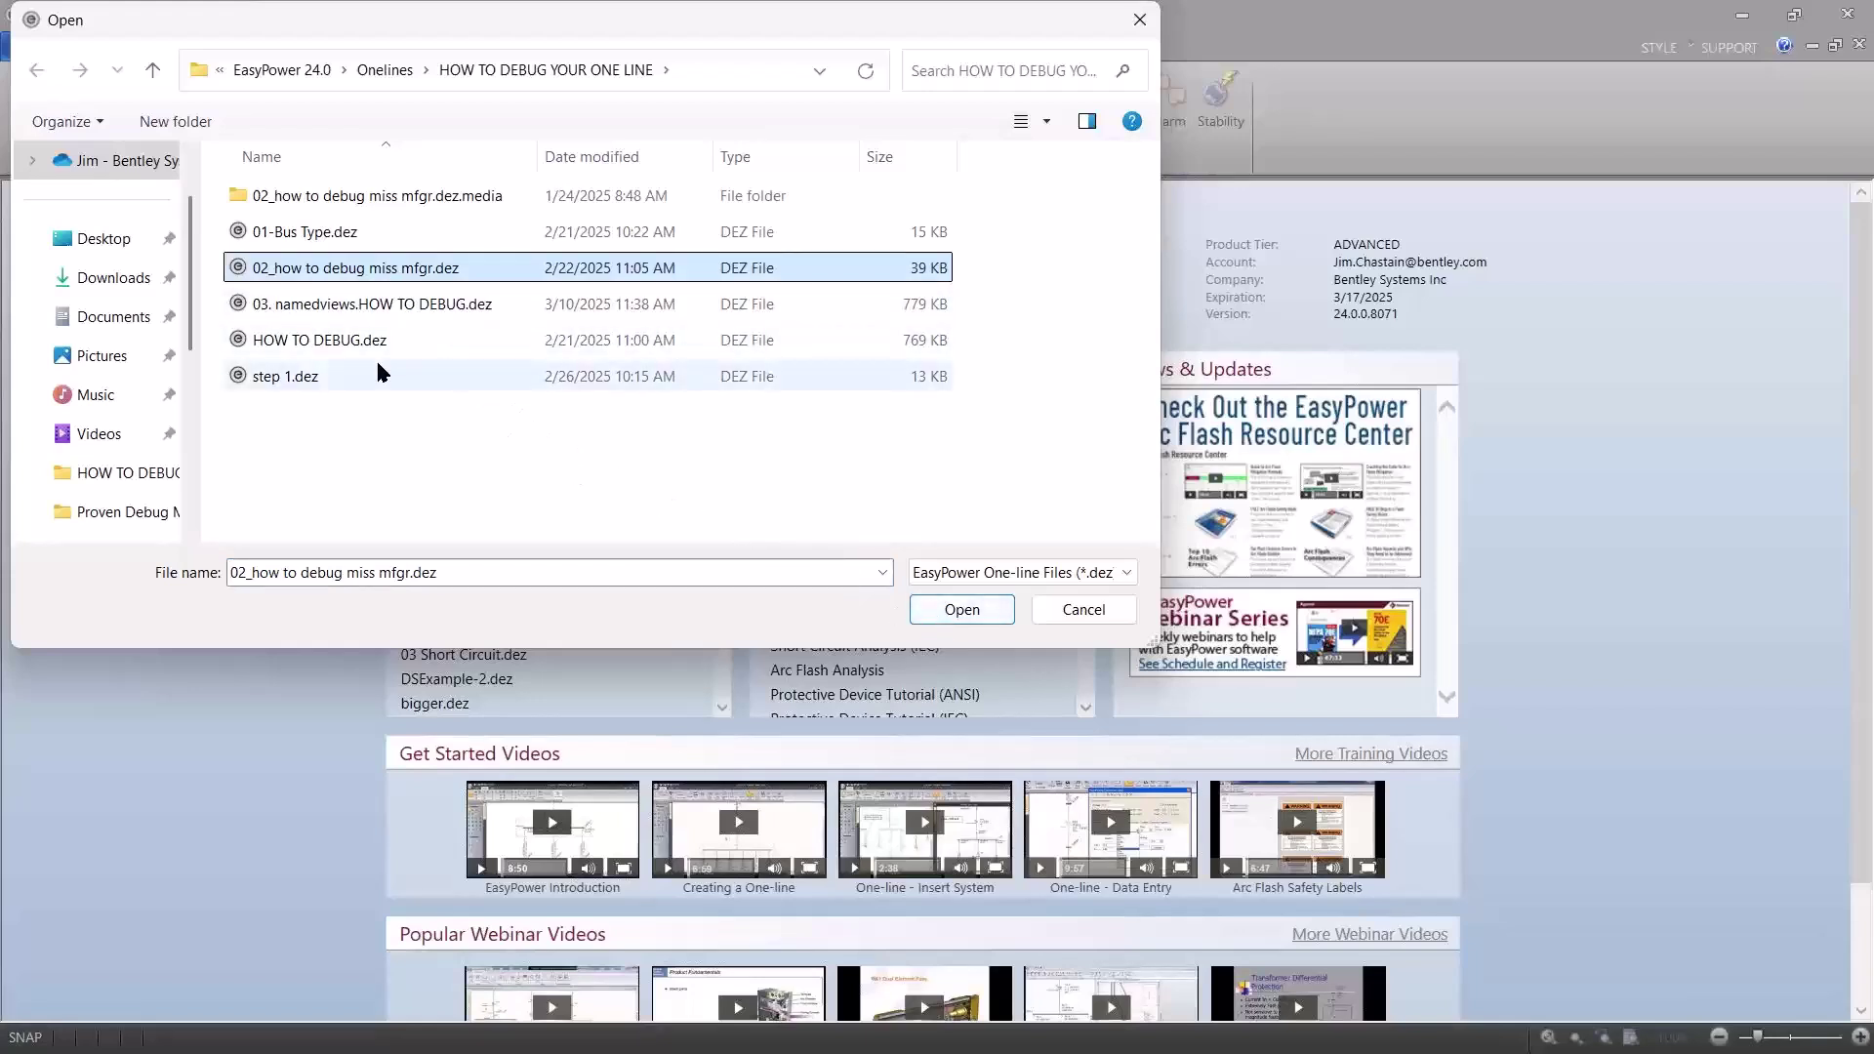
click(363, 344)
click(922, 605)
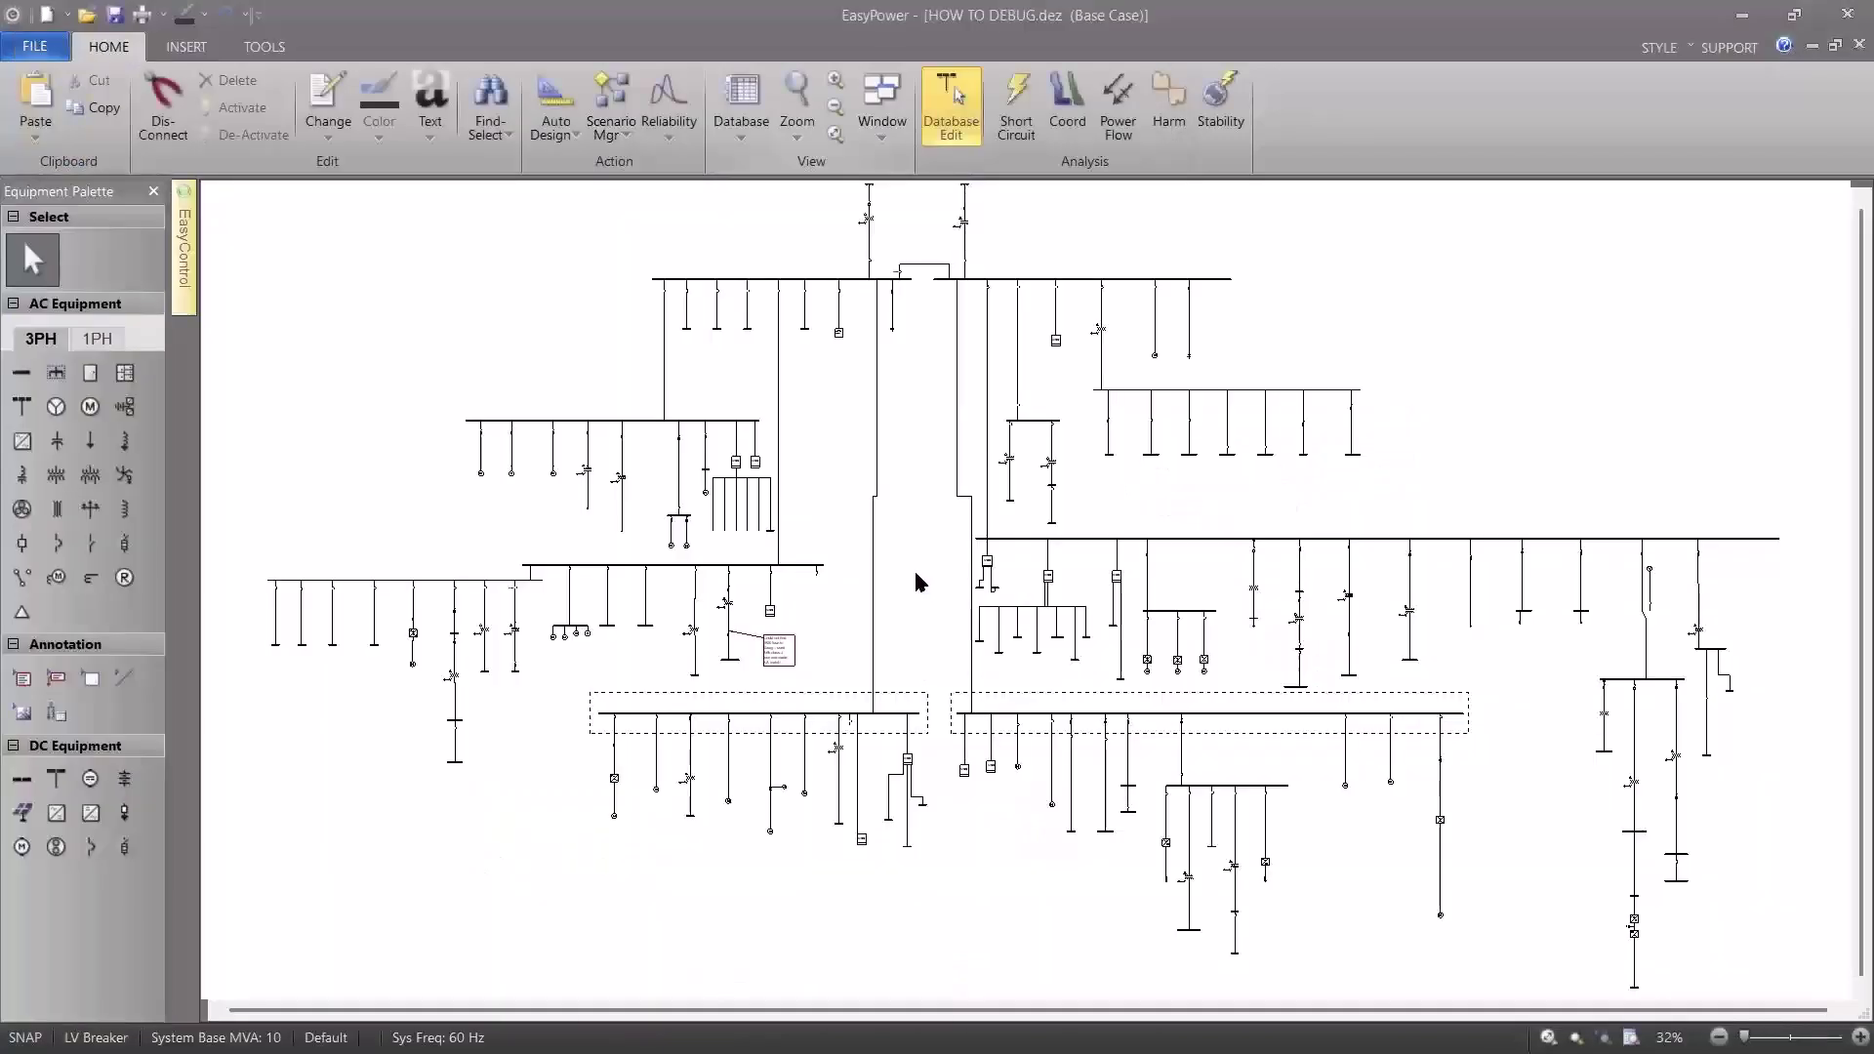
View the bus data of HOW TO DEBUG.dez in the Database Browser, then close the browser.
click(739, 95)
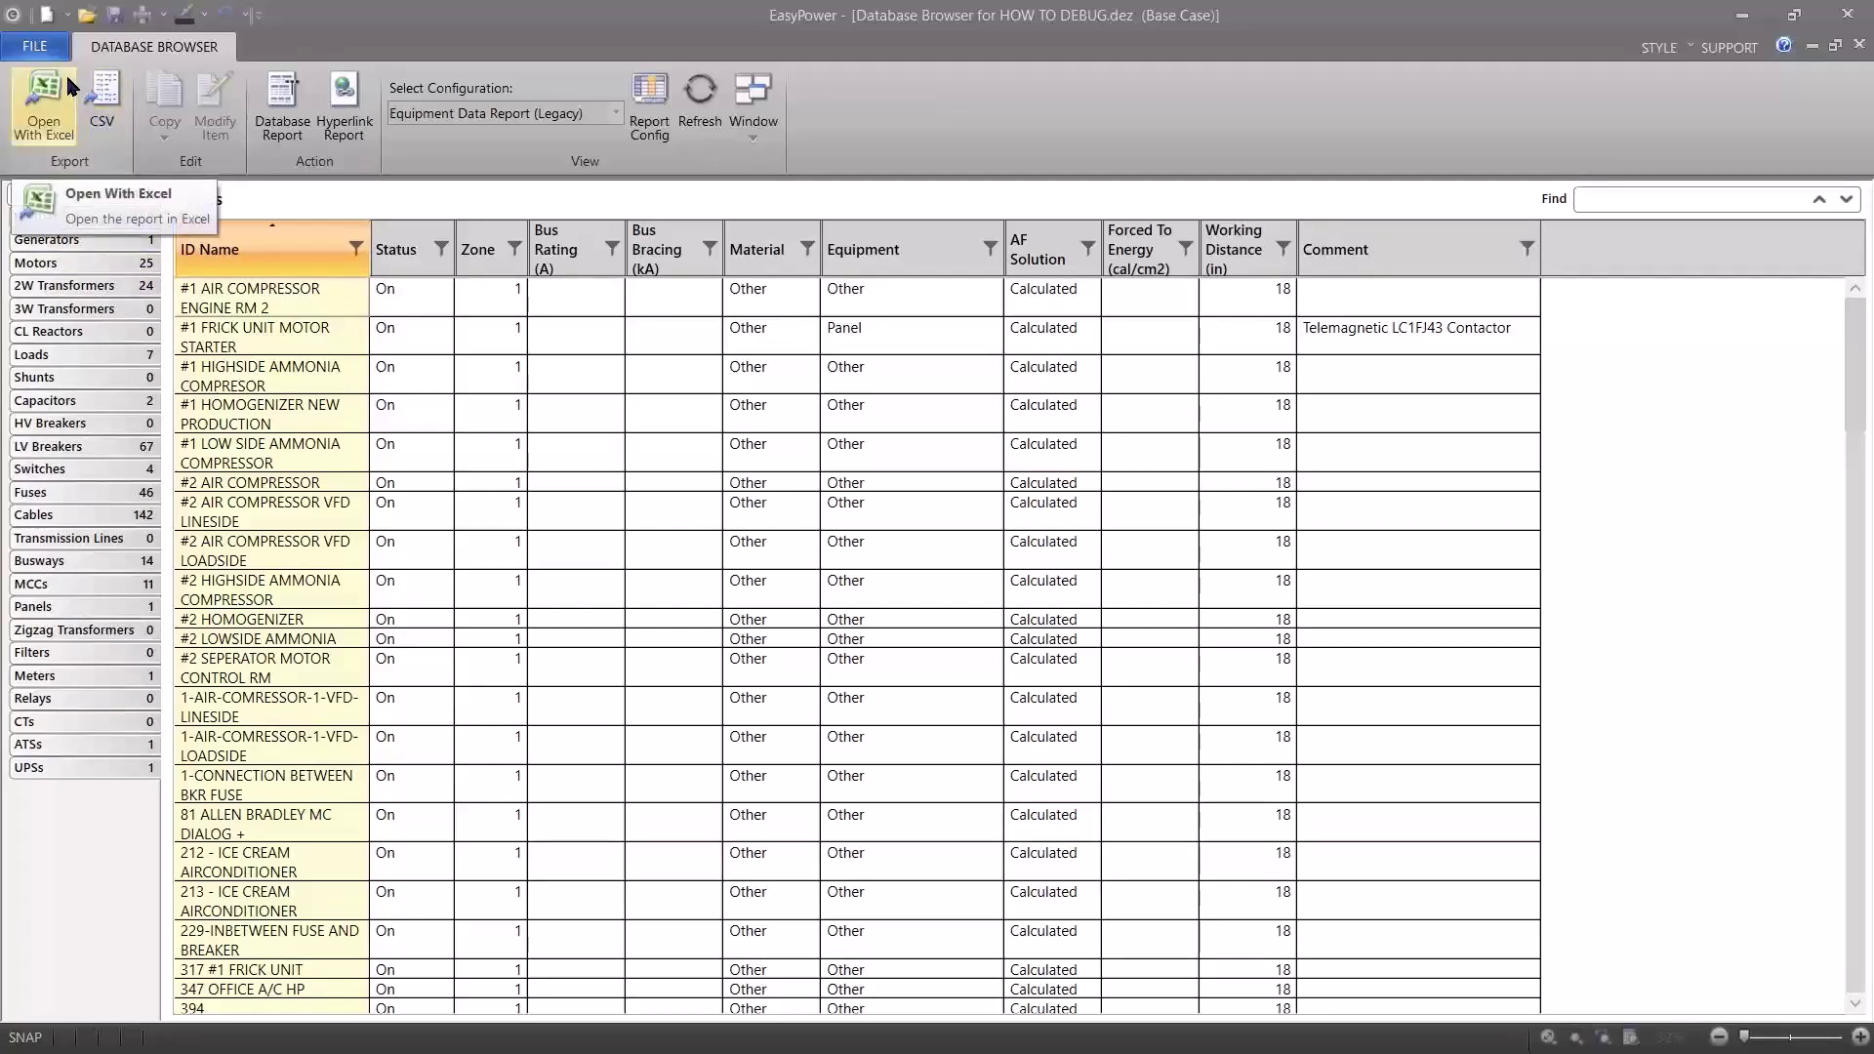
click(34, 46)
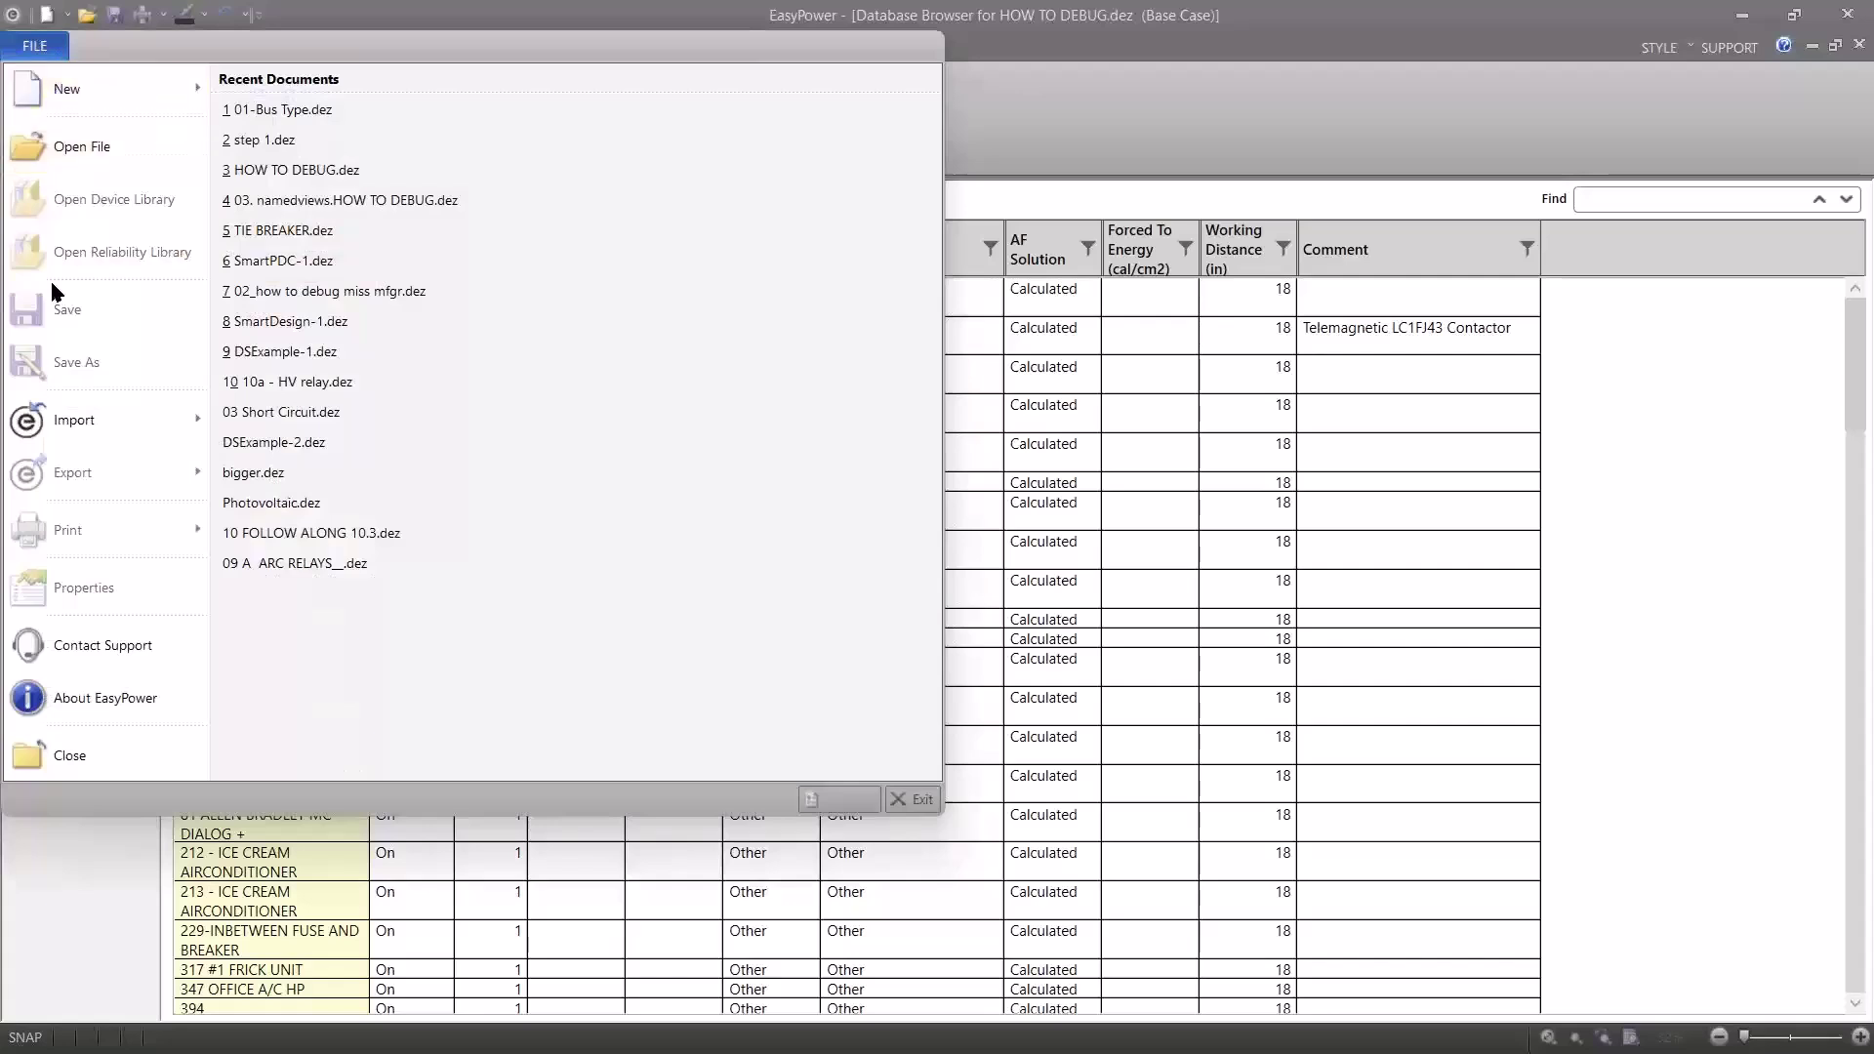
click(39, 757)
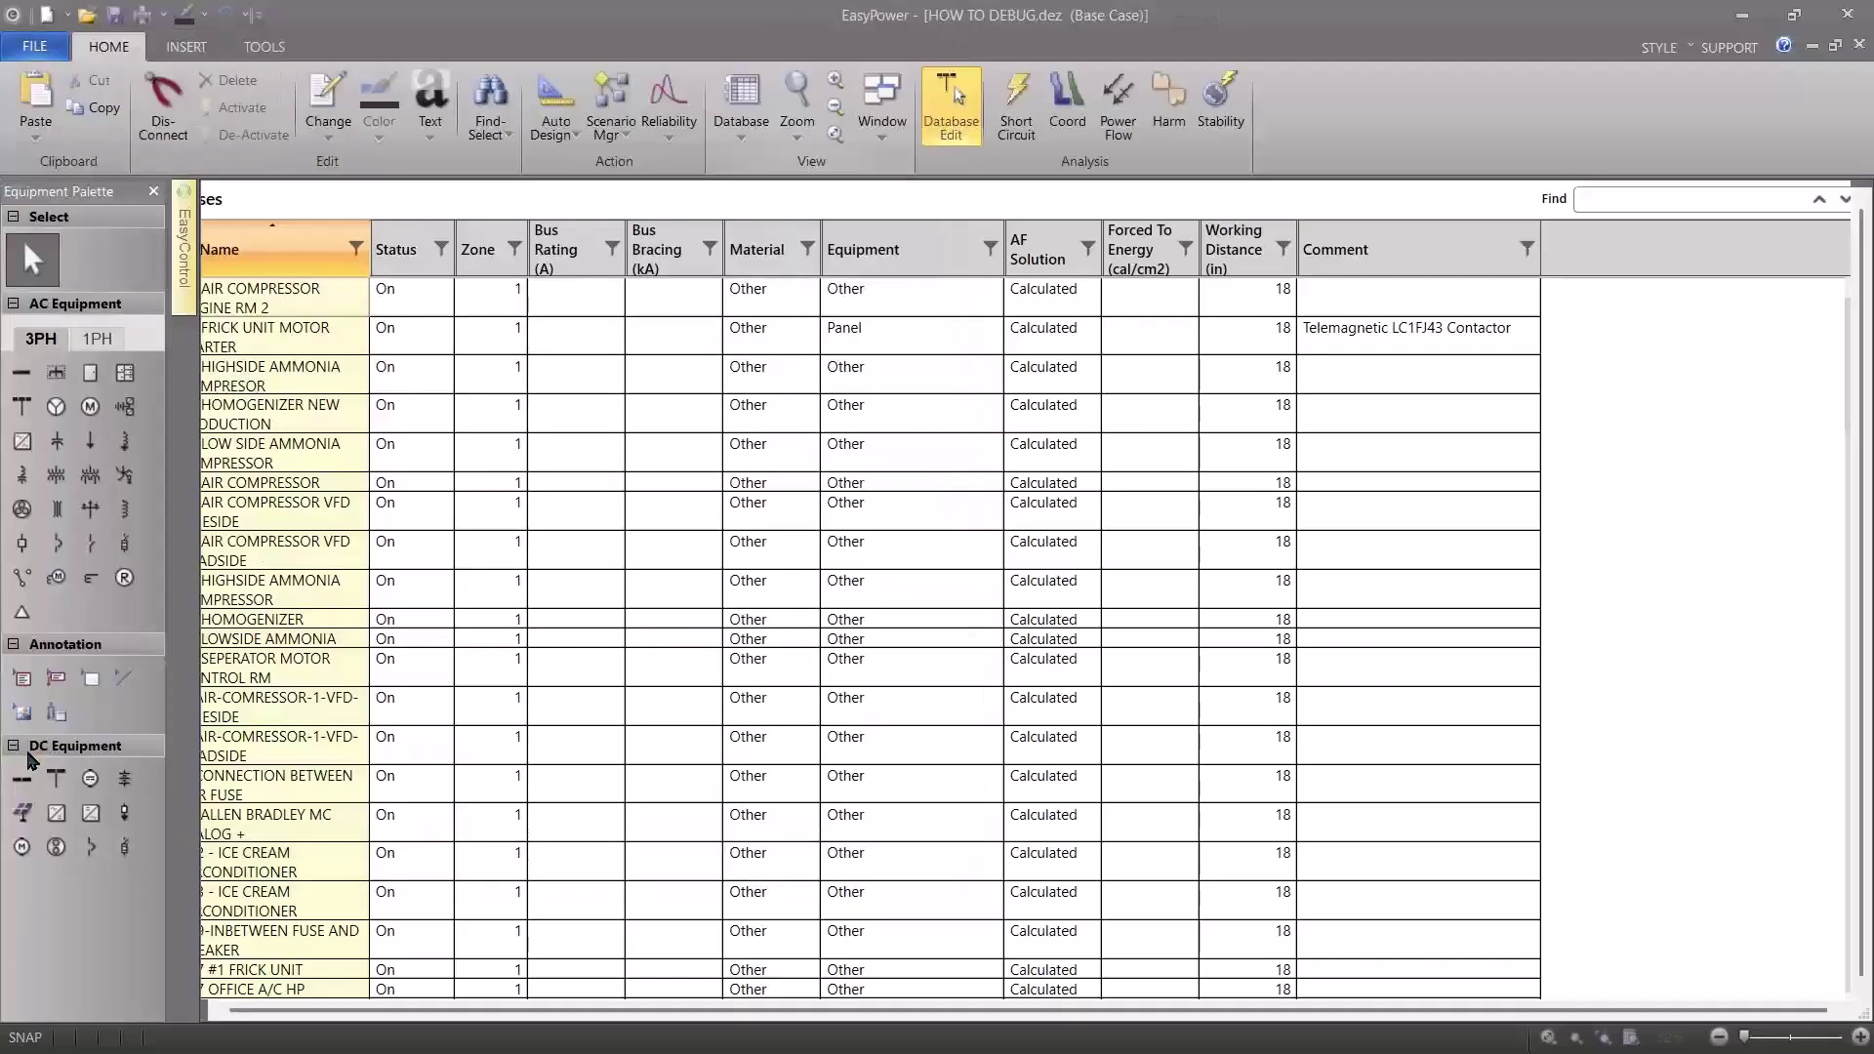
Enable the General option "Show MCC and Panel items in database report" and accept the options.
right_click(381, 756)
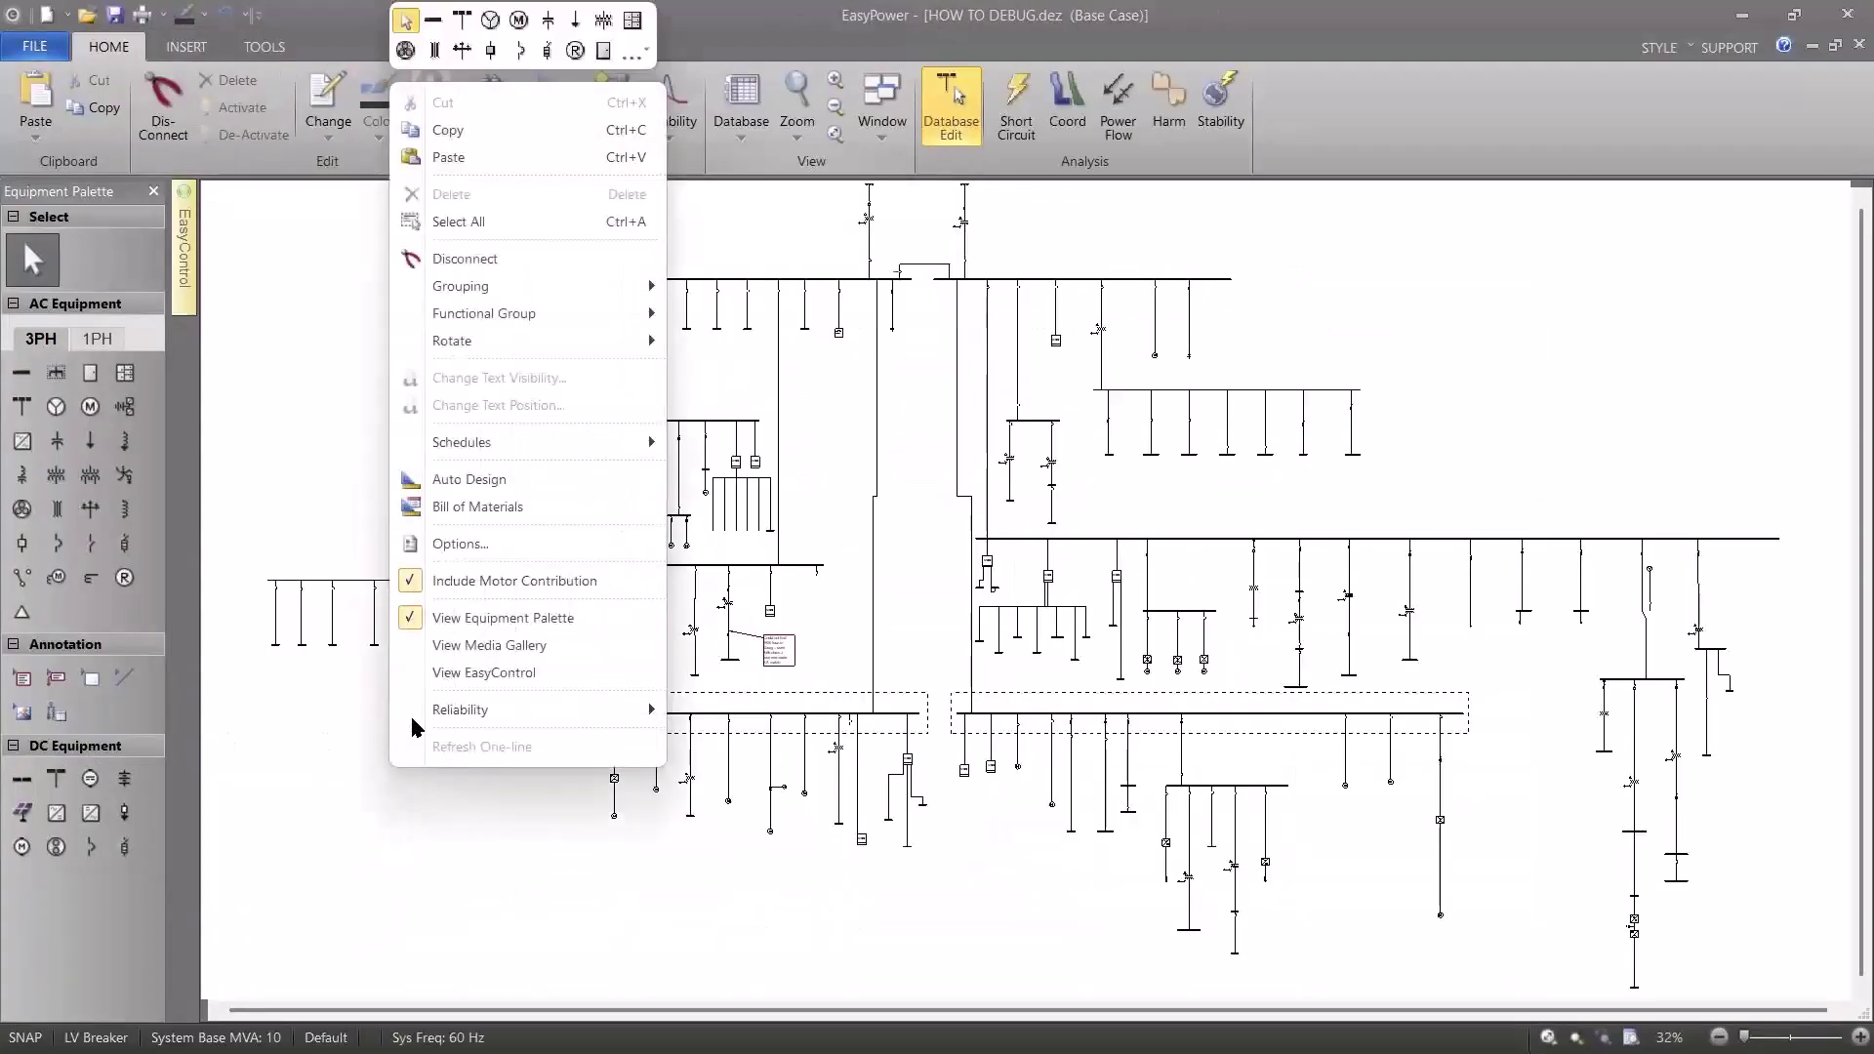
click(439, 544)
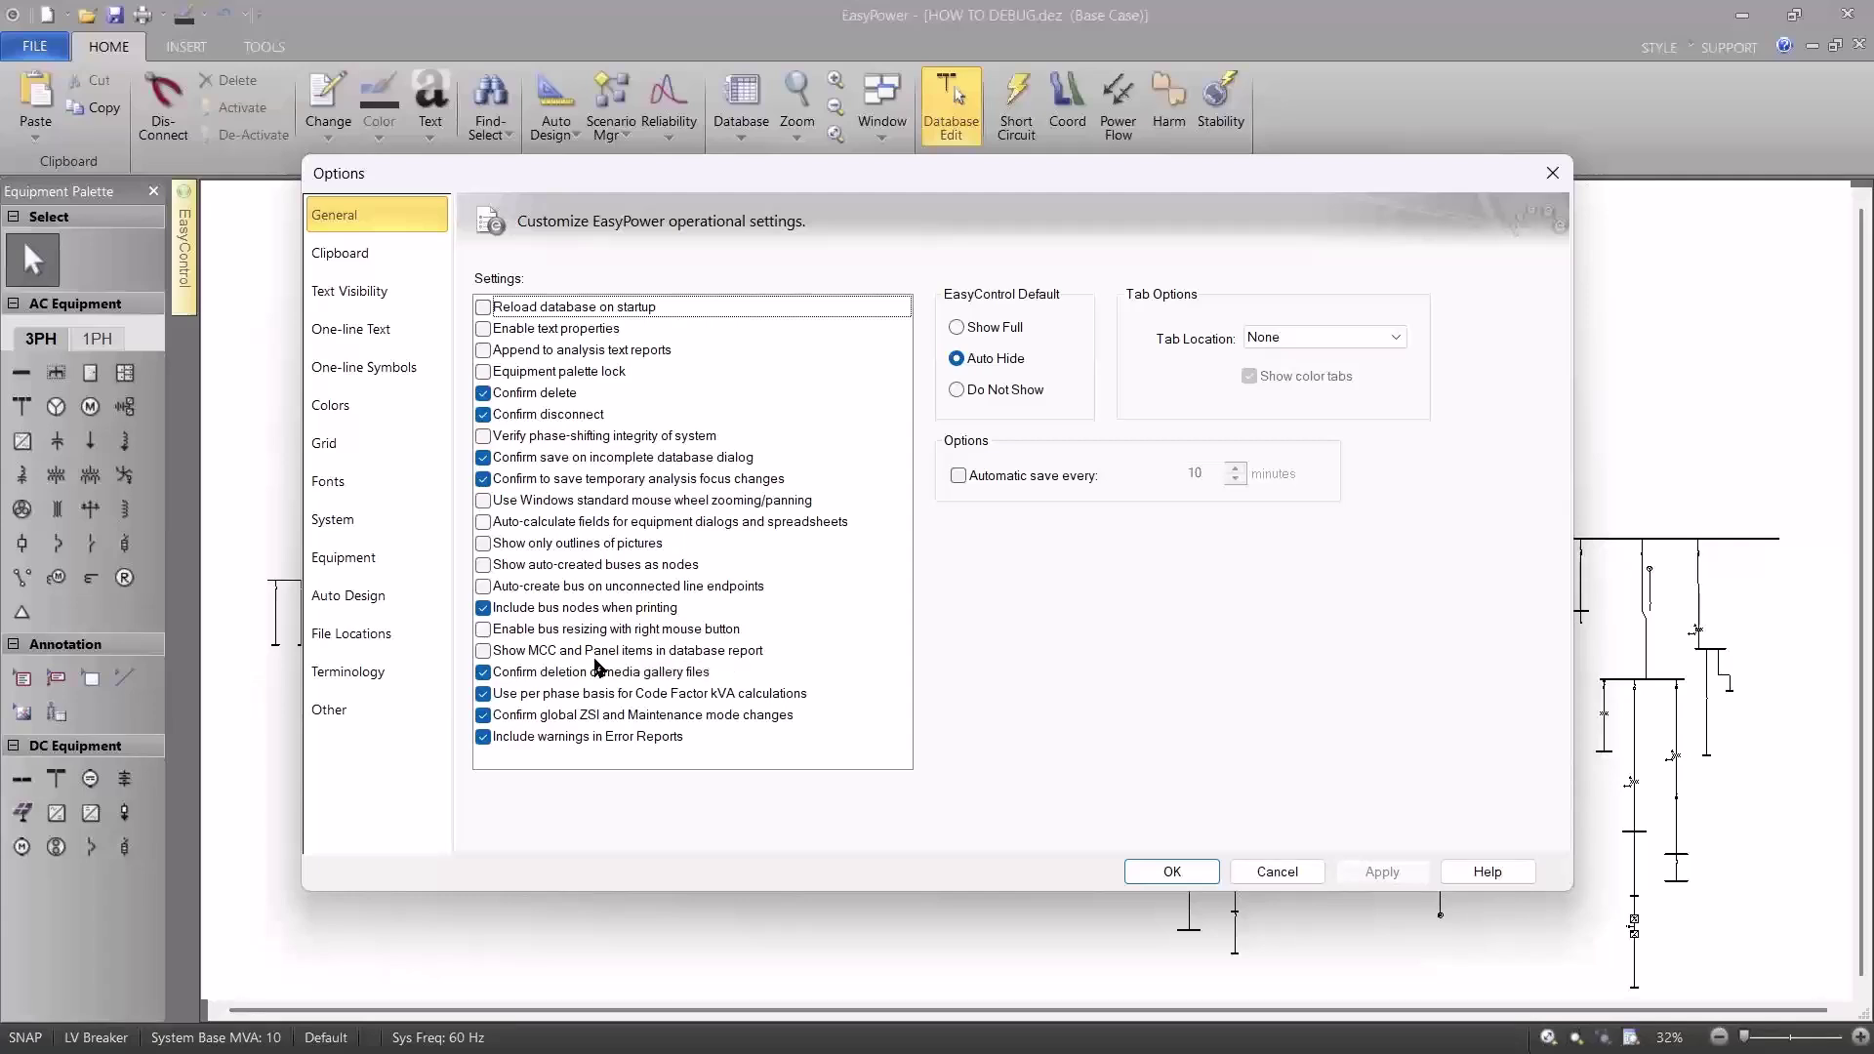
click(484, 651)
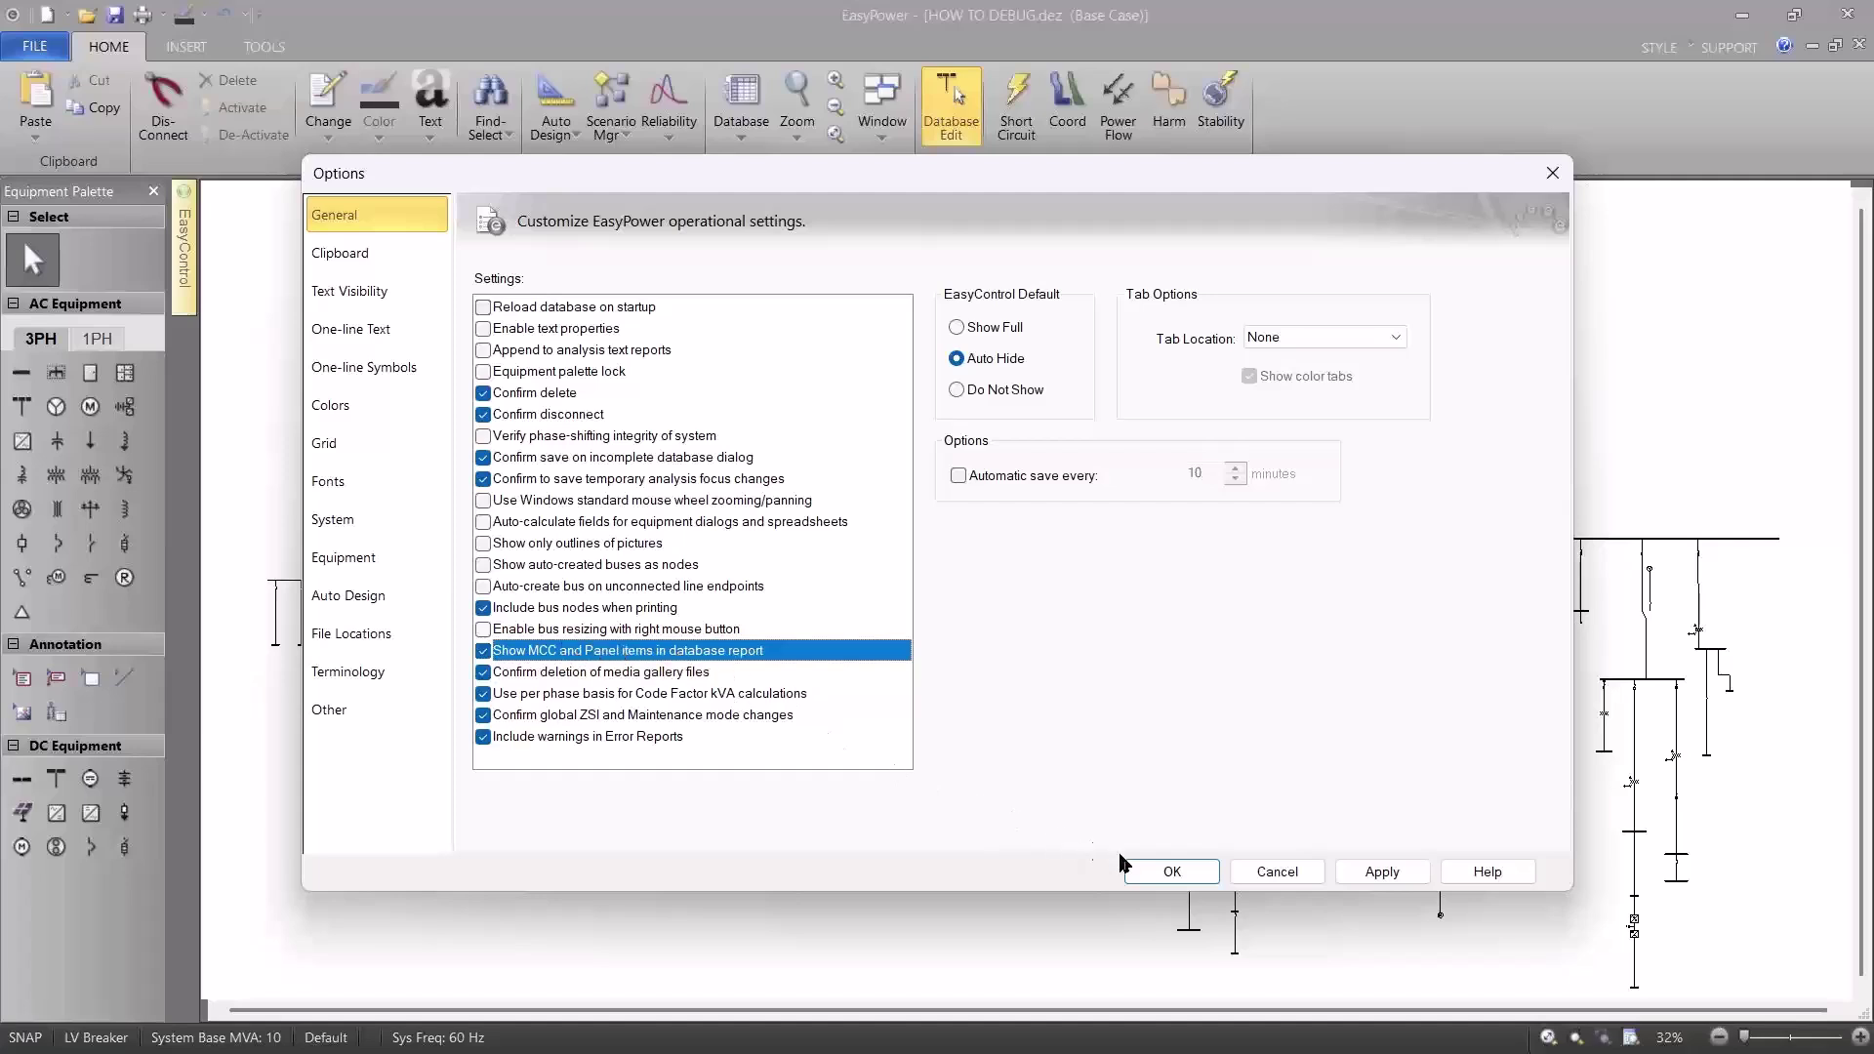
click(1147, 871)
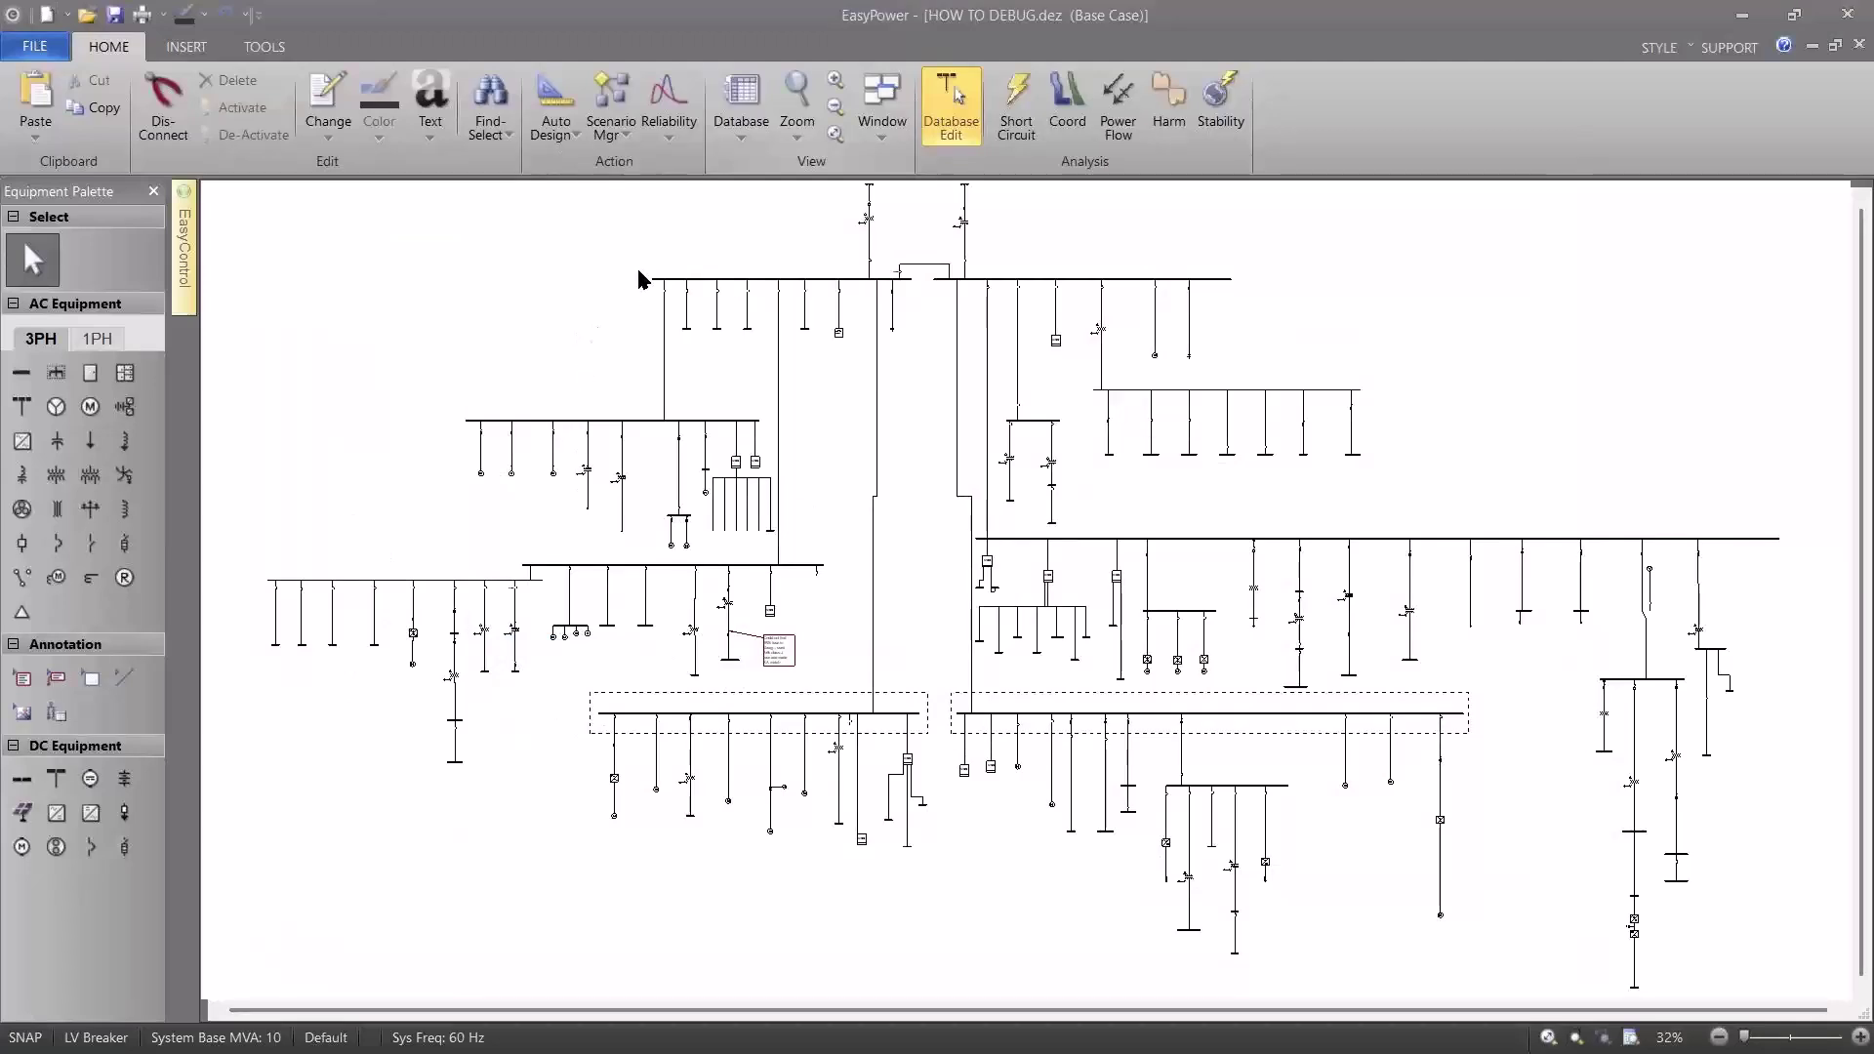
Reopen the Database Browser and look through the Buses list for blank ratings and generic equipment types.
click(724, 115)
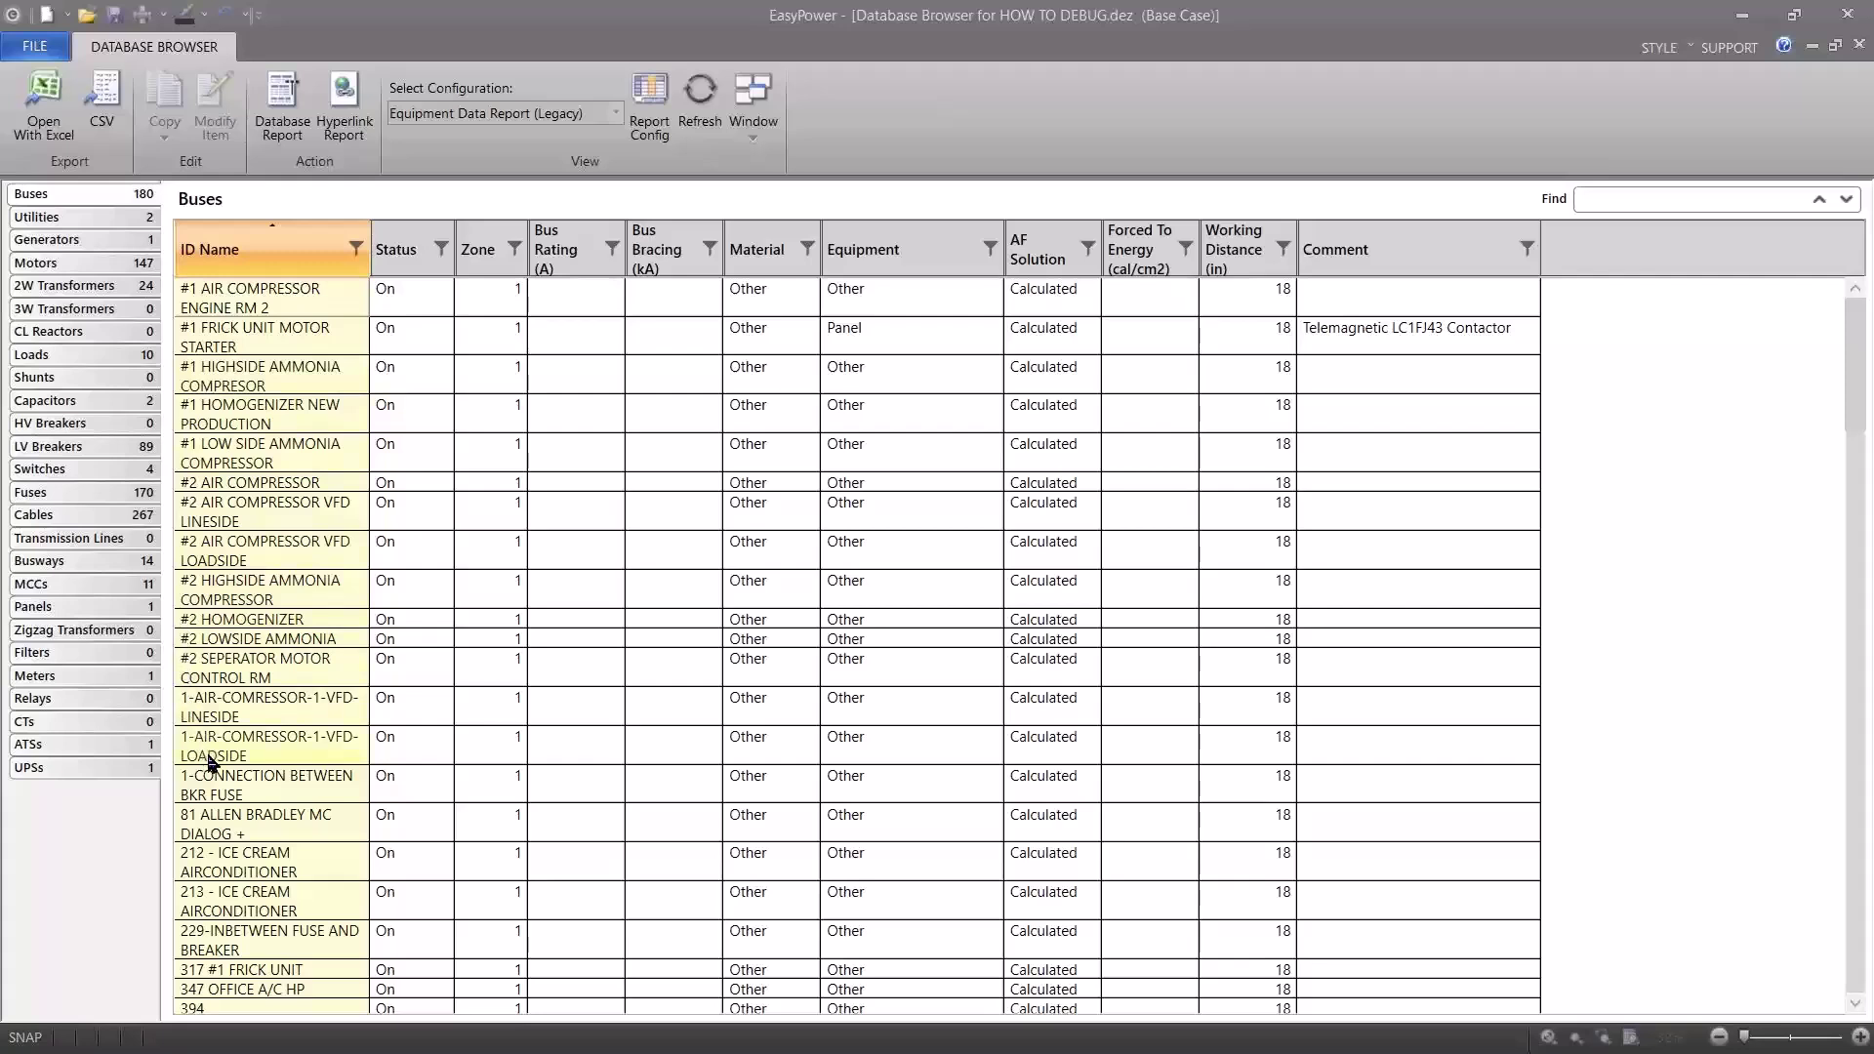
scroll(210, 761, down, 3)
scroll(210, 761, up, 3)
scroll(210, 761, down, 1)
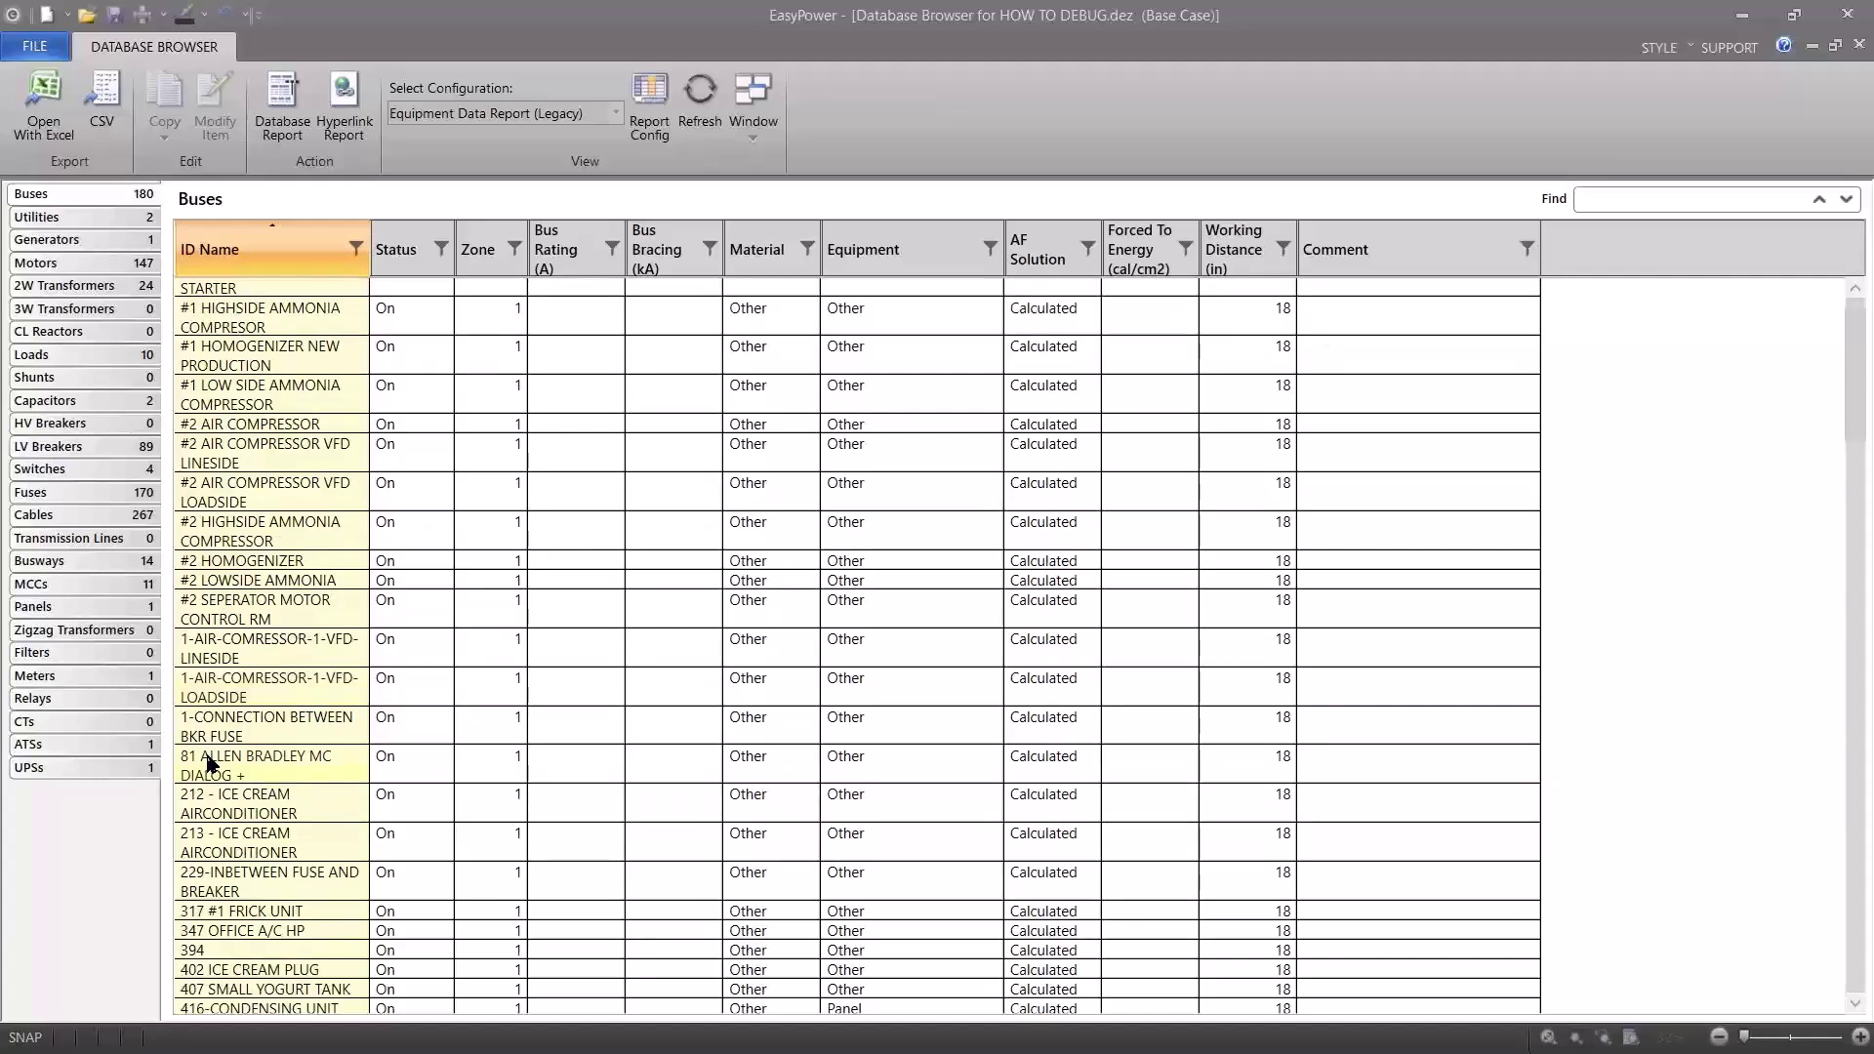
scroll(210, 761, down, 2)
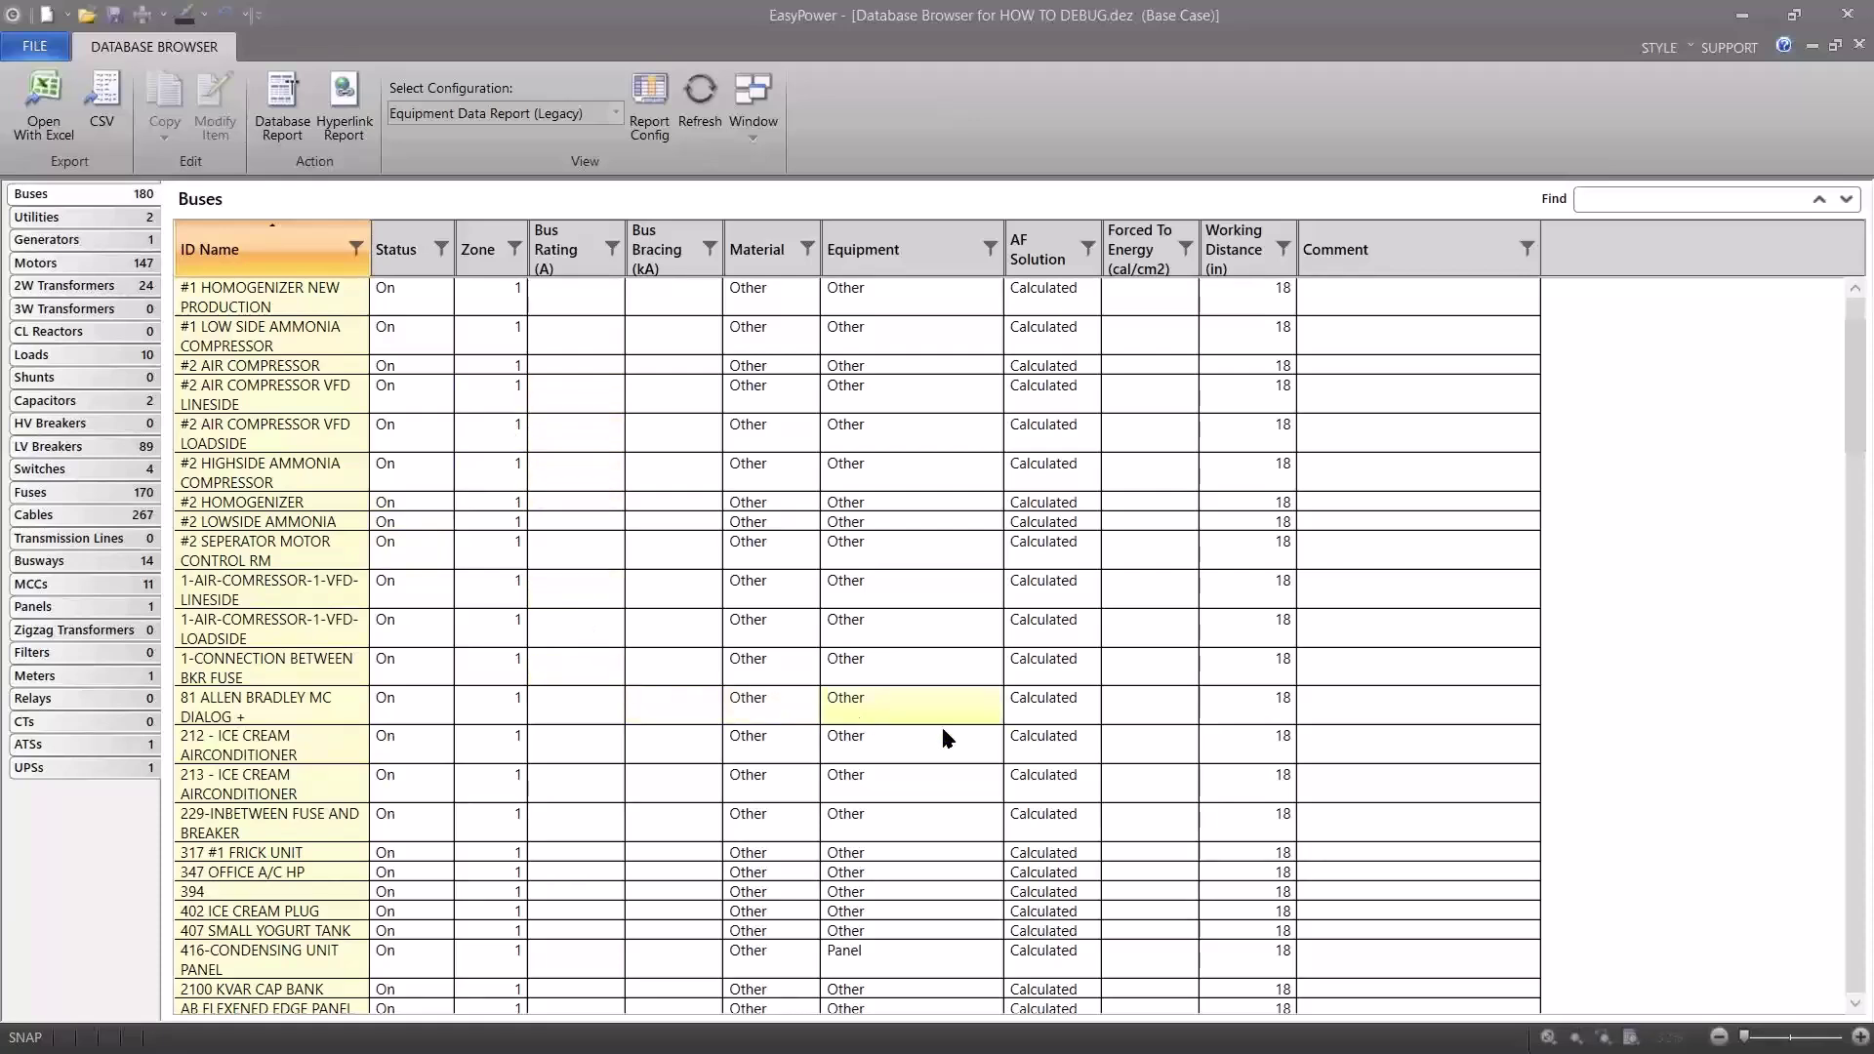
scroll(1006, 743, up, 3)
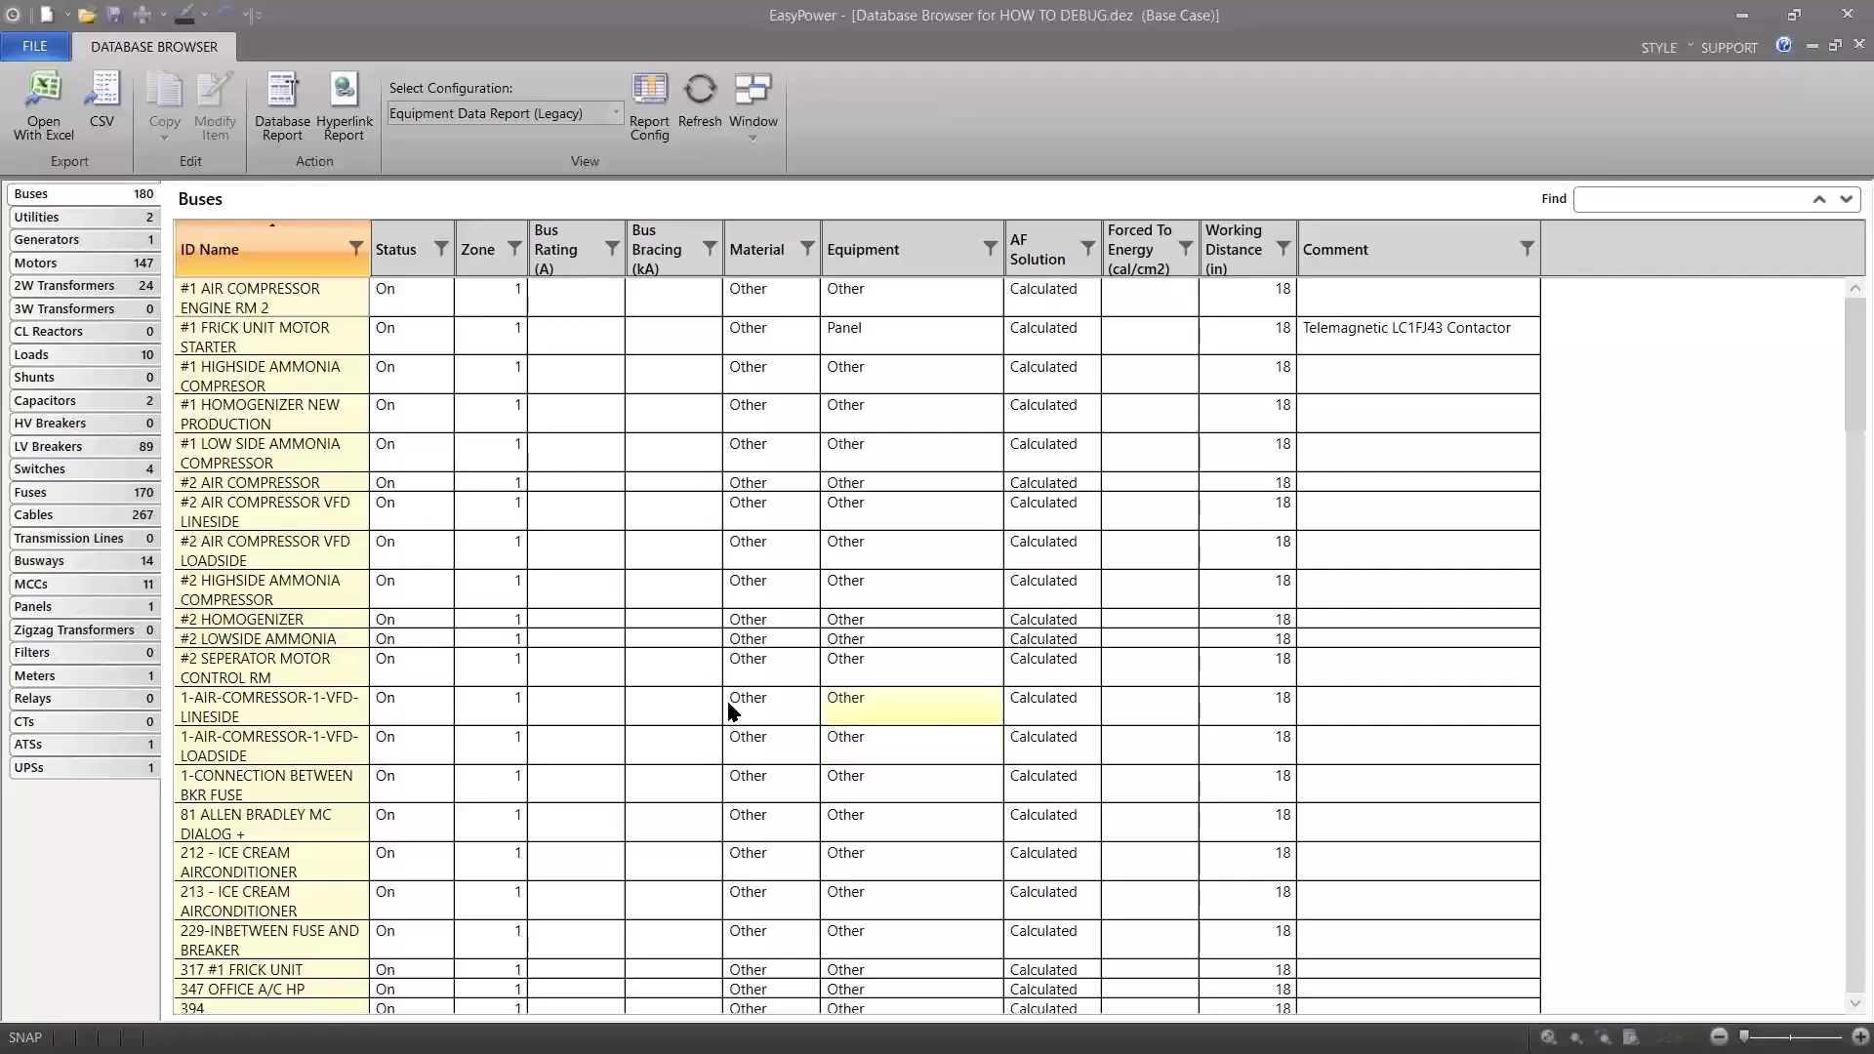
scroll(700, 712, down, 3)
scroll(700, 712, down, 5)
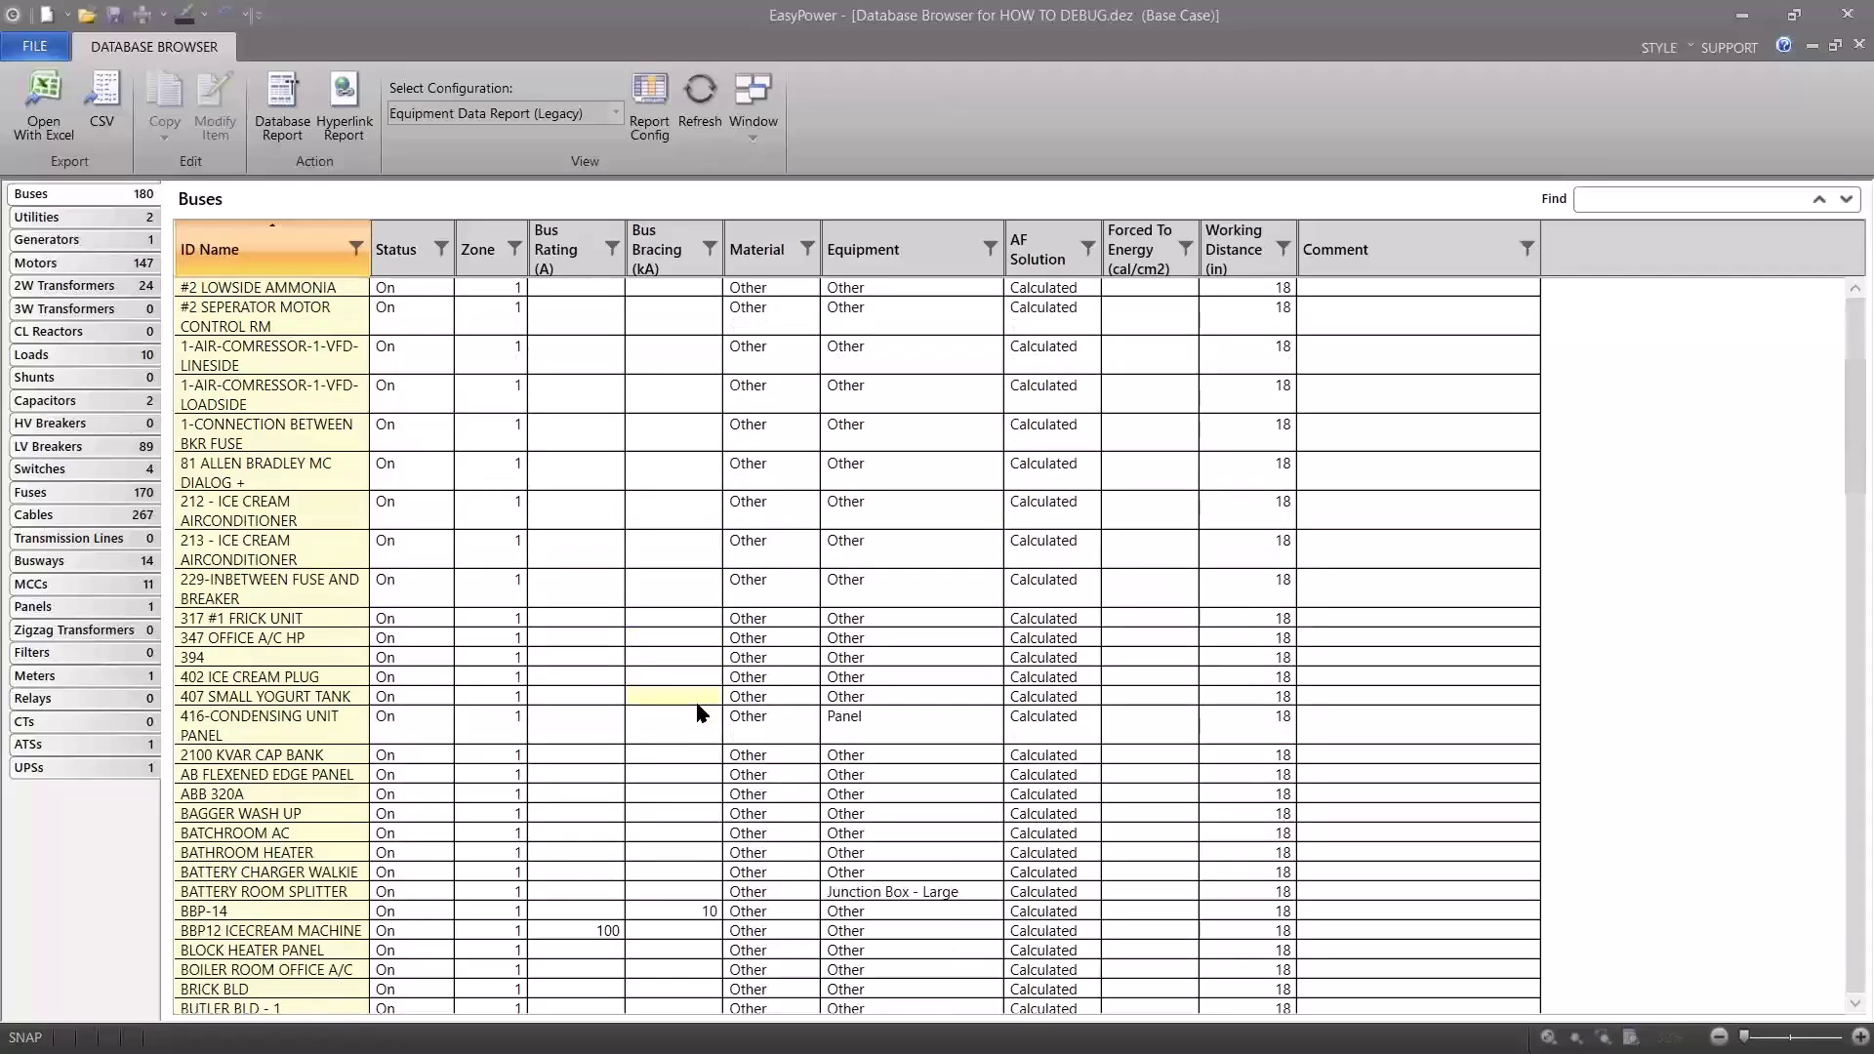
scroll(700, 712, down, 8)
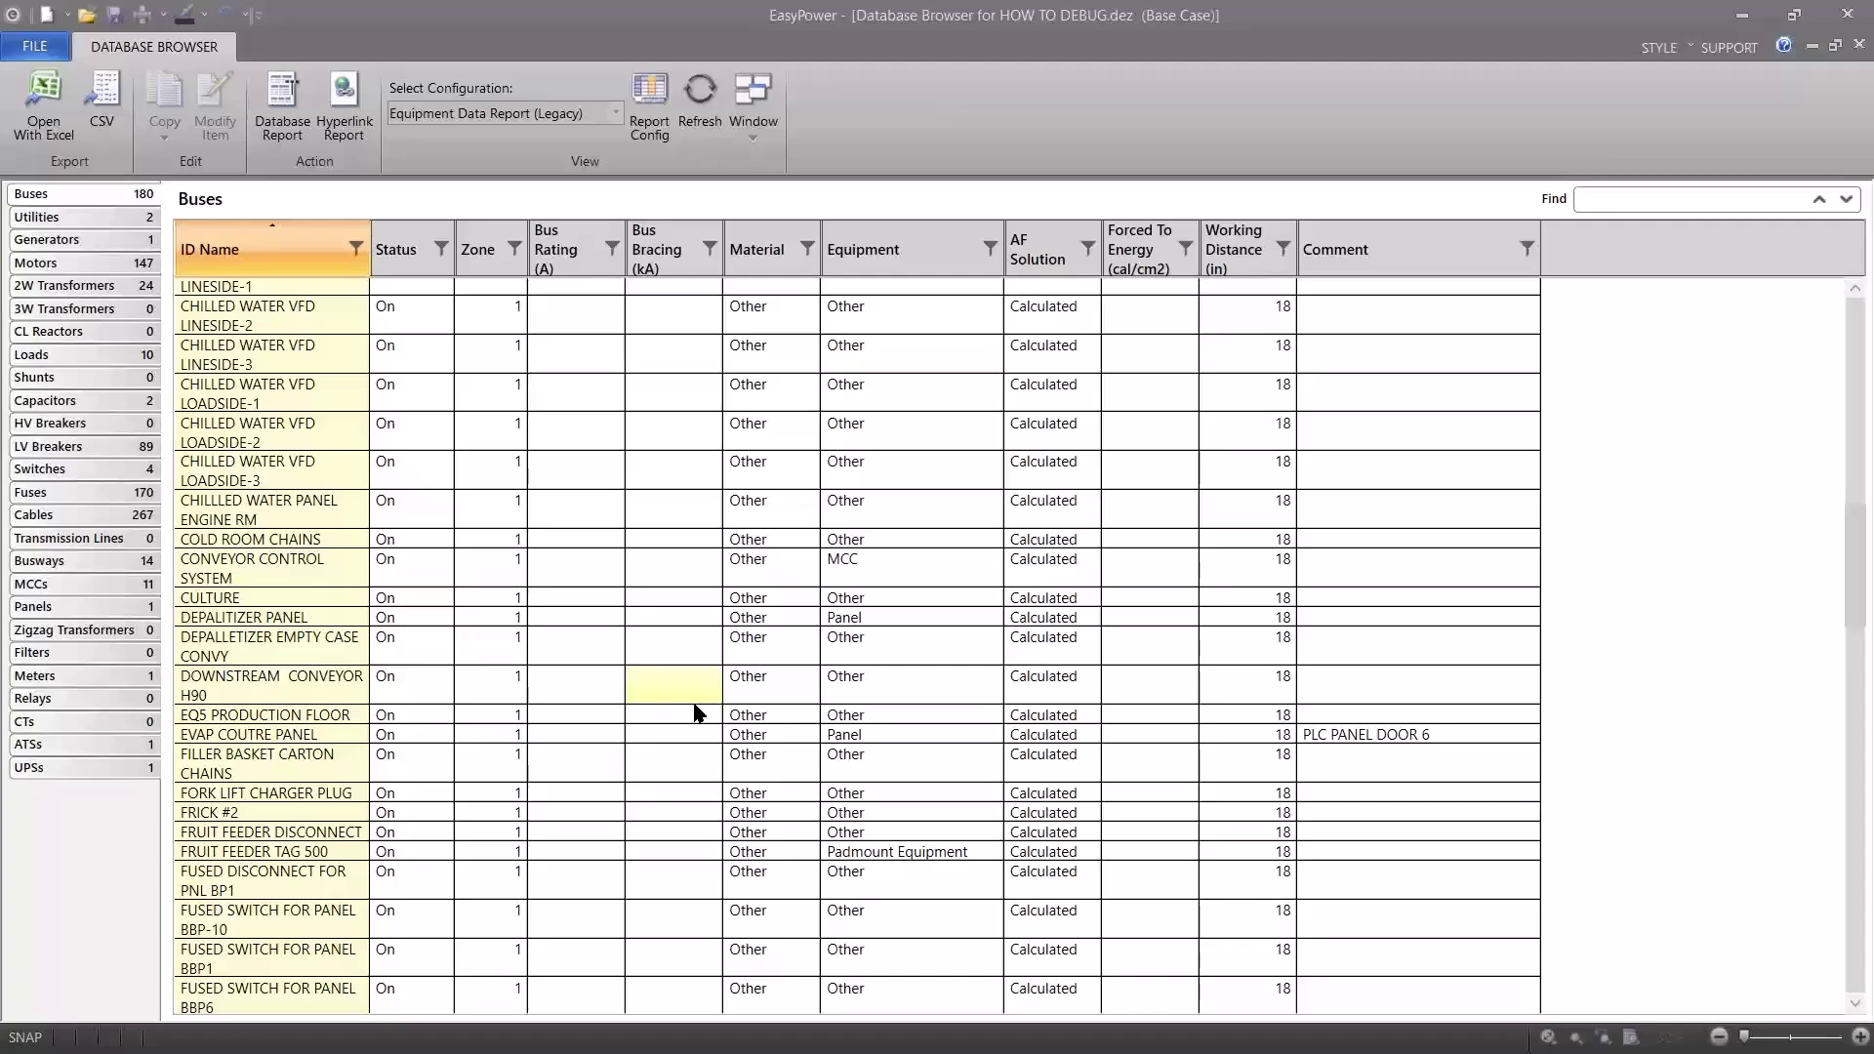
Switch to the PowerPoint slide show to reread the "Step #2 Database Browser" slide, and return to EasyPower.
key(alt+Tab)
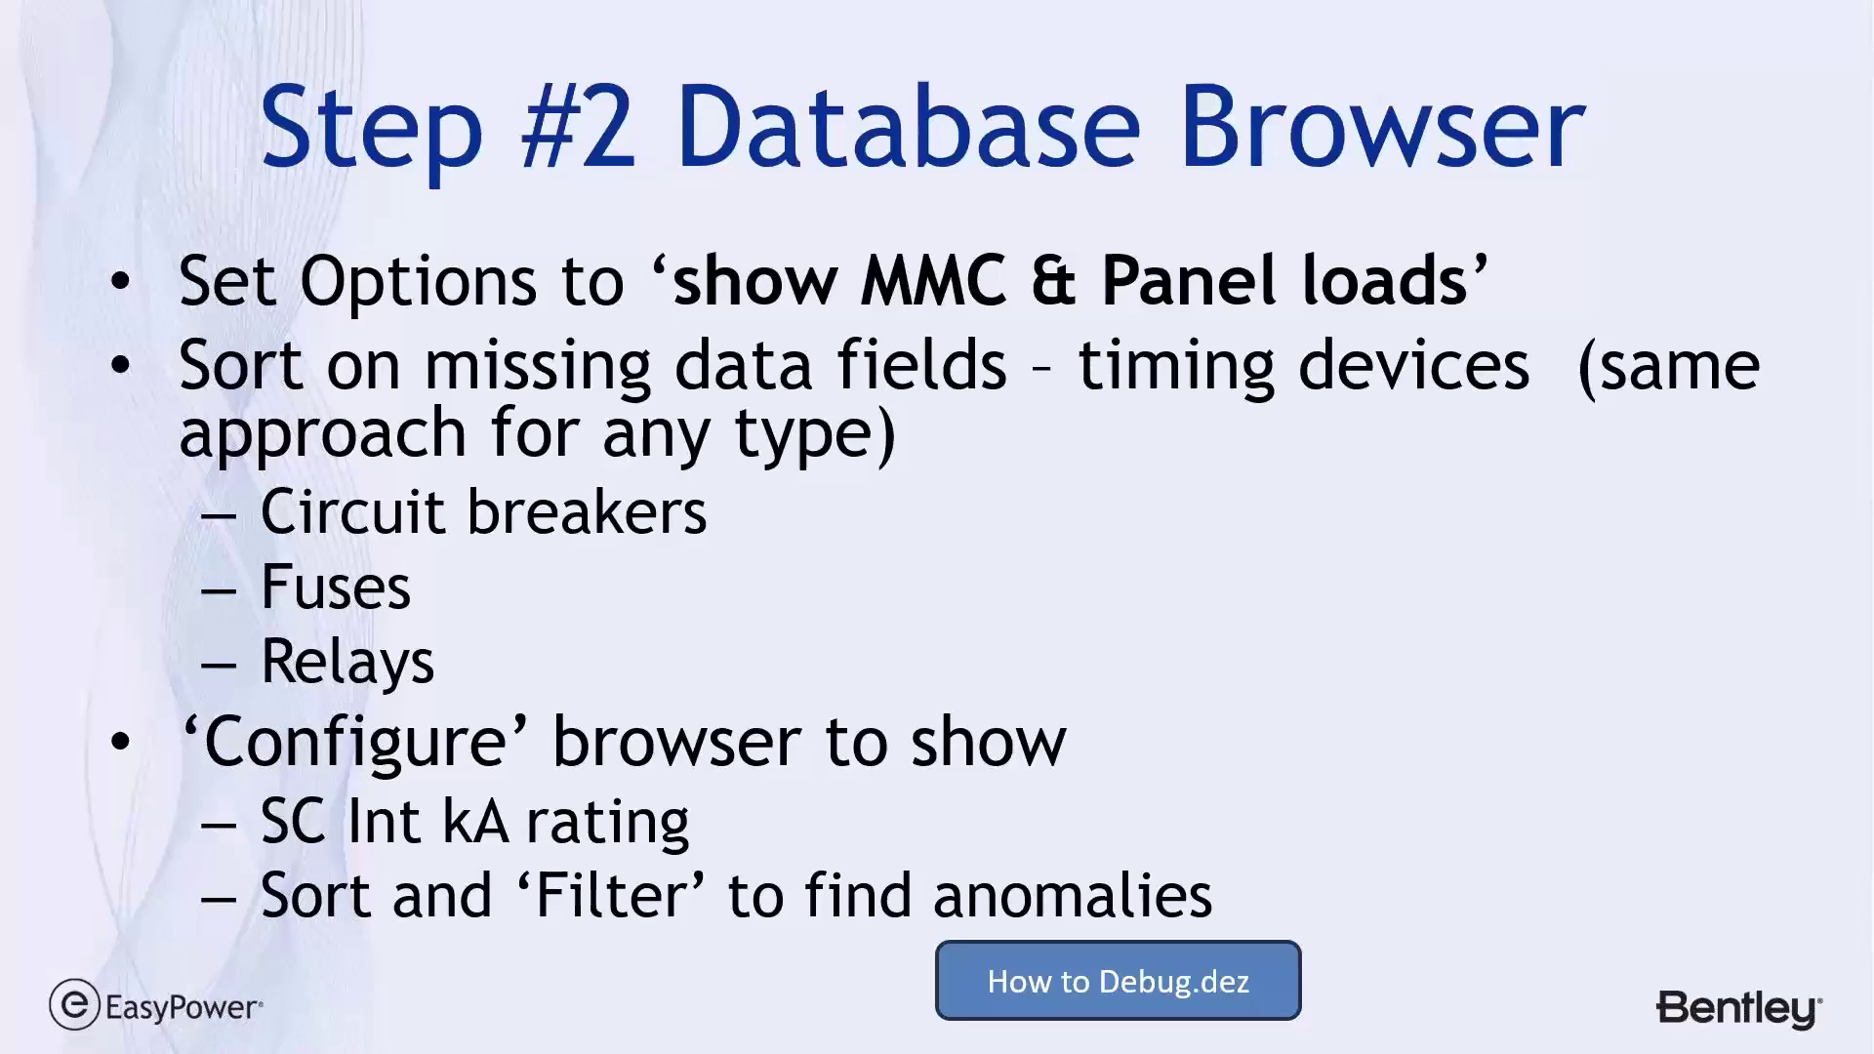
key(alt+Tab)
key(Down)
key(Right)
key(Escape)
key(alt+Tab)
key(Tab)
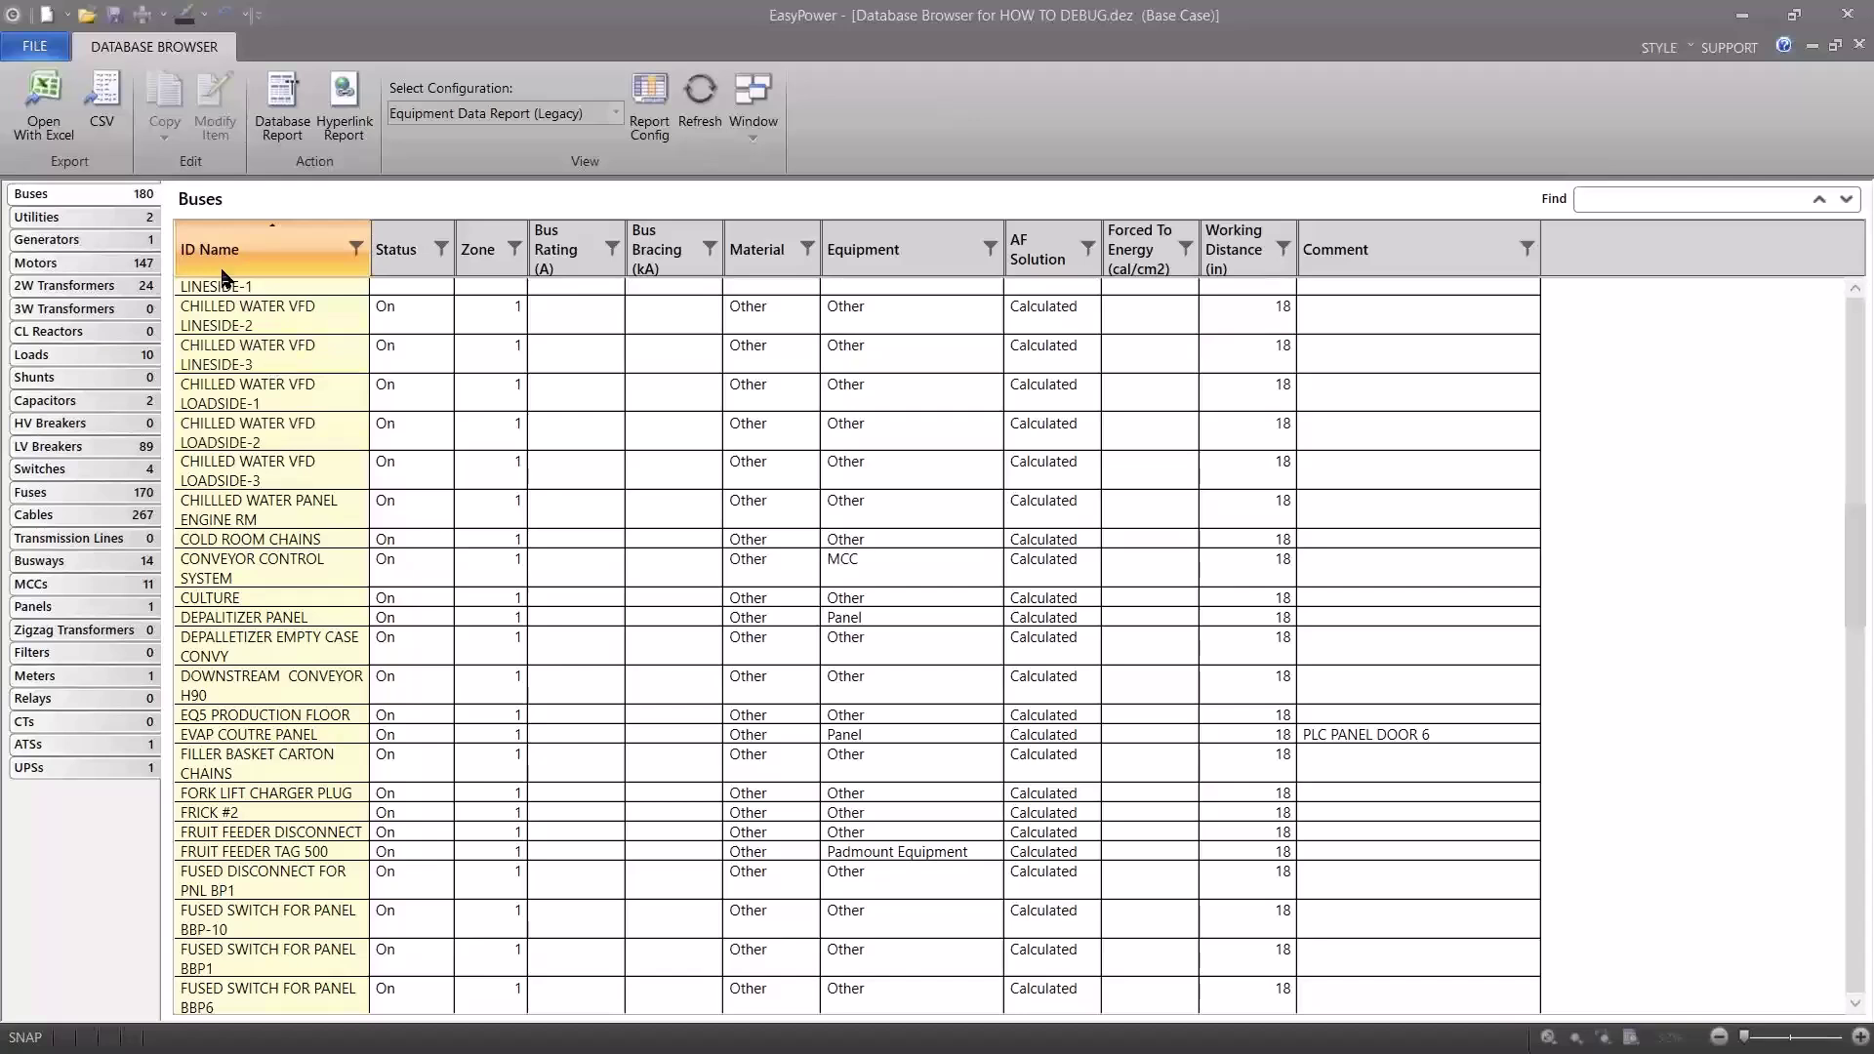
Show the bus data with the (All Columns) configuration to see every available field.
click(613, 113)
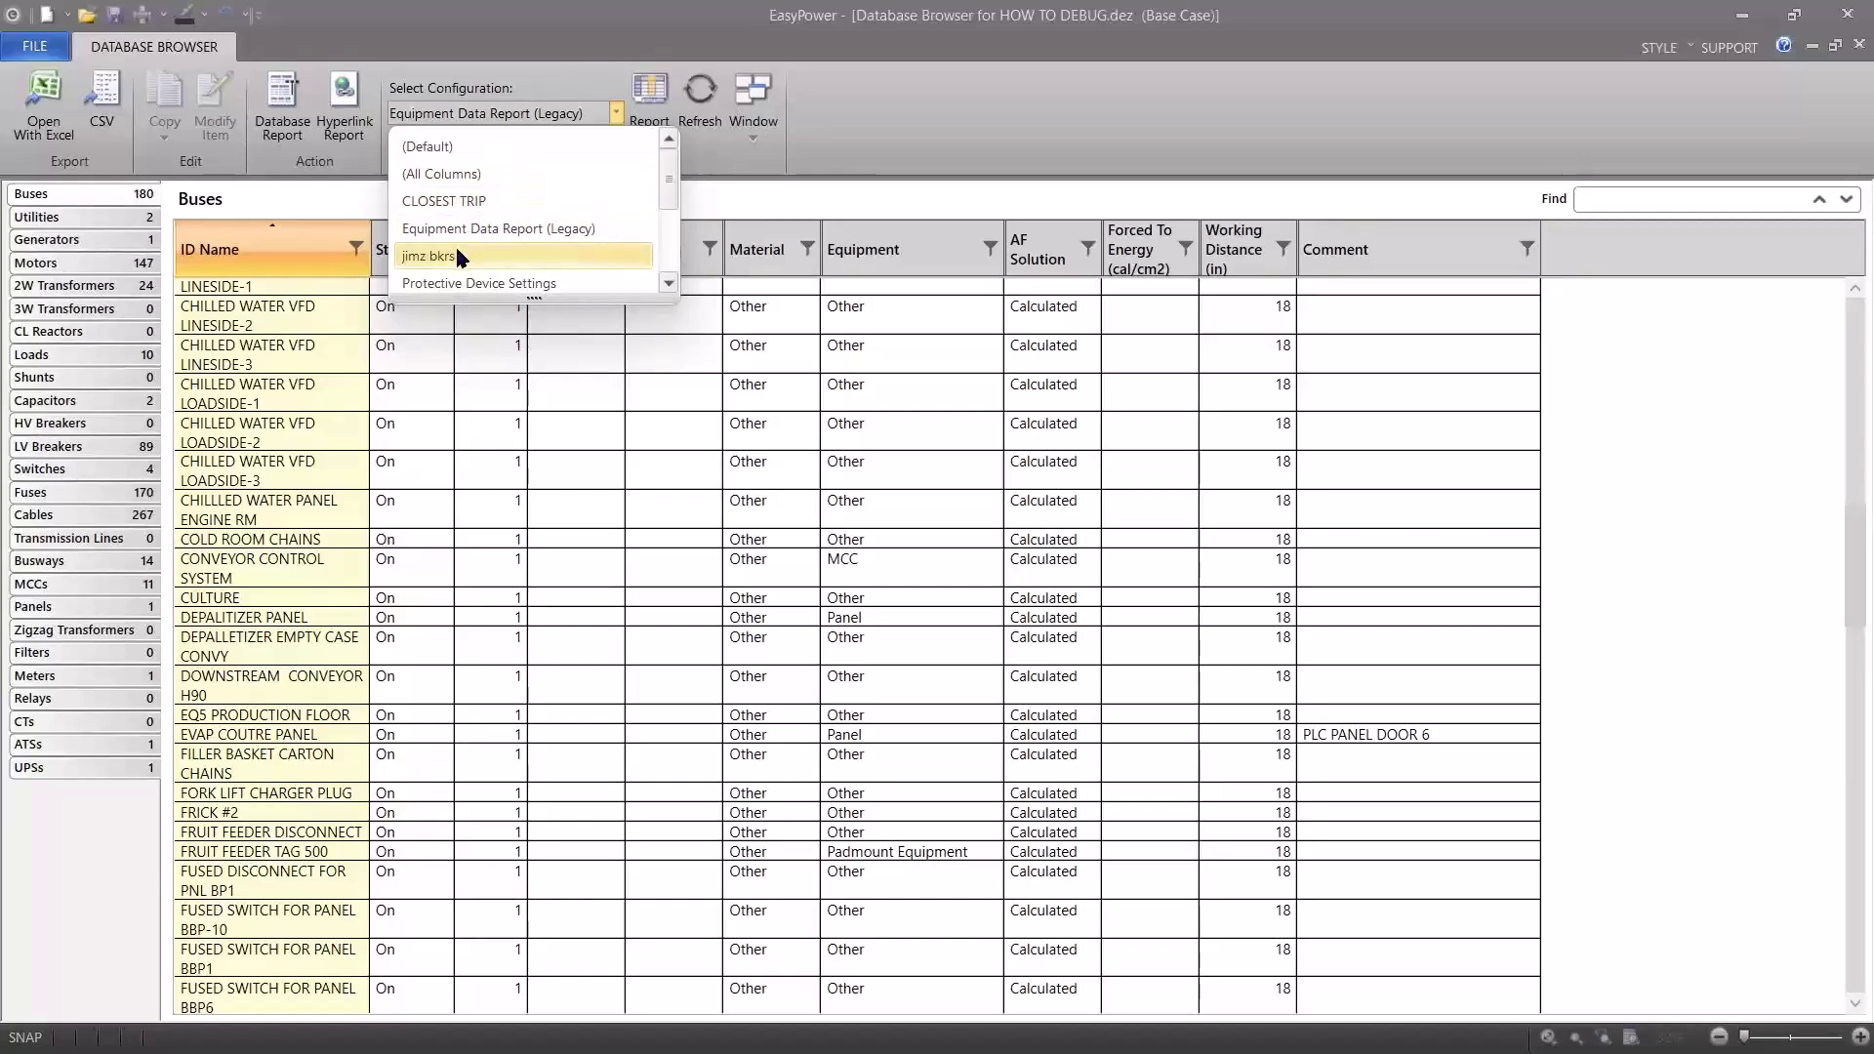
click(736, 180)
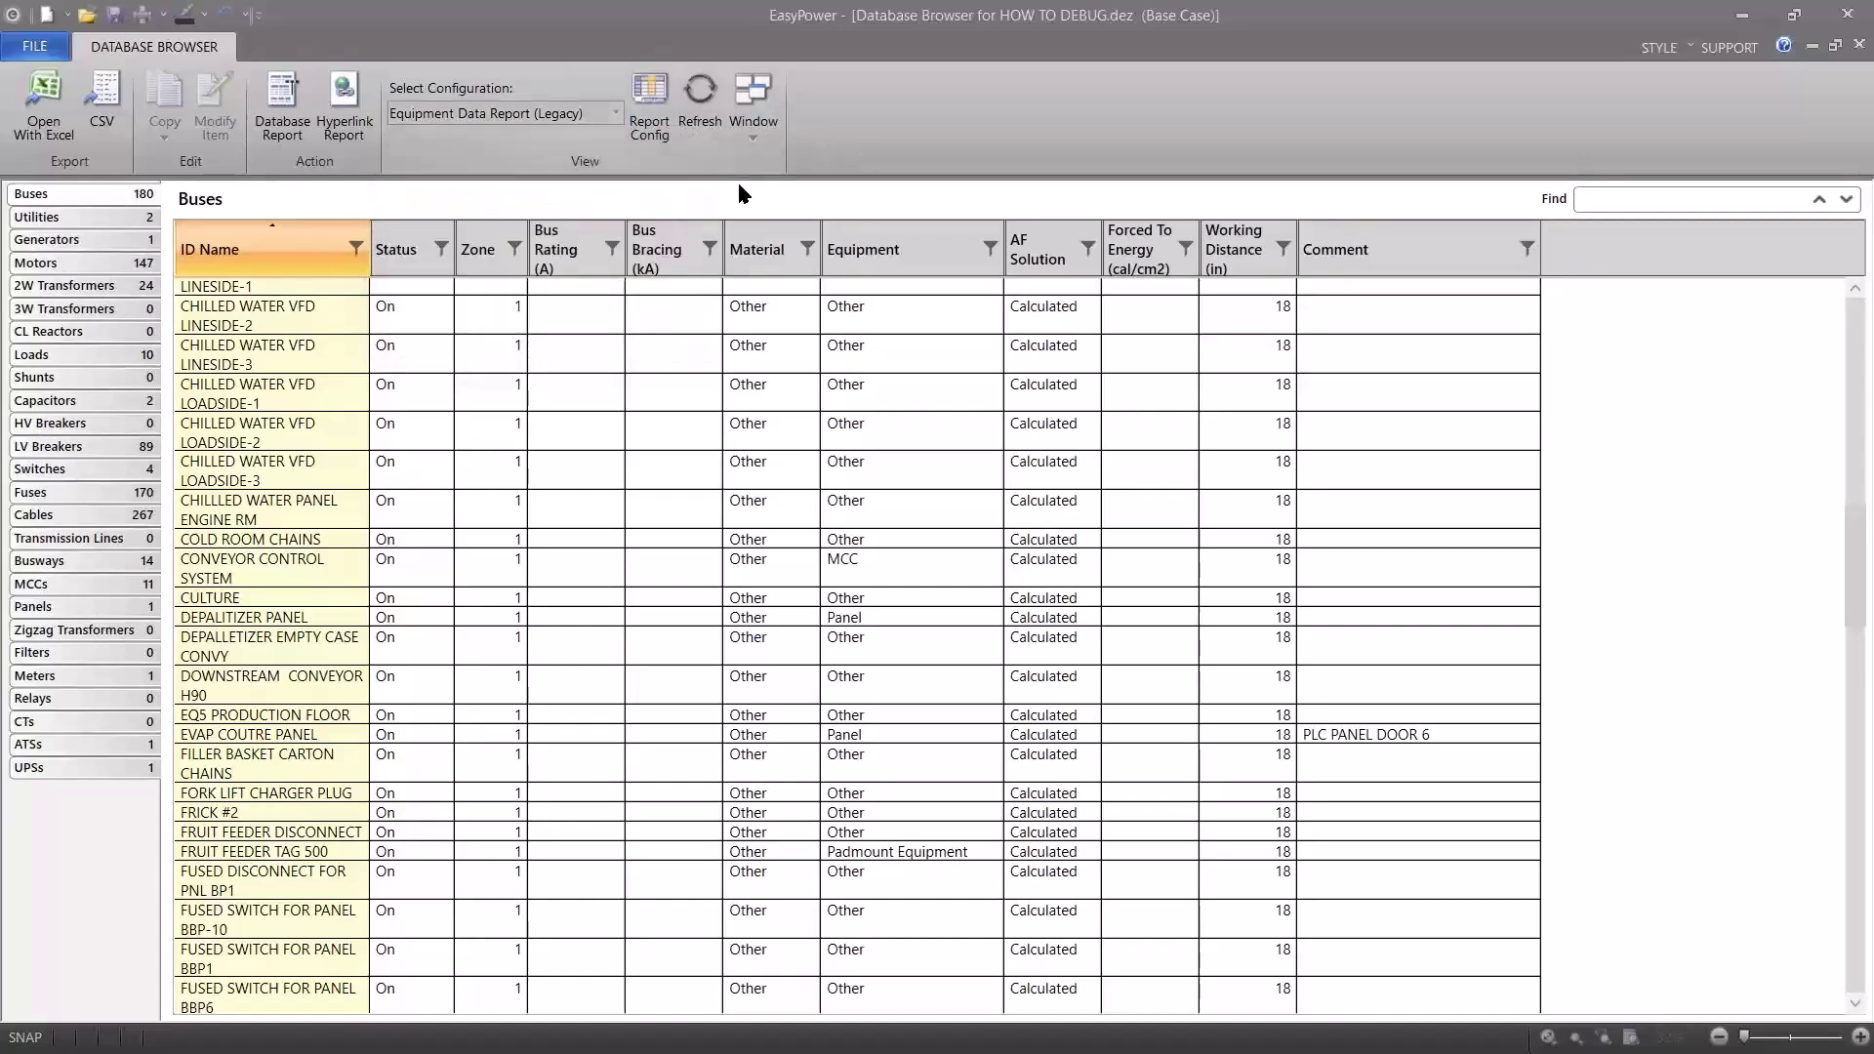
click(611, 121)
click(507, 174)
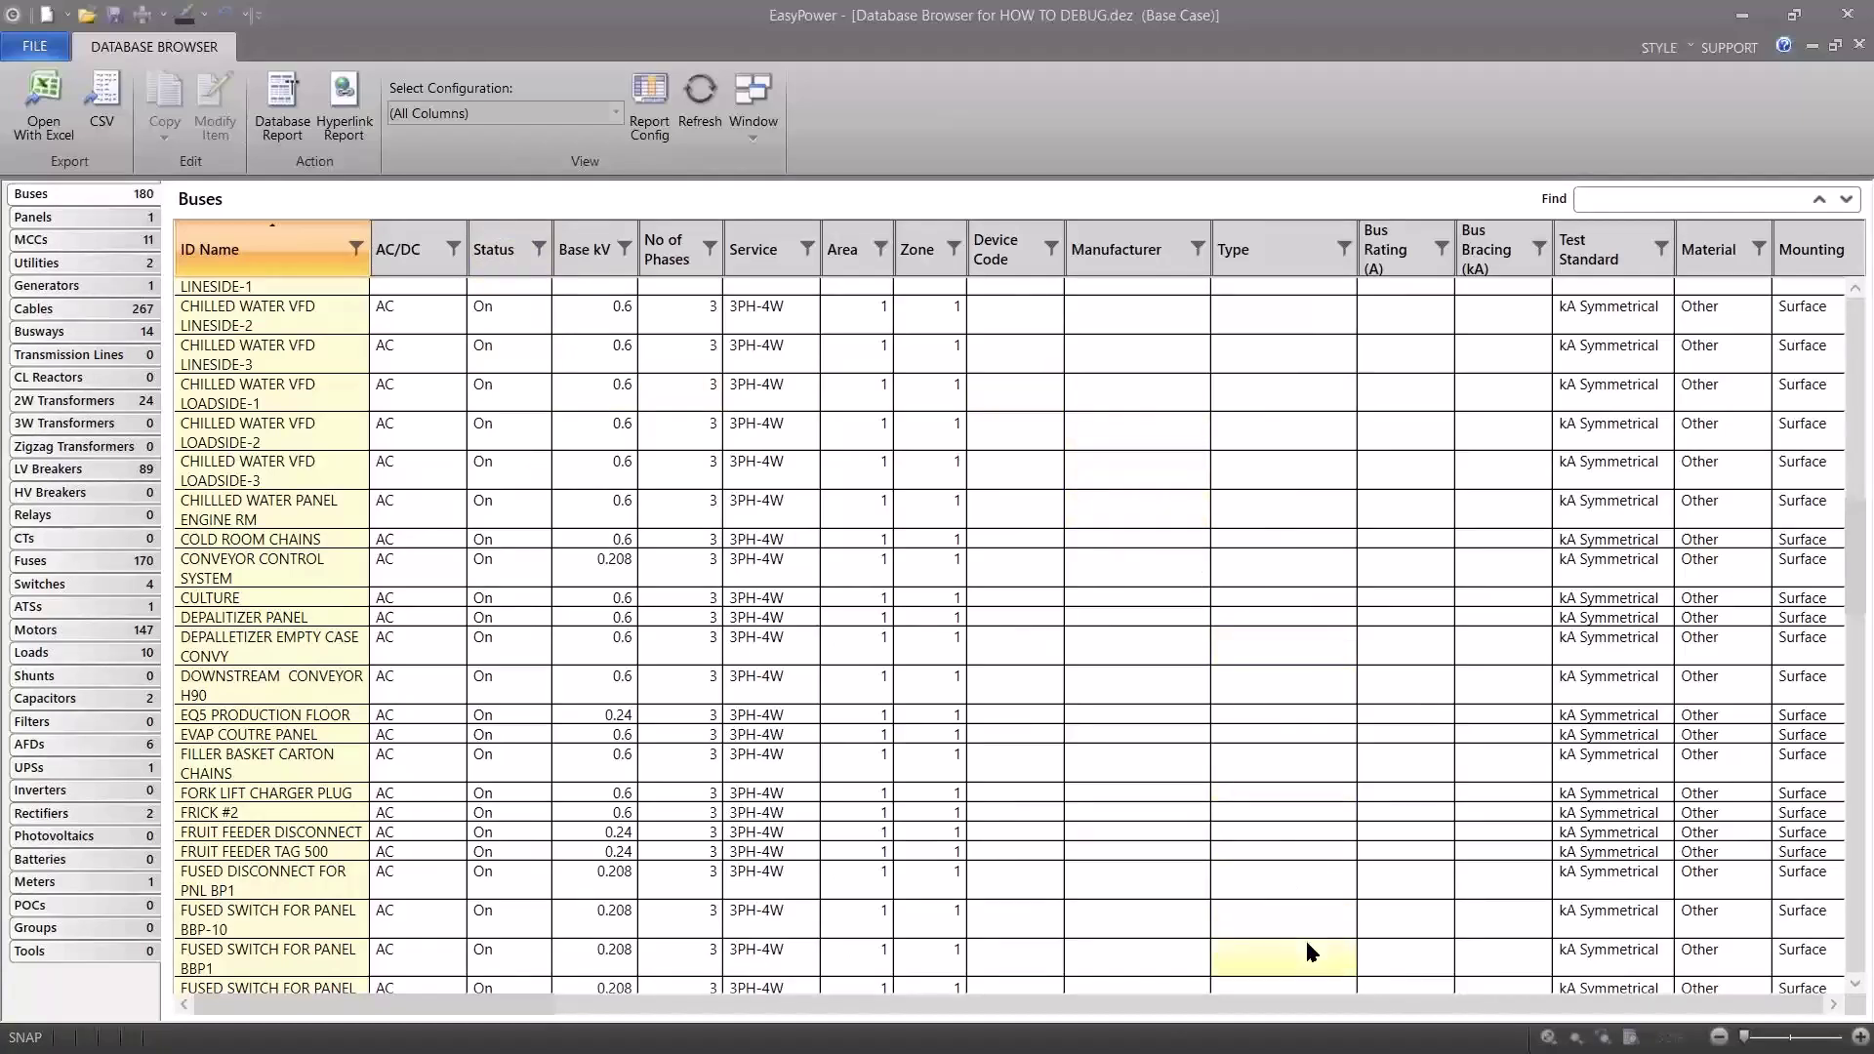
click(1307, 966)
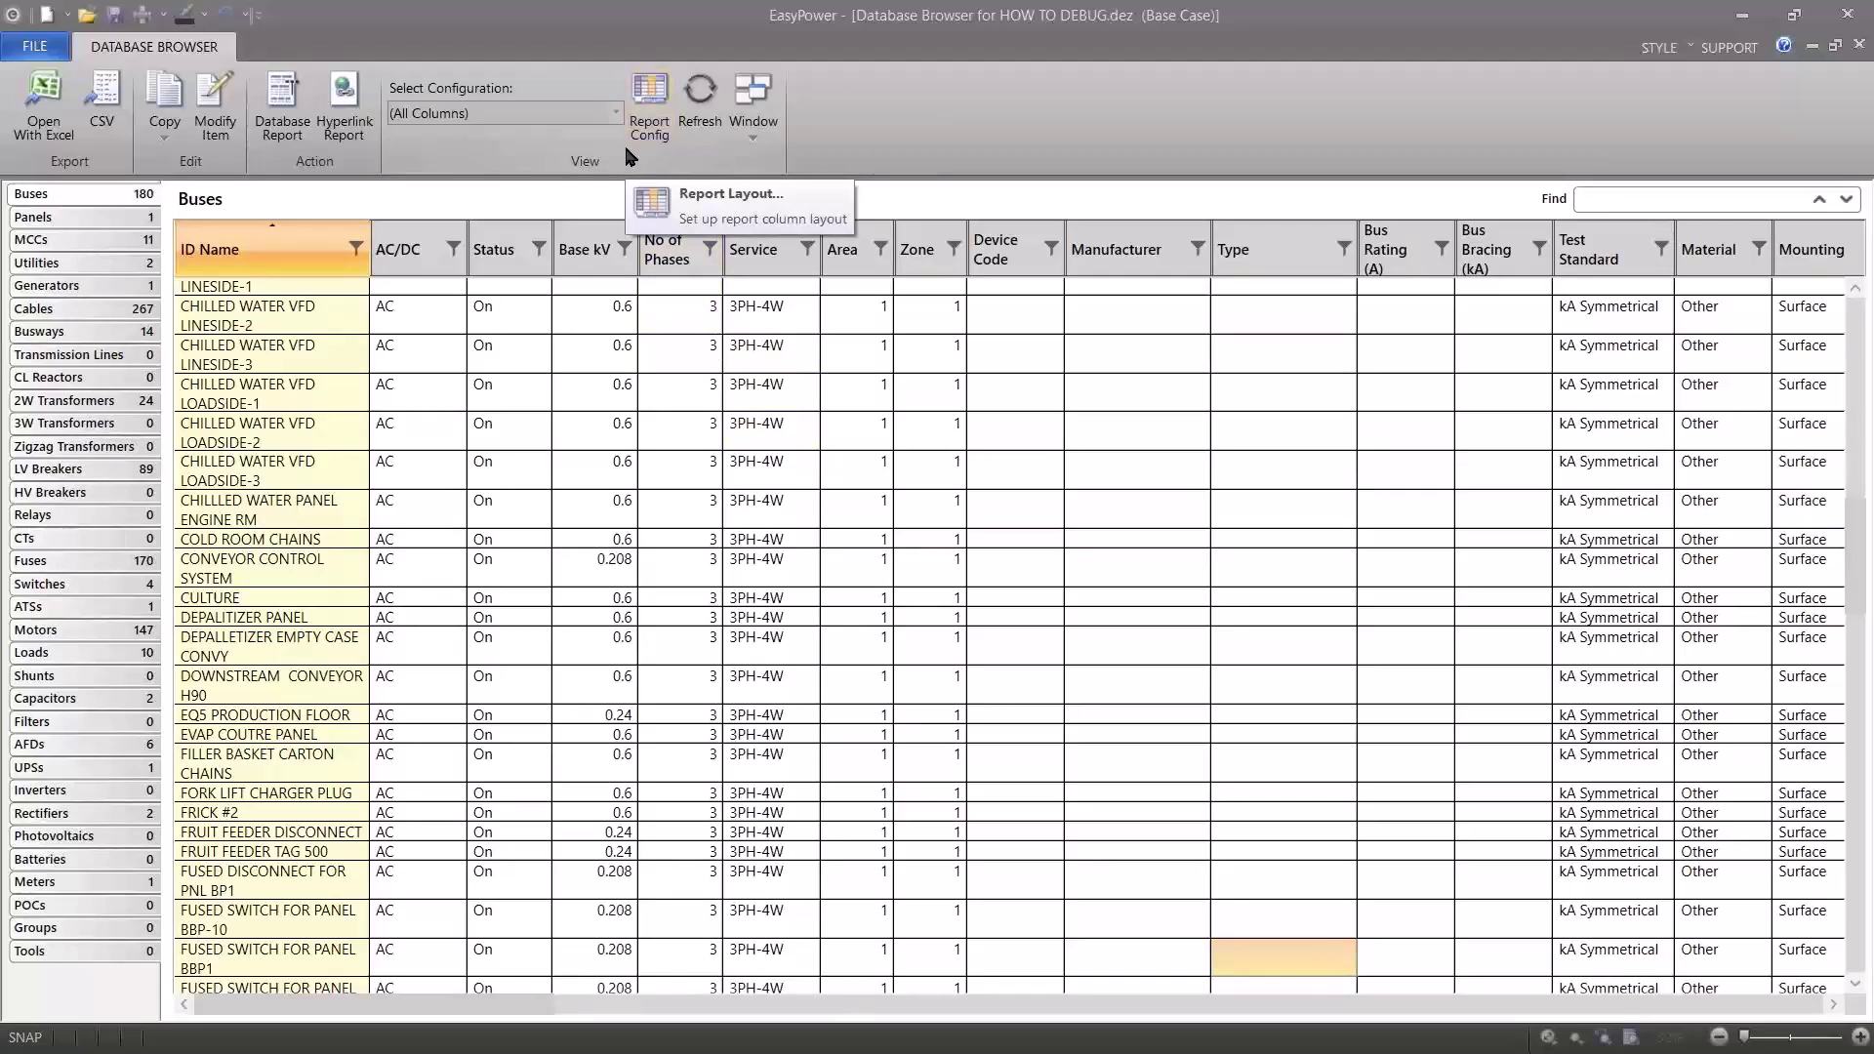
Apply the jimz bkrs configuration and filter the LV Breakers to those with an empty SC Int kA value.
click(616, 113)
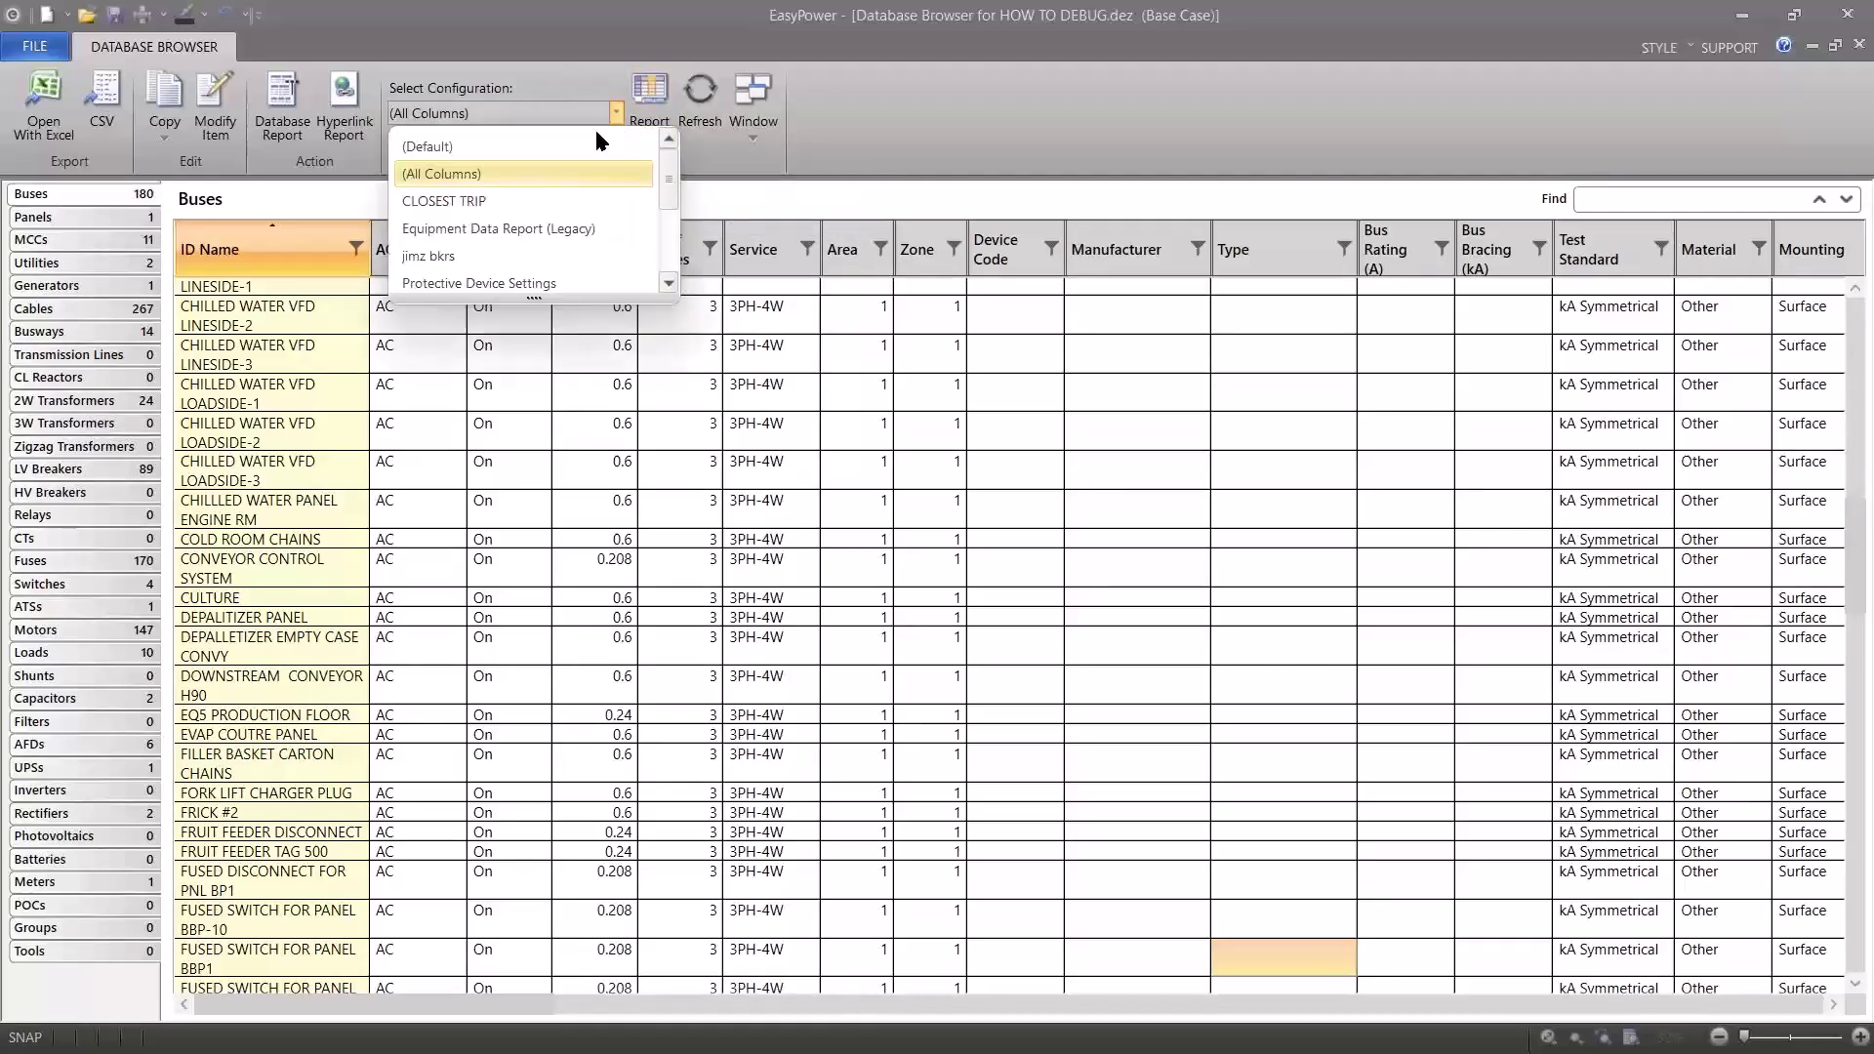
click(472, 256)
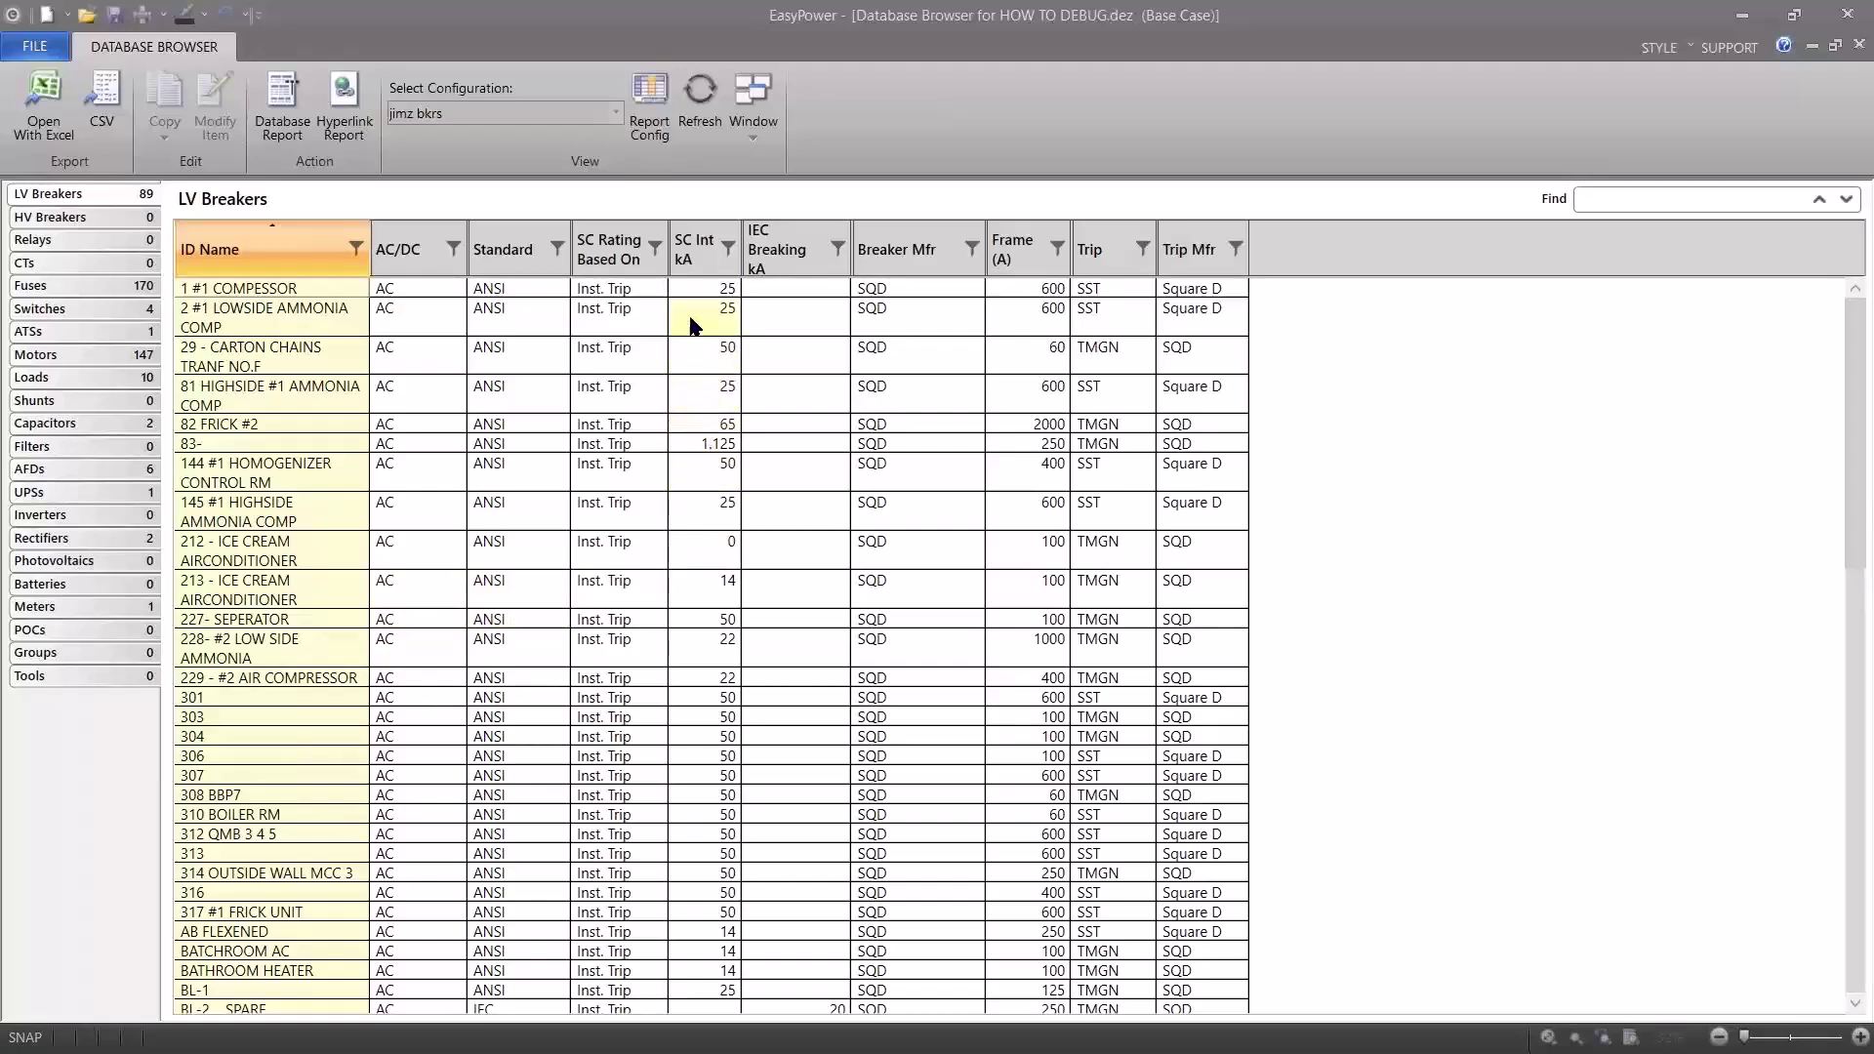
click(727, 250)
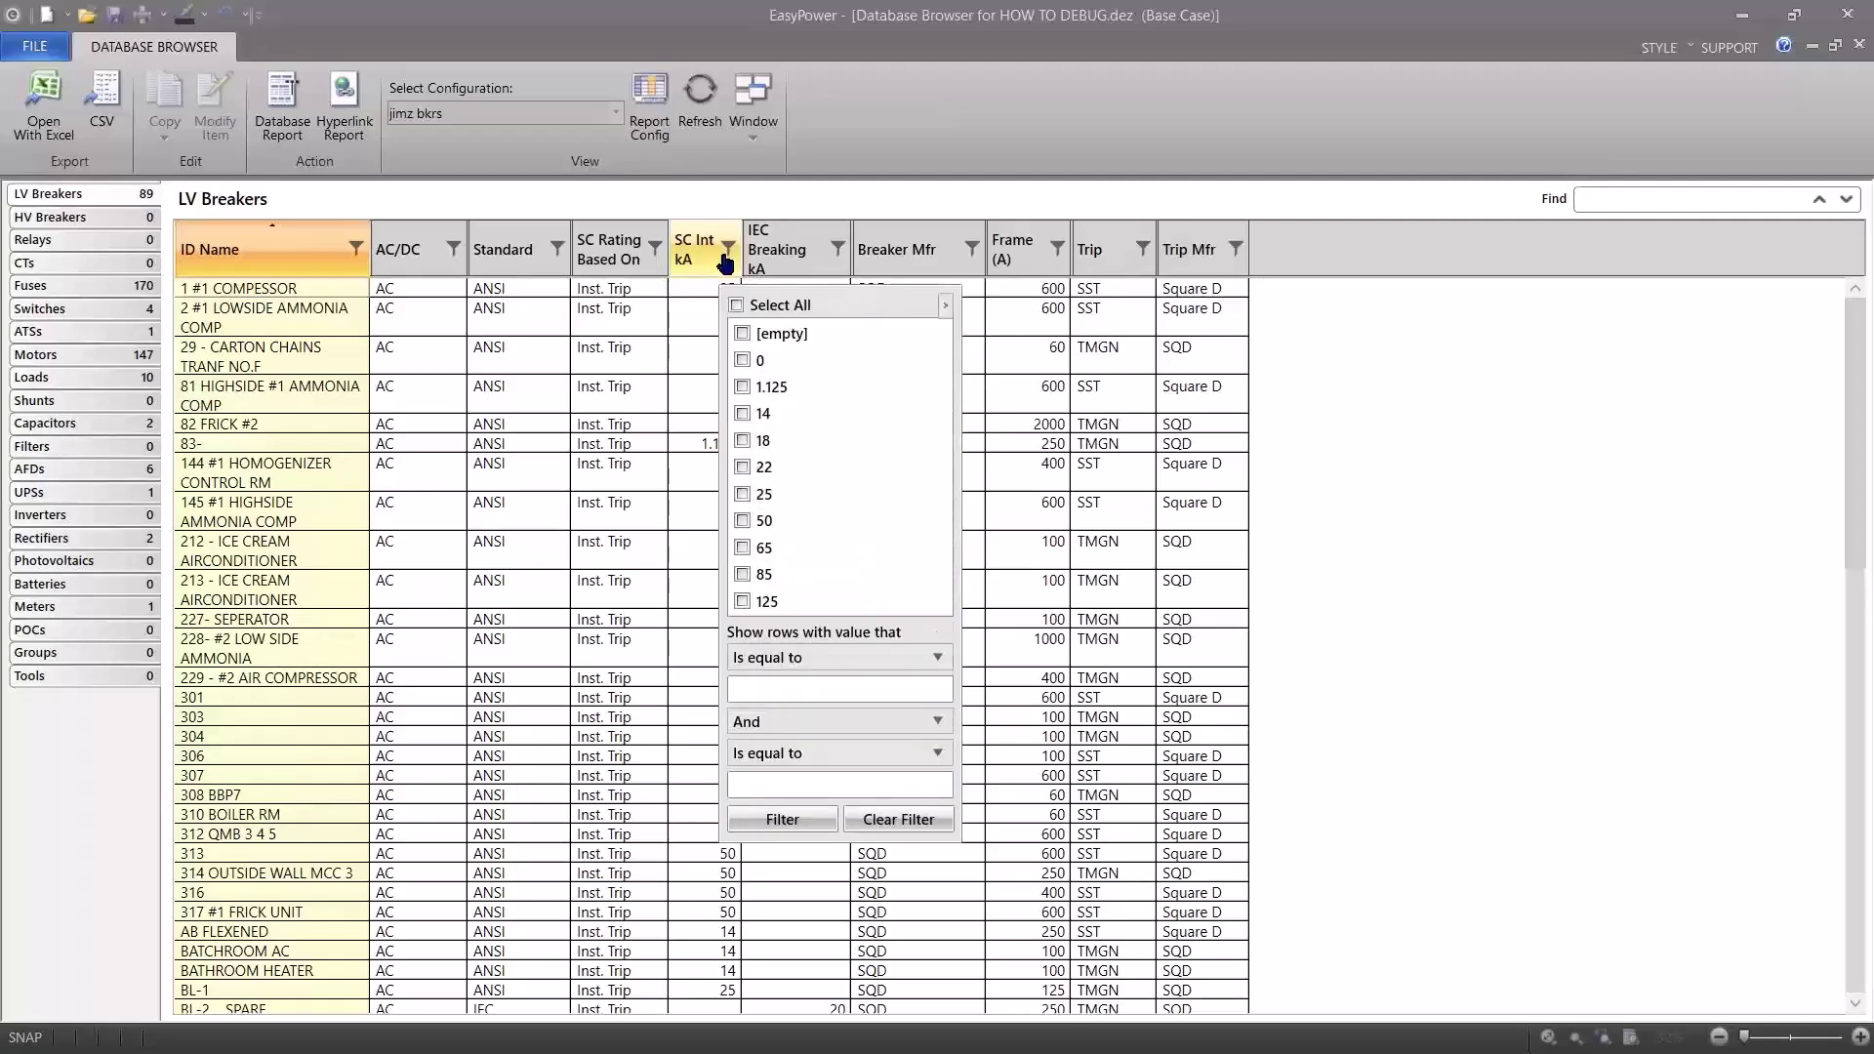
click(742, 335)
click(761, 820)
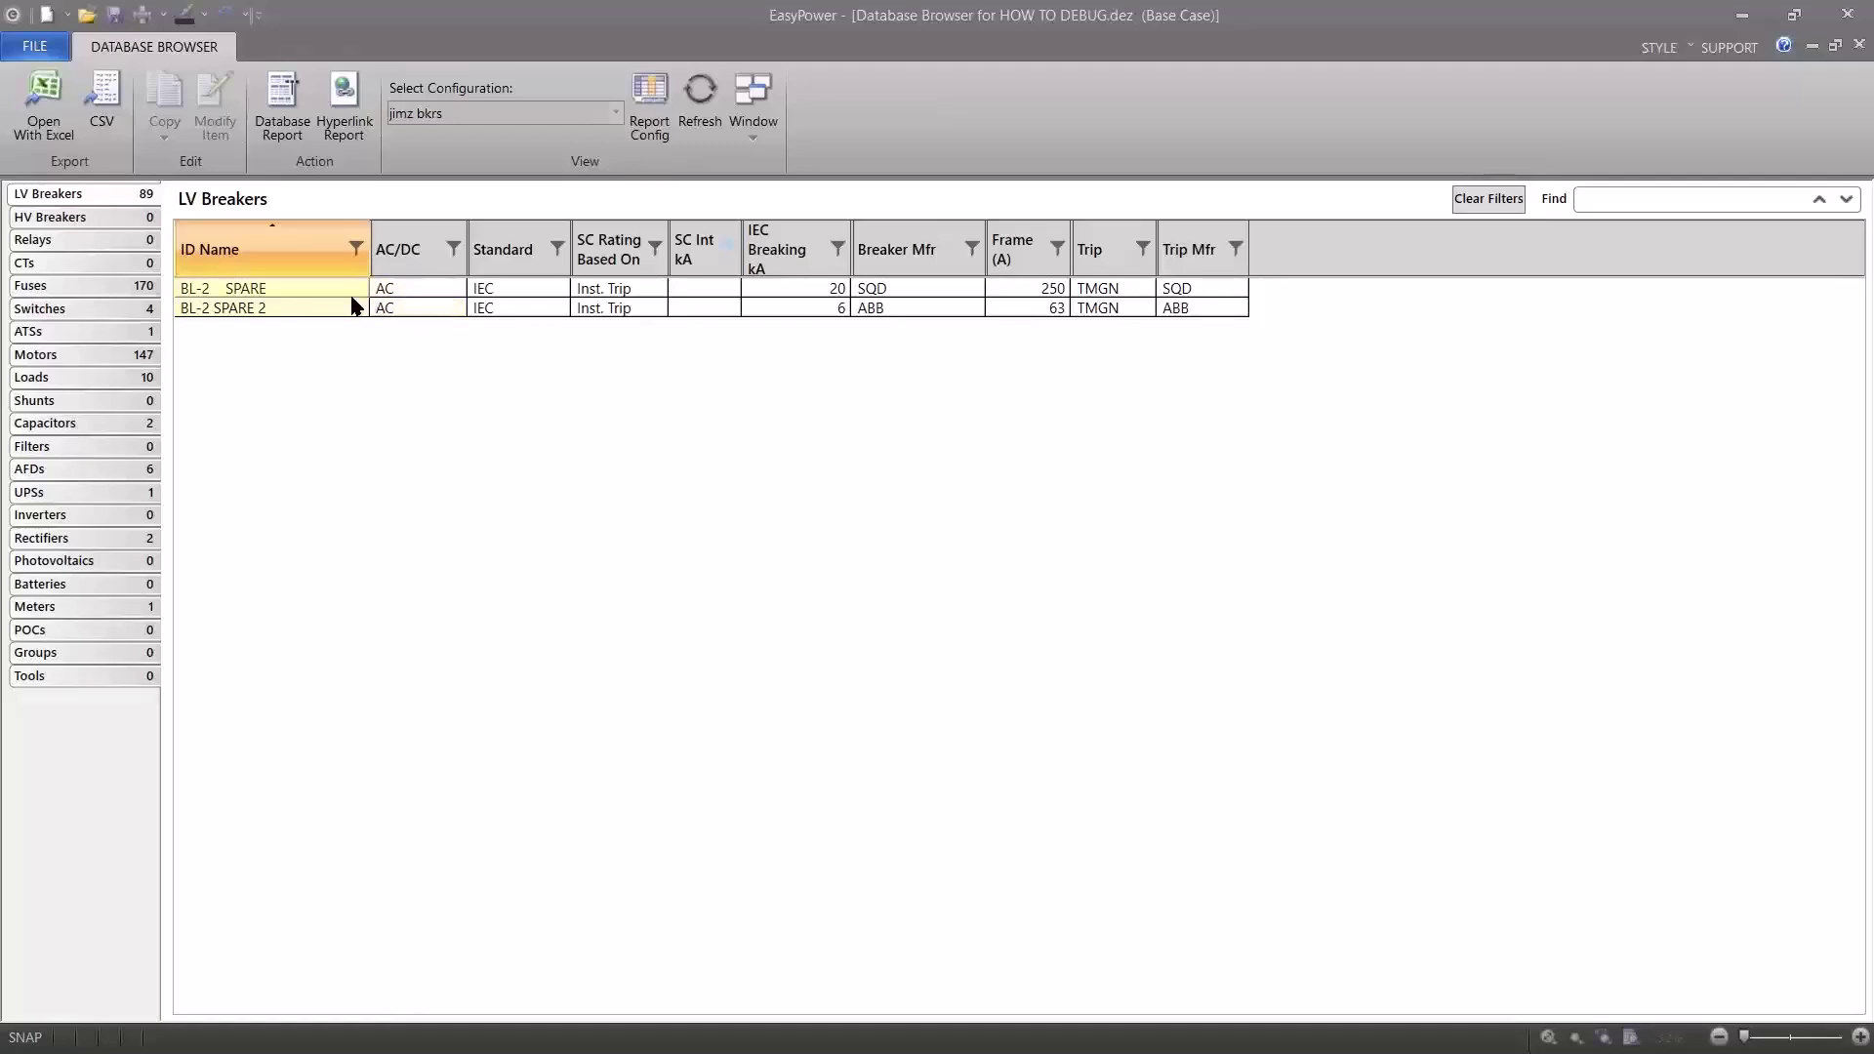
Examine the Standard, SC Int kA and IEC Breaking kA fields of the two filtered BL-2 spare breakers.
click(473, 290)
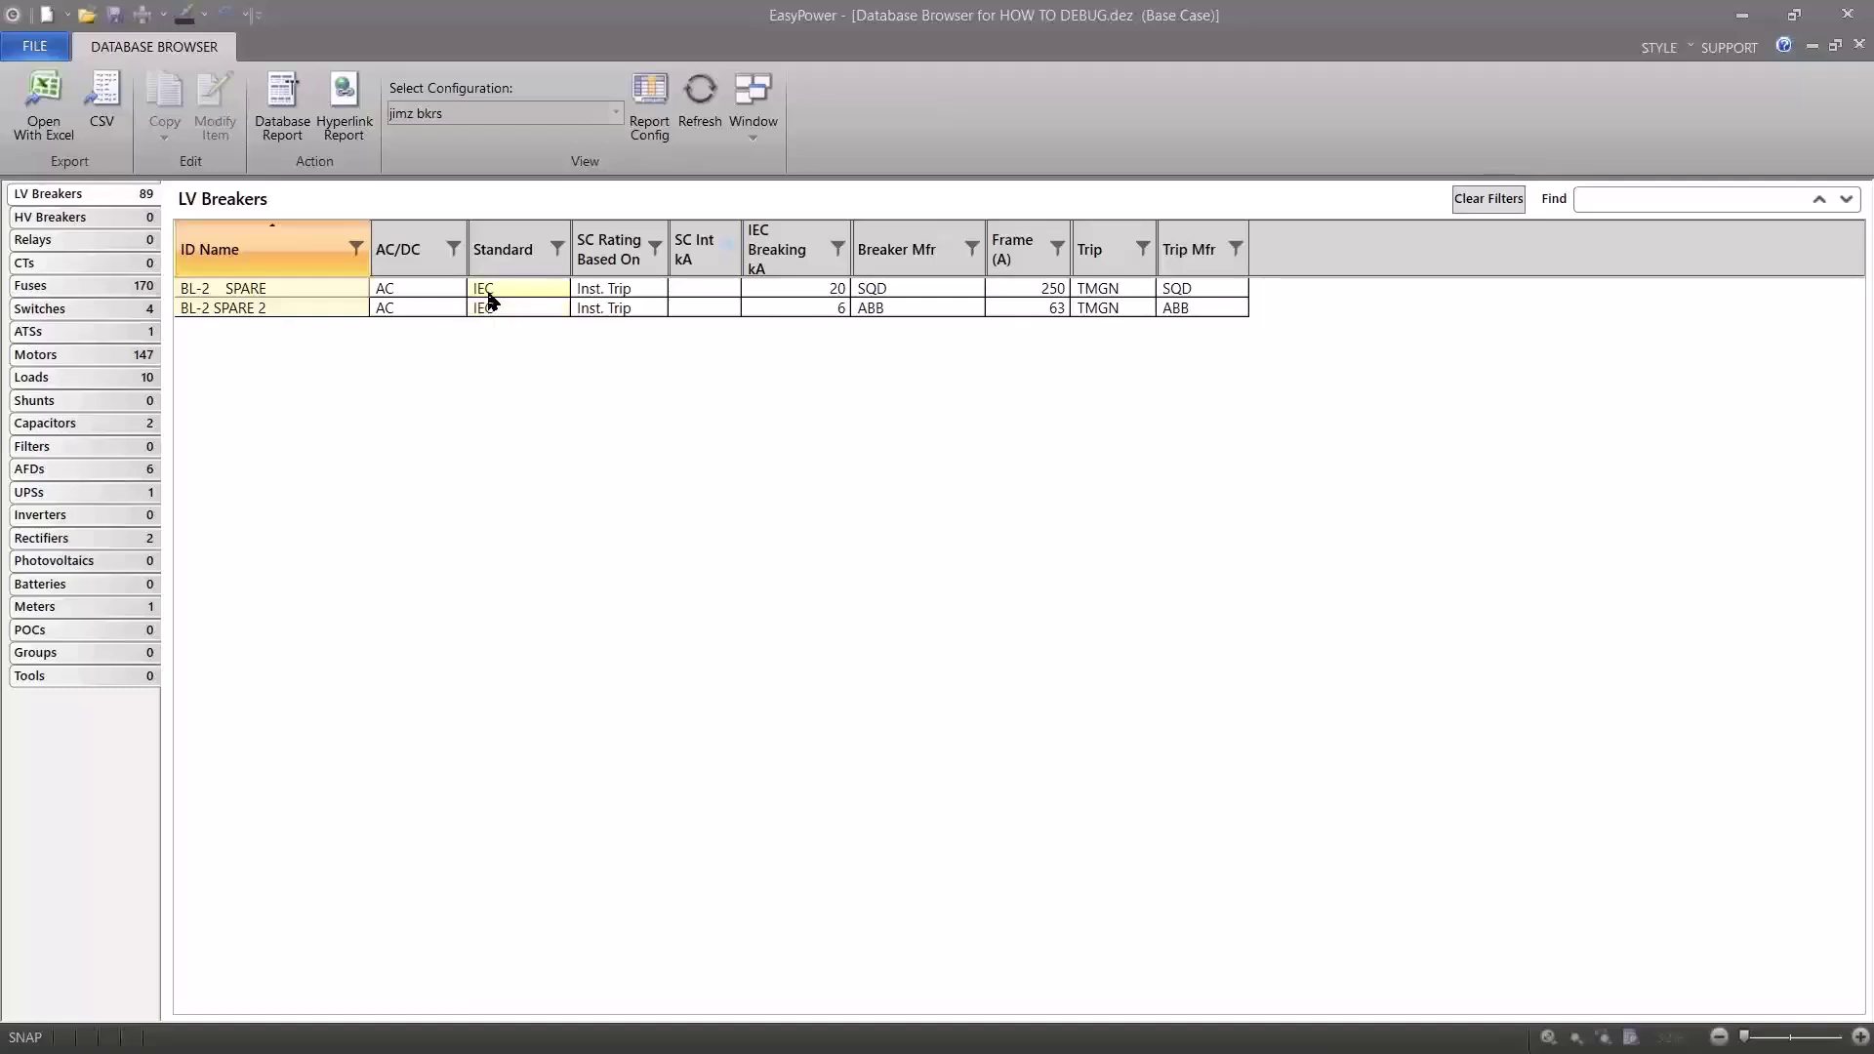
click(672, 290)
click(676, 310)
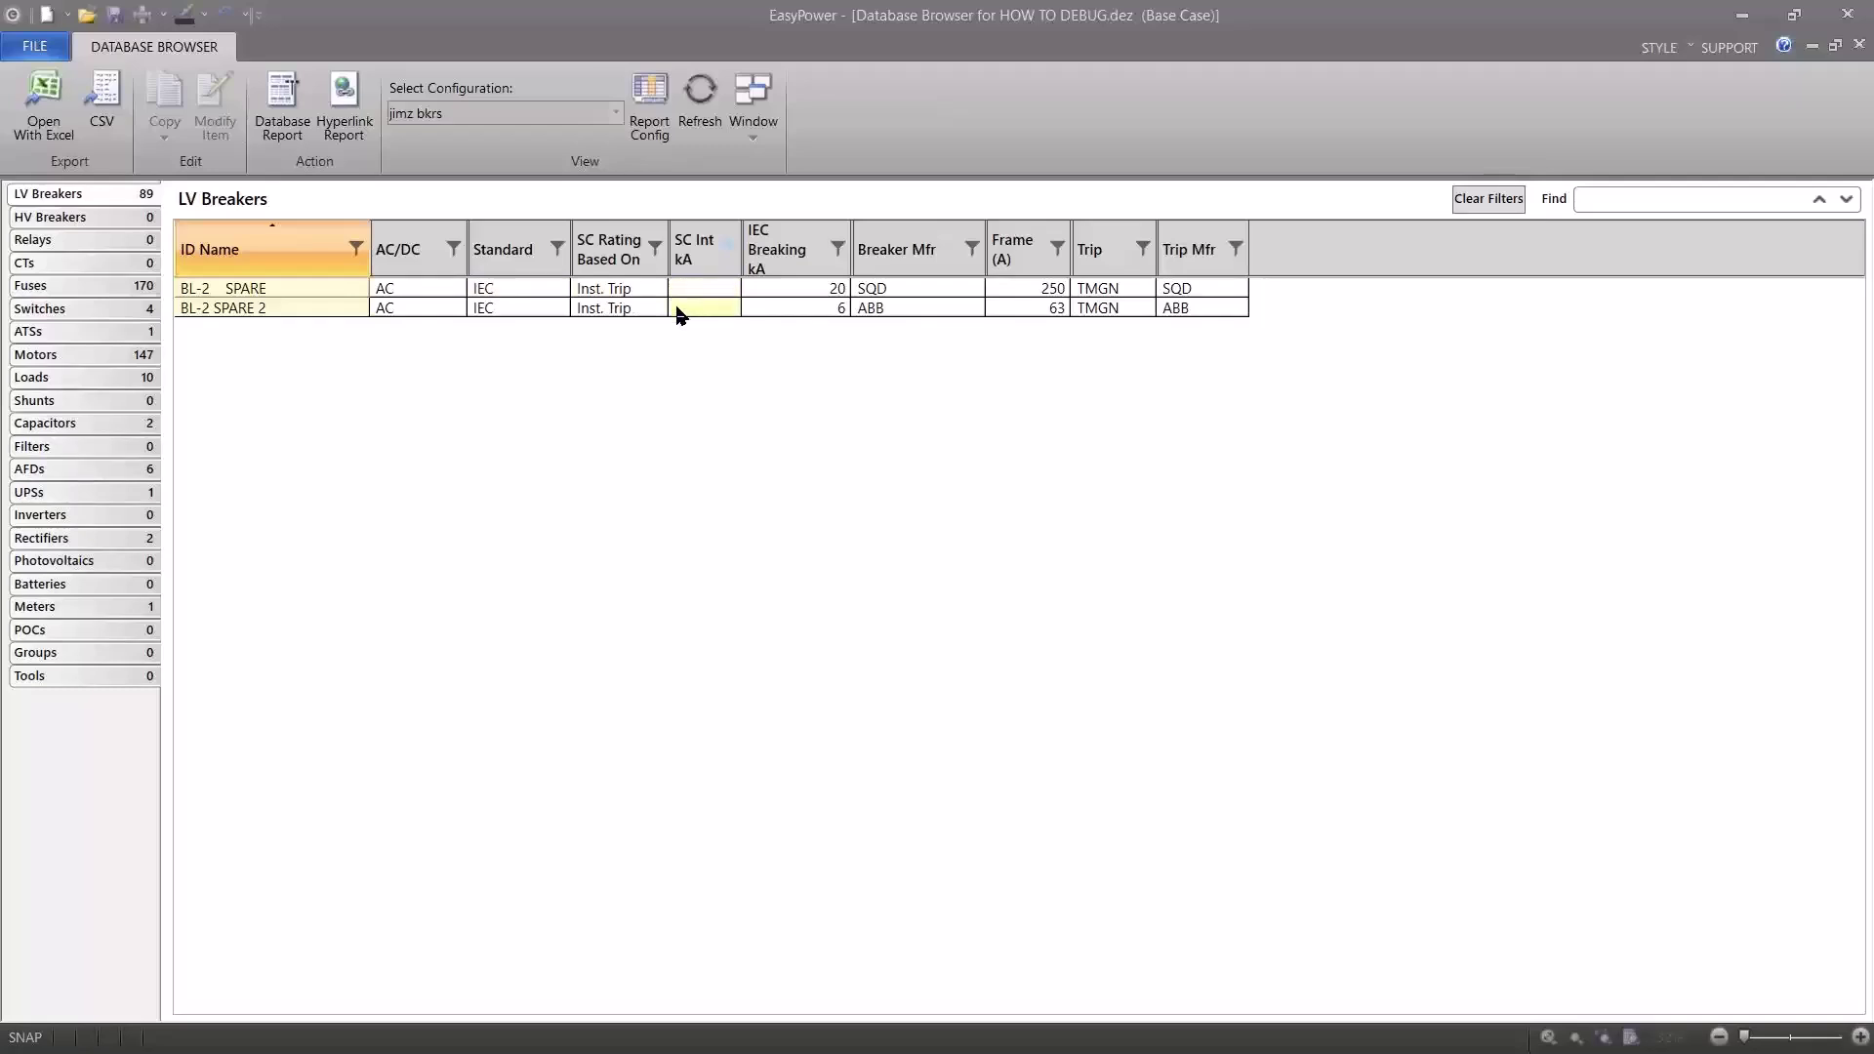
click(778, 290)
click(730, 289)
key(Left)
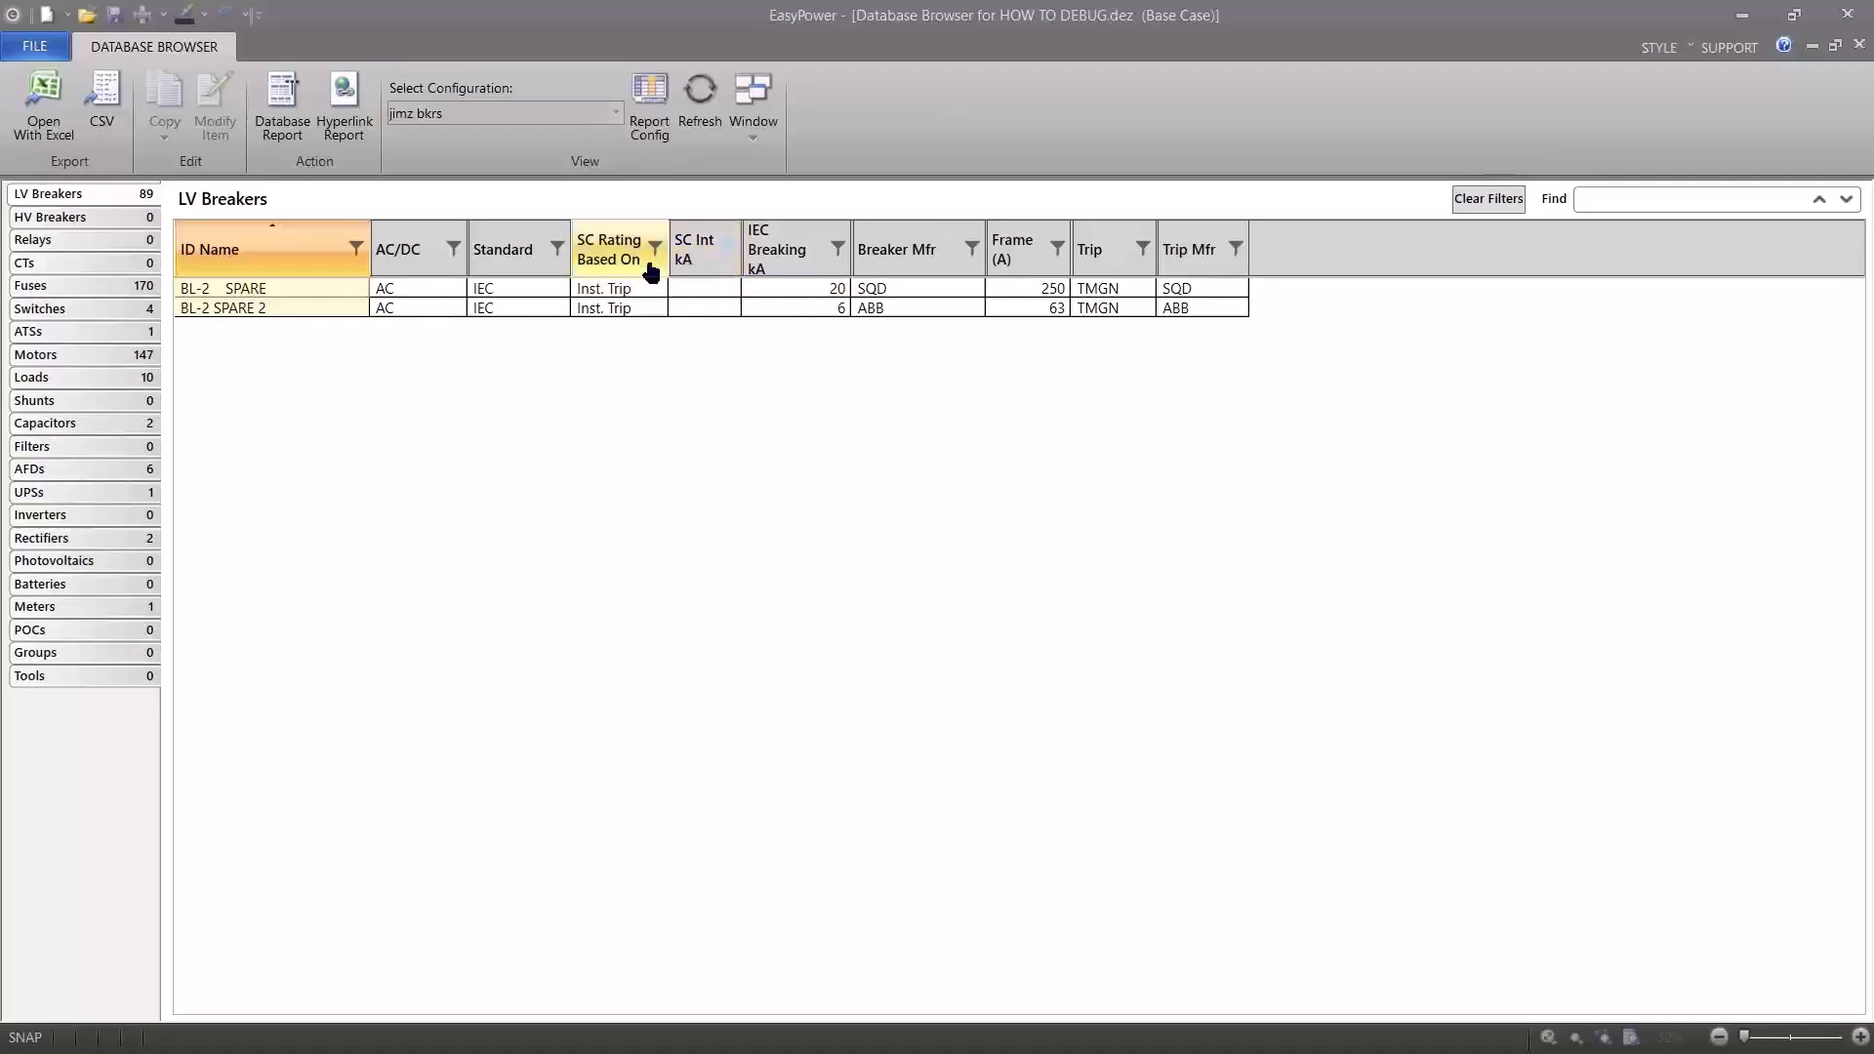
Sort the LV Breakers by SC Int kA and replace the empty-value filter on that column with the value 0.
click(715, 255)
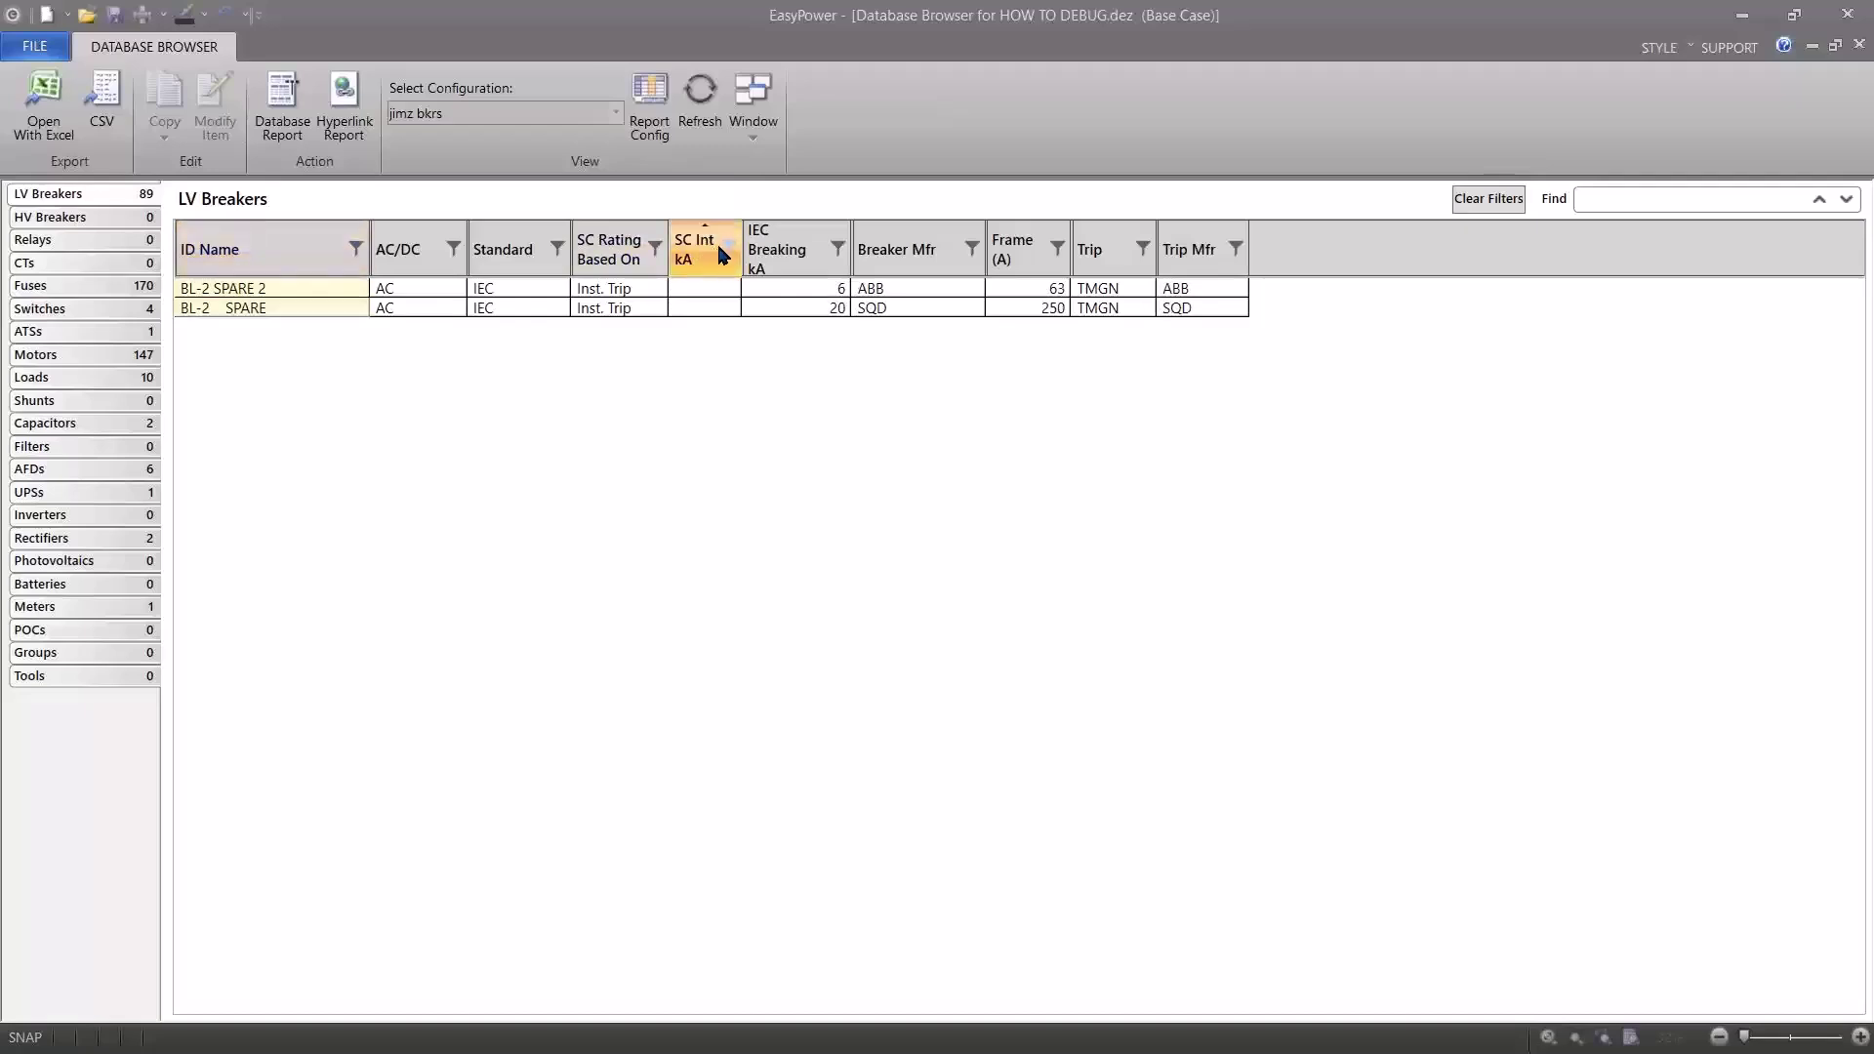
click(727, 251)
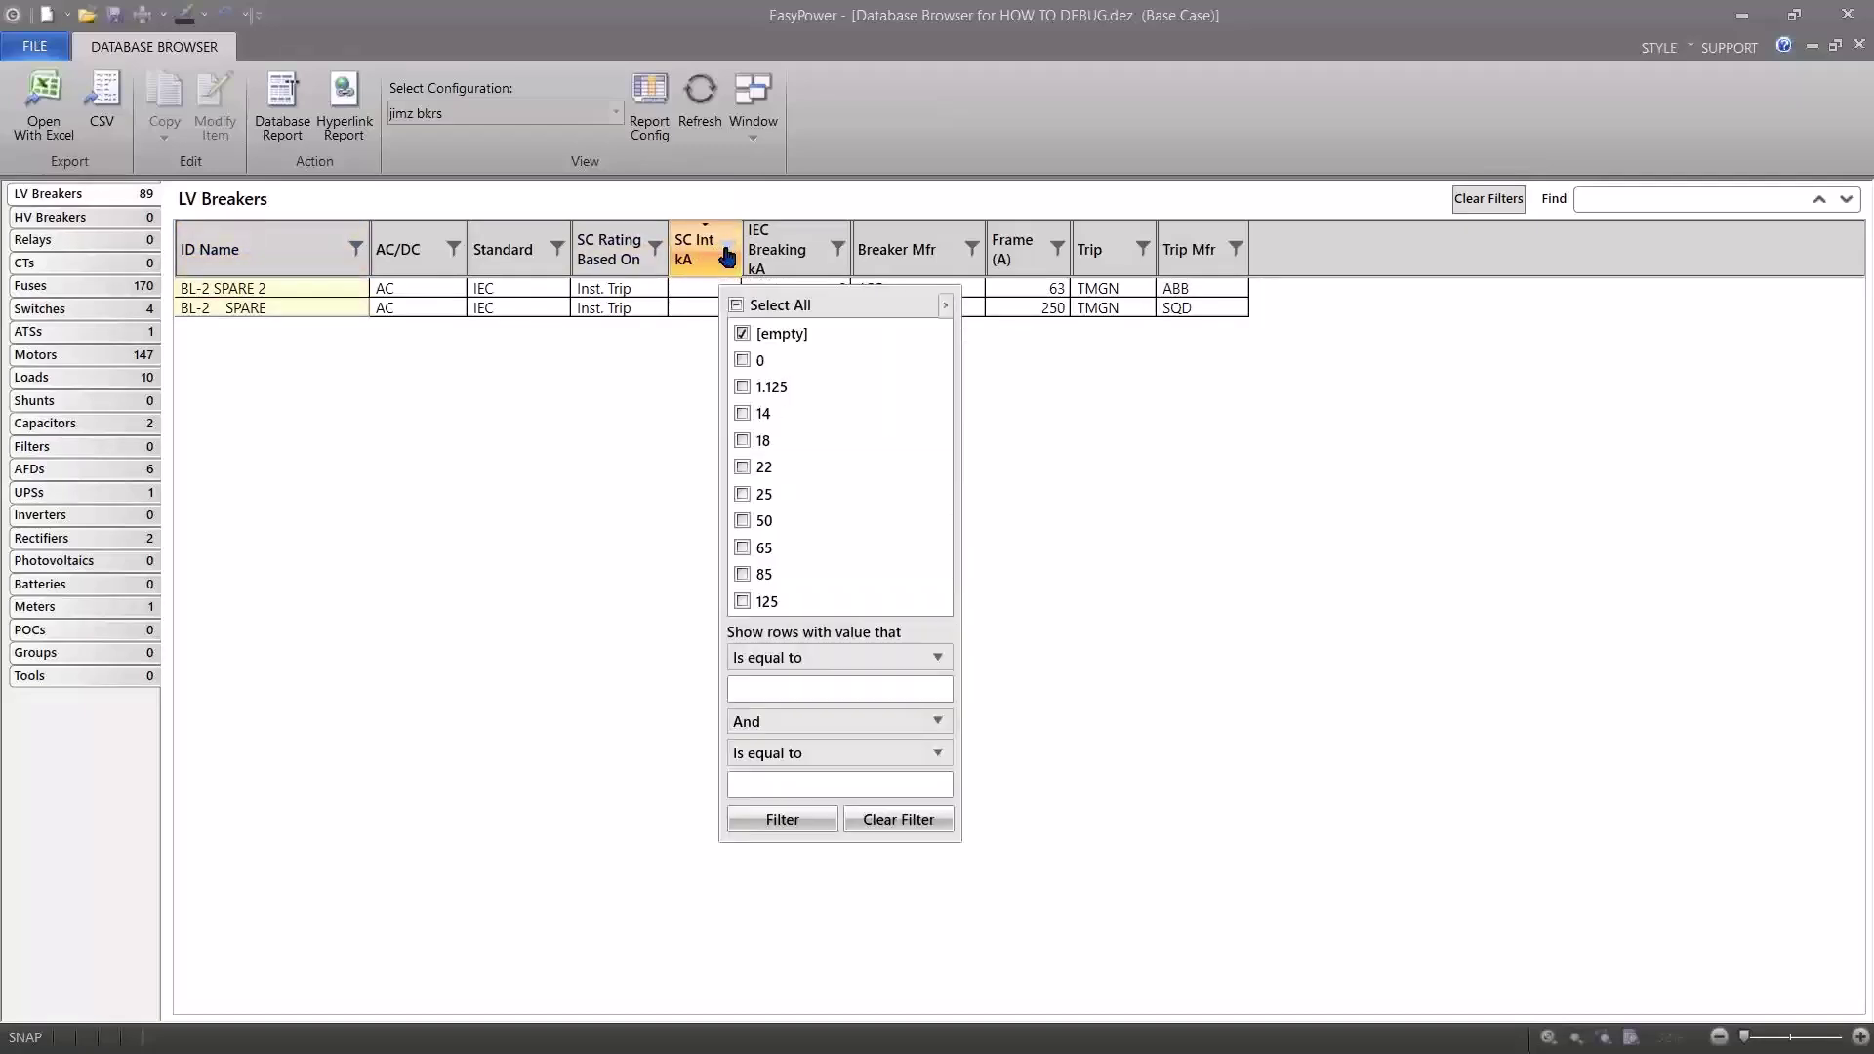
click(852, 815)
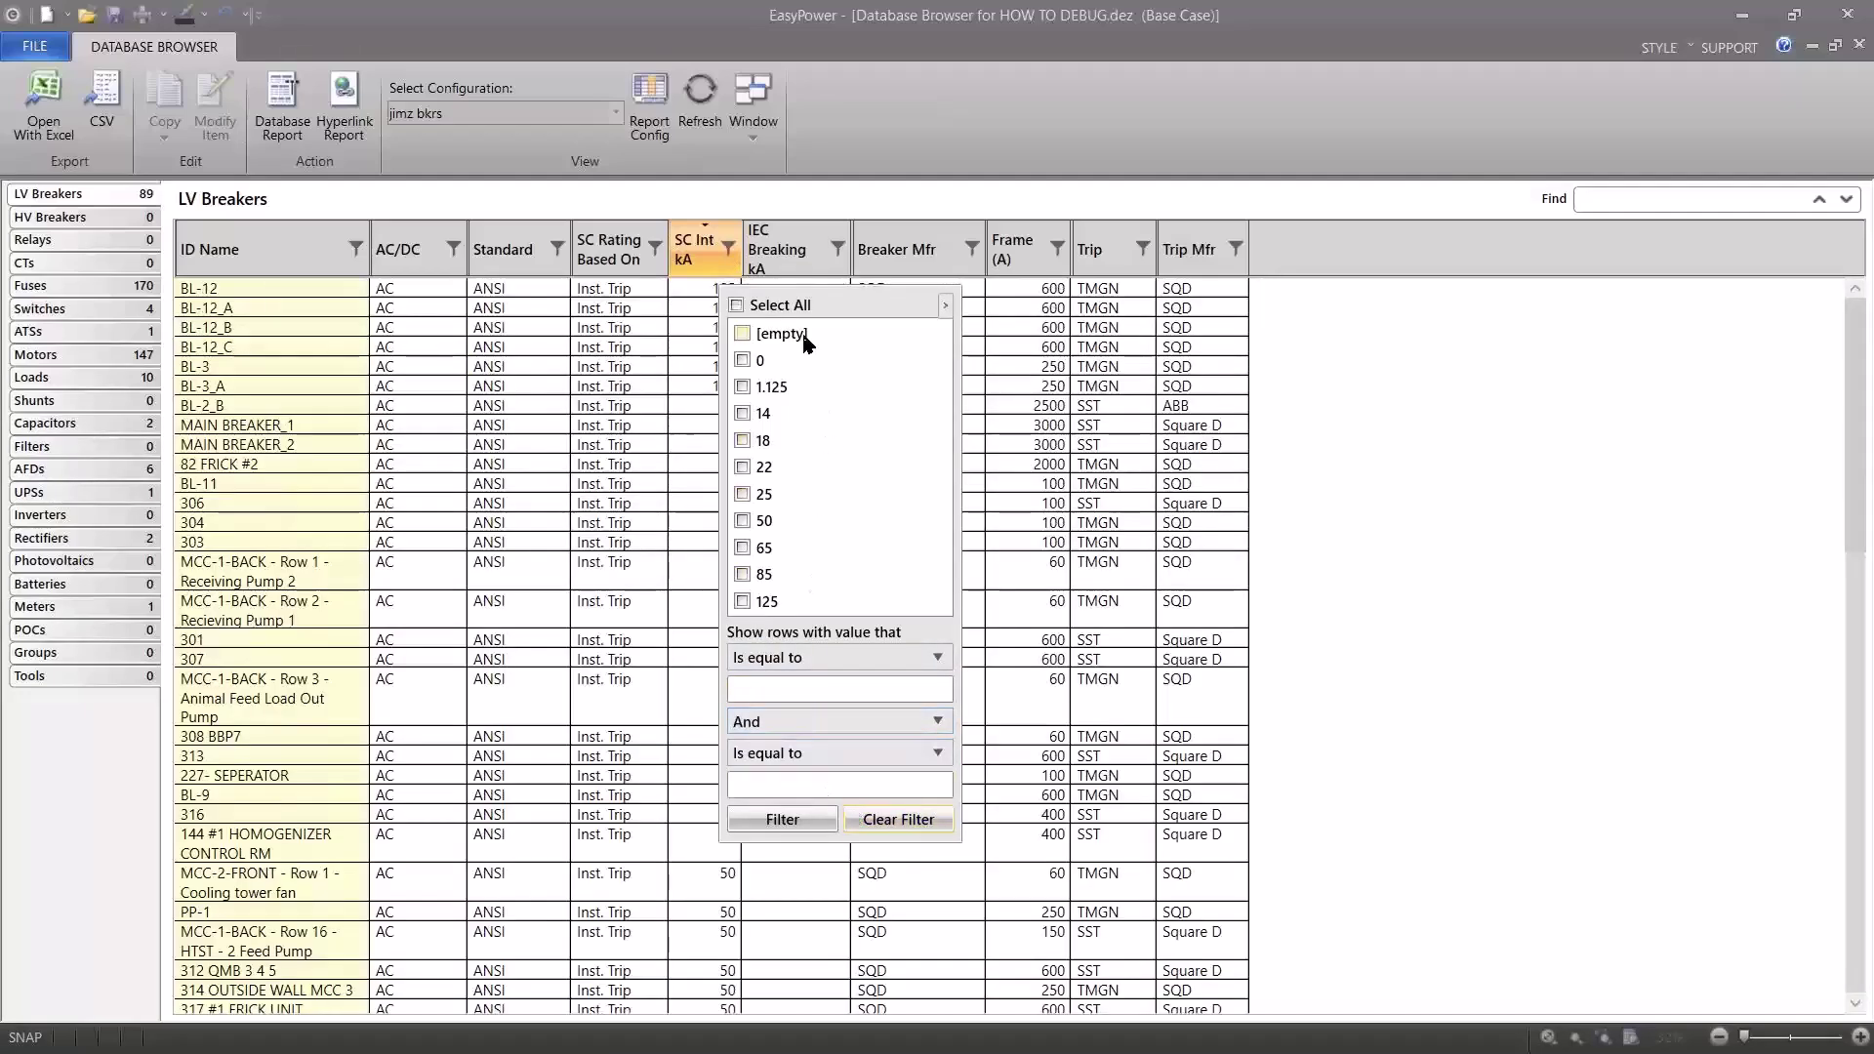
click(754, 360)
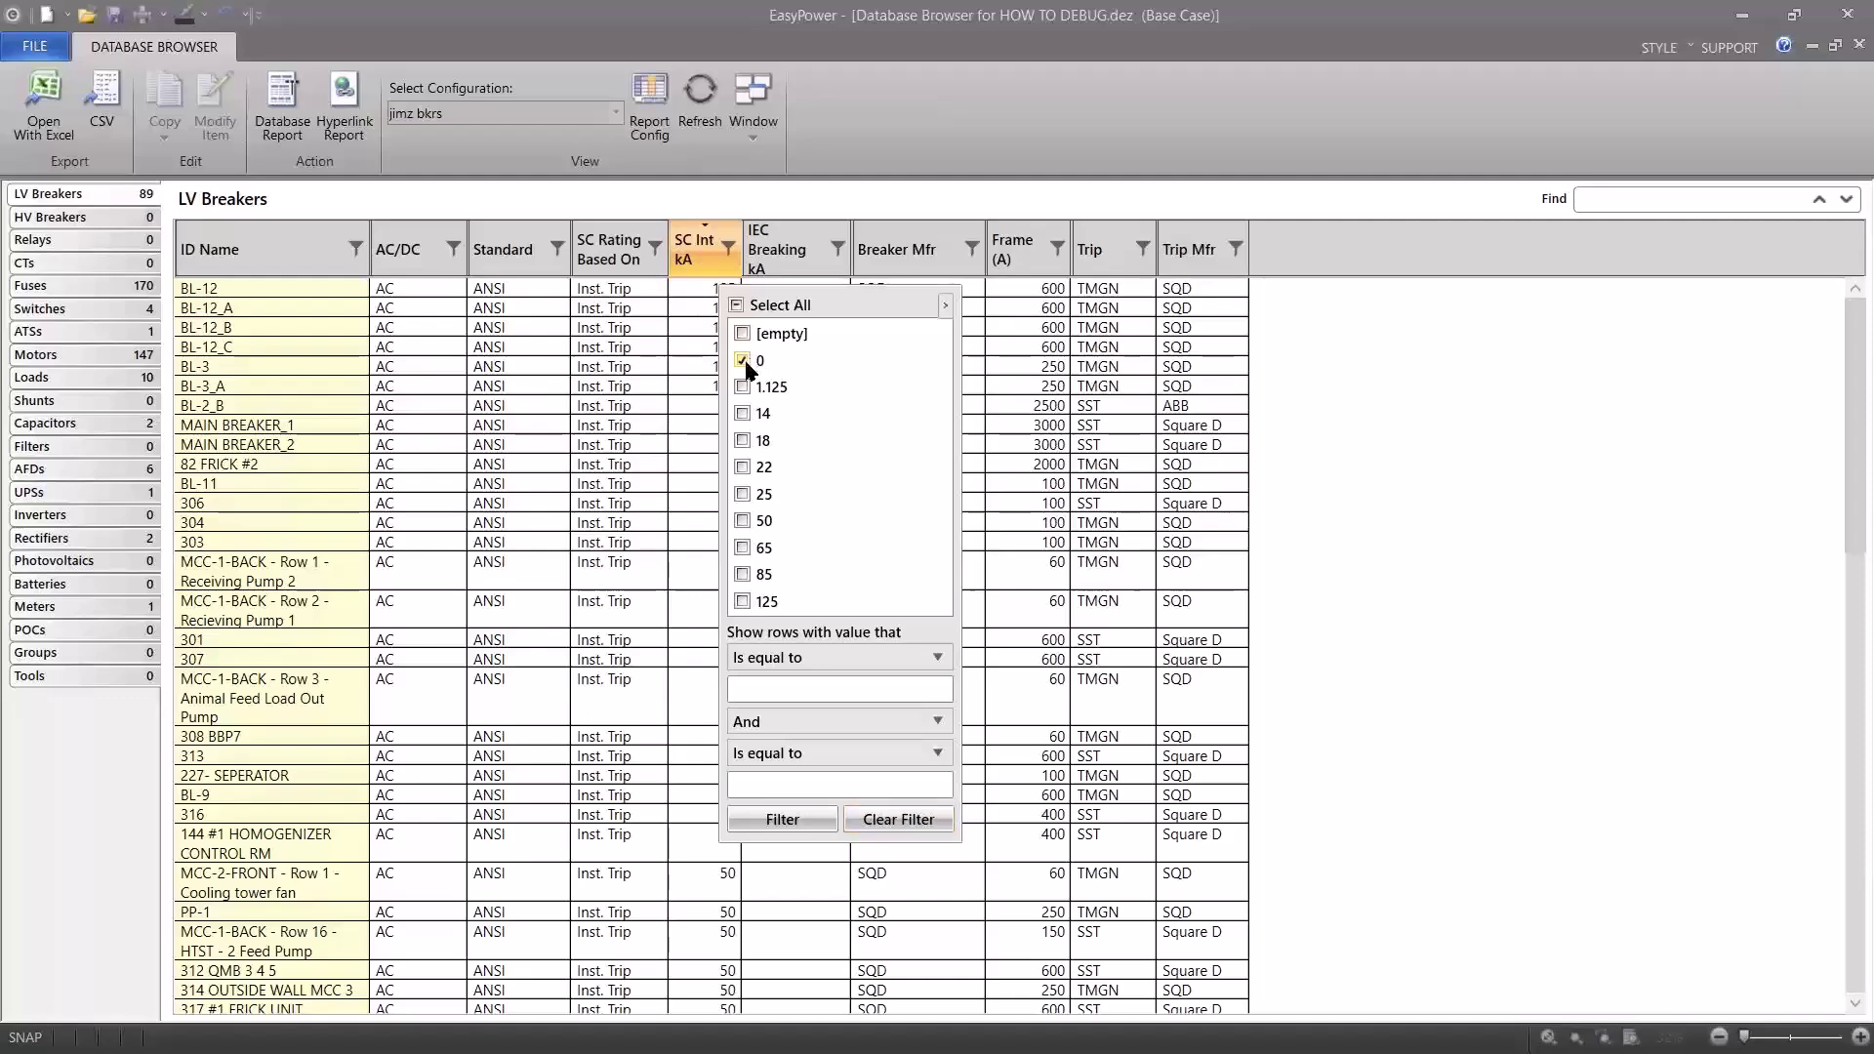
click(782, 817)
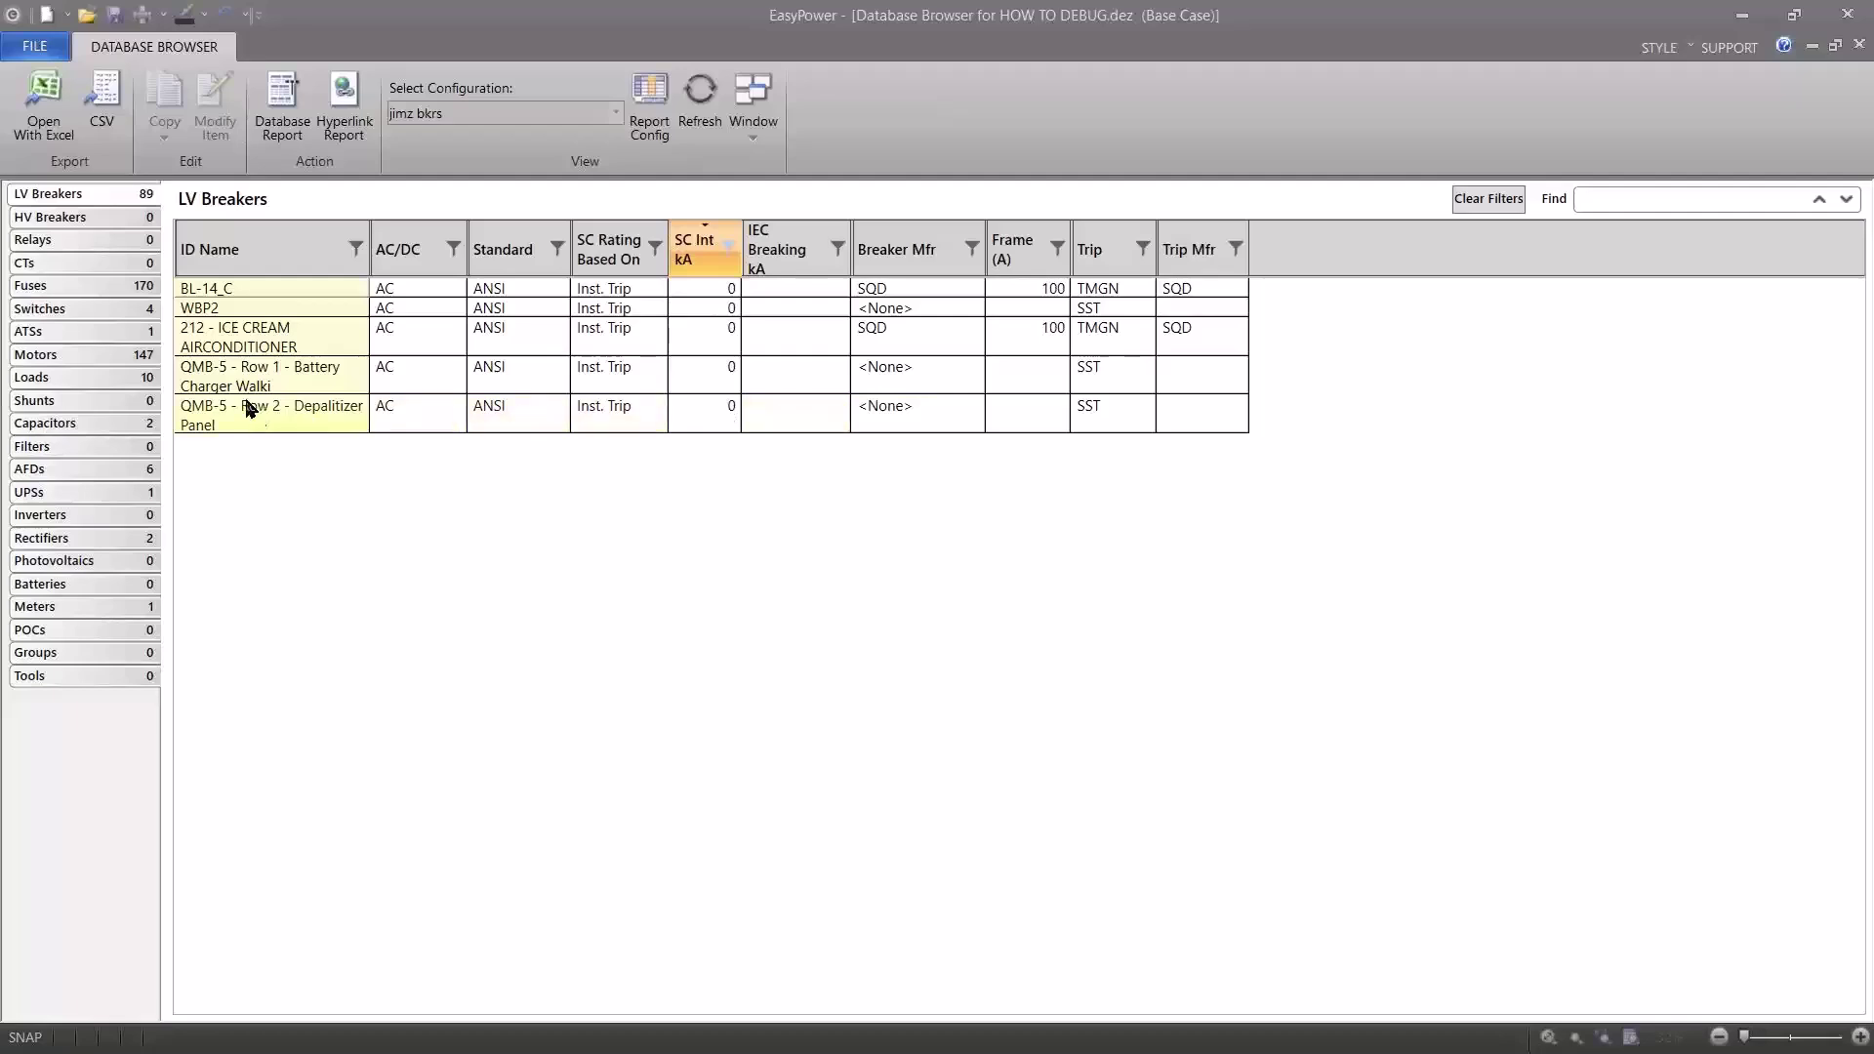
Open the data of breaker BL-14_C for modification and review its specifications, short circuit ratings and phase trip settings.
right_click(225, 290)
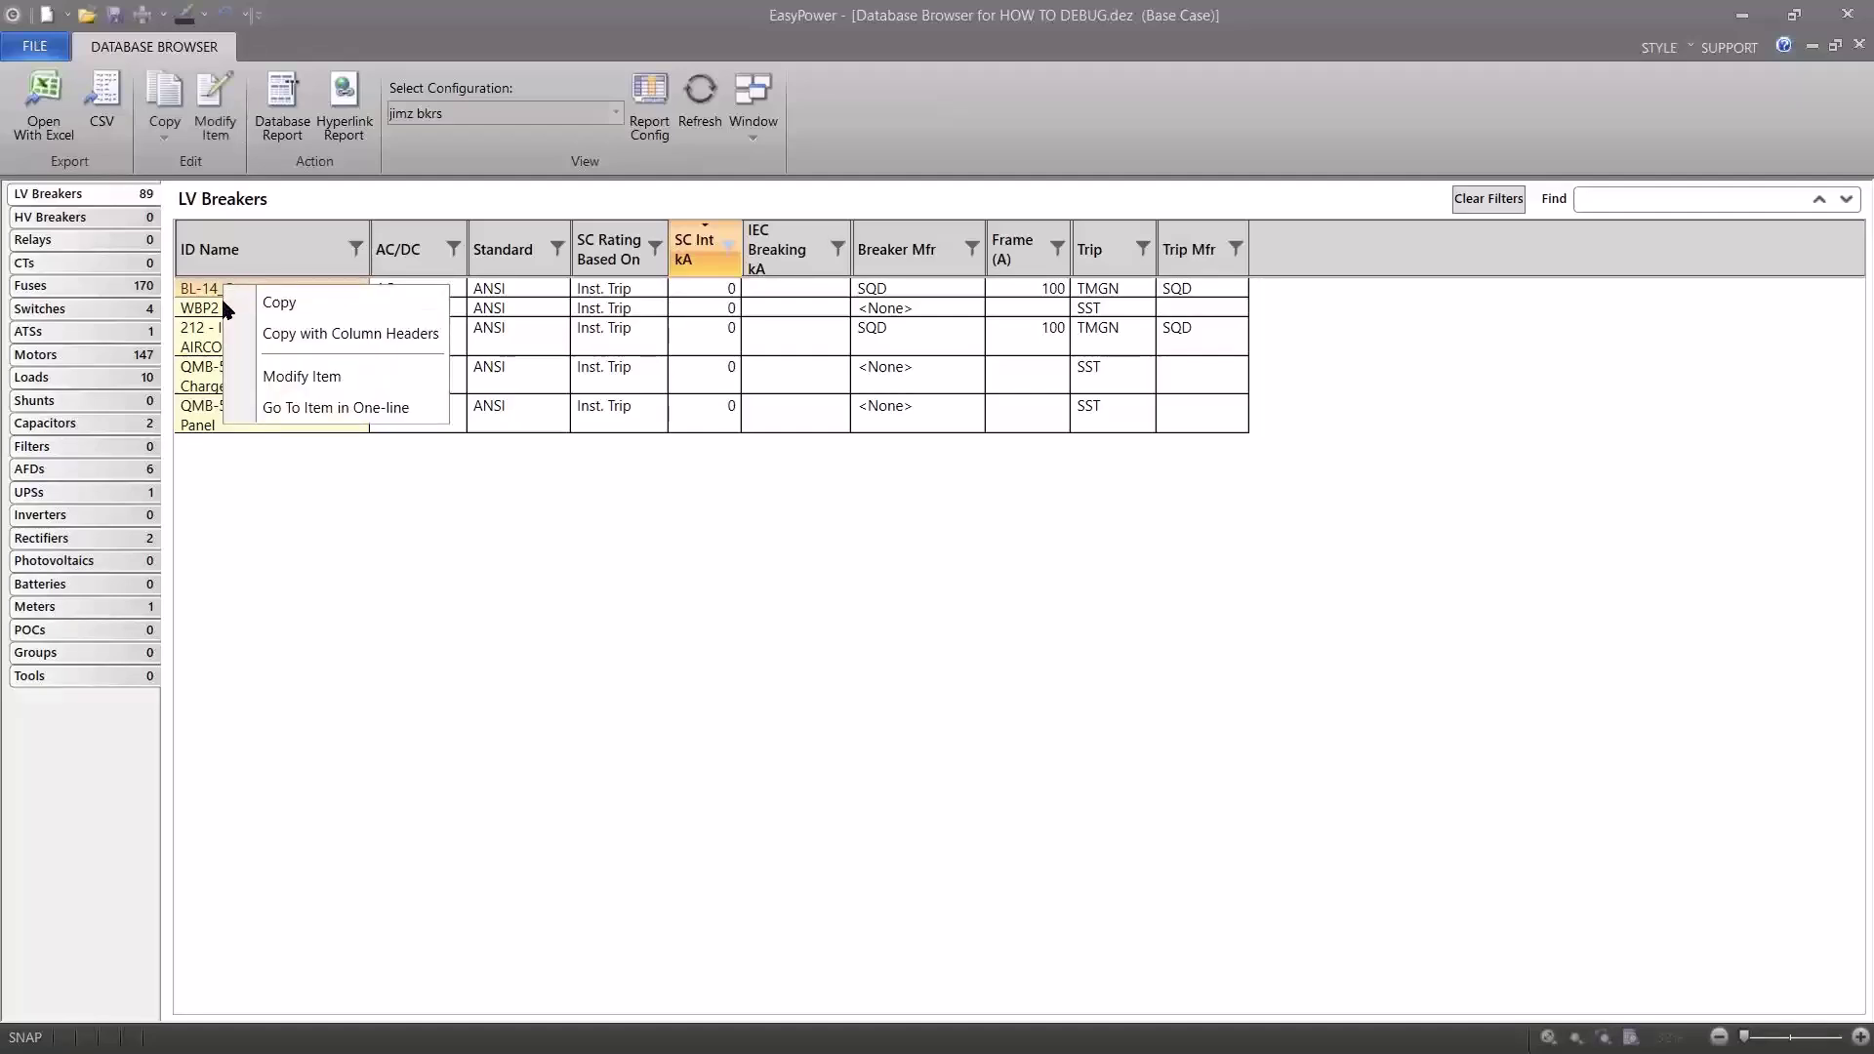
click(300, 384)
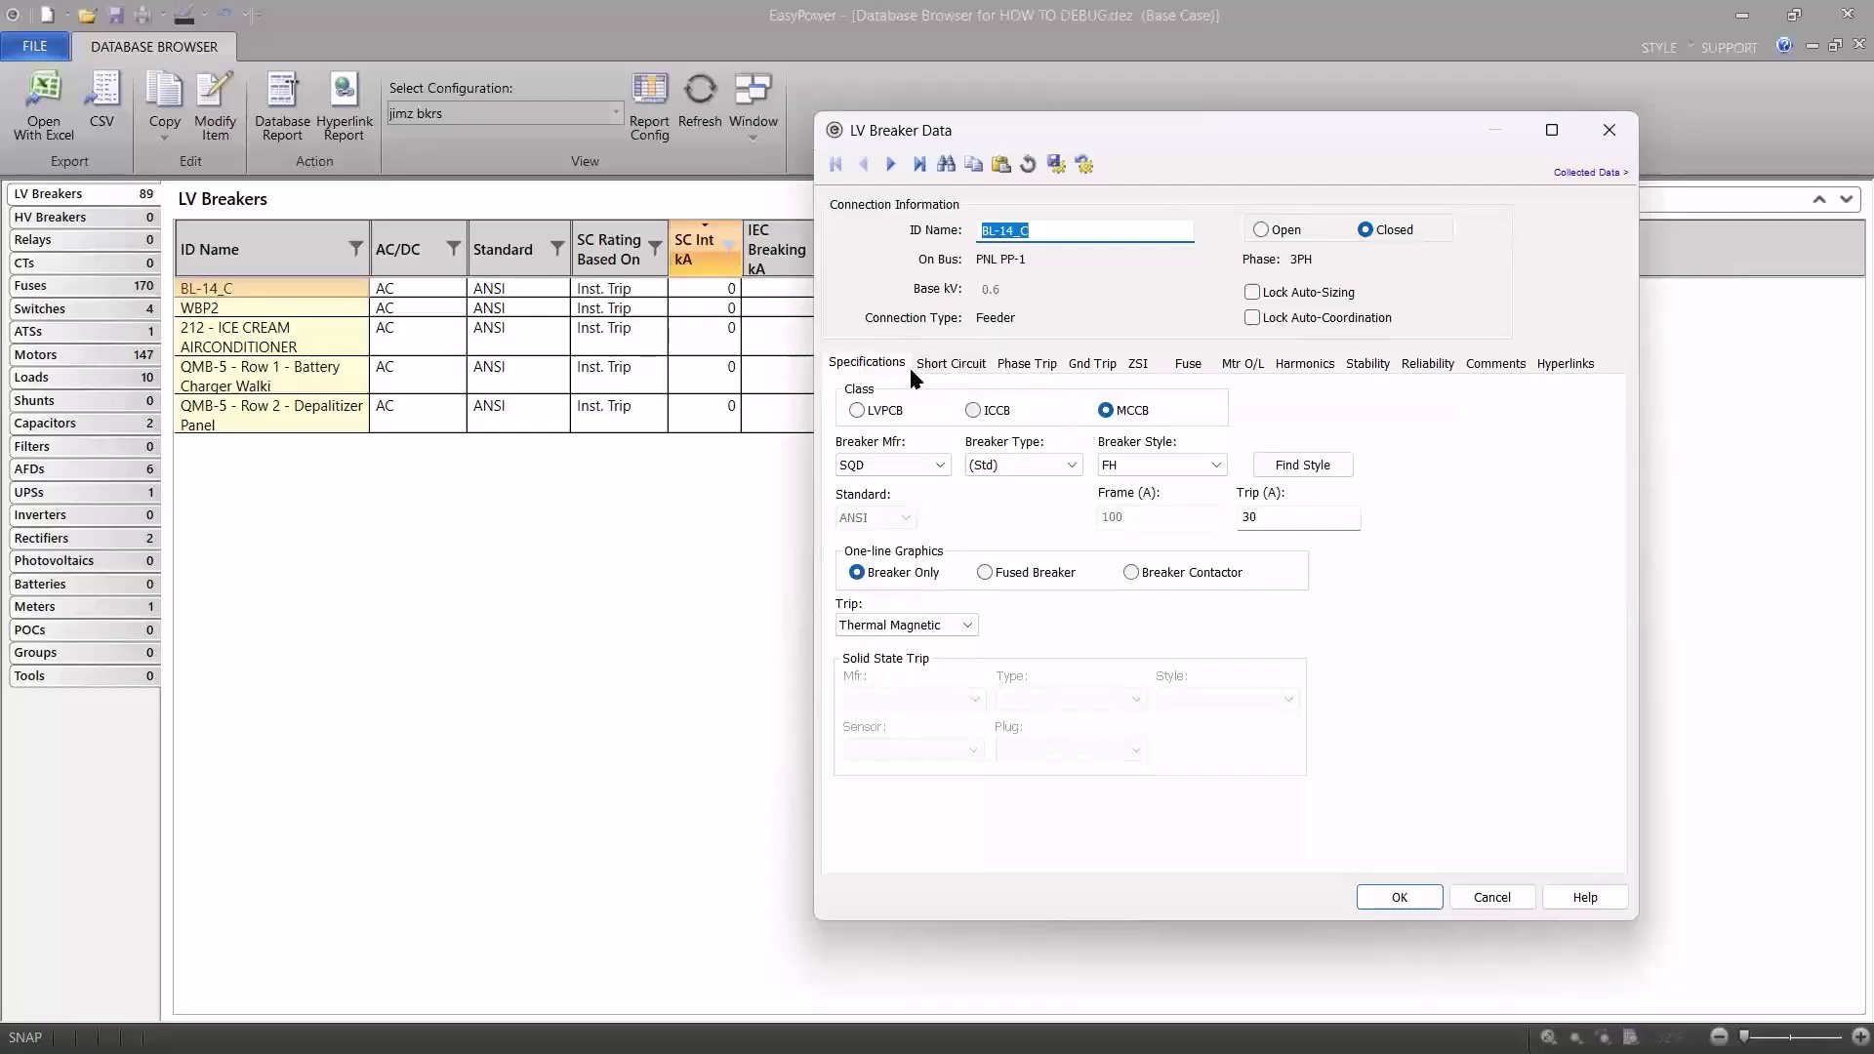
click(947, 367)
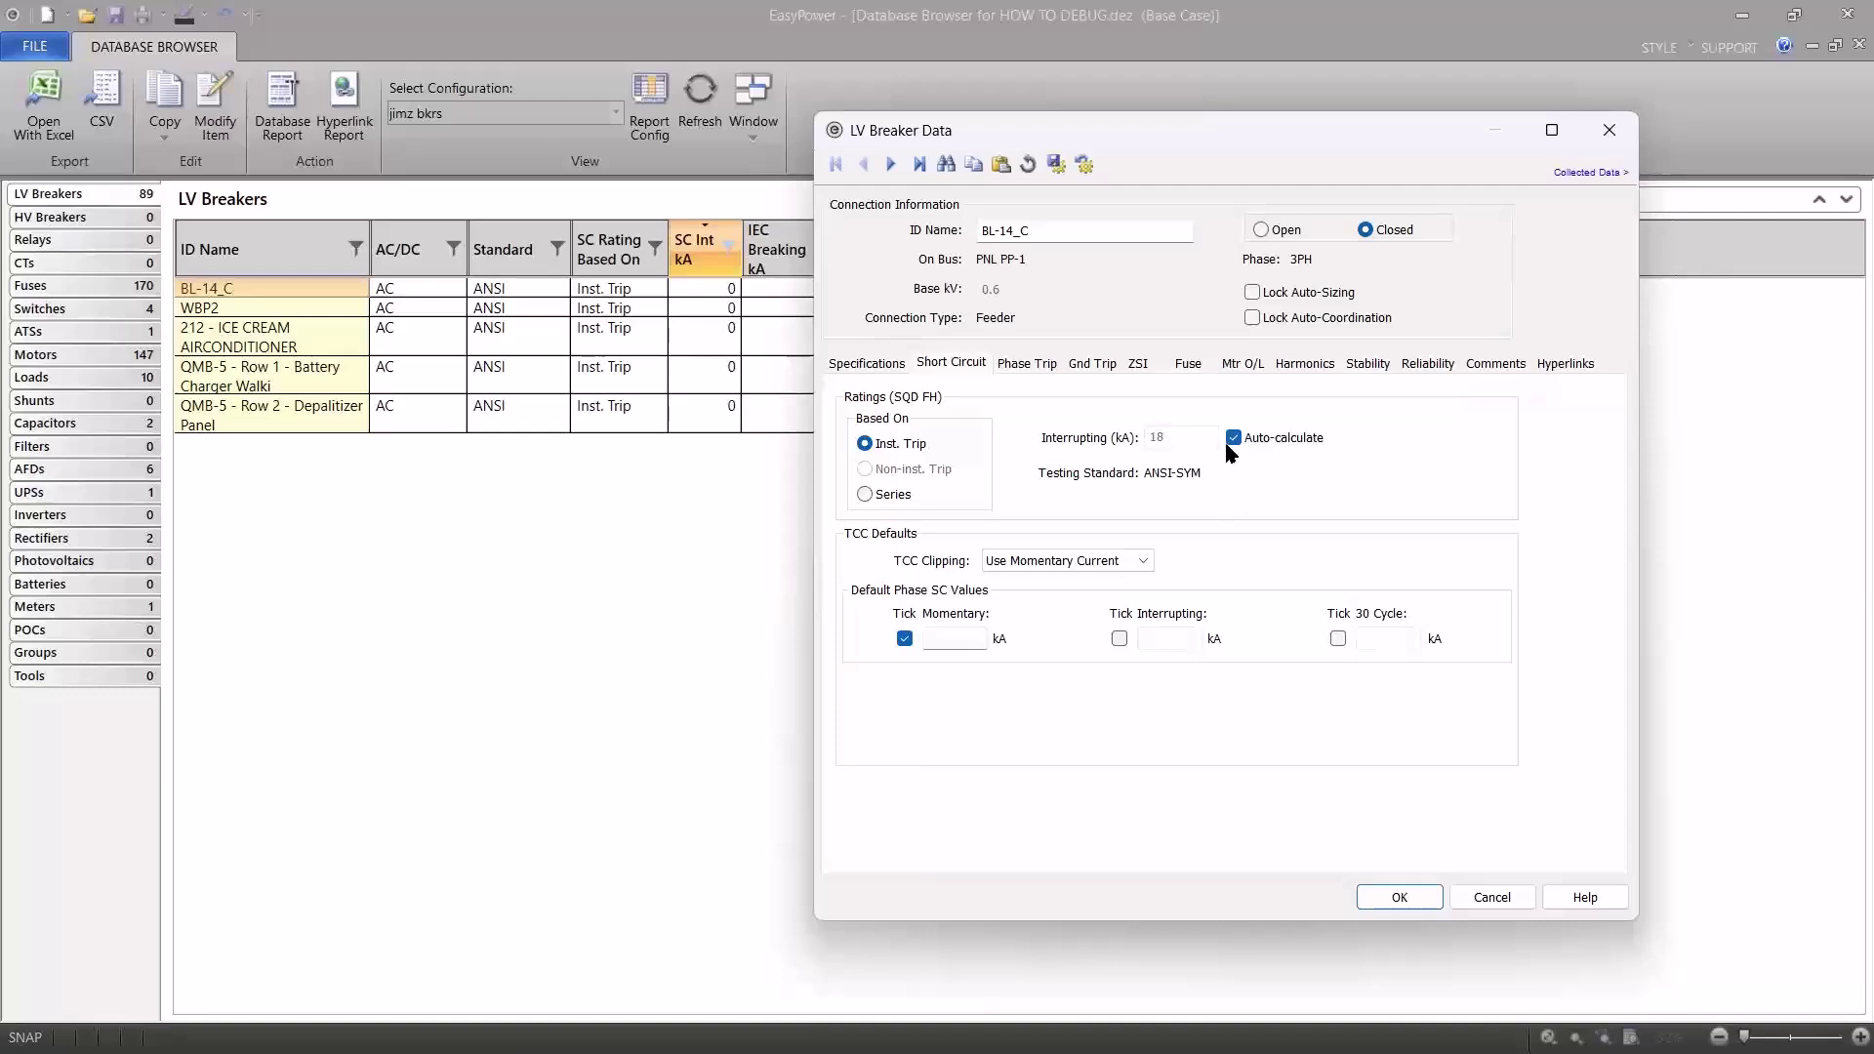
click(1039, 367)
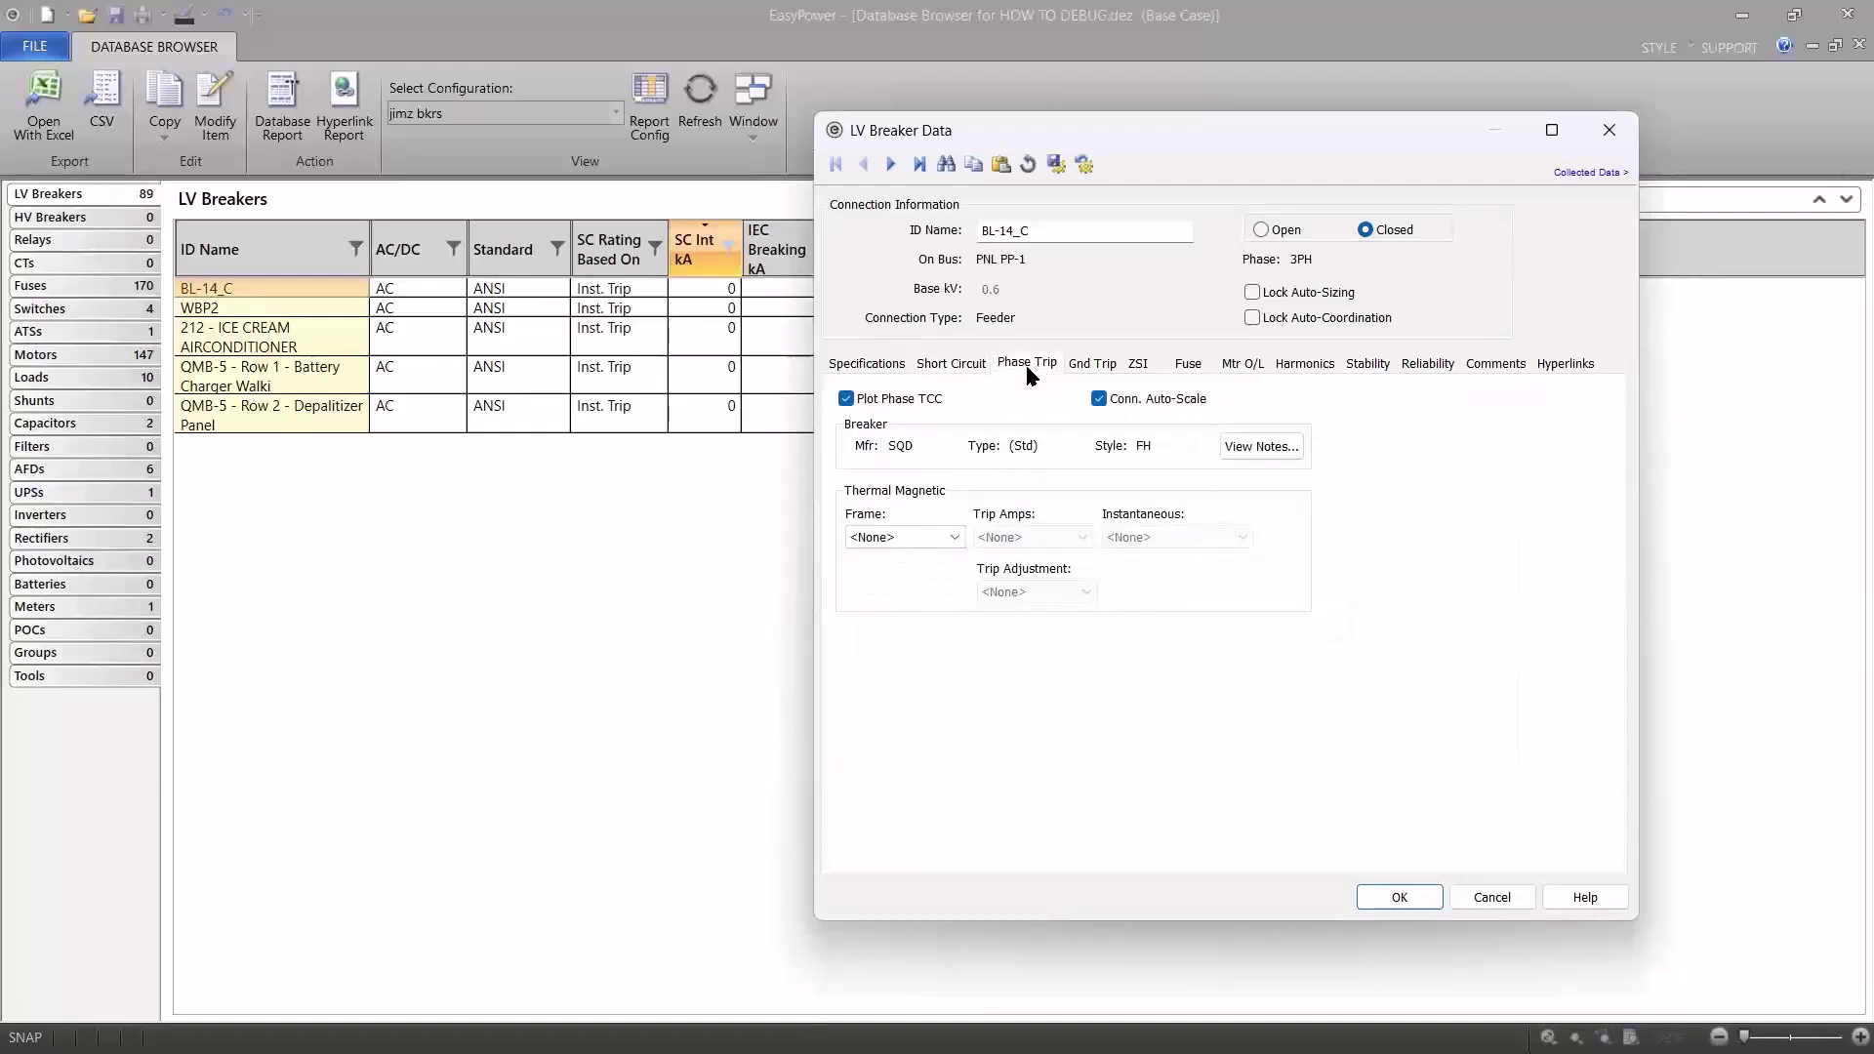
click(891, 366)
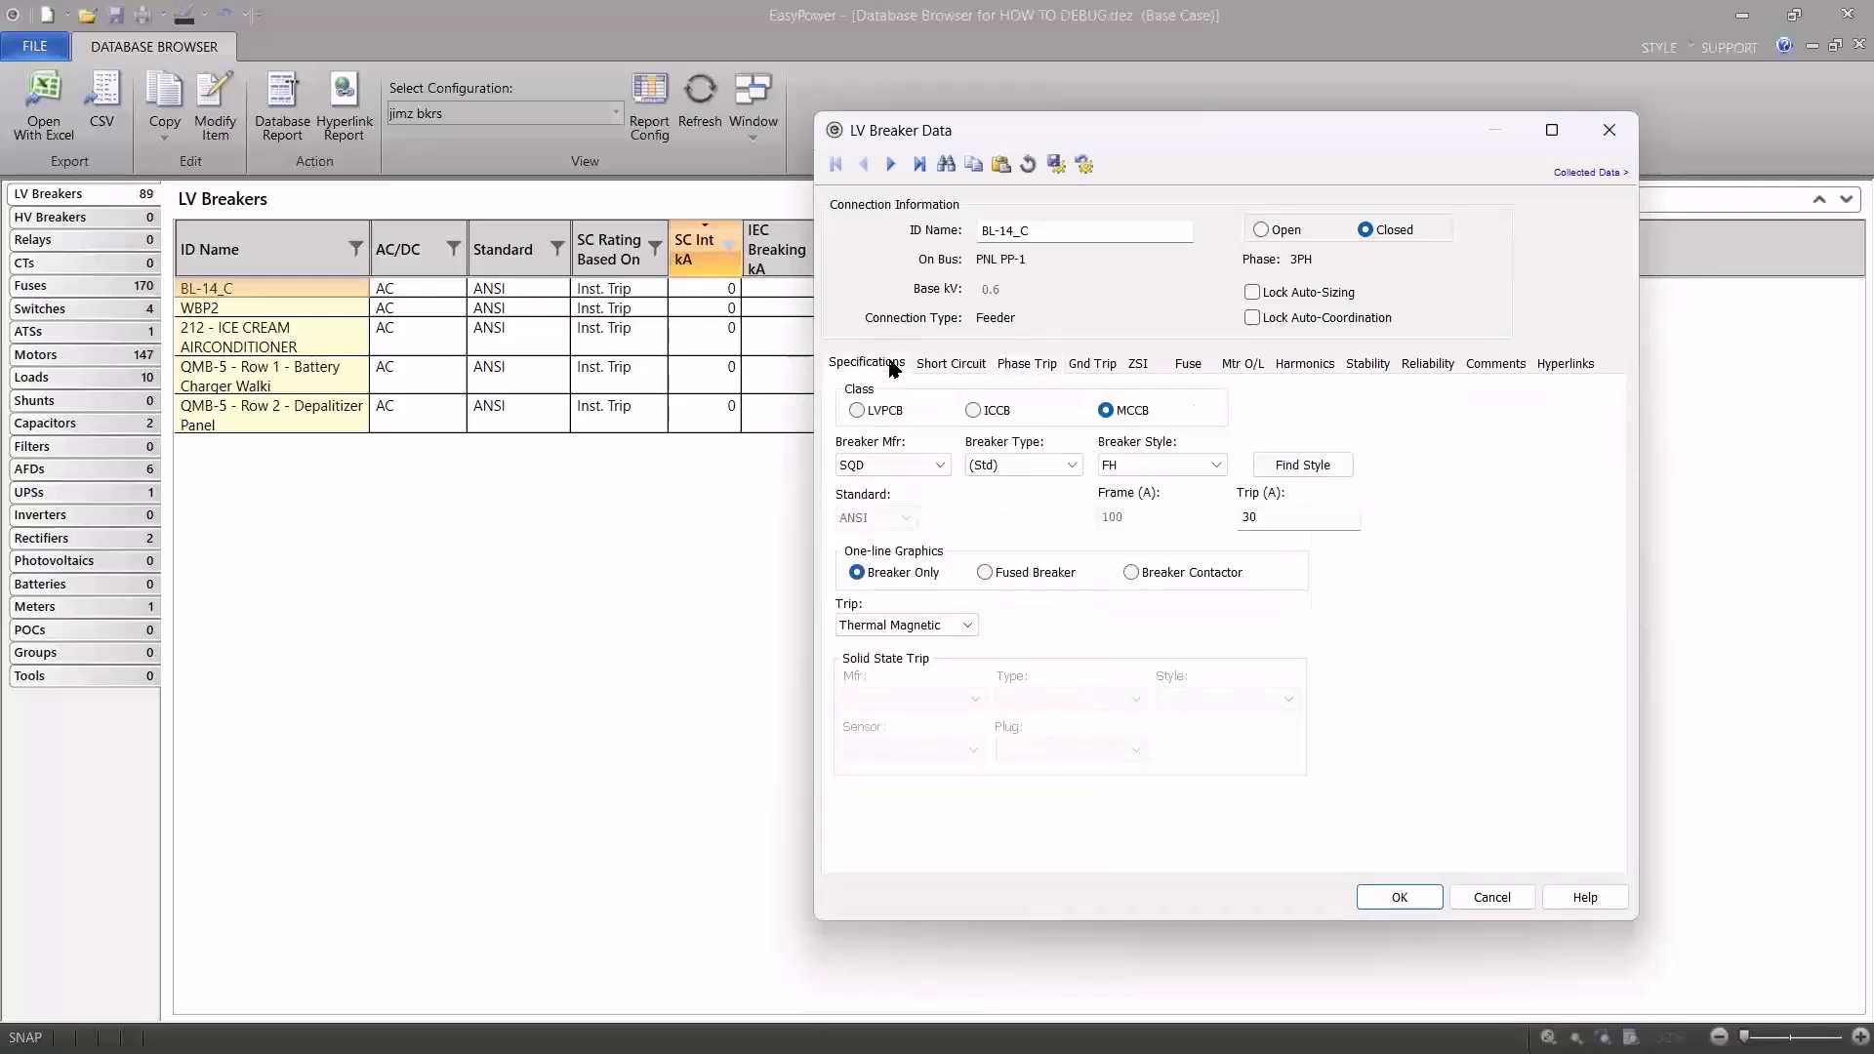
Turn Auto-calculate off and on again for BL-14_C's short circuit interrupting rating and accept the breaker data.
click(961, 365)
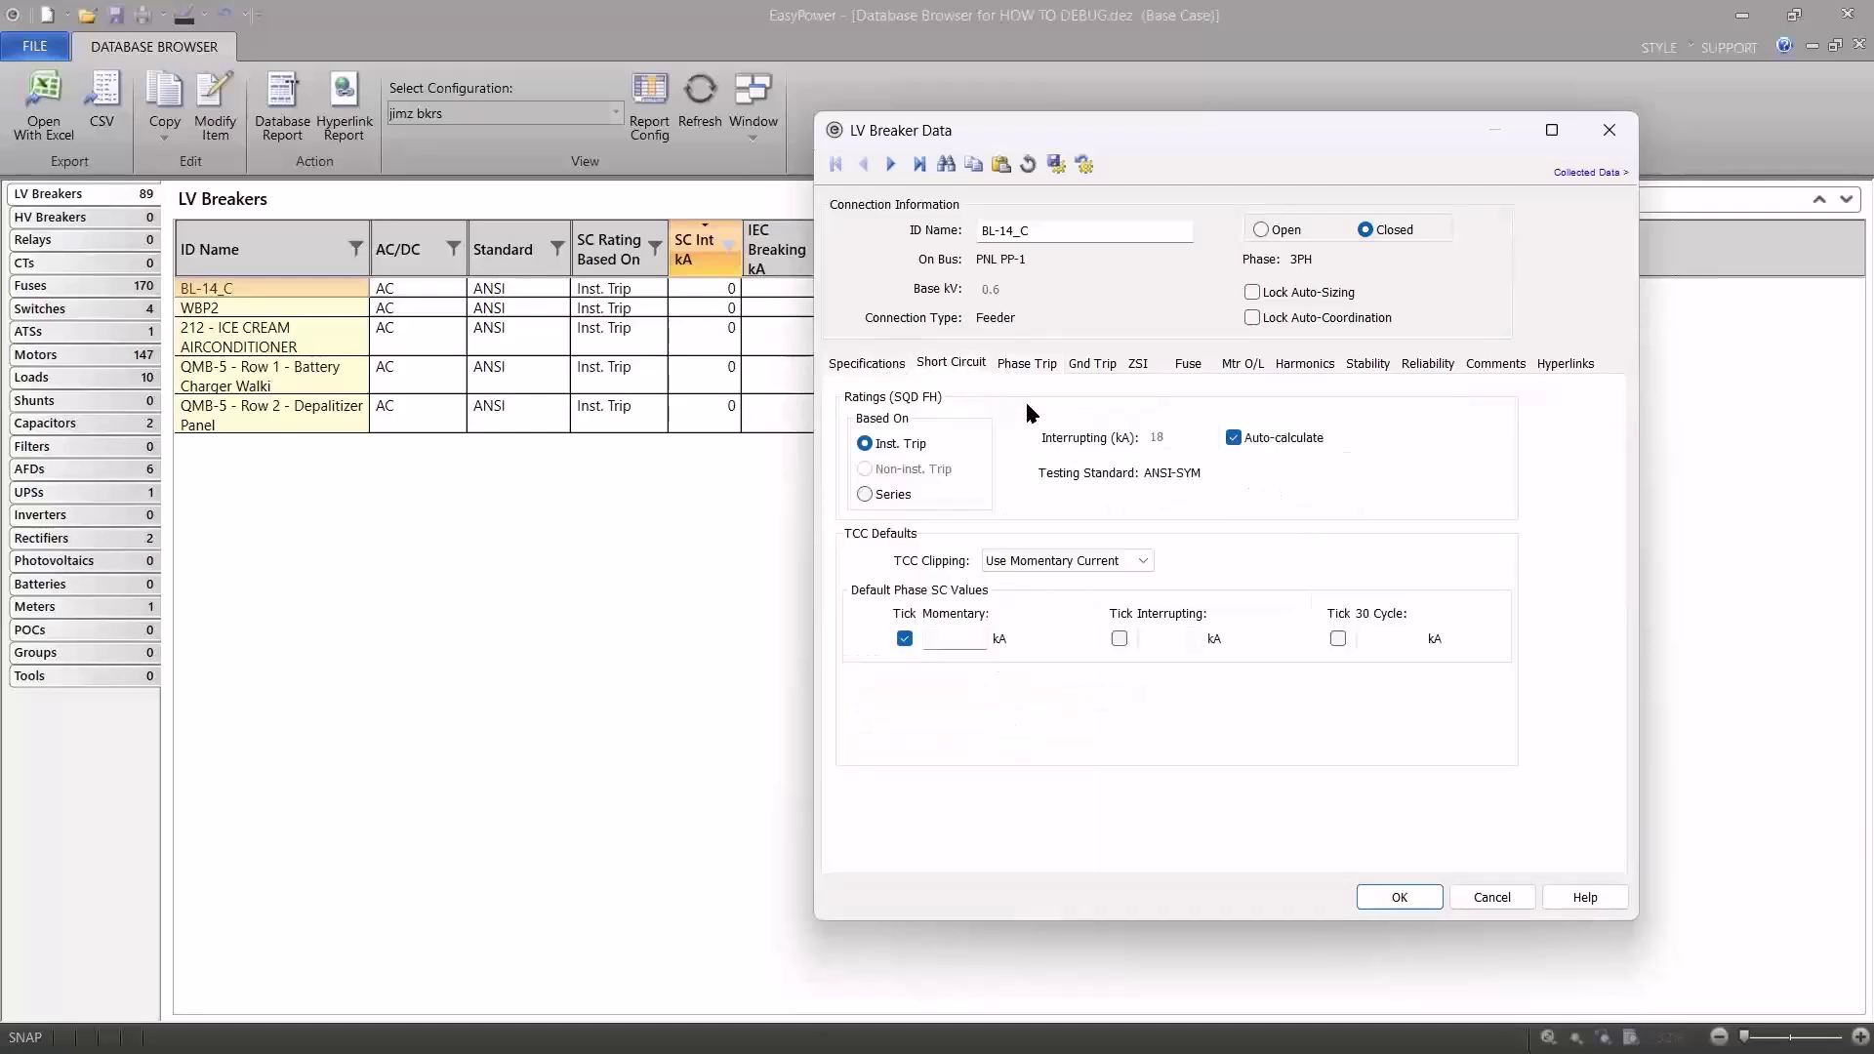
click(1232, 439)
click(1232, 439)
click(1366, 893)
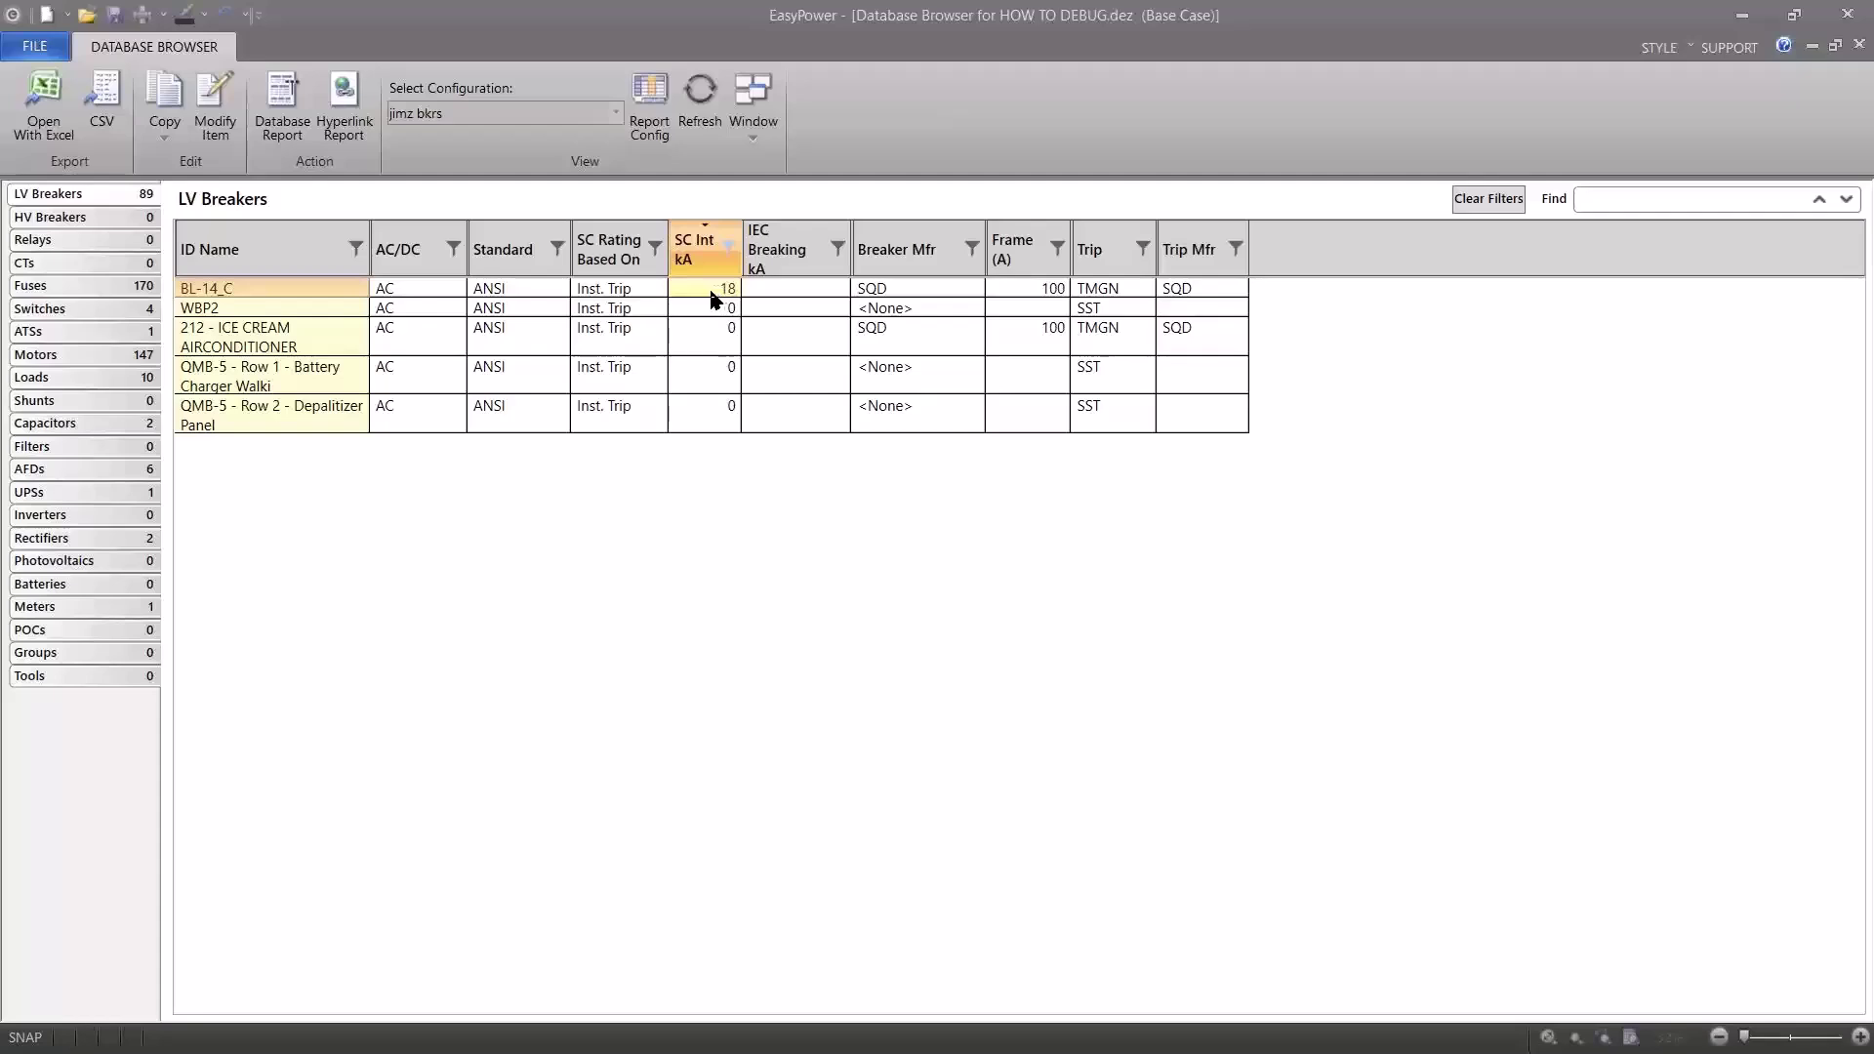
Turn Auto-calculate off and on again for breaker WBP2's short circuit interrupting rating and set its class to LVPCB.
right_click(310, 291)
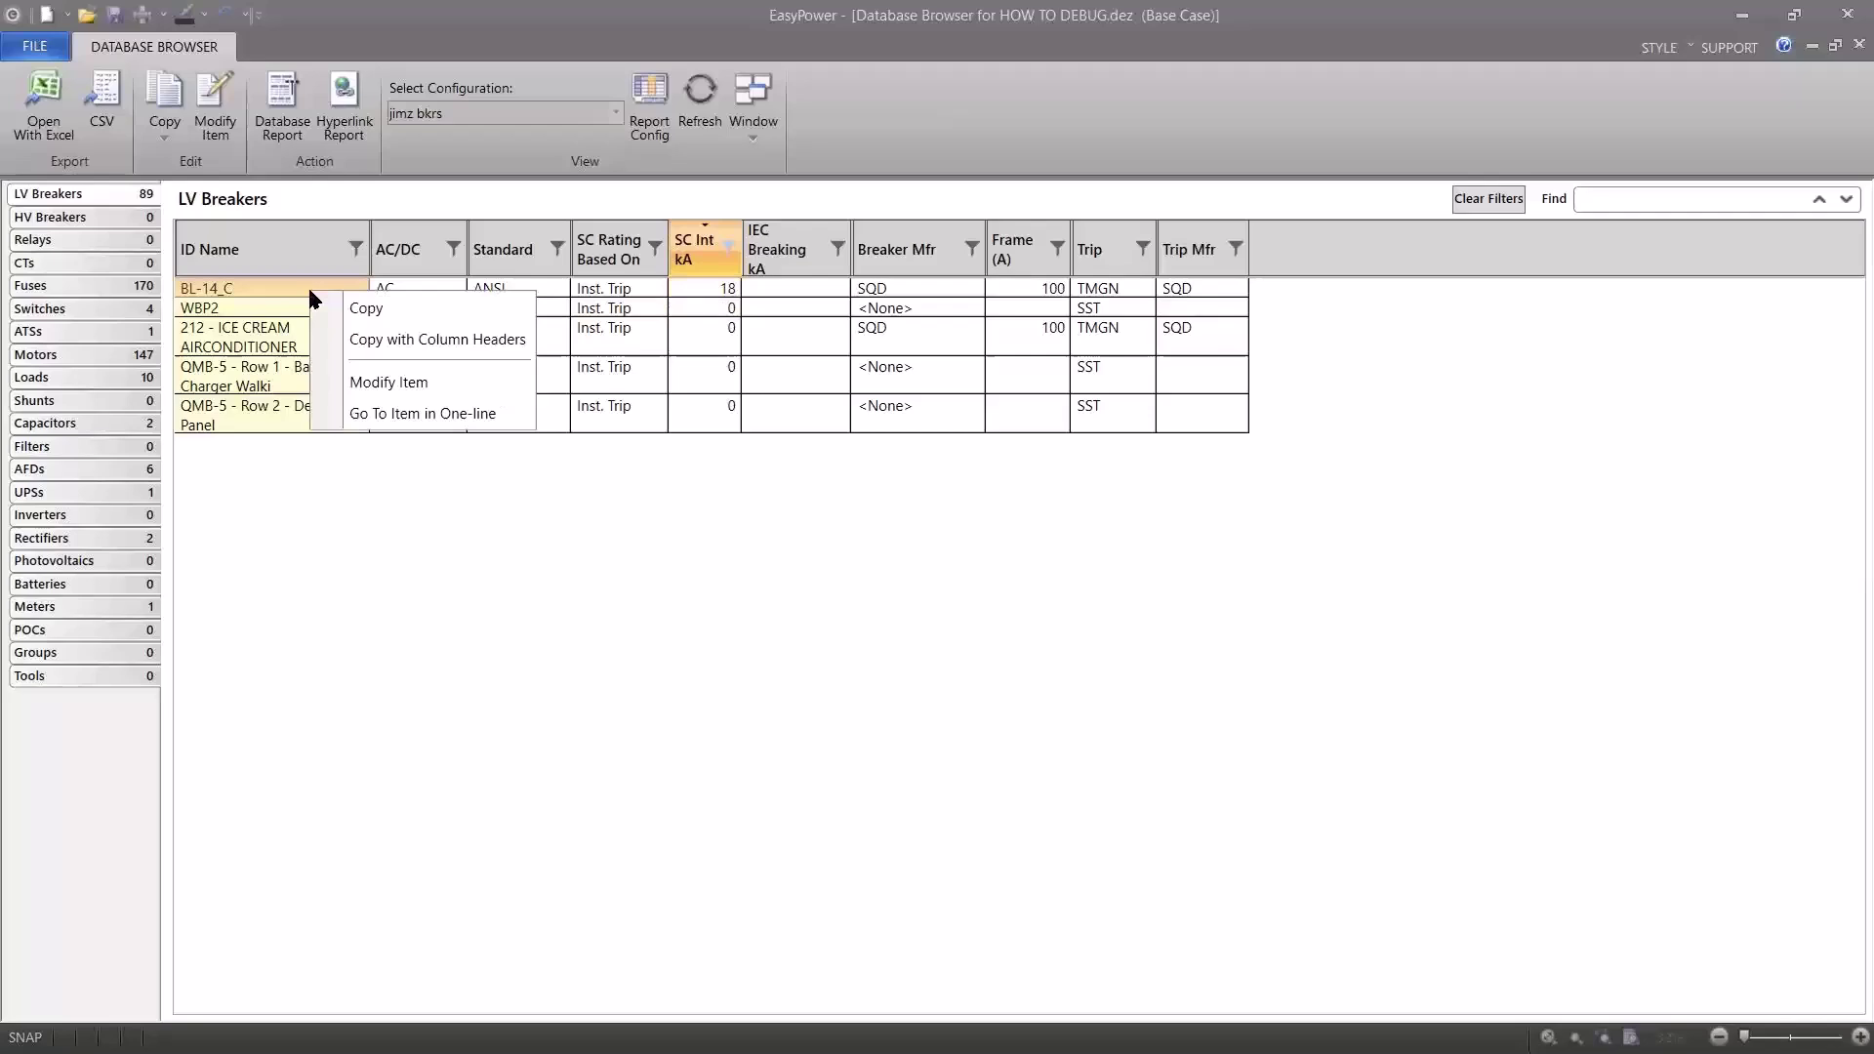
click(376, 389)
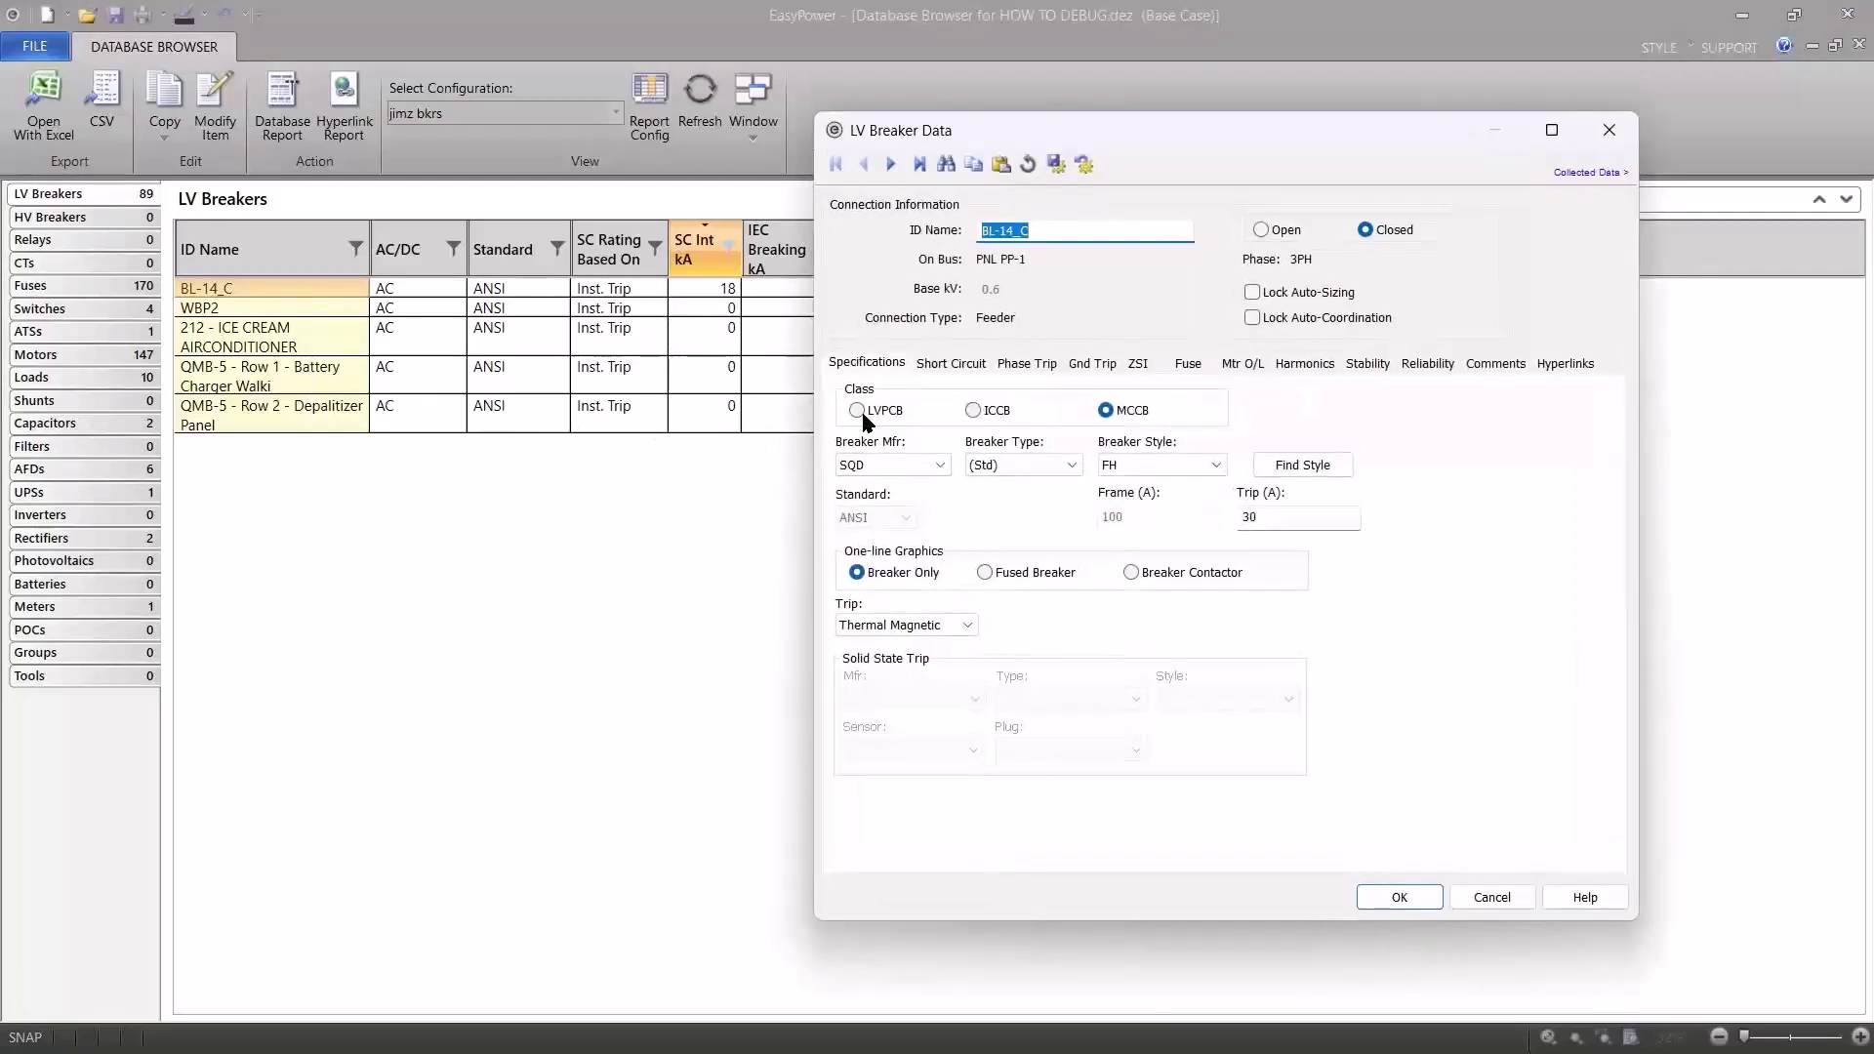
click(890, 164)
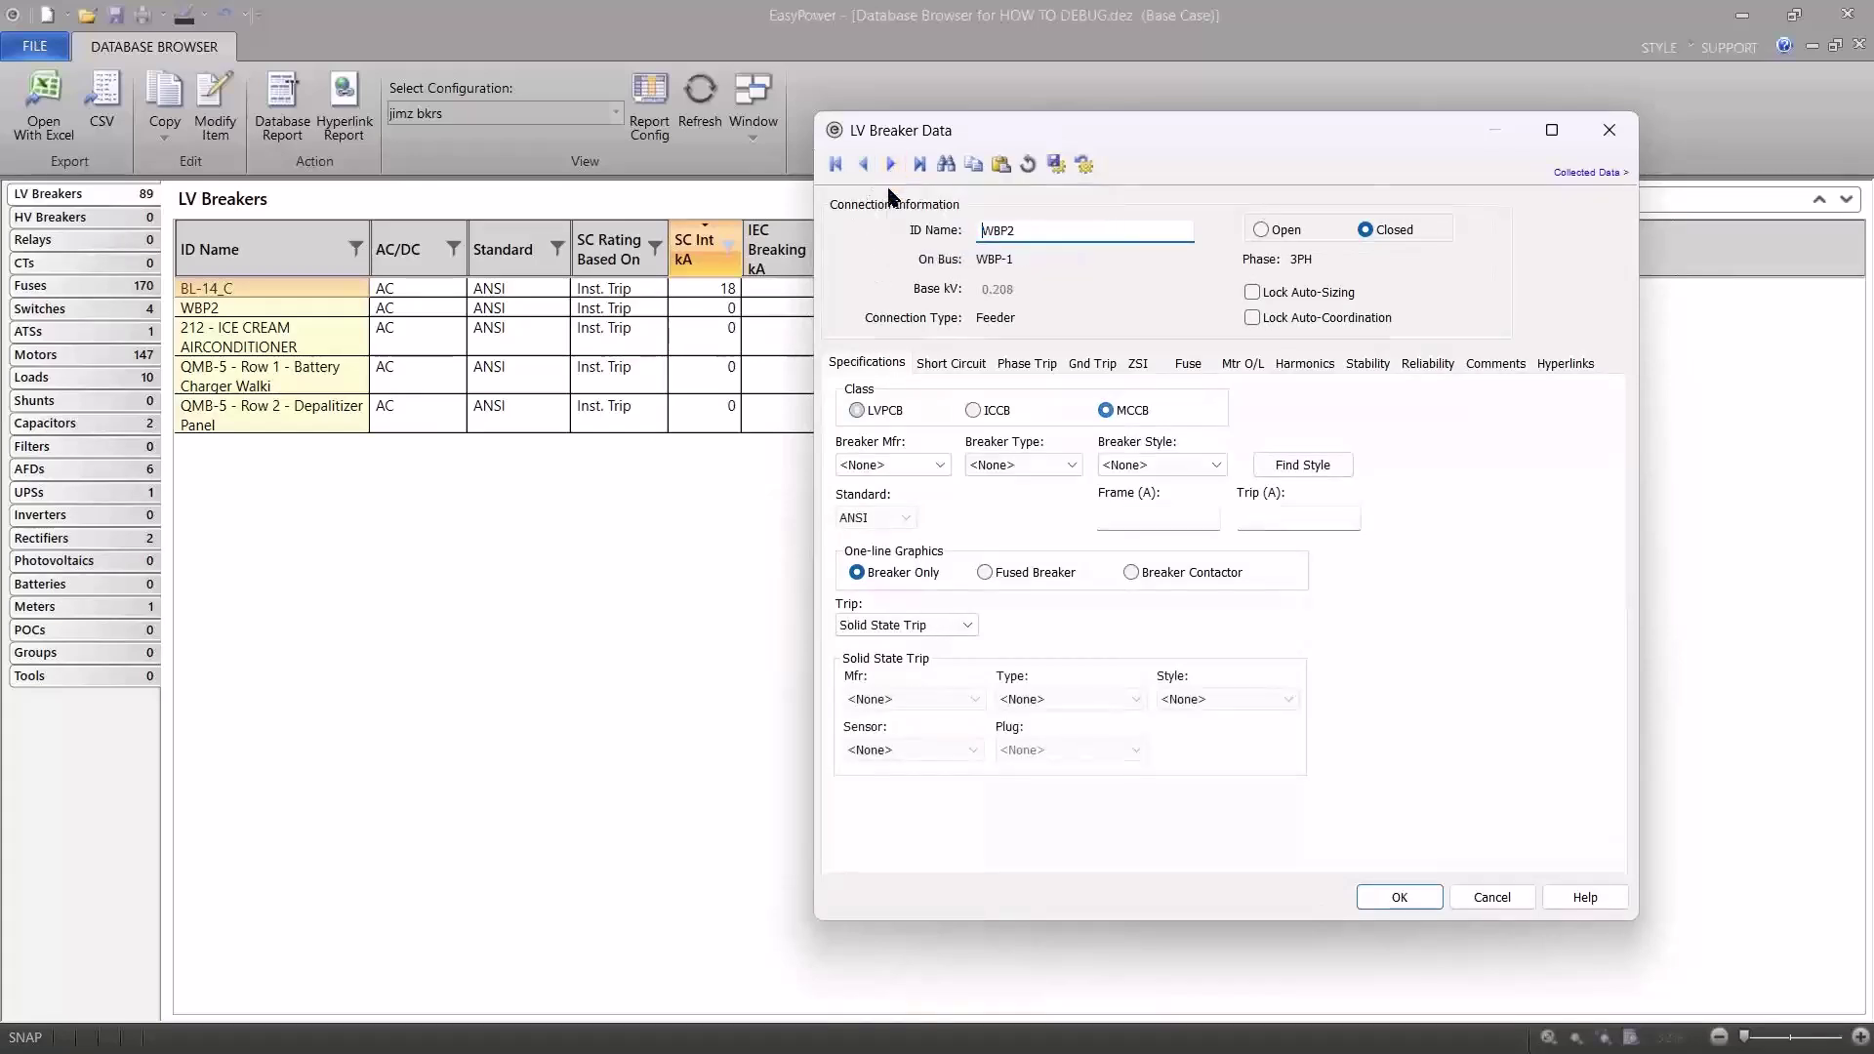
click(952, 363)
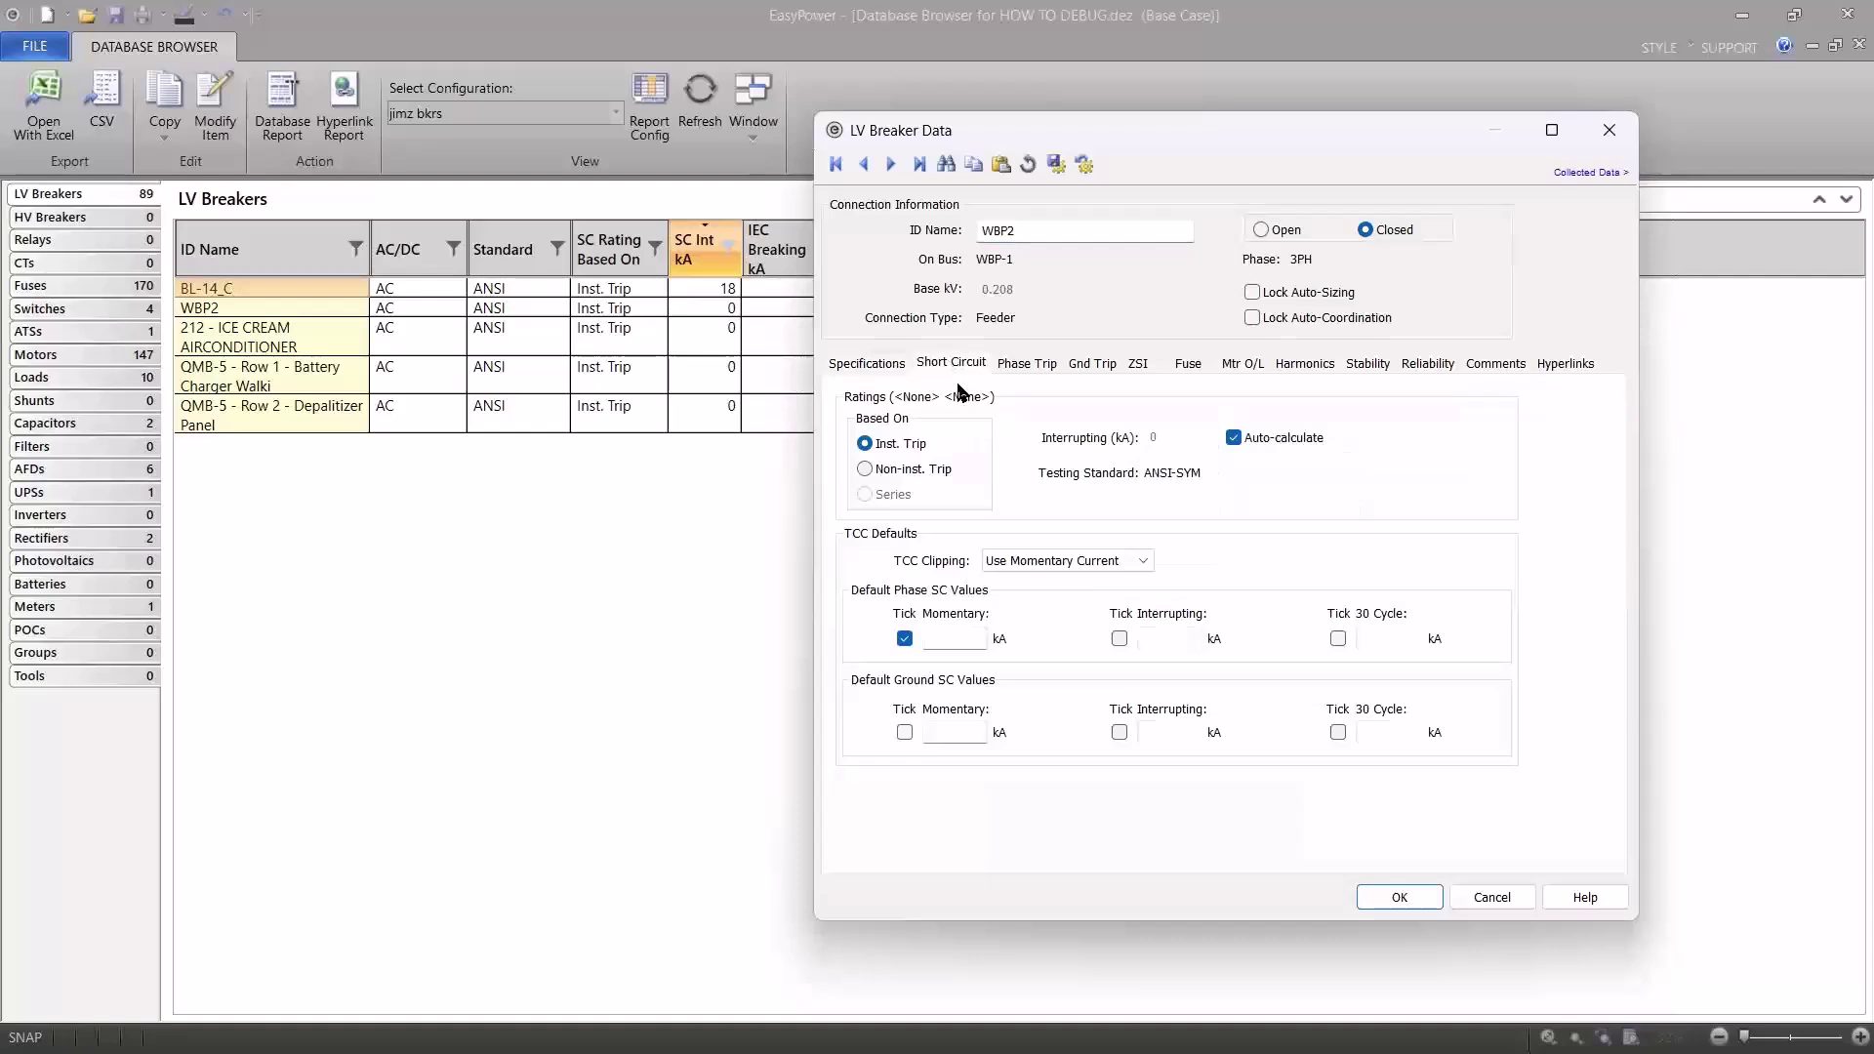
click(1233, 438)
click(1234, 438)
click(893, 365)
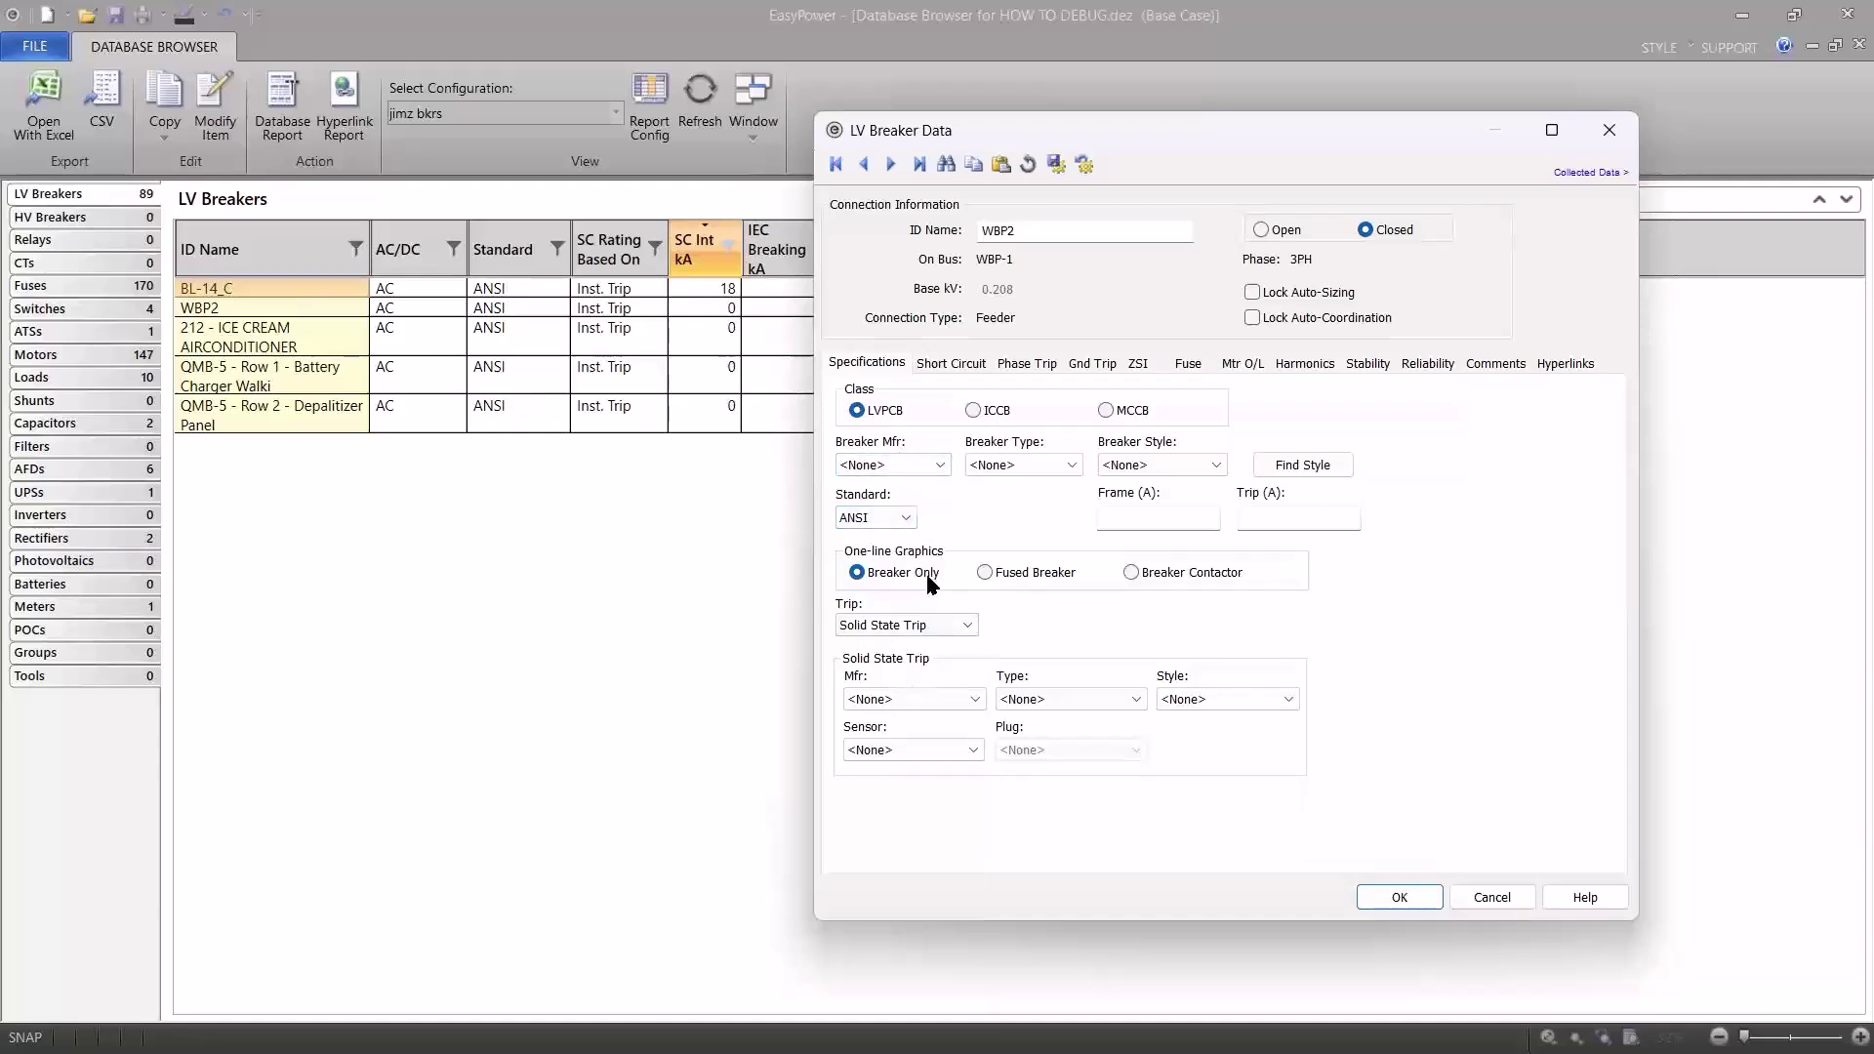
Turn Auto-calculate off and on again for the interrupting rating of breaker 212 - ICE CREAM AIRCONDITIONER and accept the breaker data.
click(891, 165)
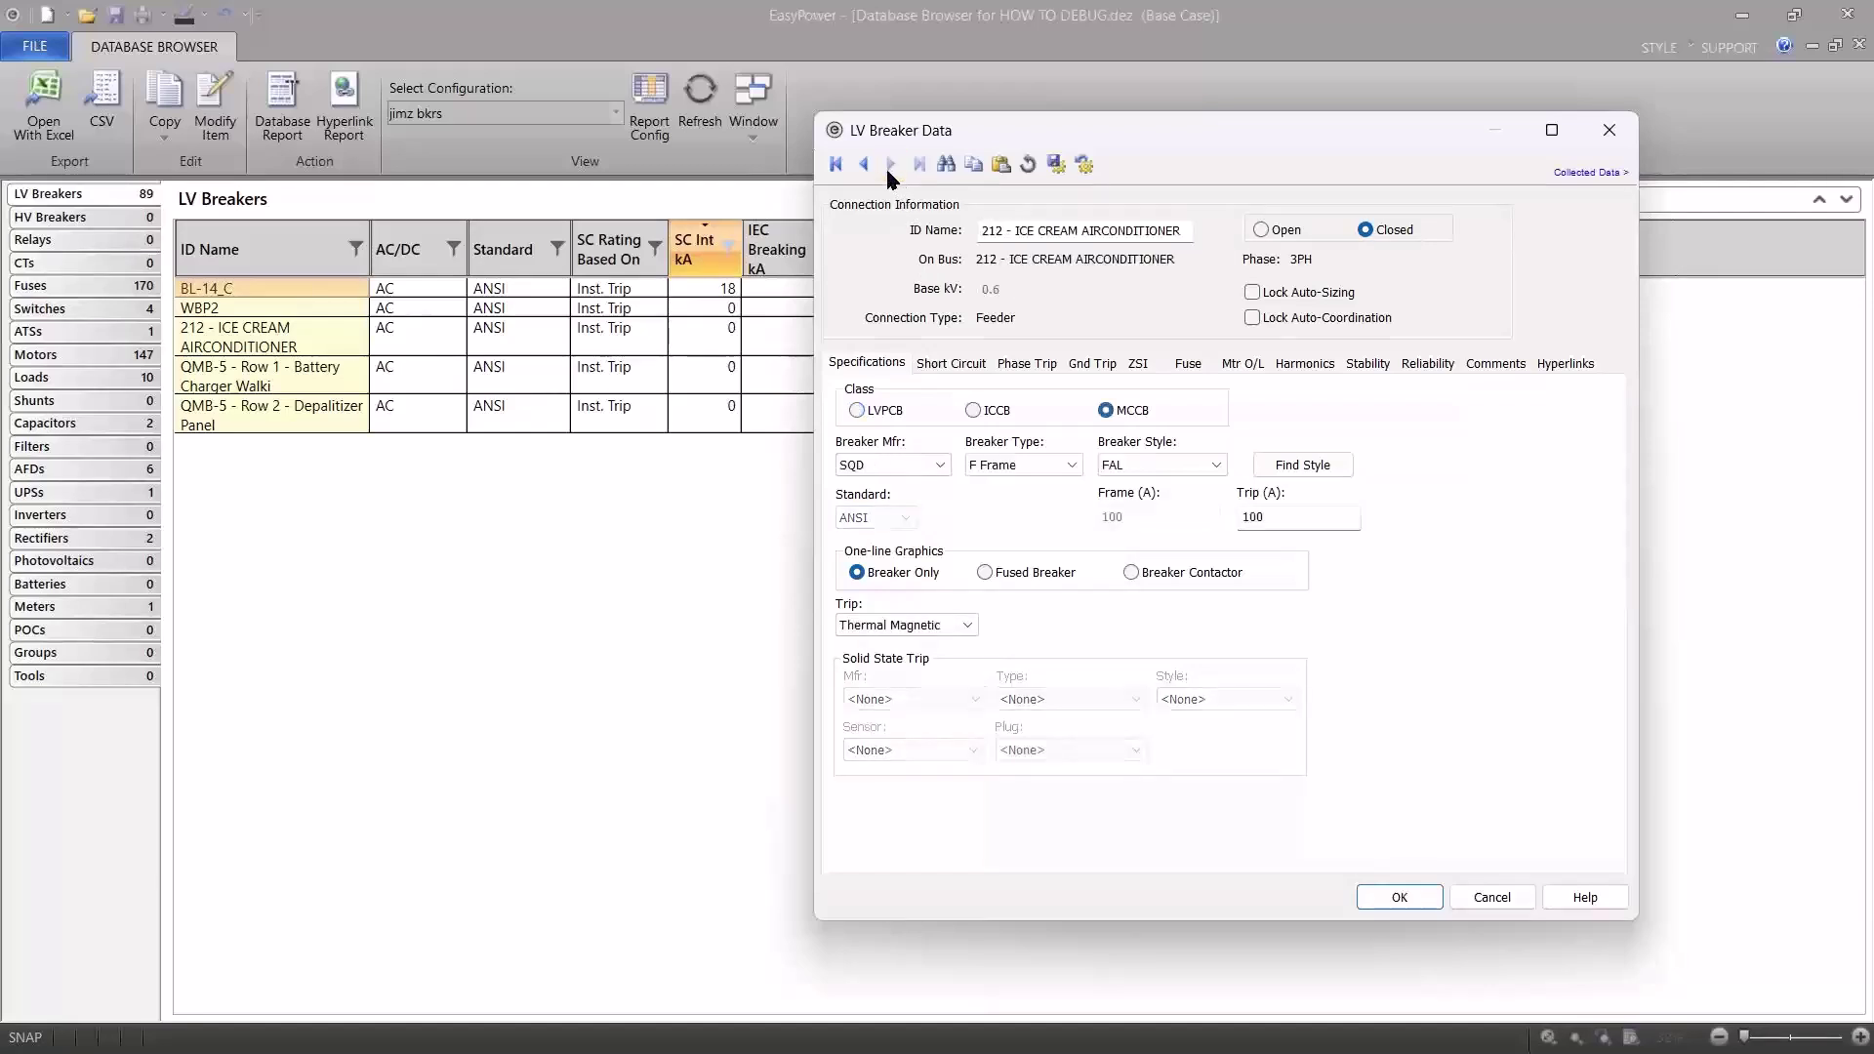
click(955, 366)
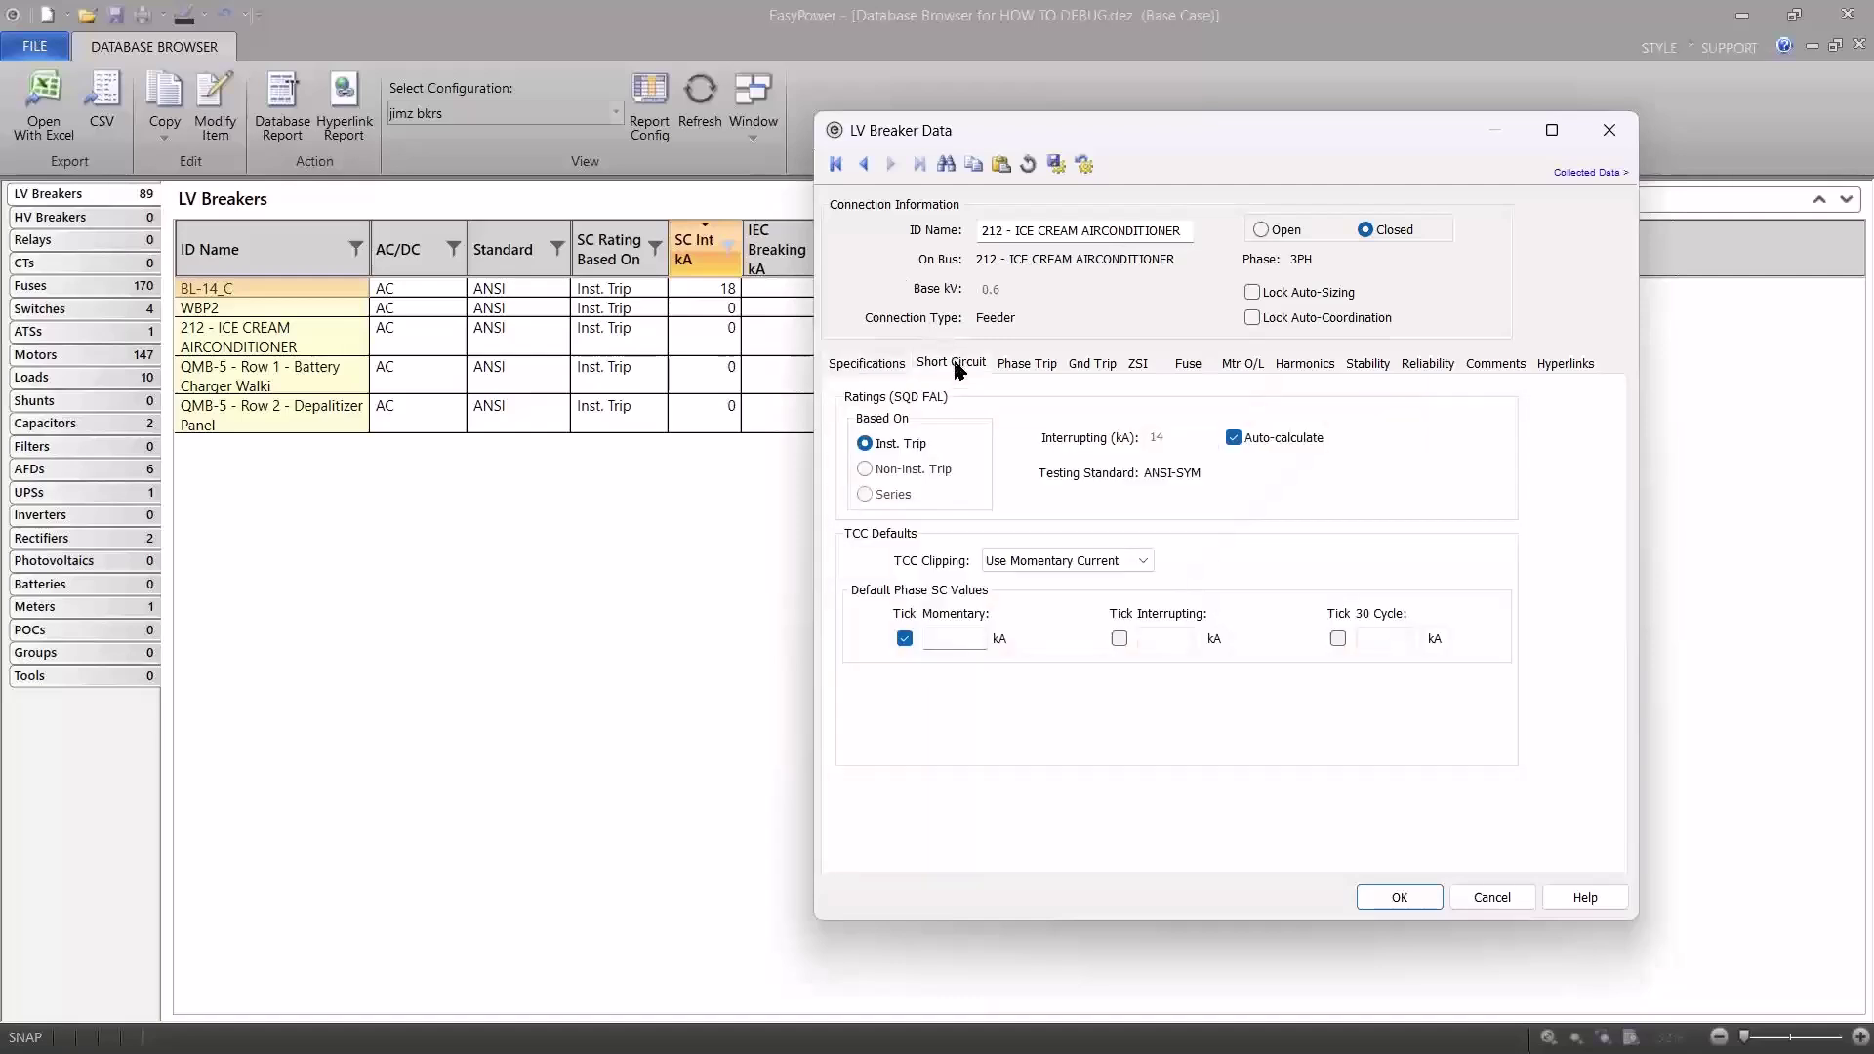
click(1233, 439)
click(1234, 440)
click(1391, 894)
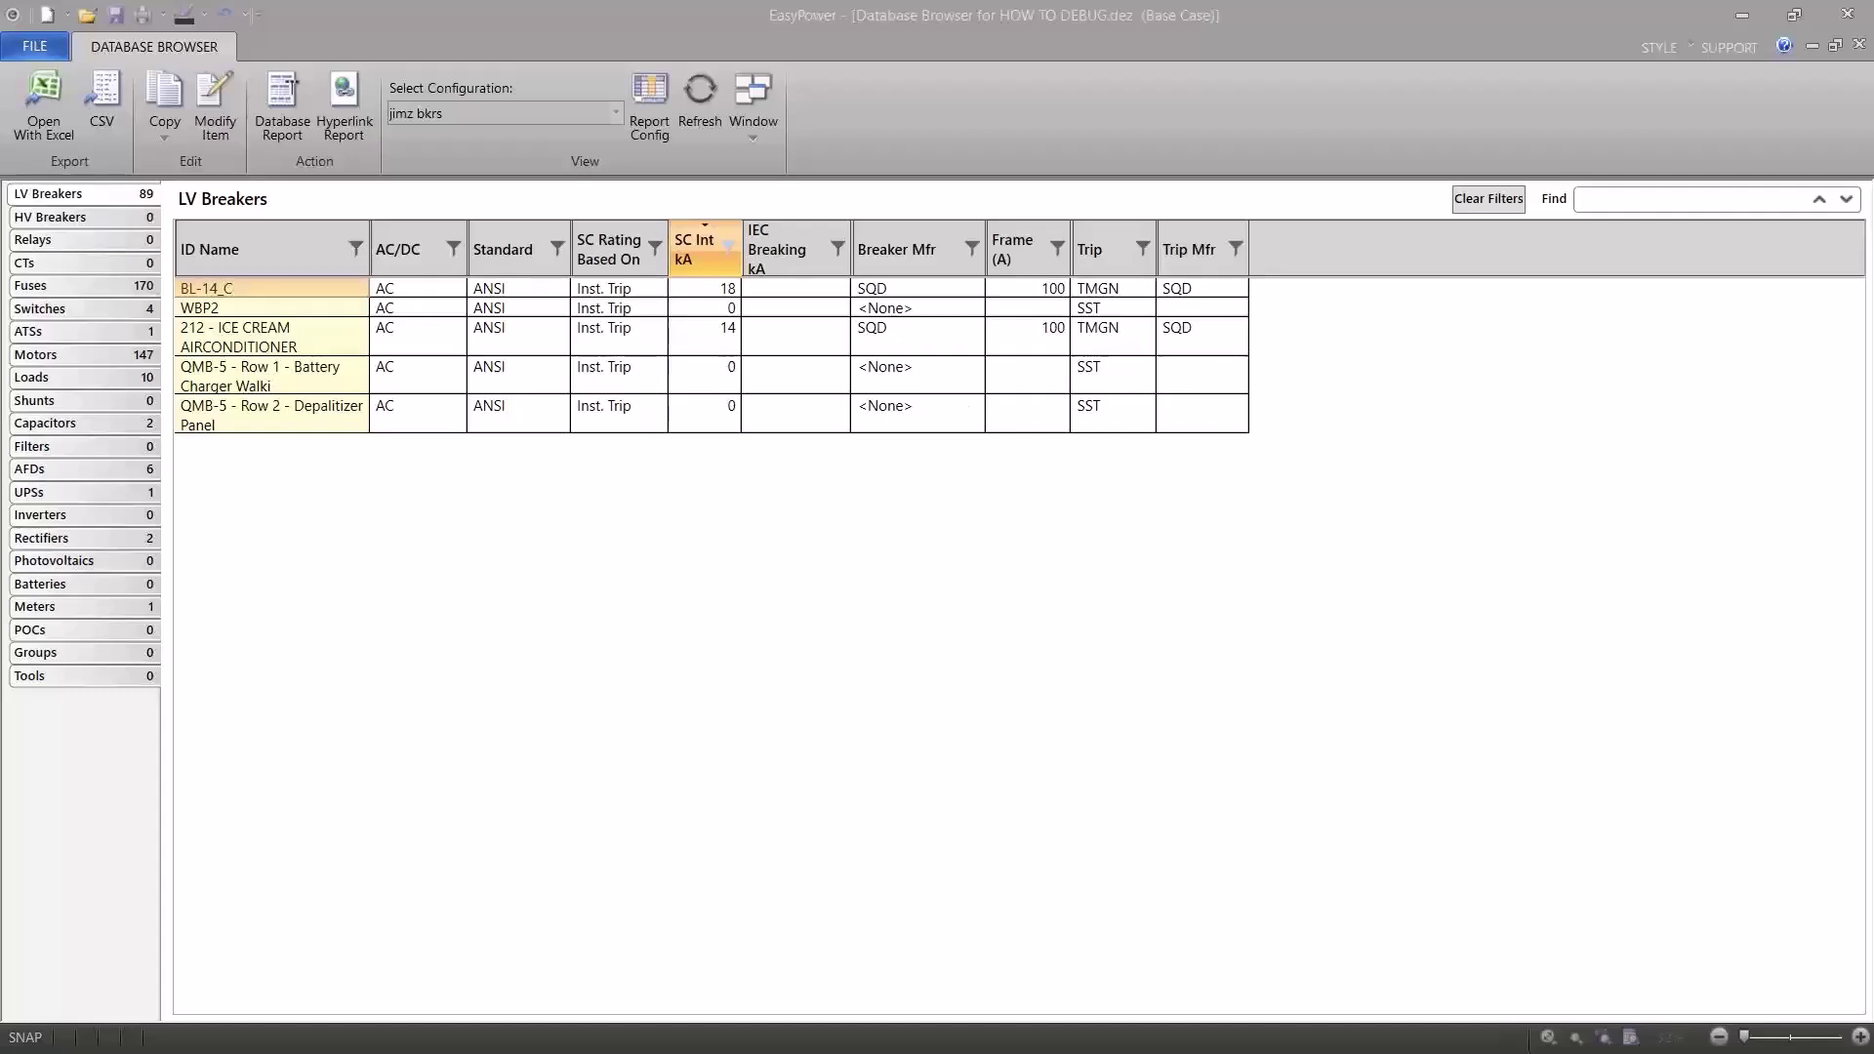
Close the Database Browser and return to the HOW TO DEBUG.dez one-line diagram.
click(51, 54)
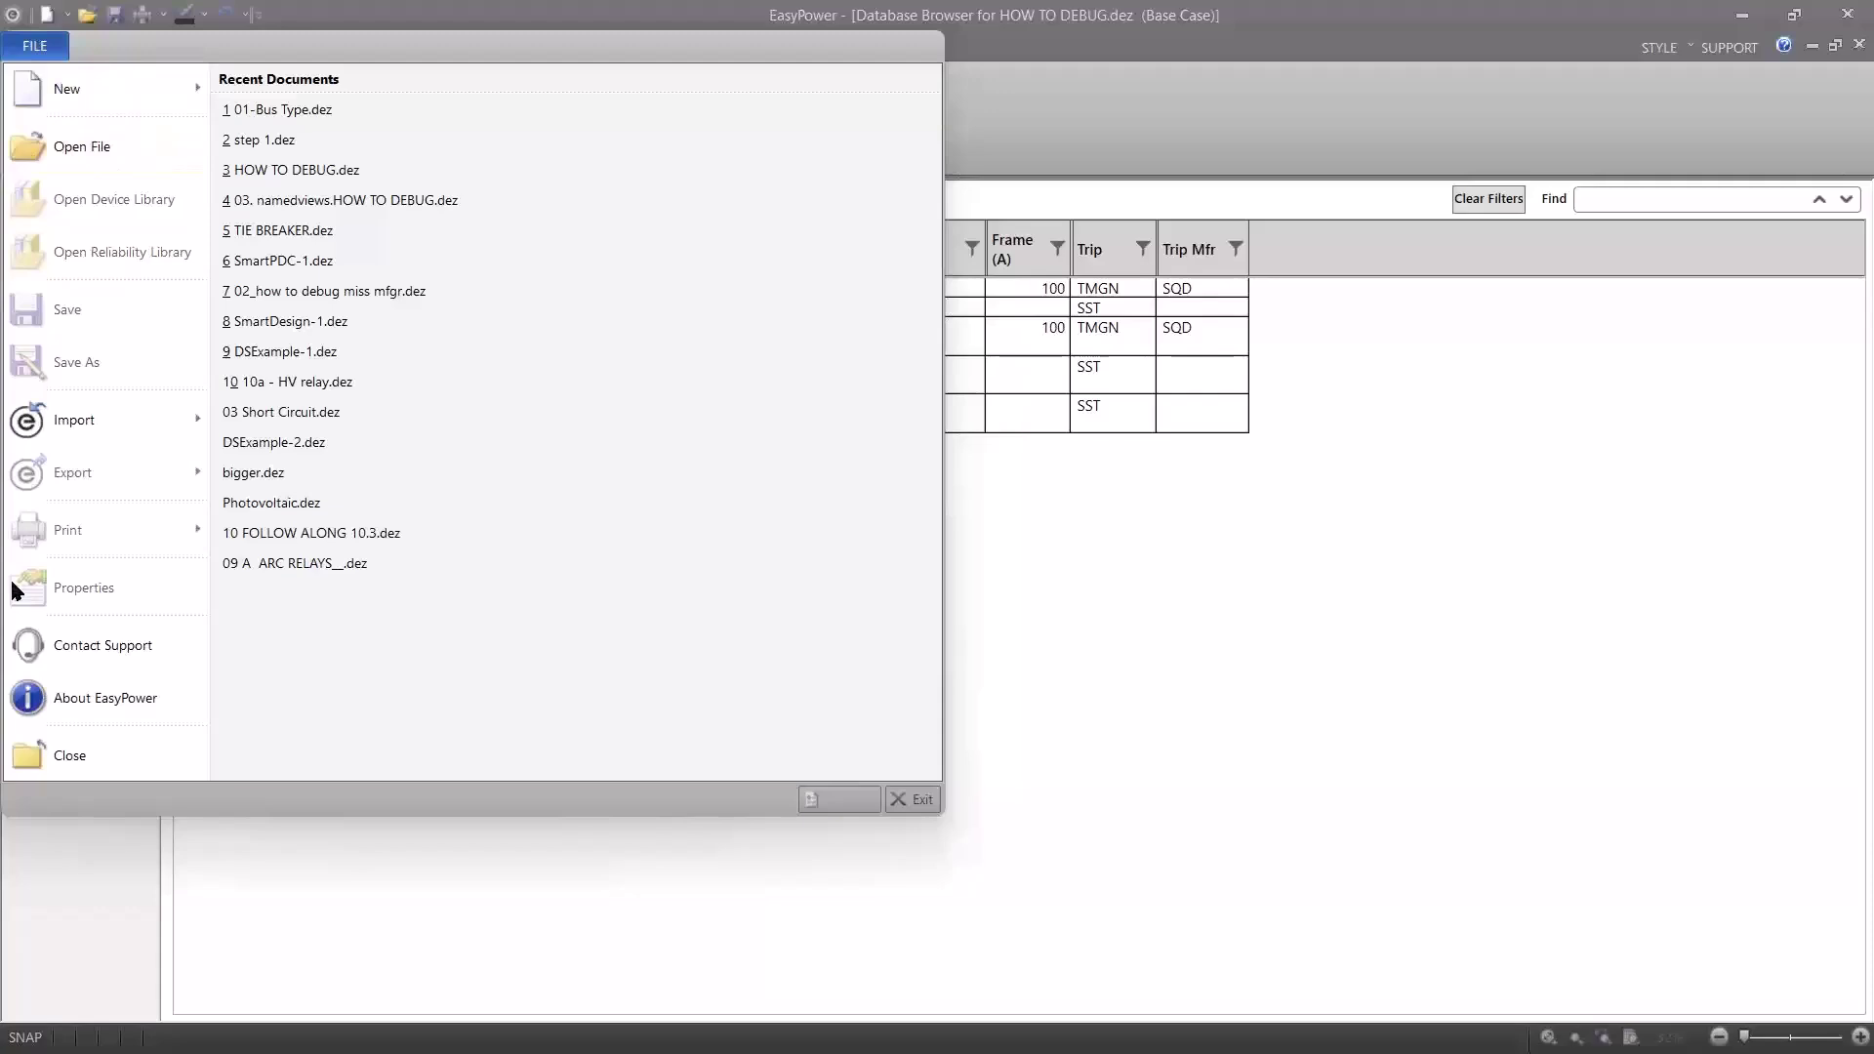
click(27, 755)
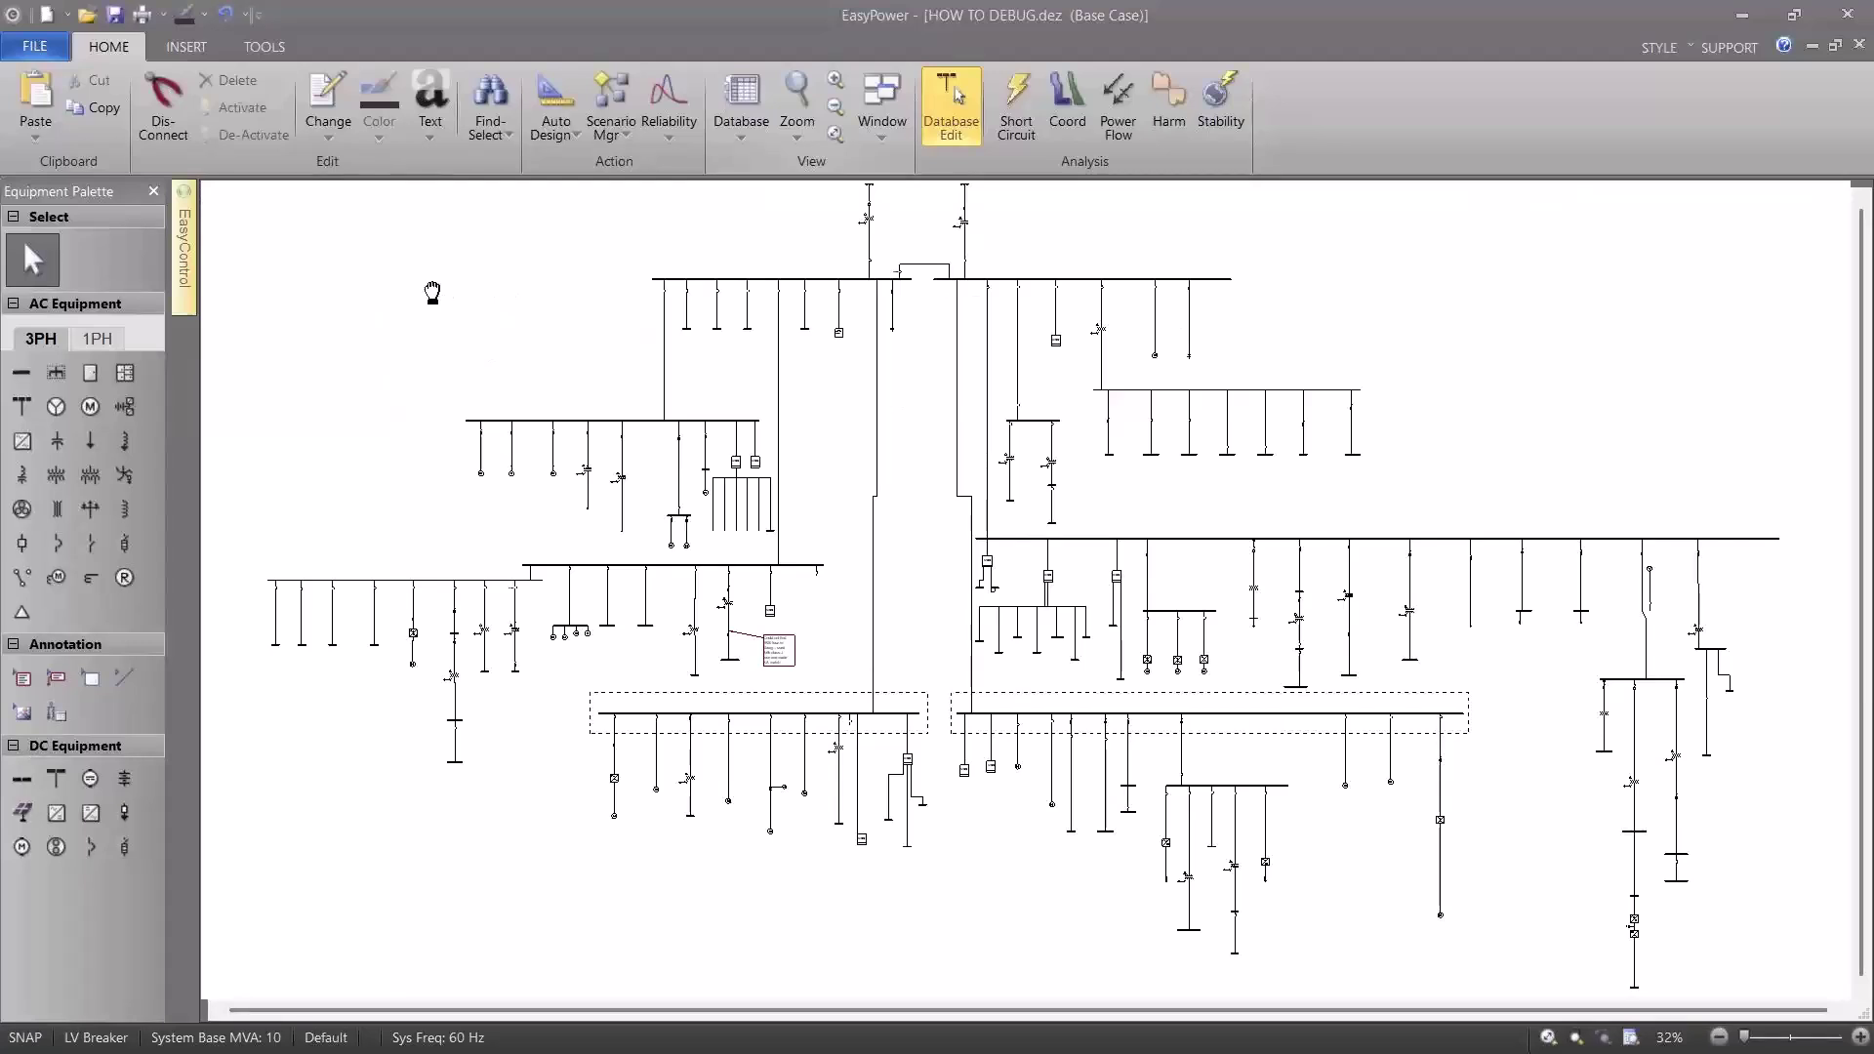
drag(432, 292, 590, 342)
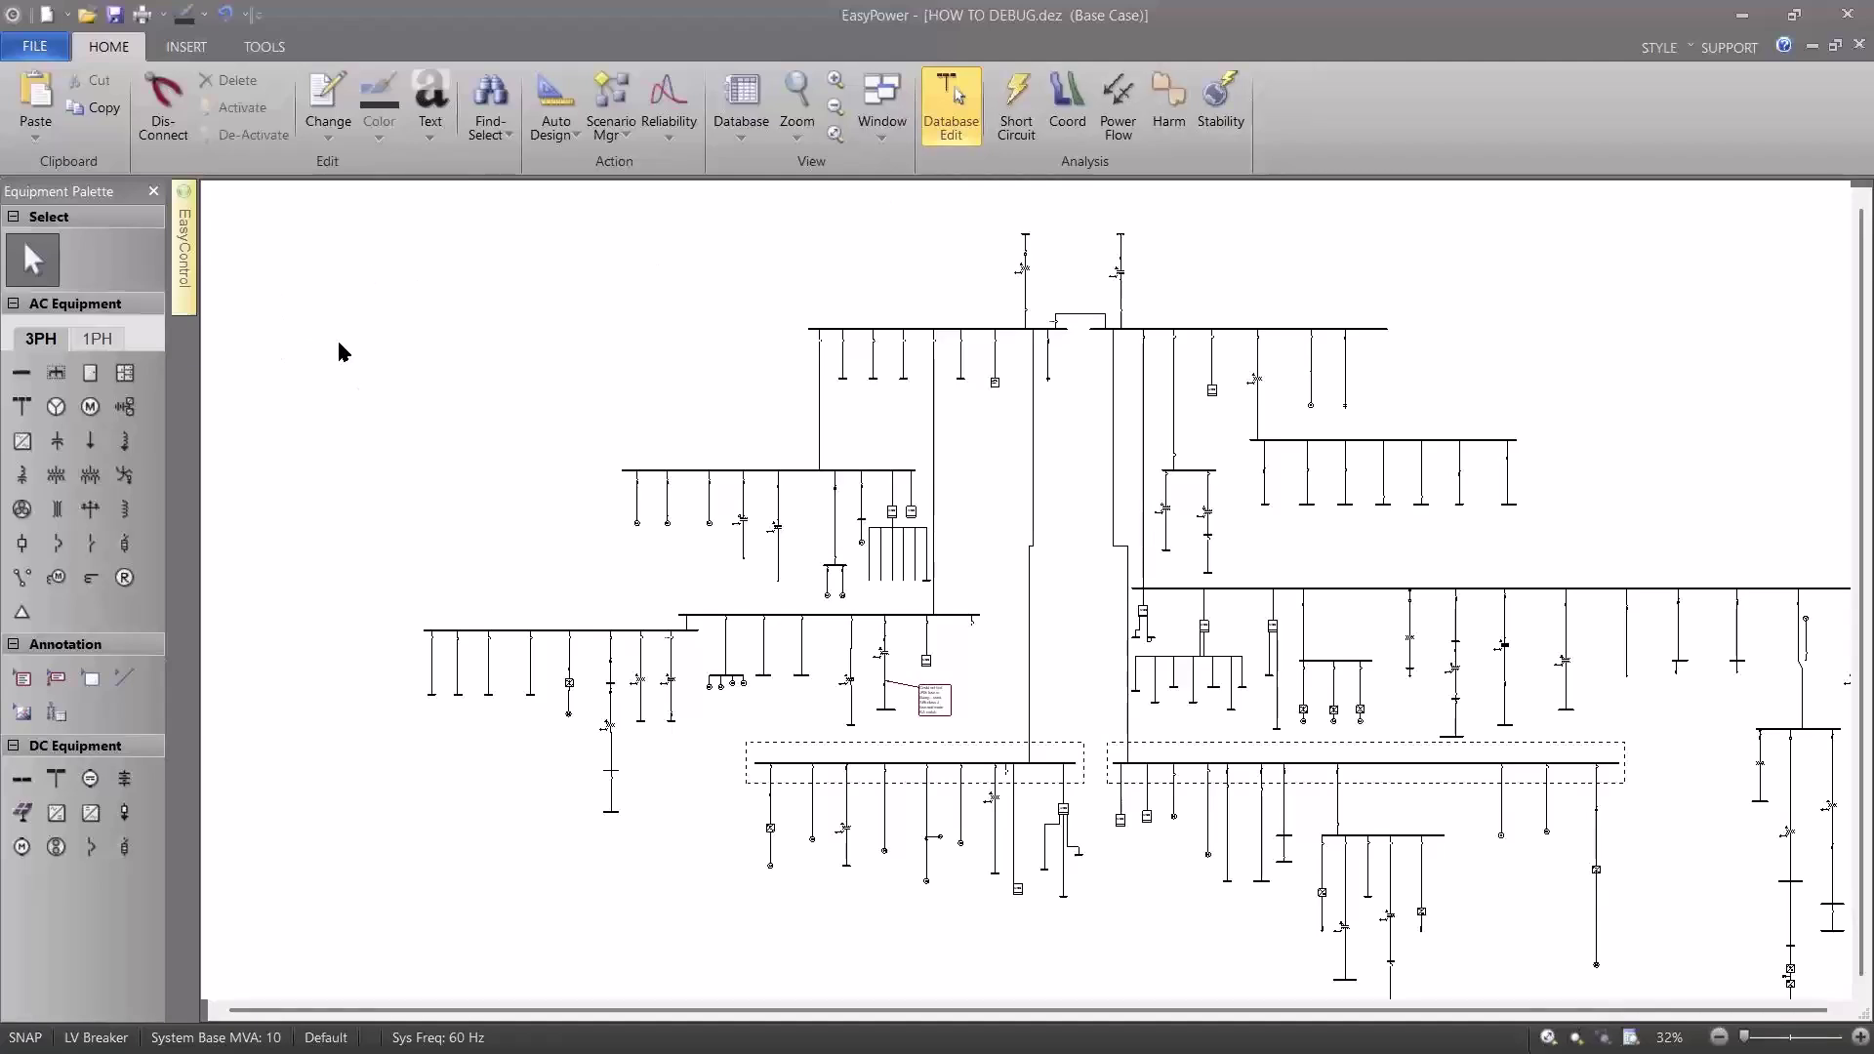
Check the default Device Library path in the file location options, view the library files offered, and leave without changes.
right_click(342, 352)
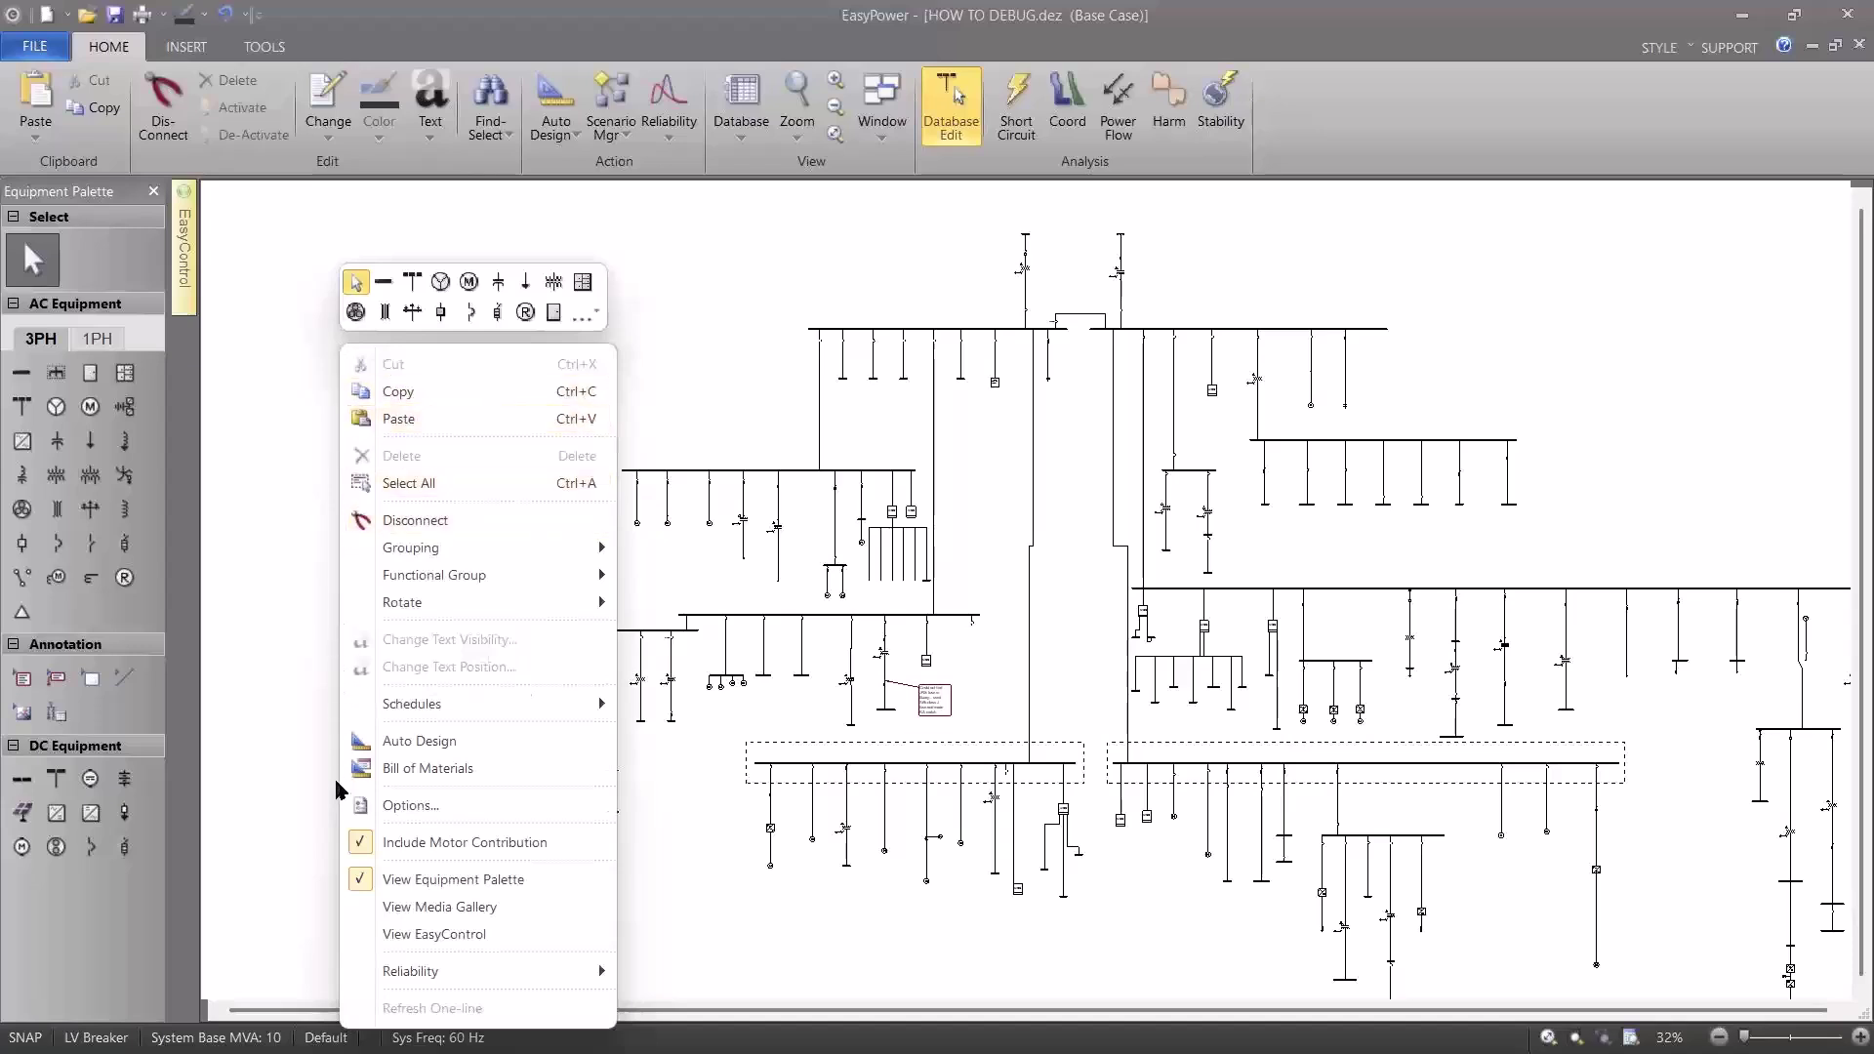
click(361, 807)
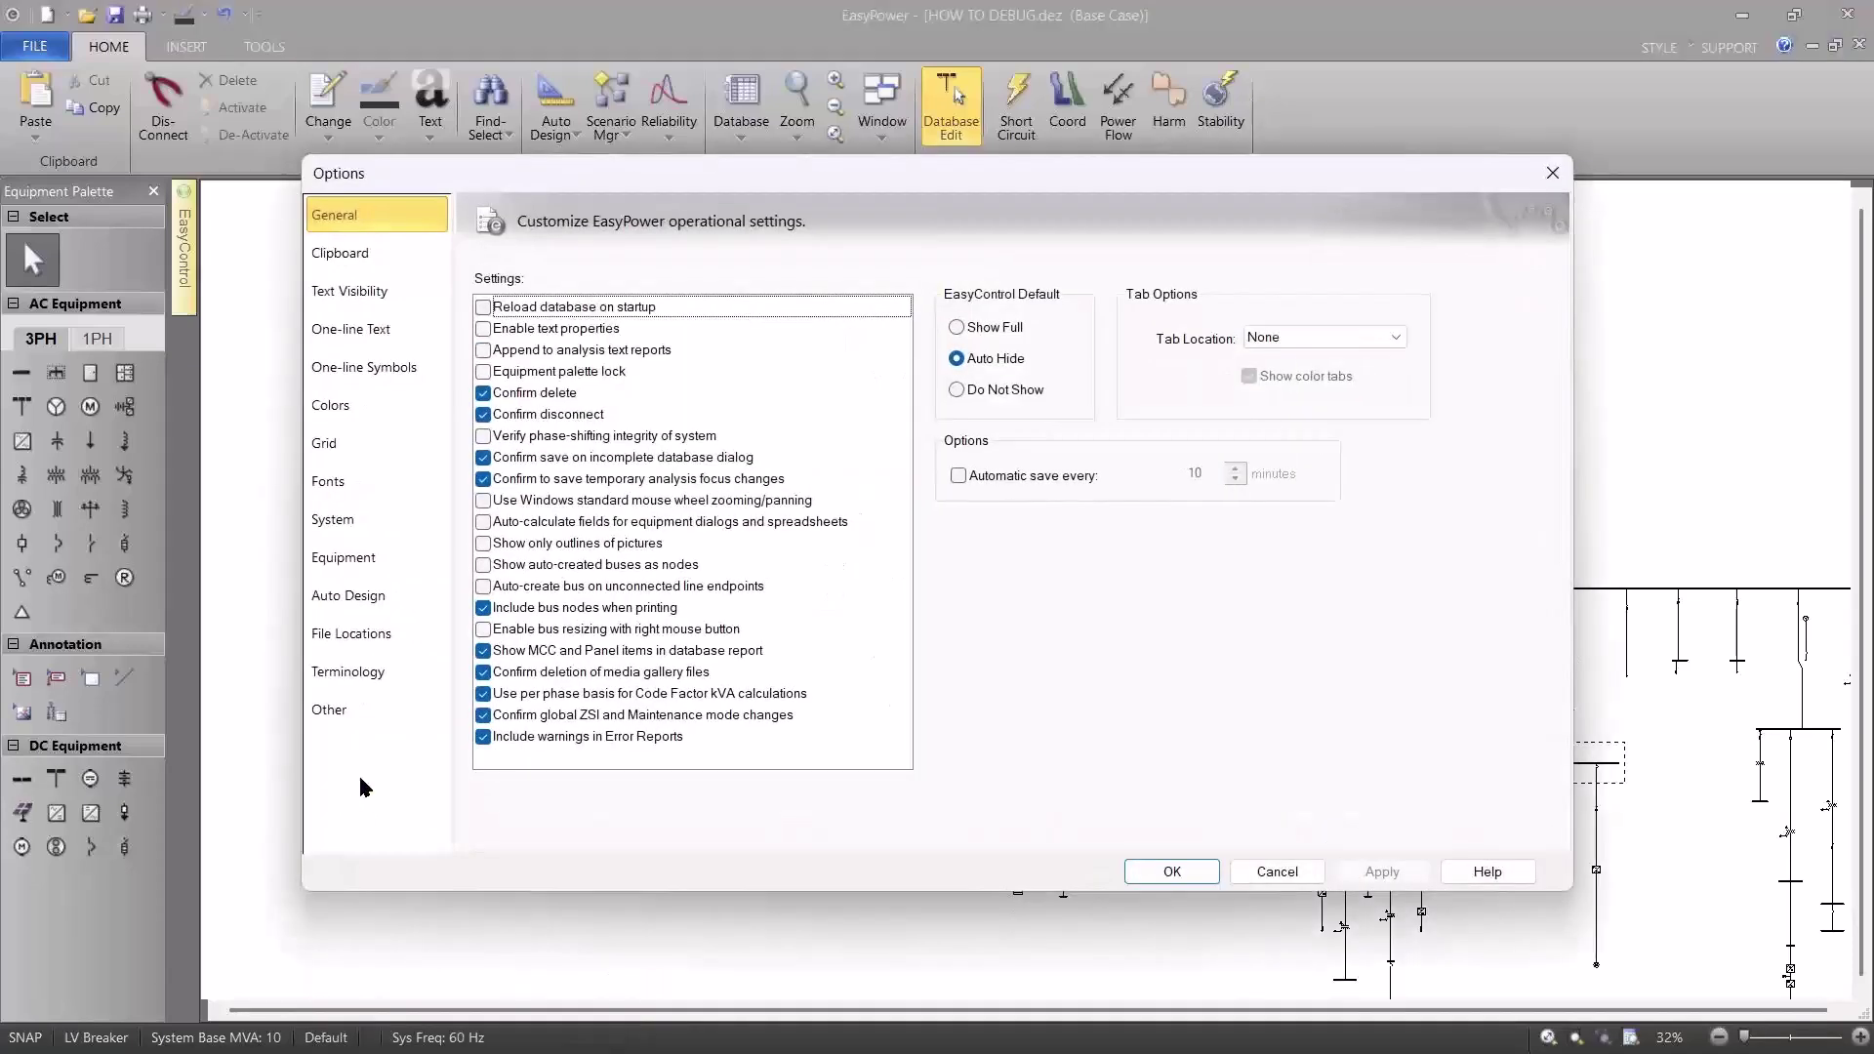
click(345, 642)
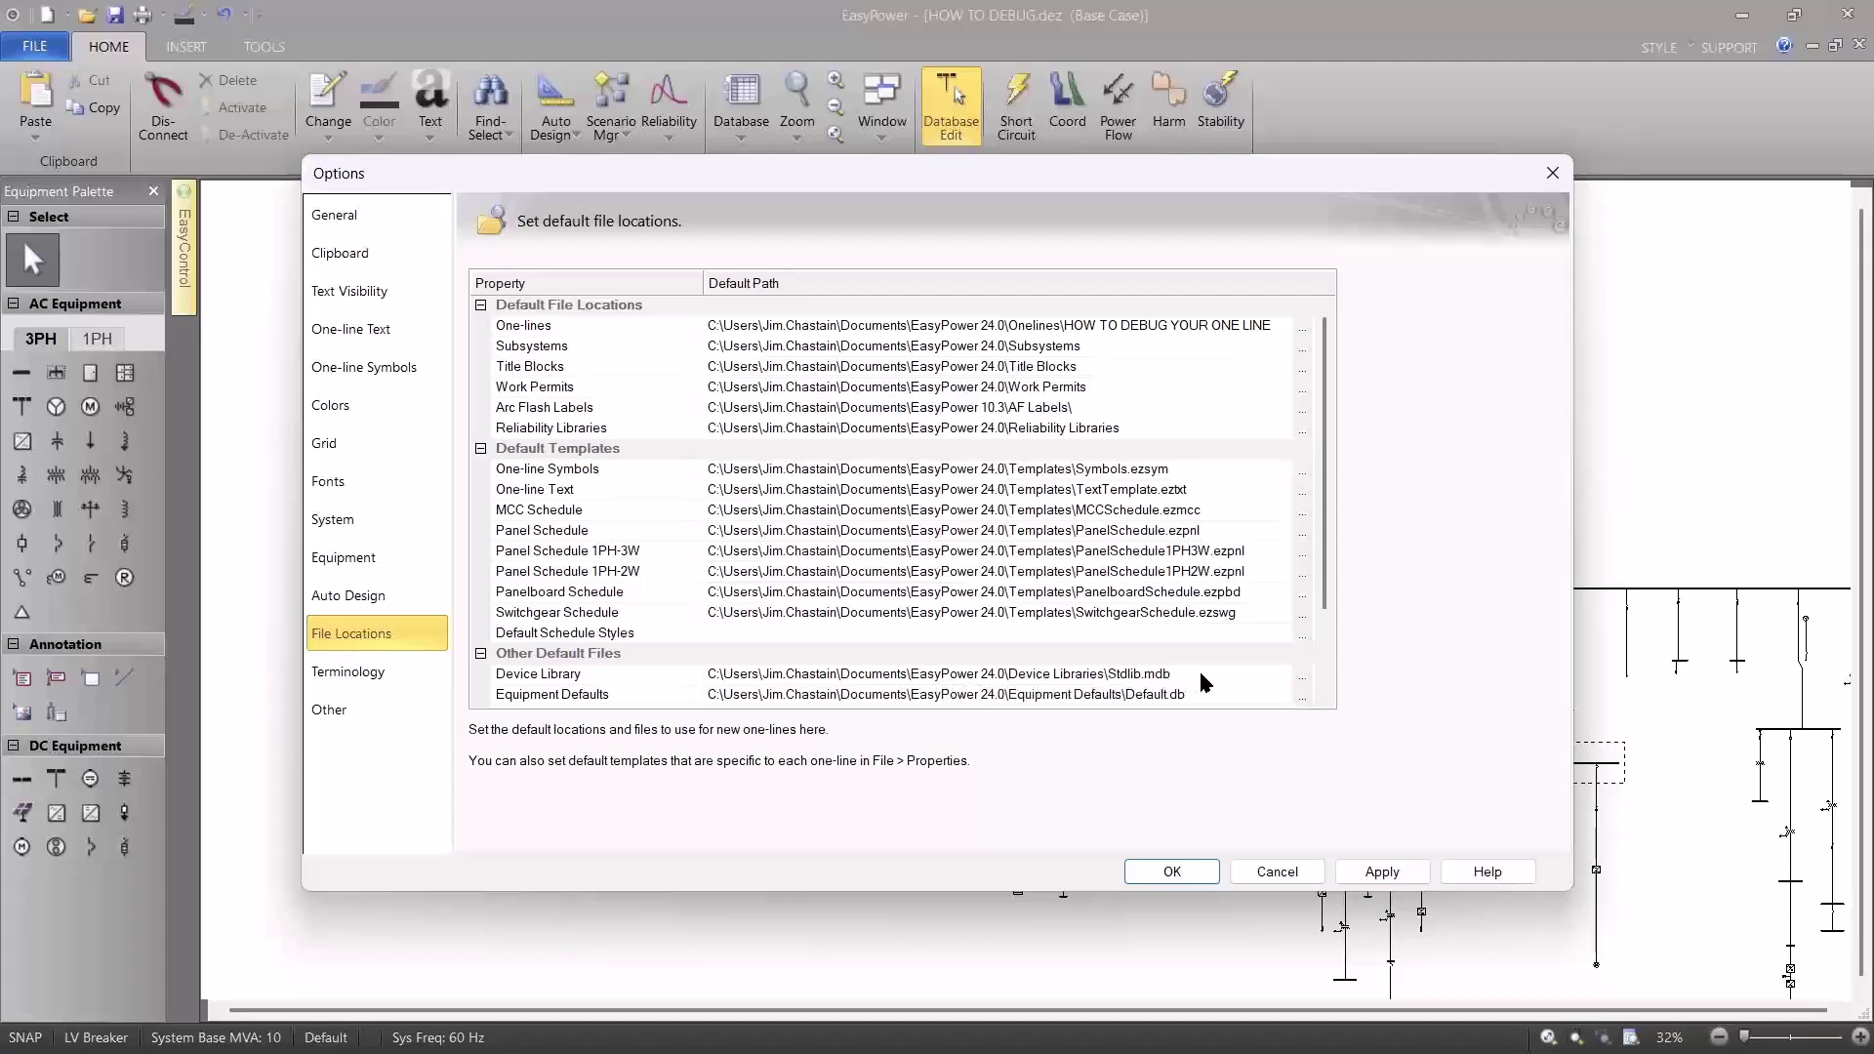
click(1301, 675)
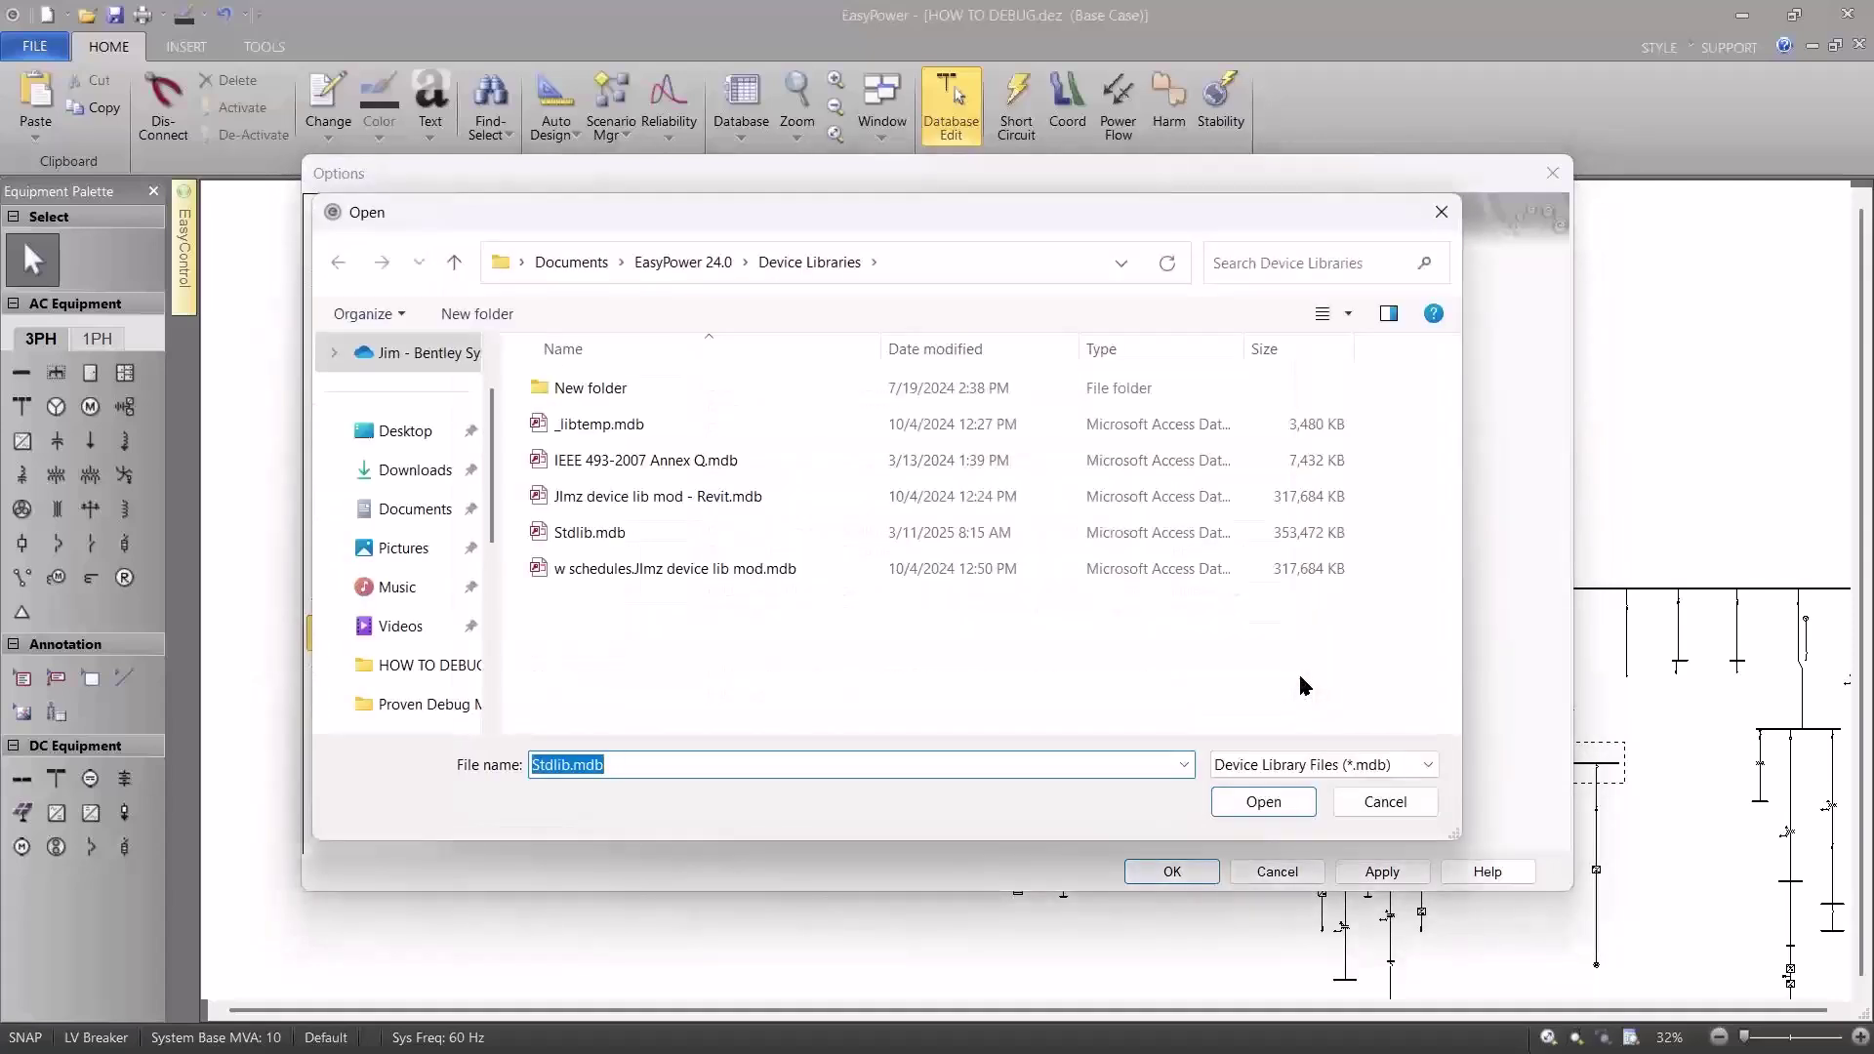
click(1372, 802)
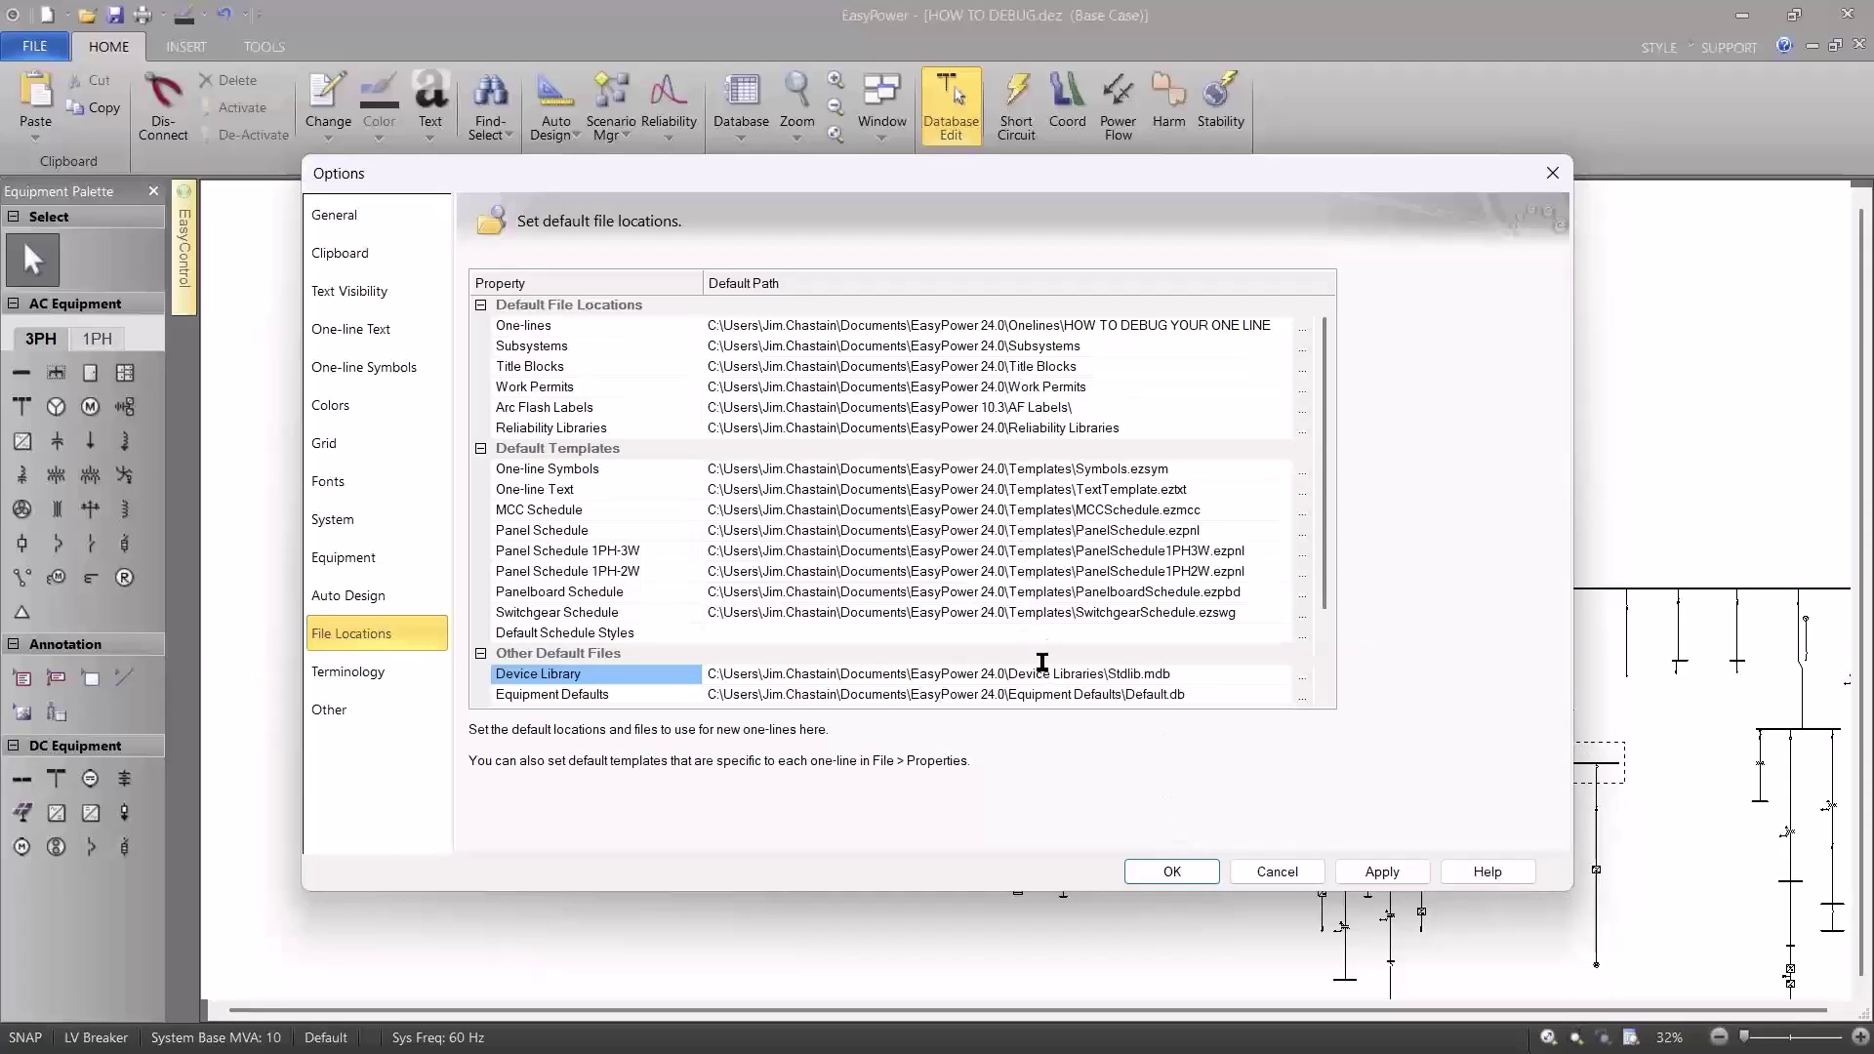
click(1269, 871)
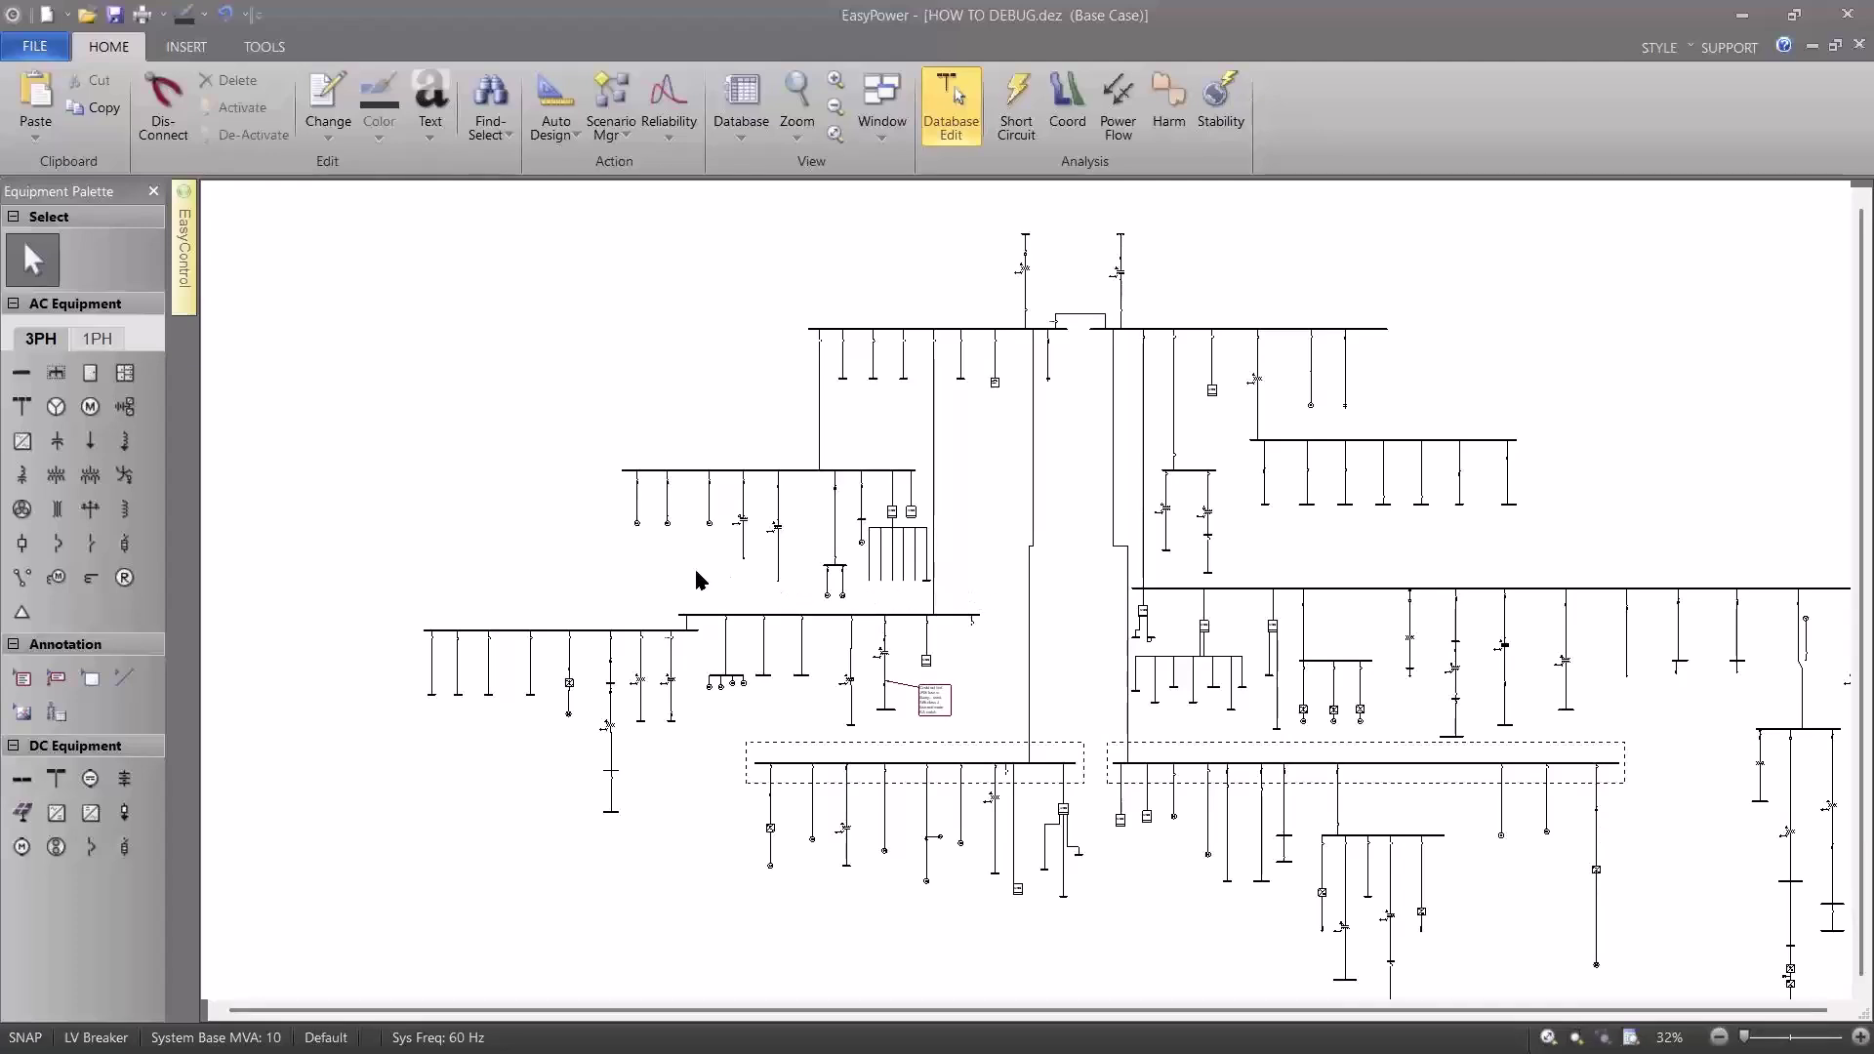
key(alt+Tab)
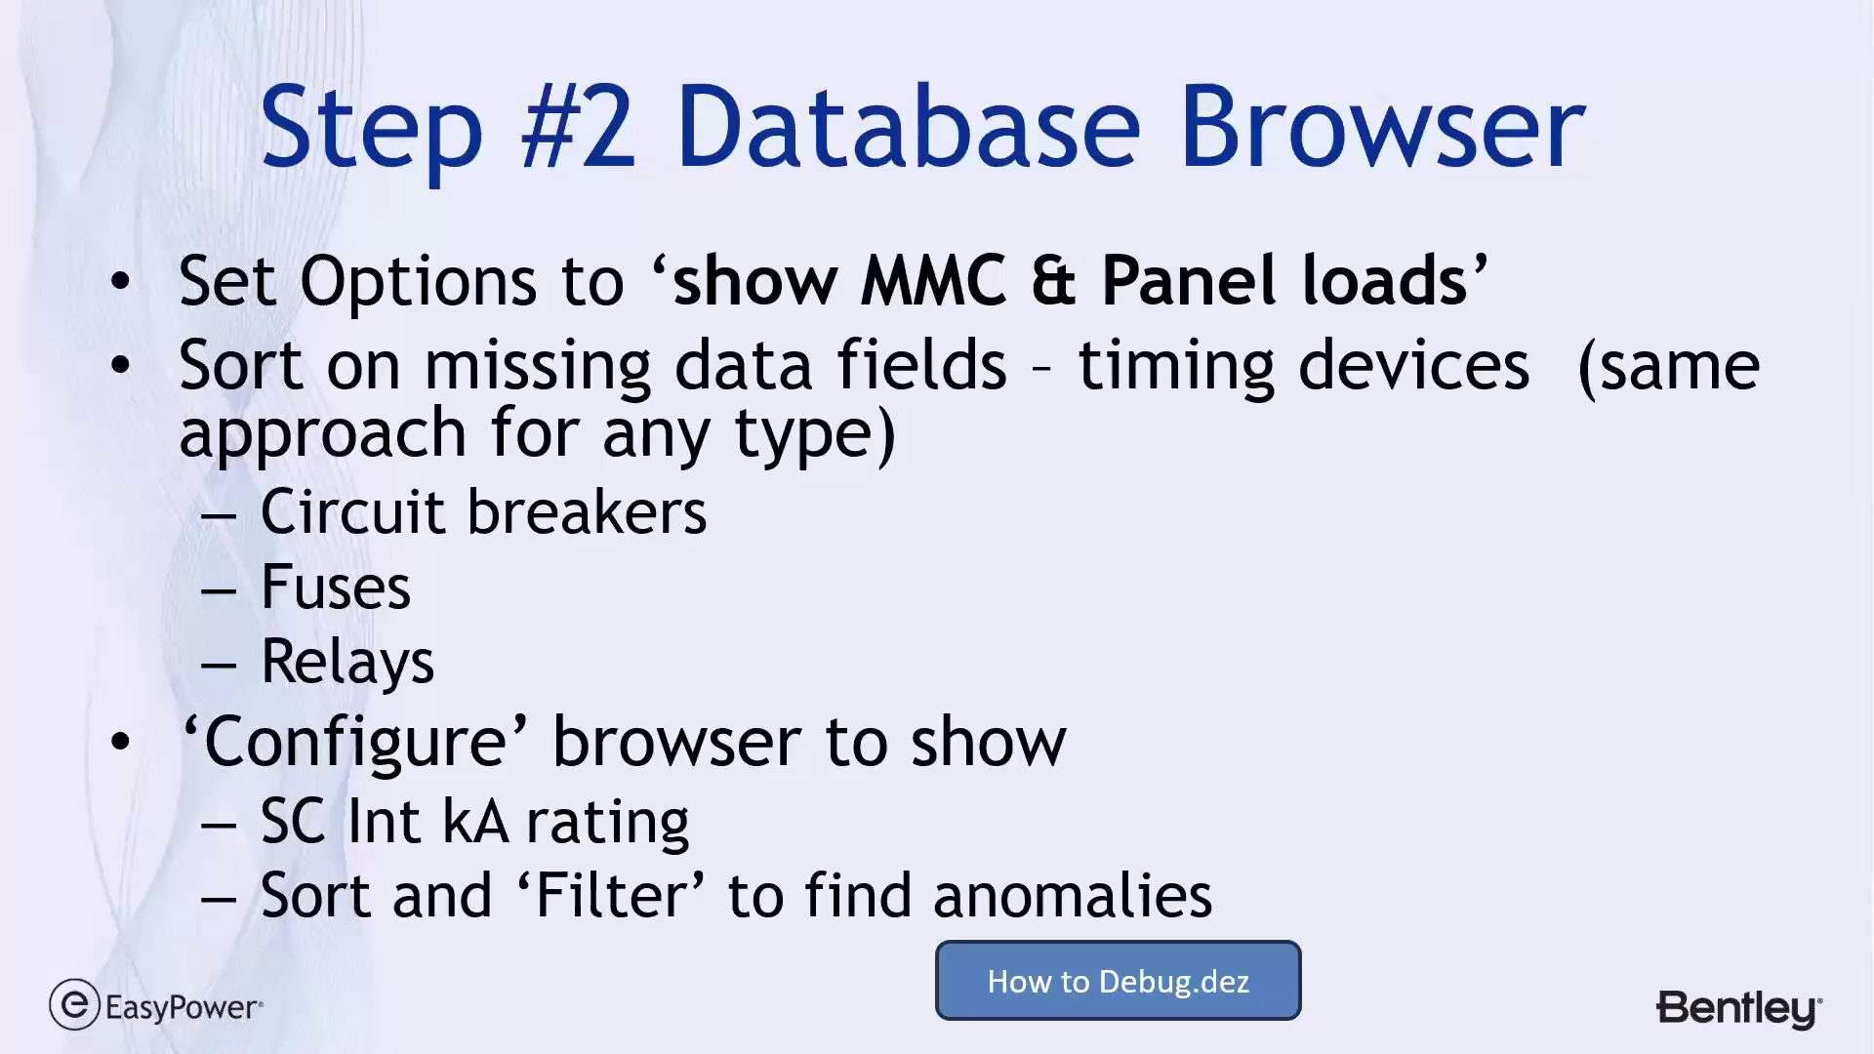
key(Right)
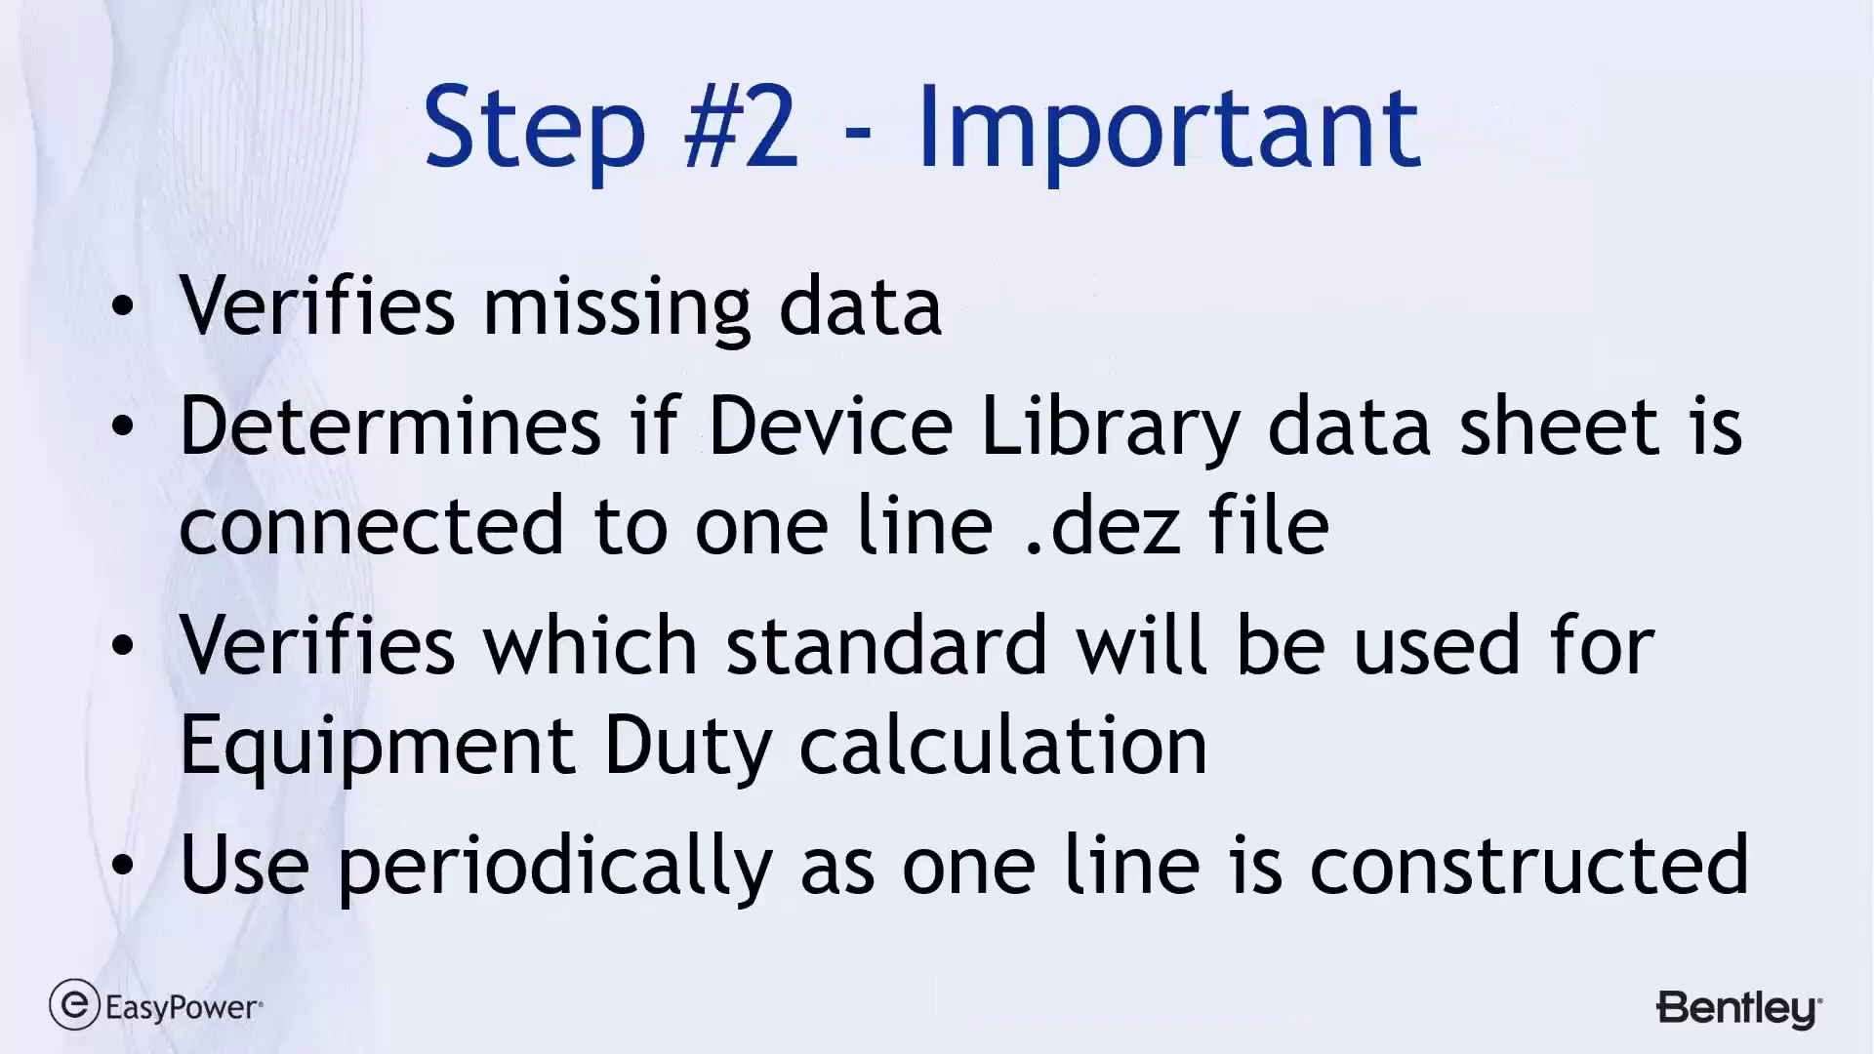
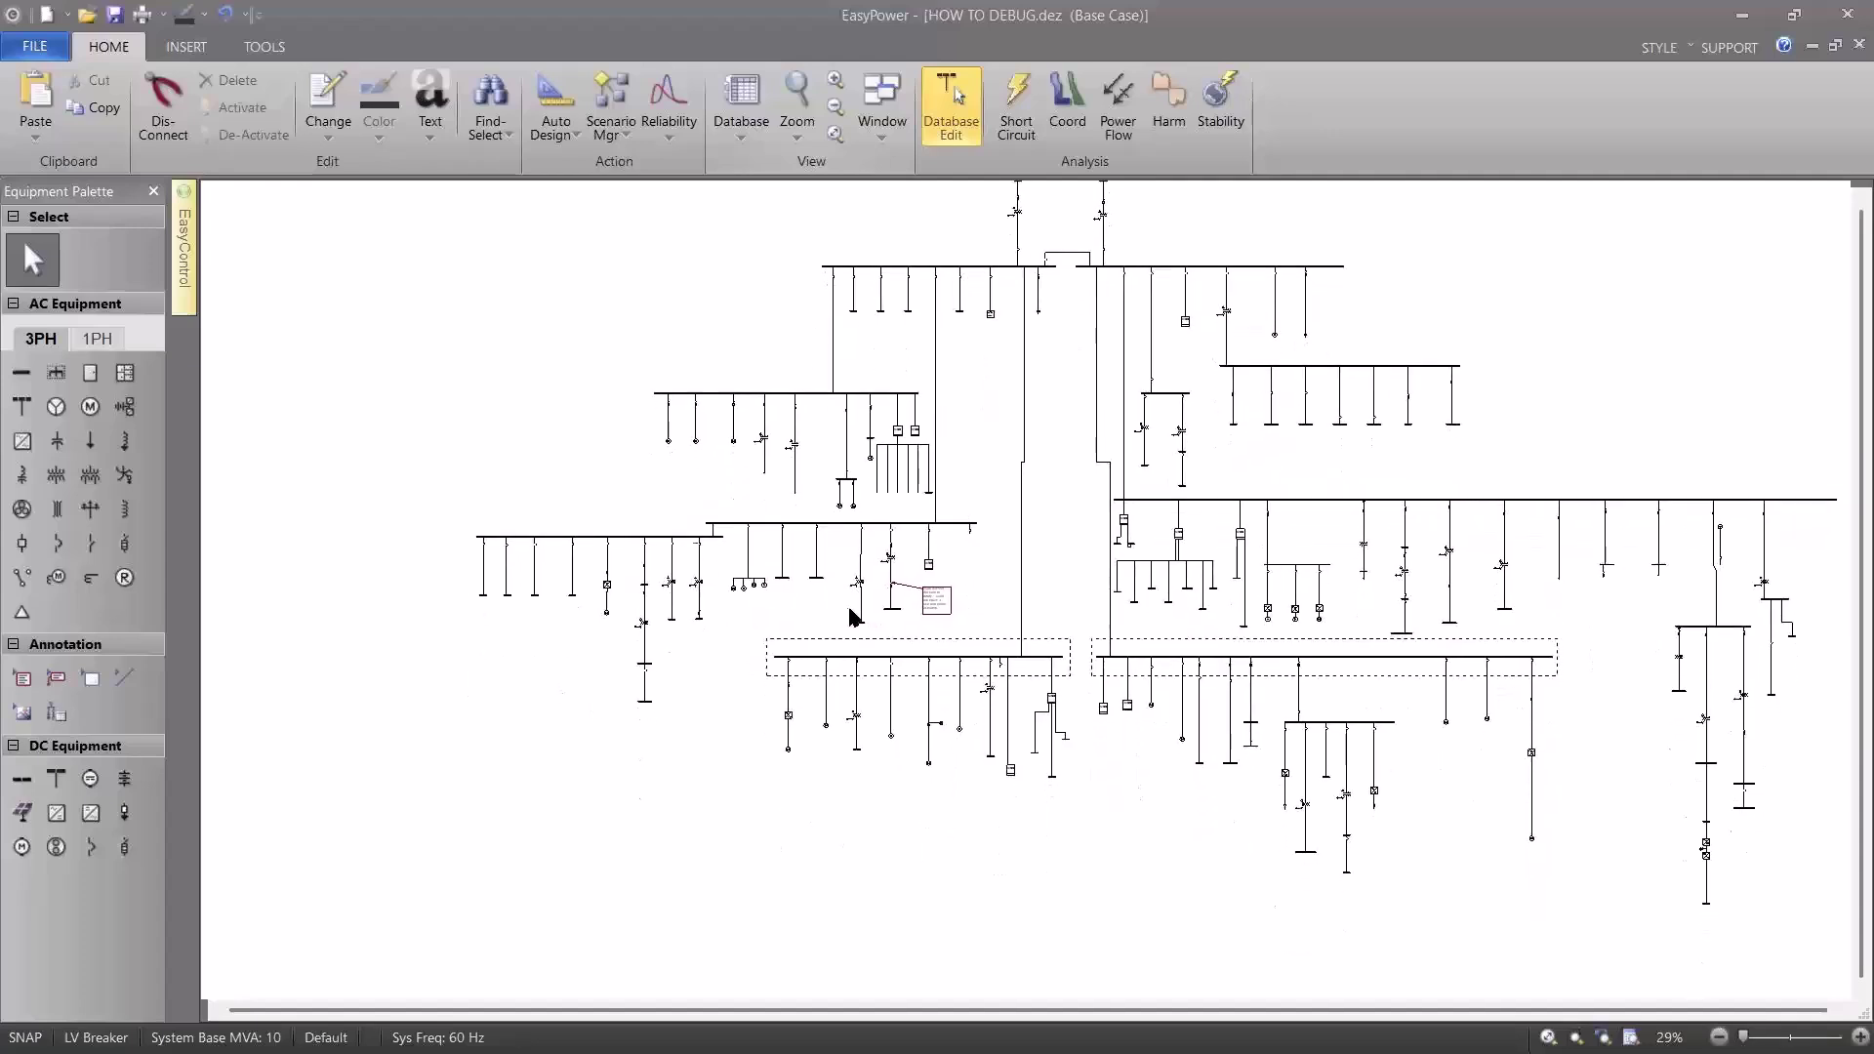
Switch from HOW TO DEBUG.dez to the open one-line 03. namedviews.HOW TO DEBUG.dez.
click(841, 139)
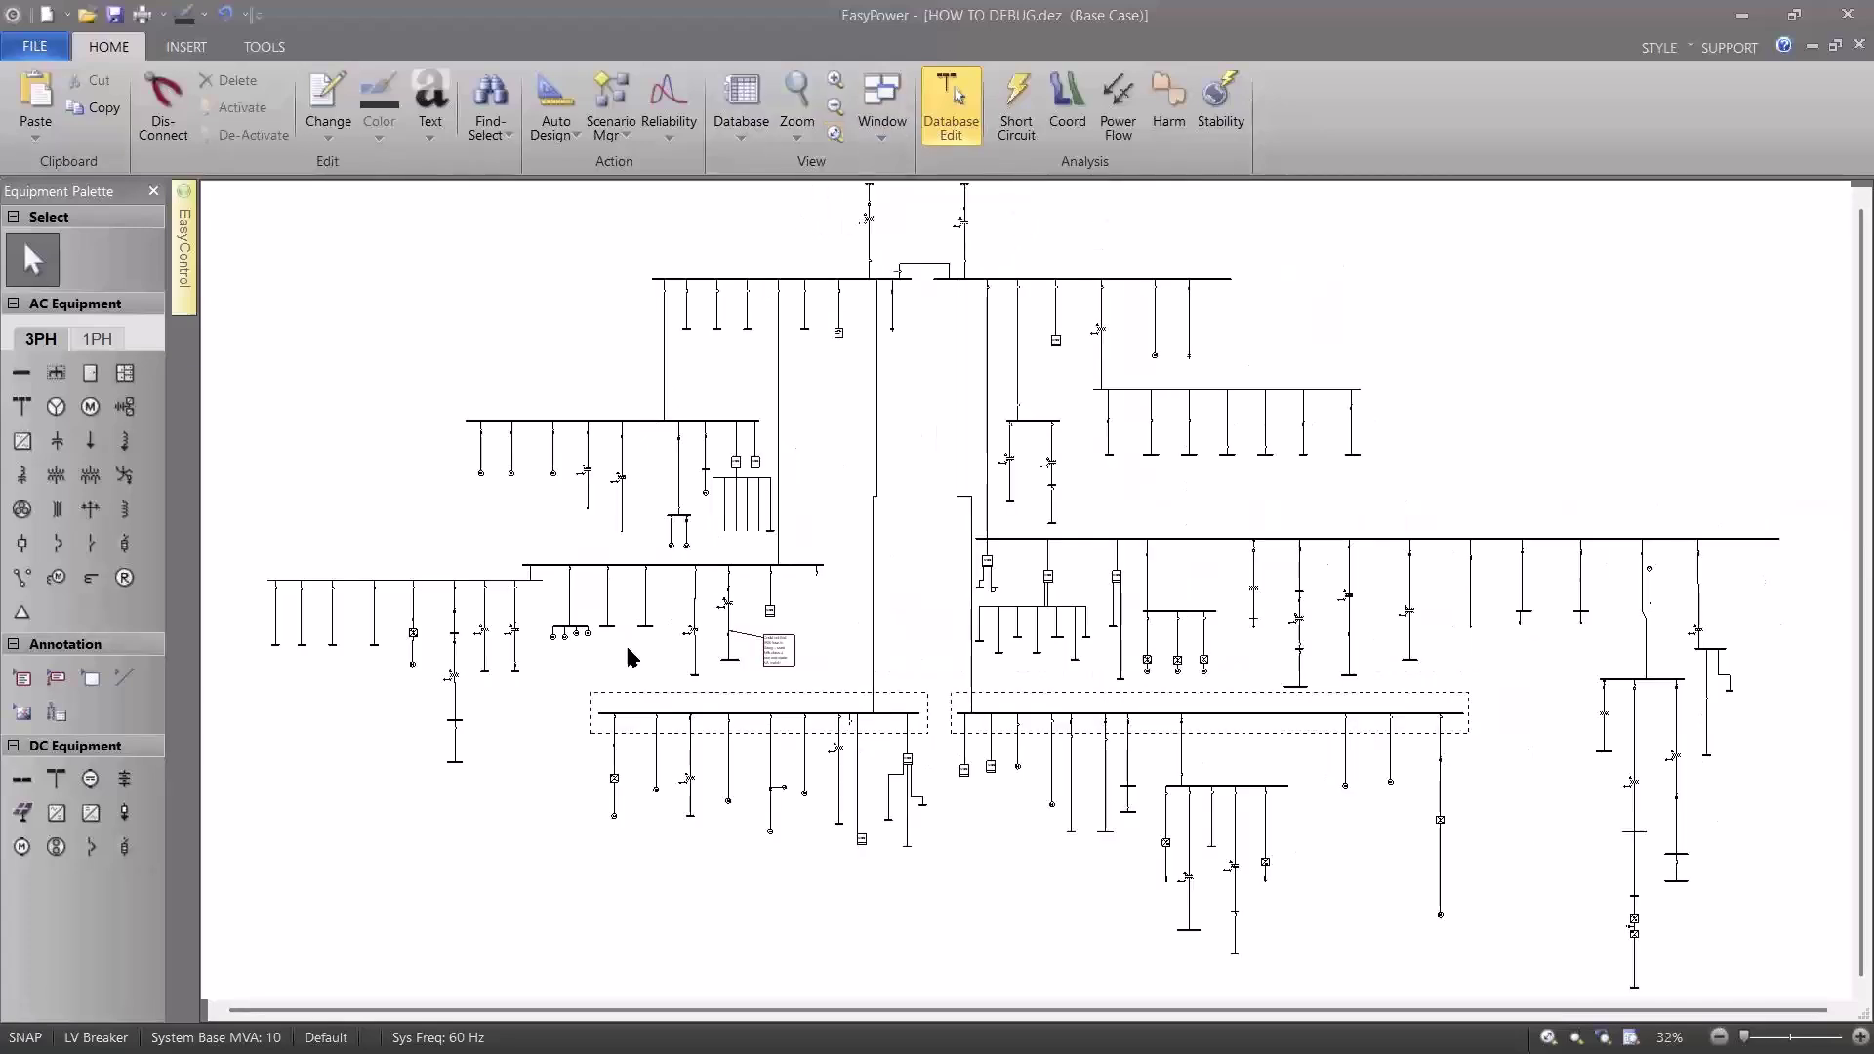
scroll(635, 694, up, 2)
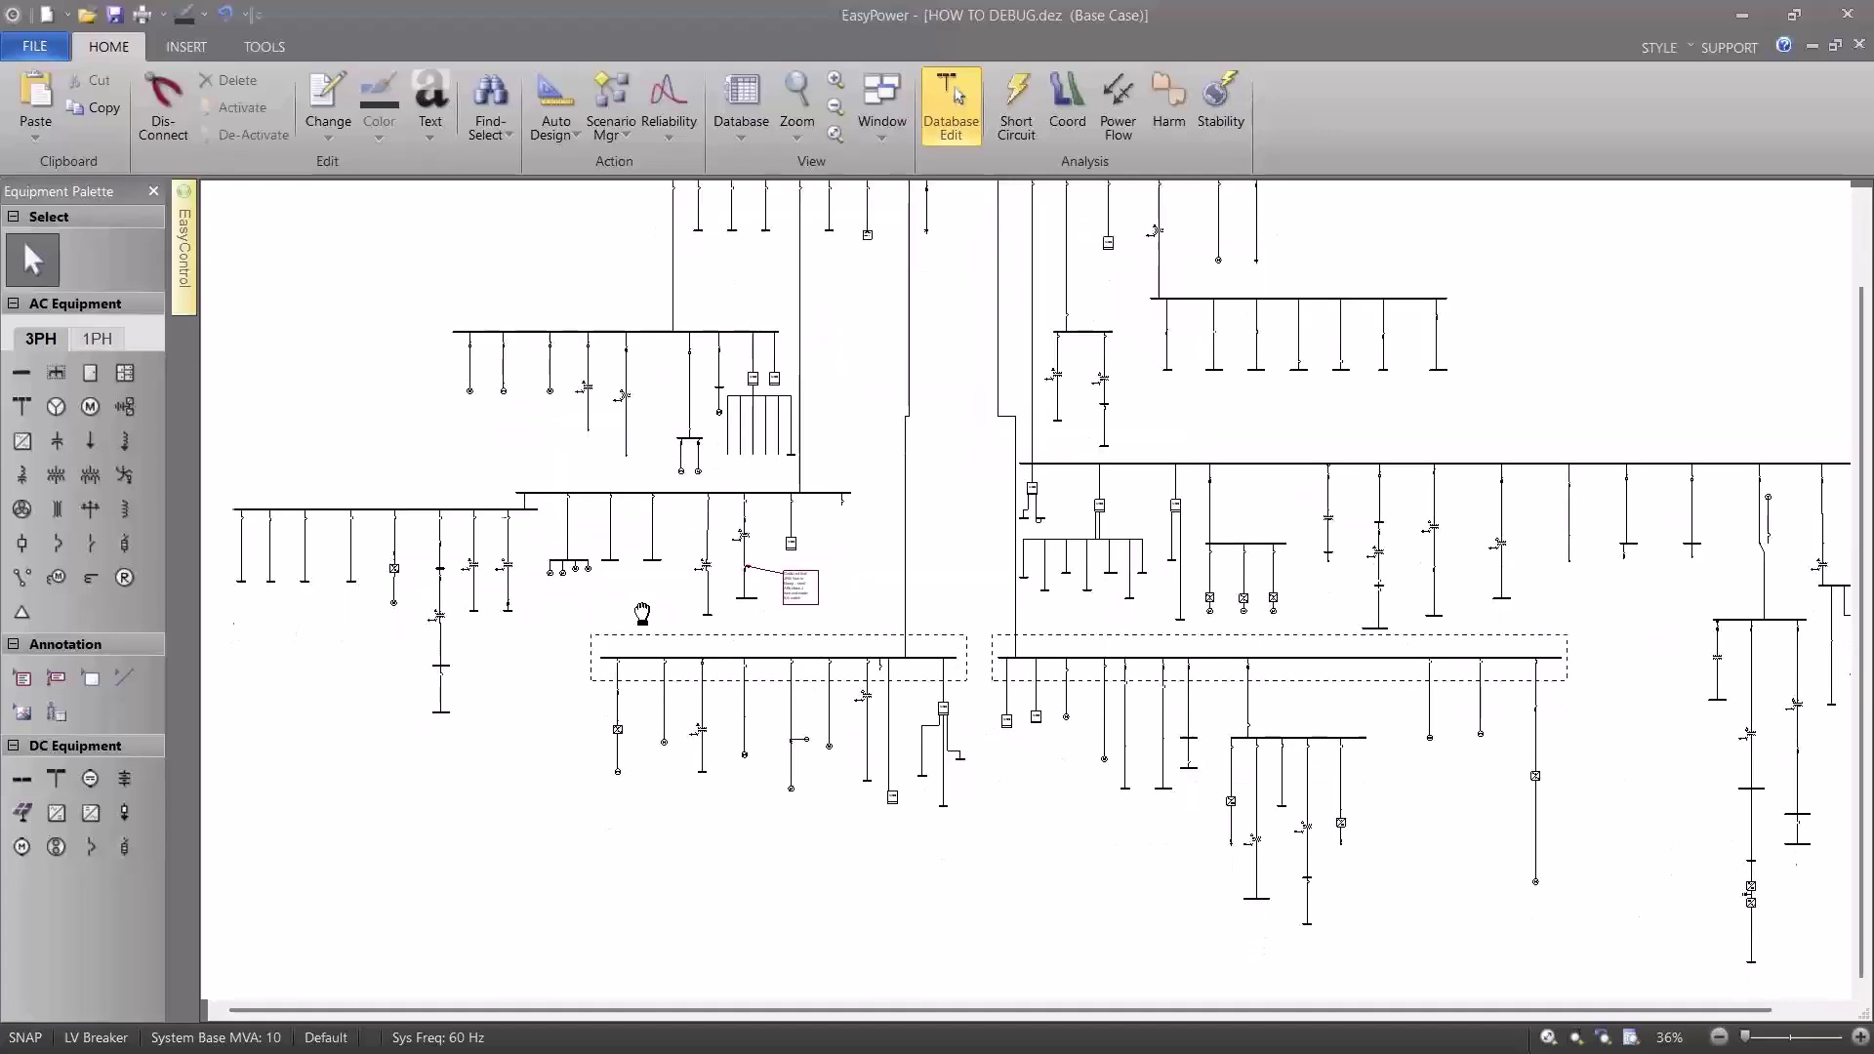
scroll(642, 613, down, 1)
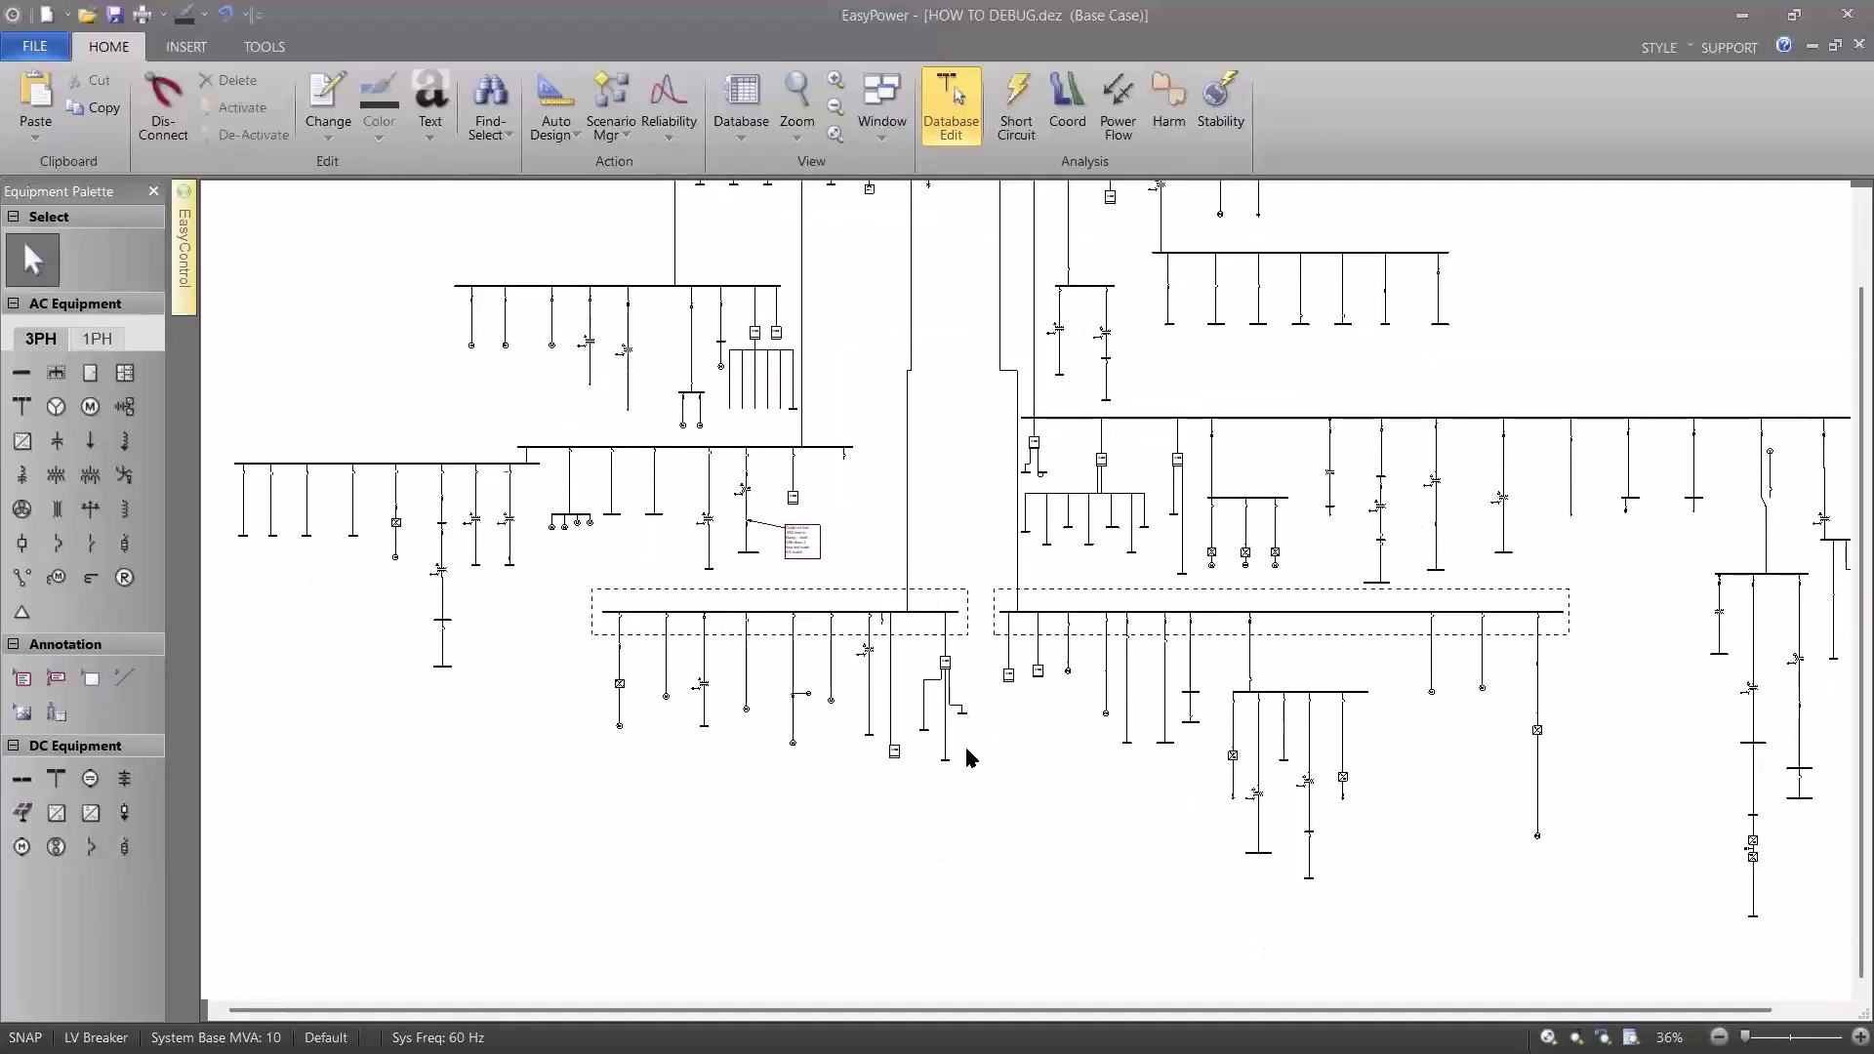
click(869, 148)
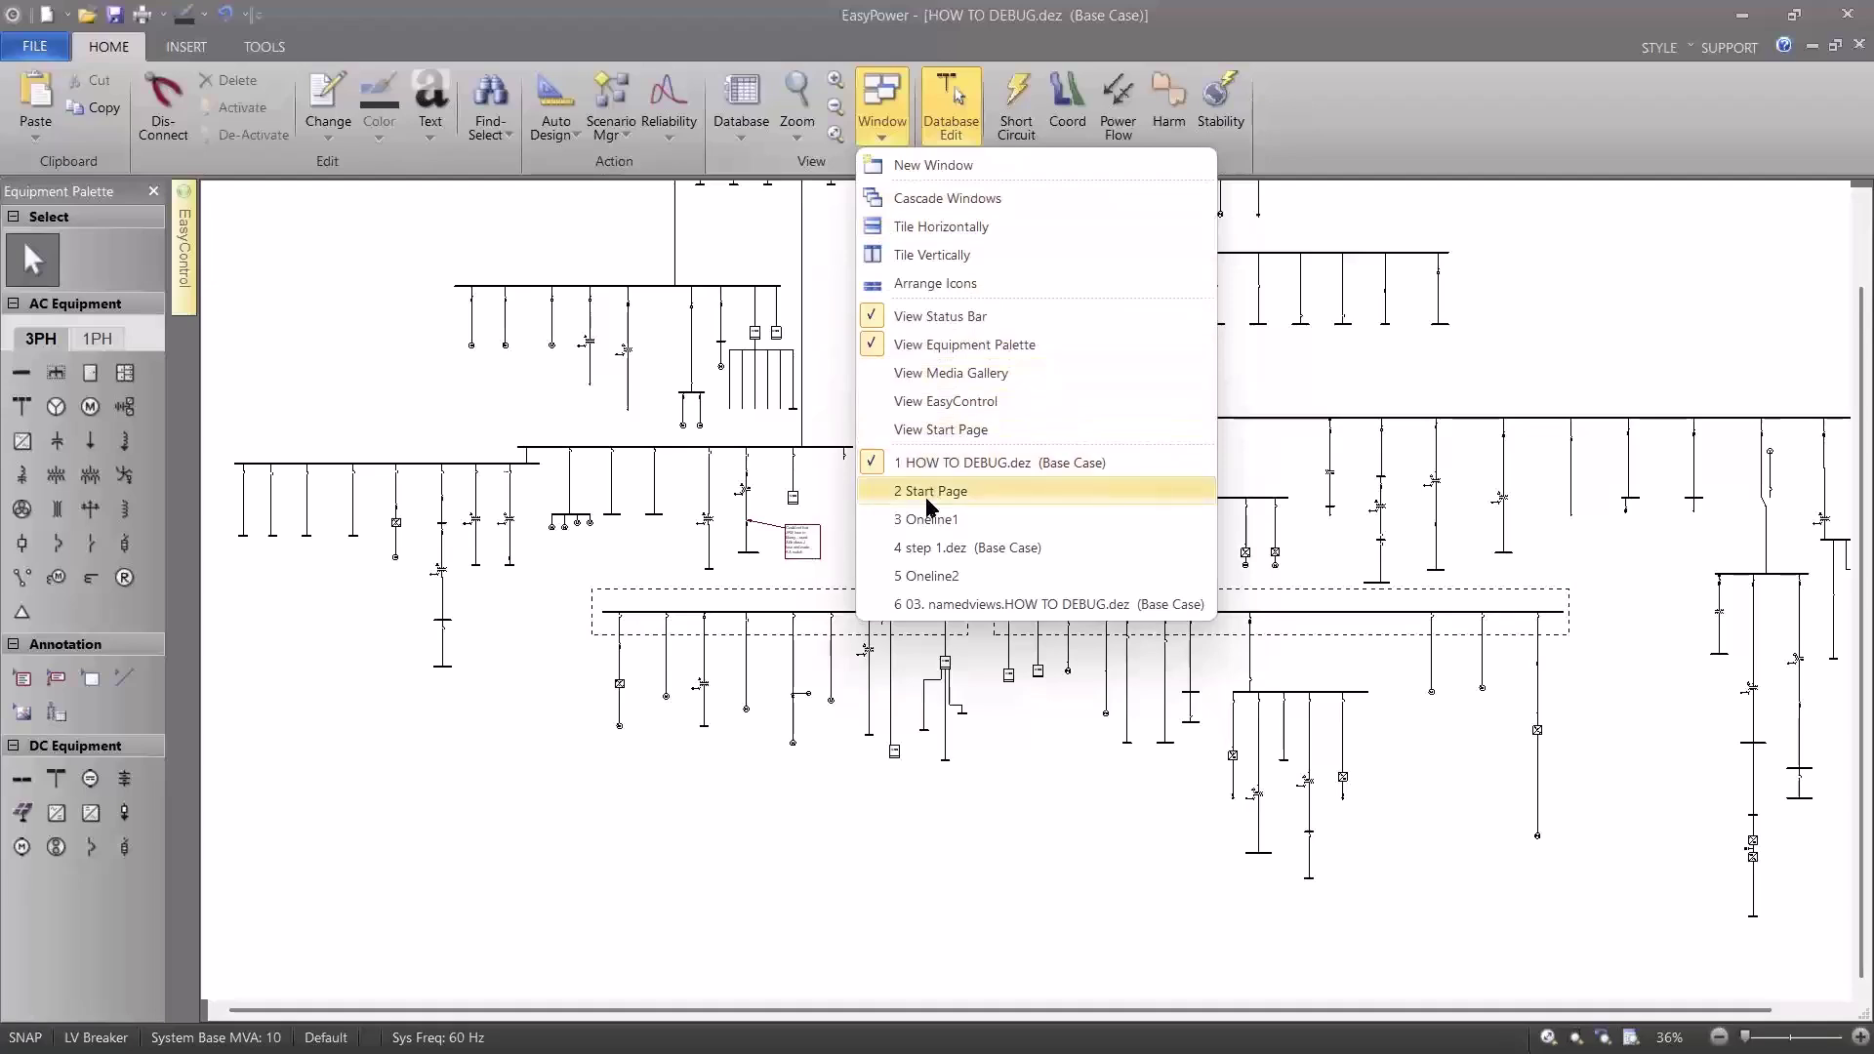
click(945, 605)
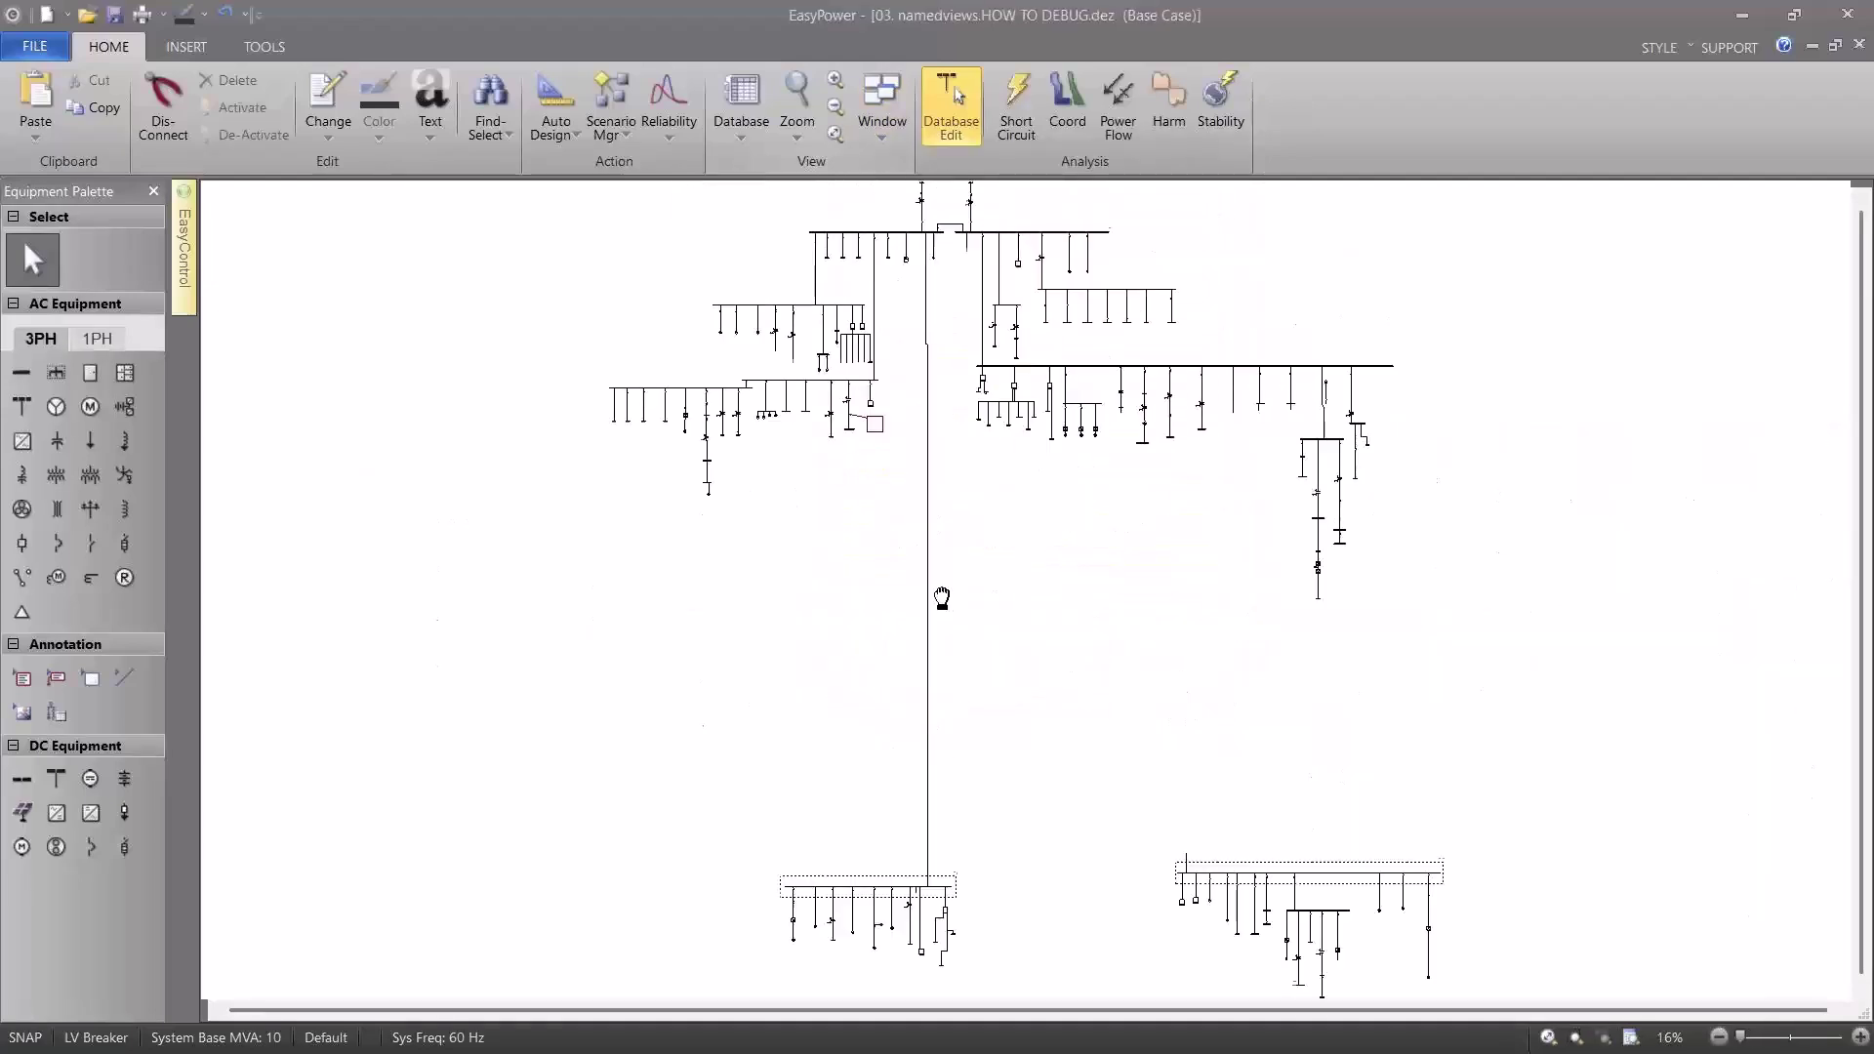
Examine the MCC-1-FRONT bus and its connected equipment at the lower part of the one-line up close.
drag(940, 601, 941, 410)
scroll(928, 448, up, 3)
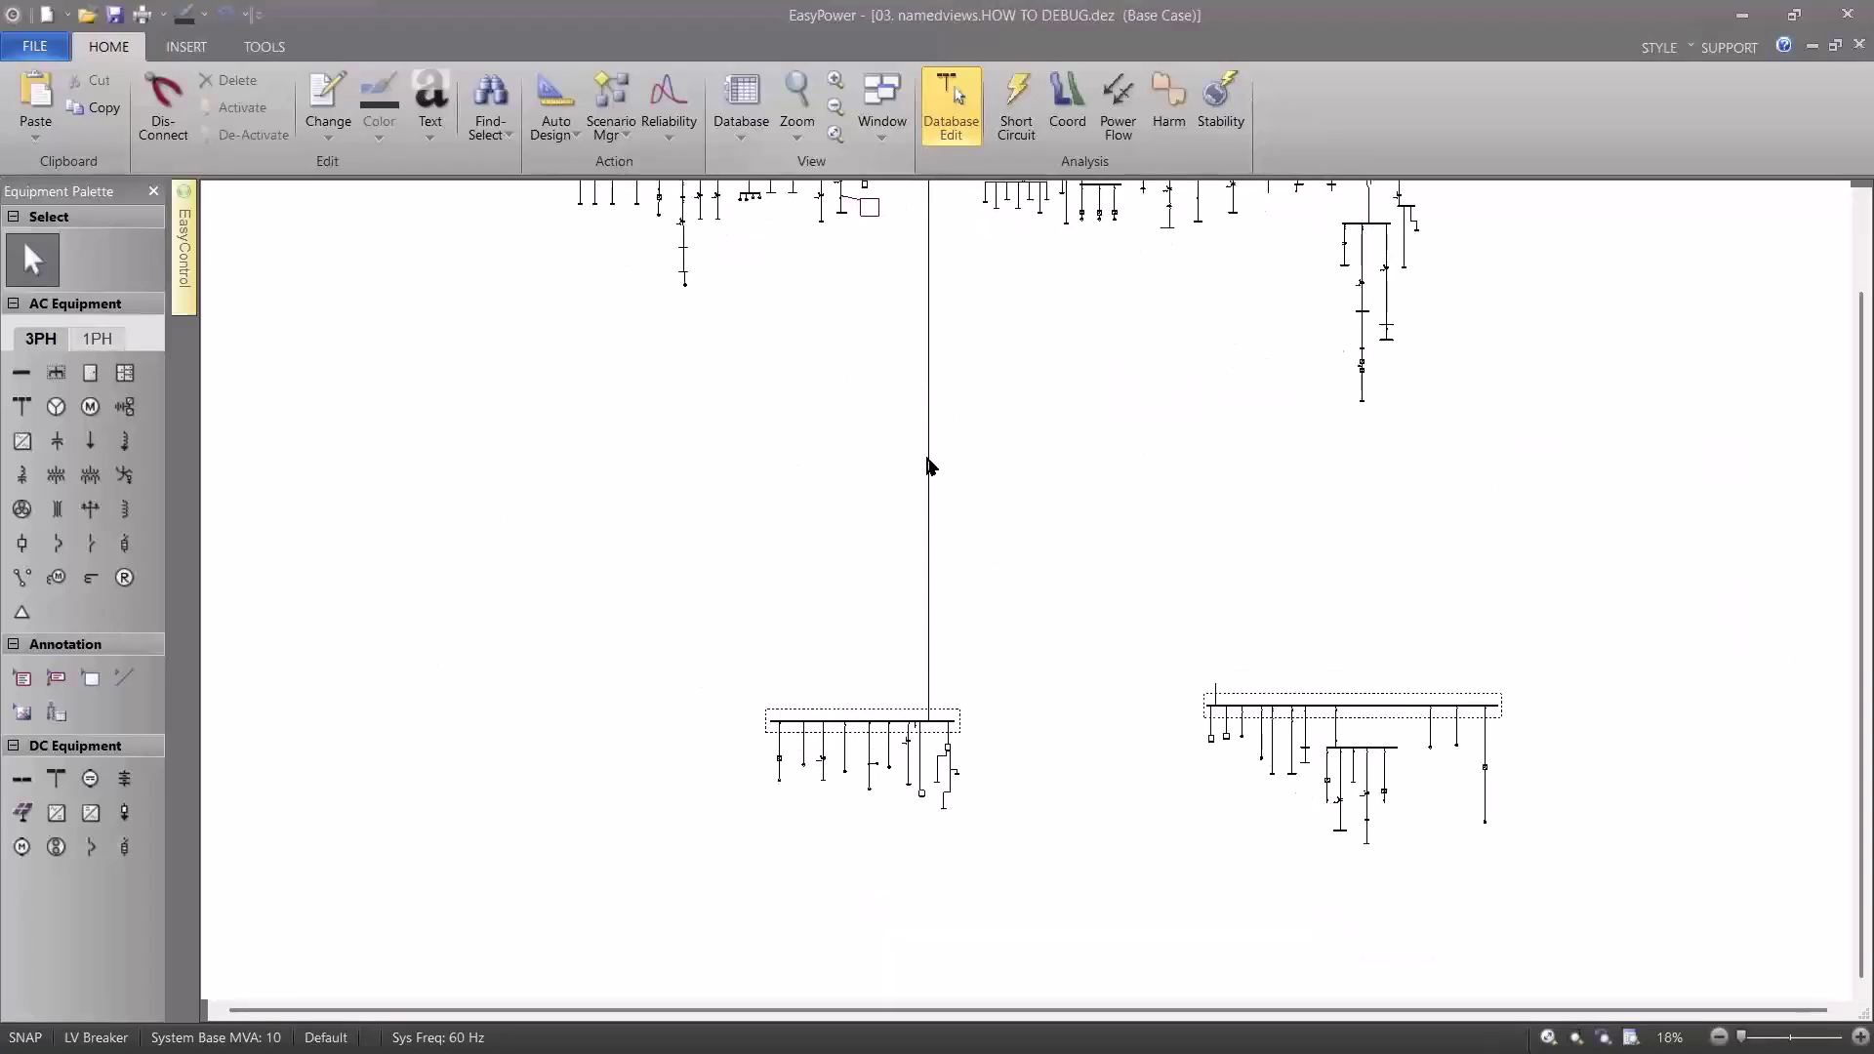
drag(928, 467, 962, 260)
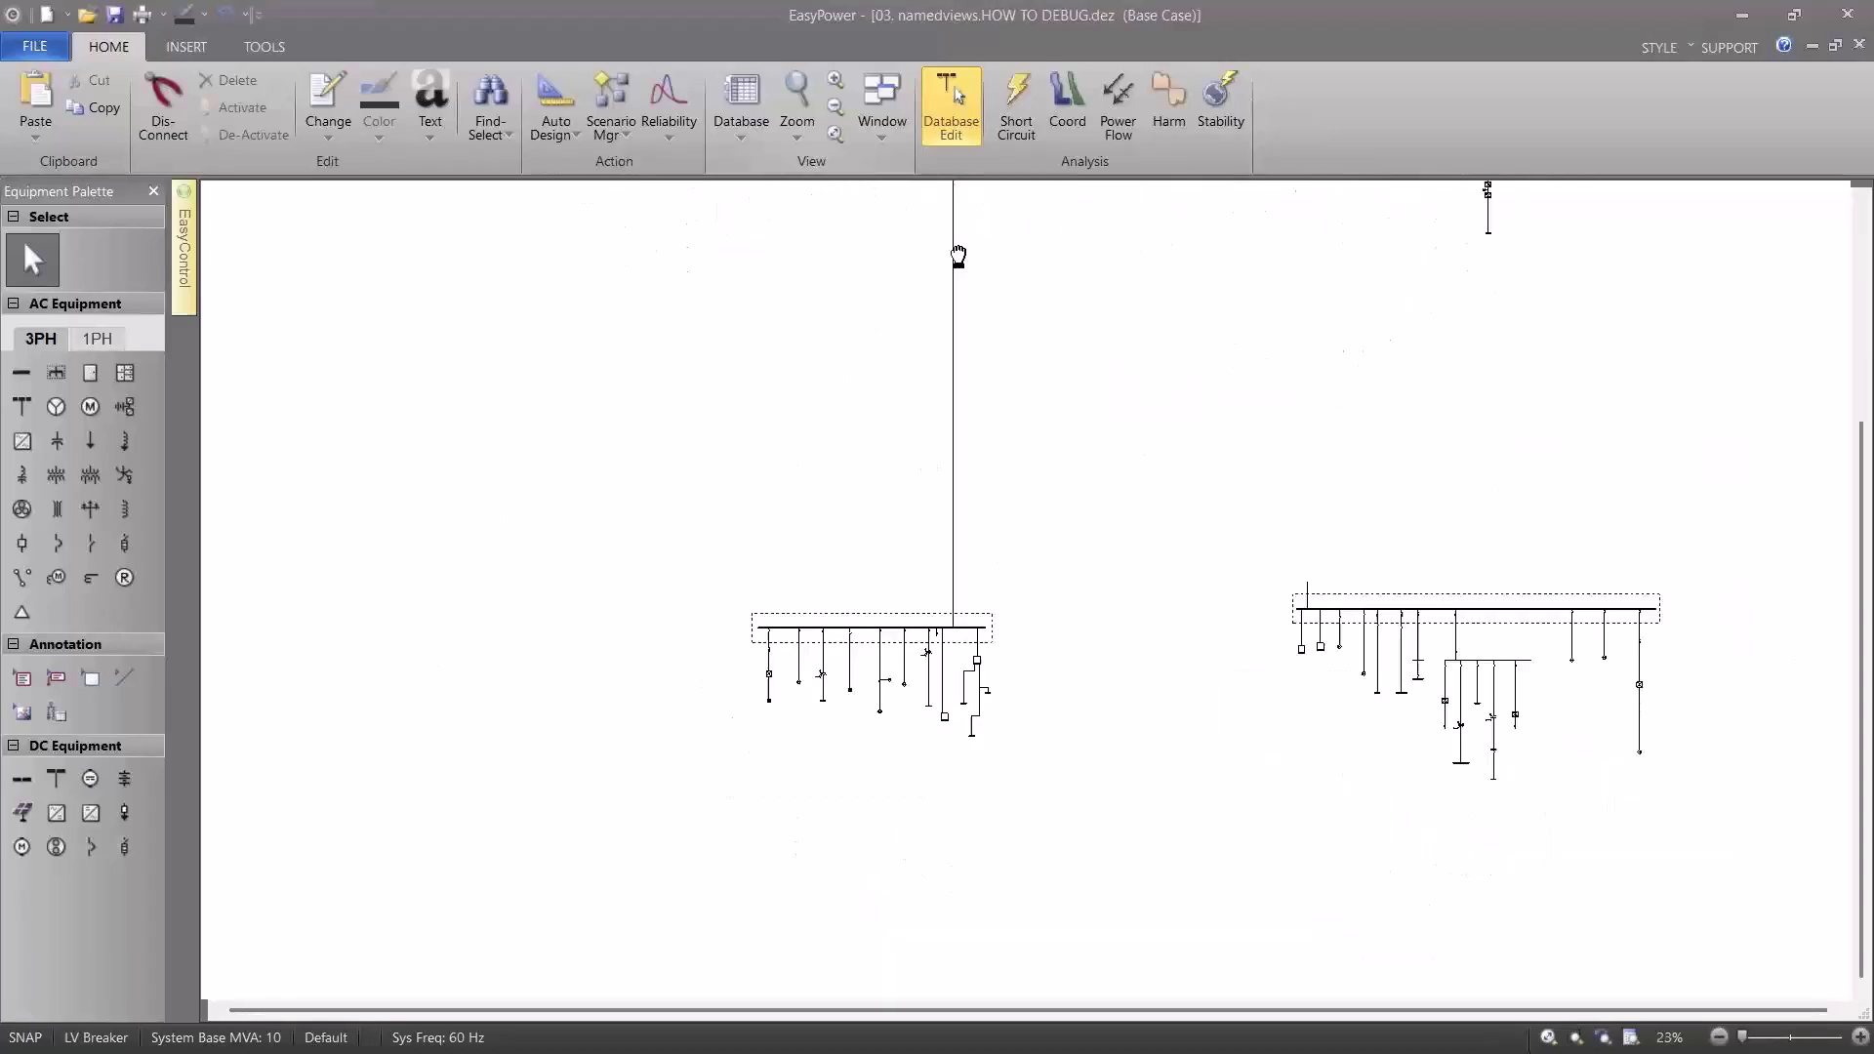
scroll(945, 400, up, 3)
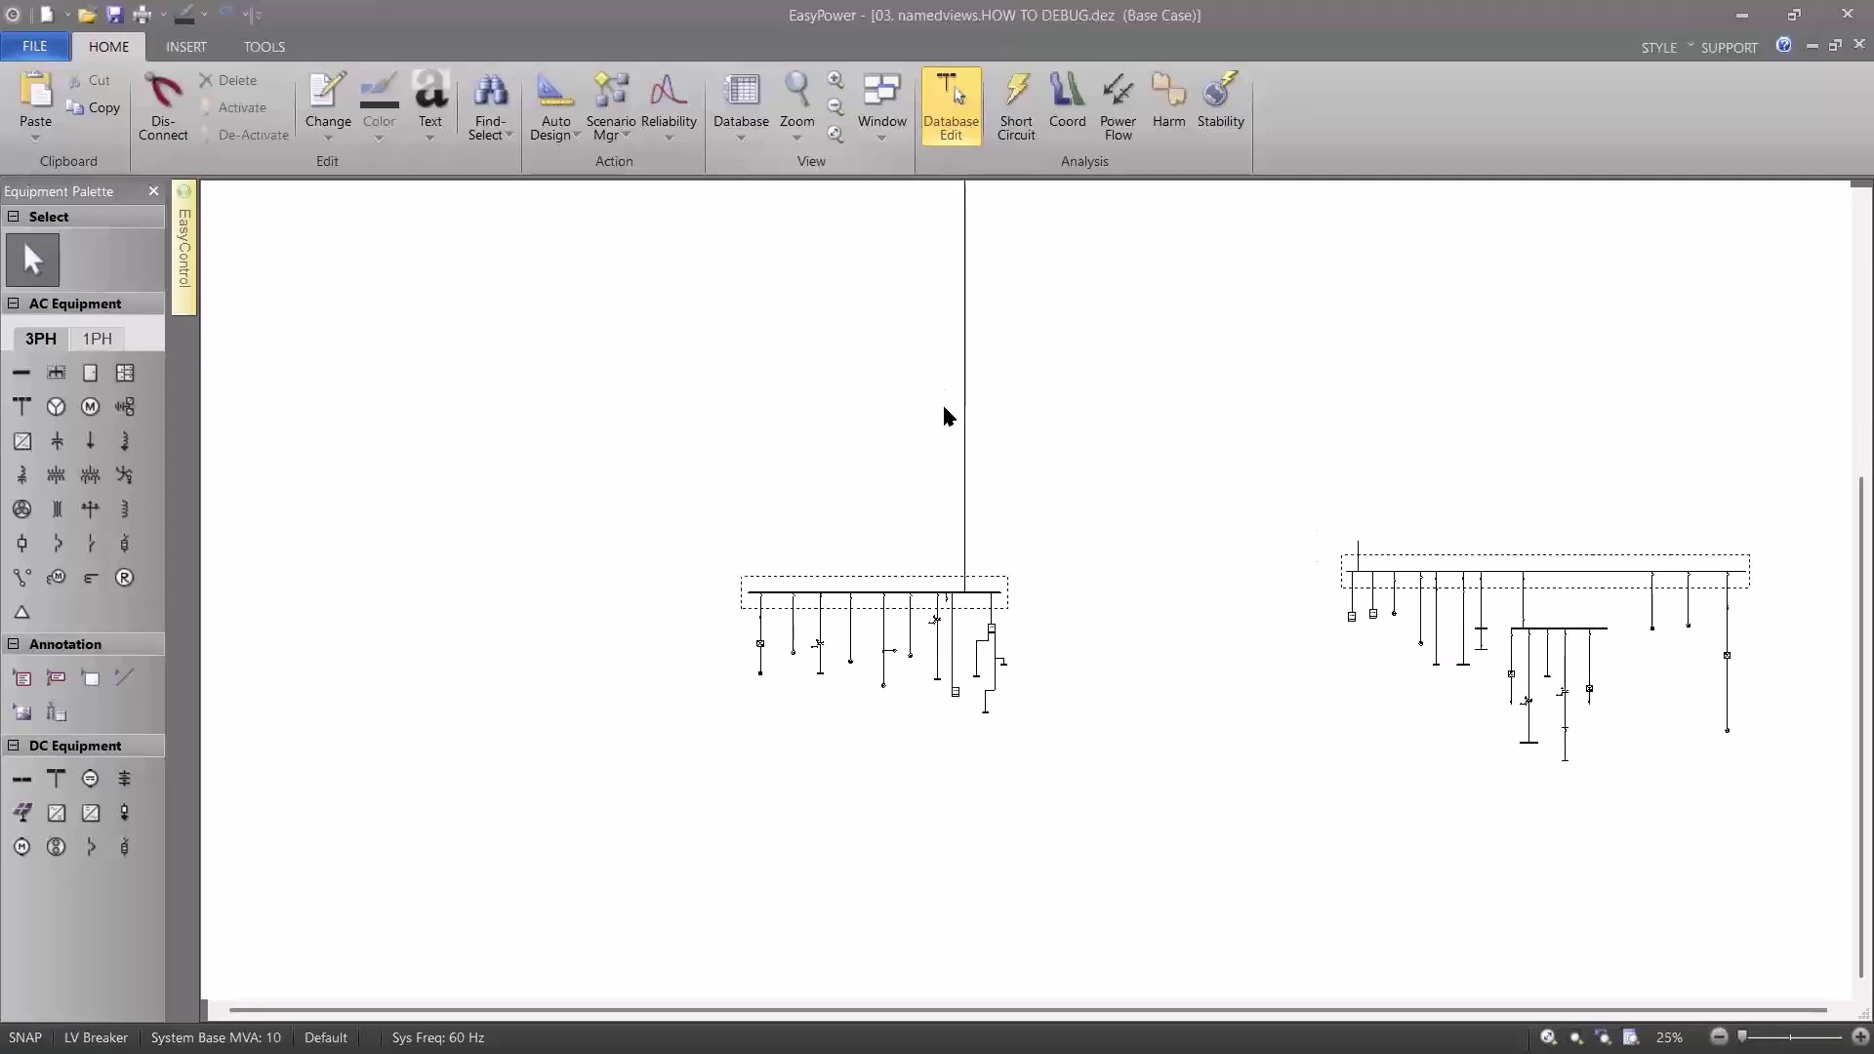
scroll(944, 417, up, 1)
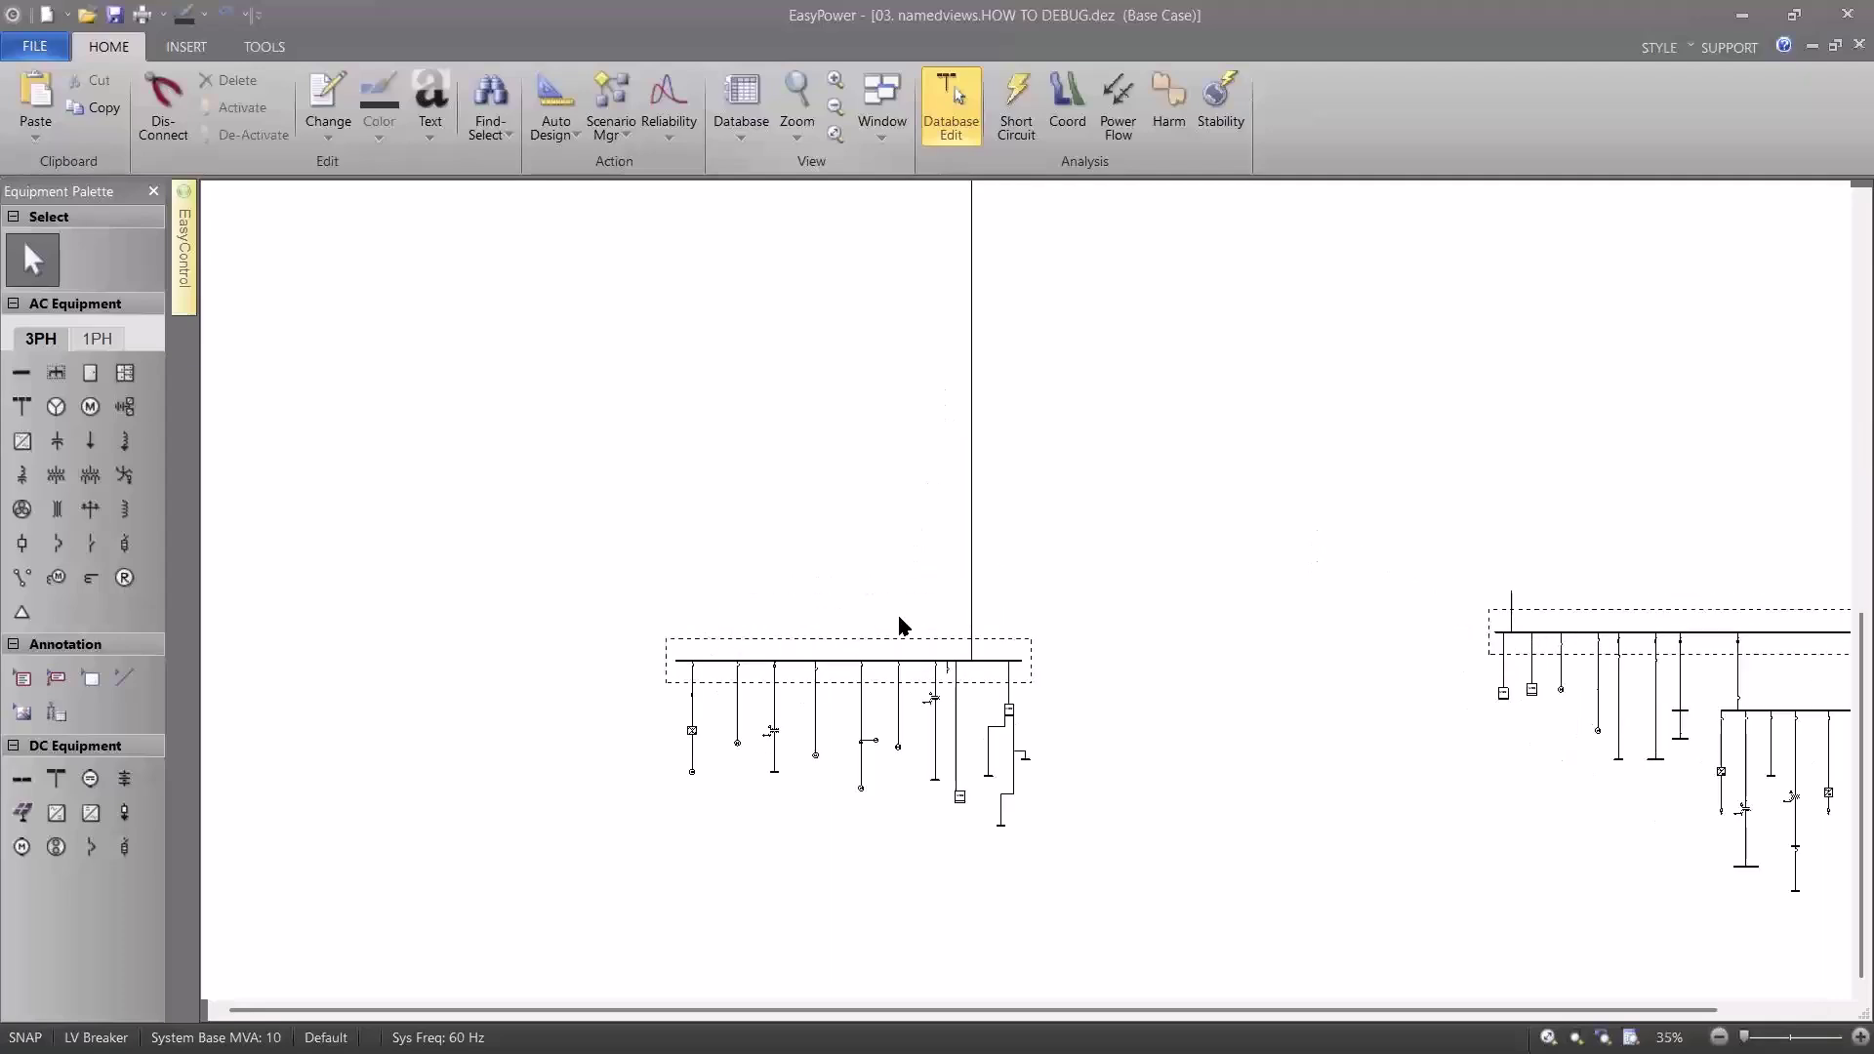
drag(899, 626, 954, 398)
scroll(953, 397, up, 1)
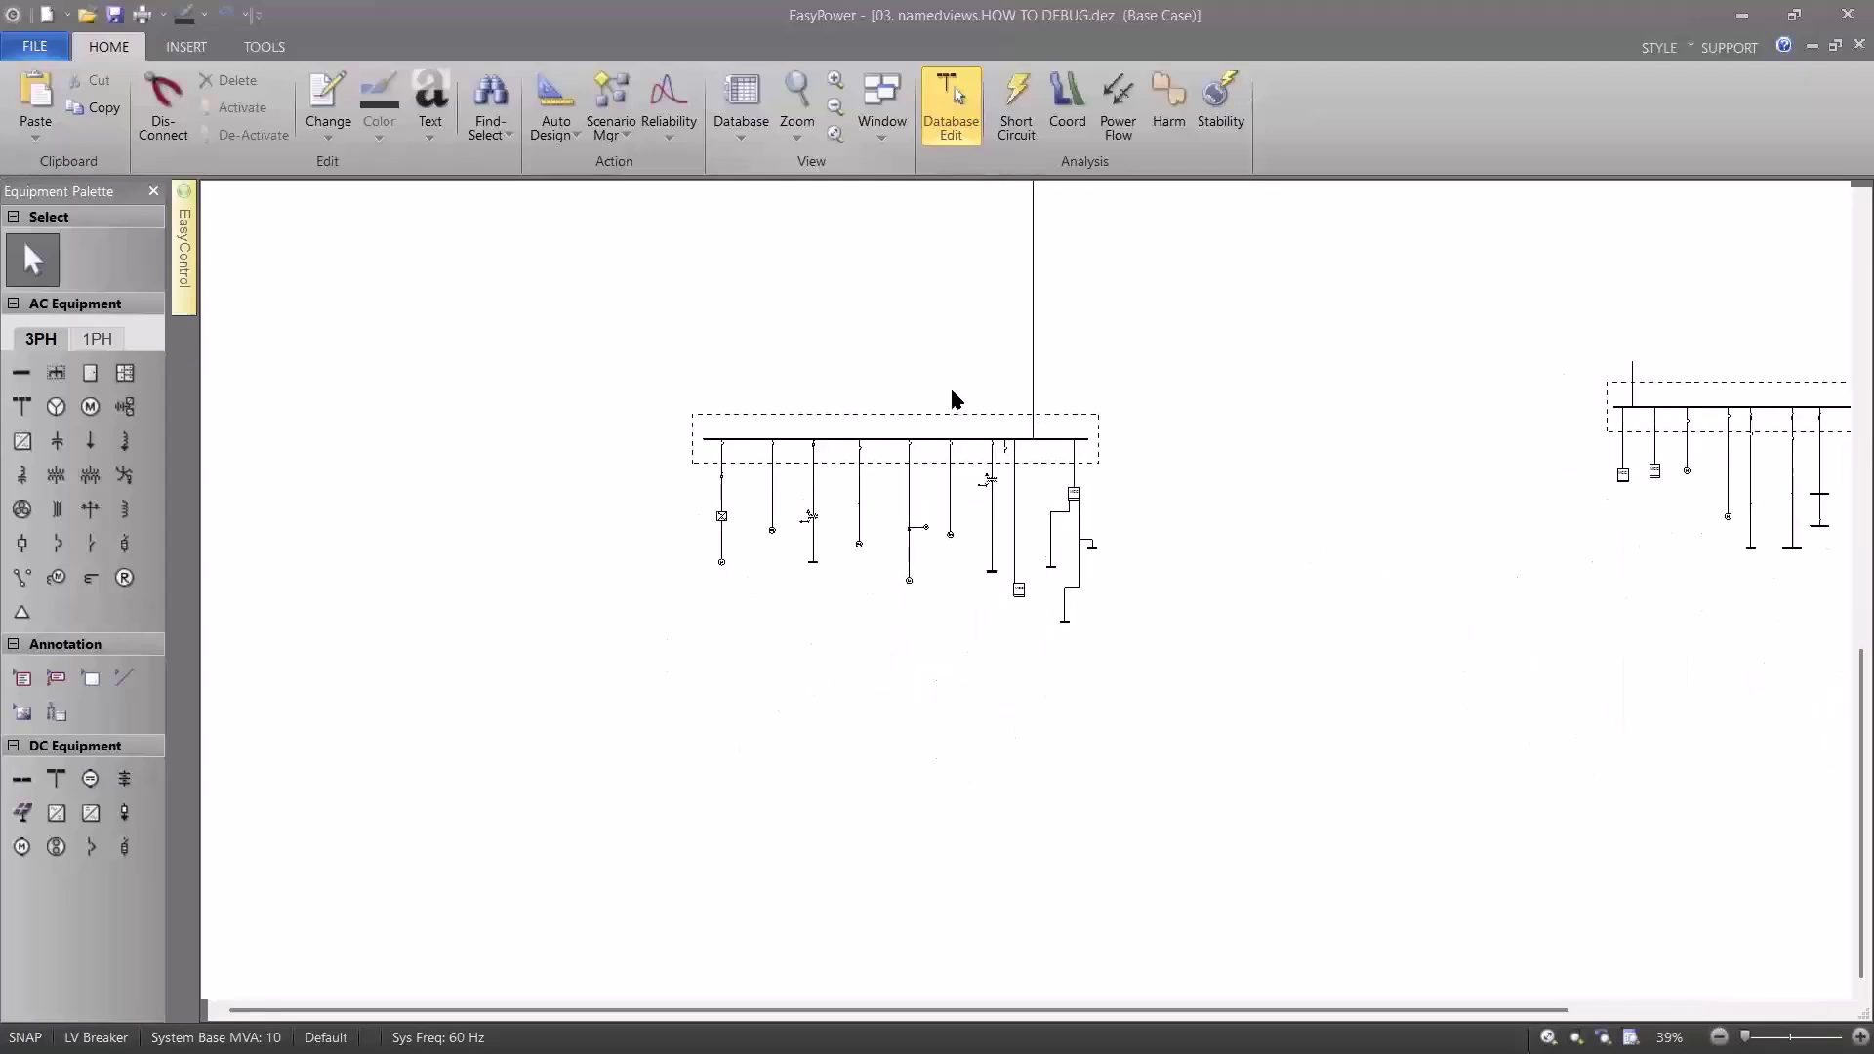
scroll(952, 393, up, 4)
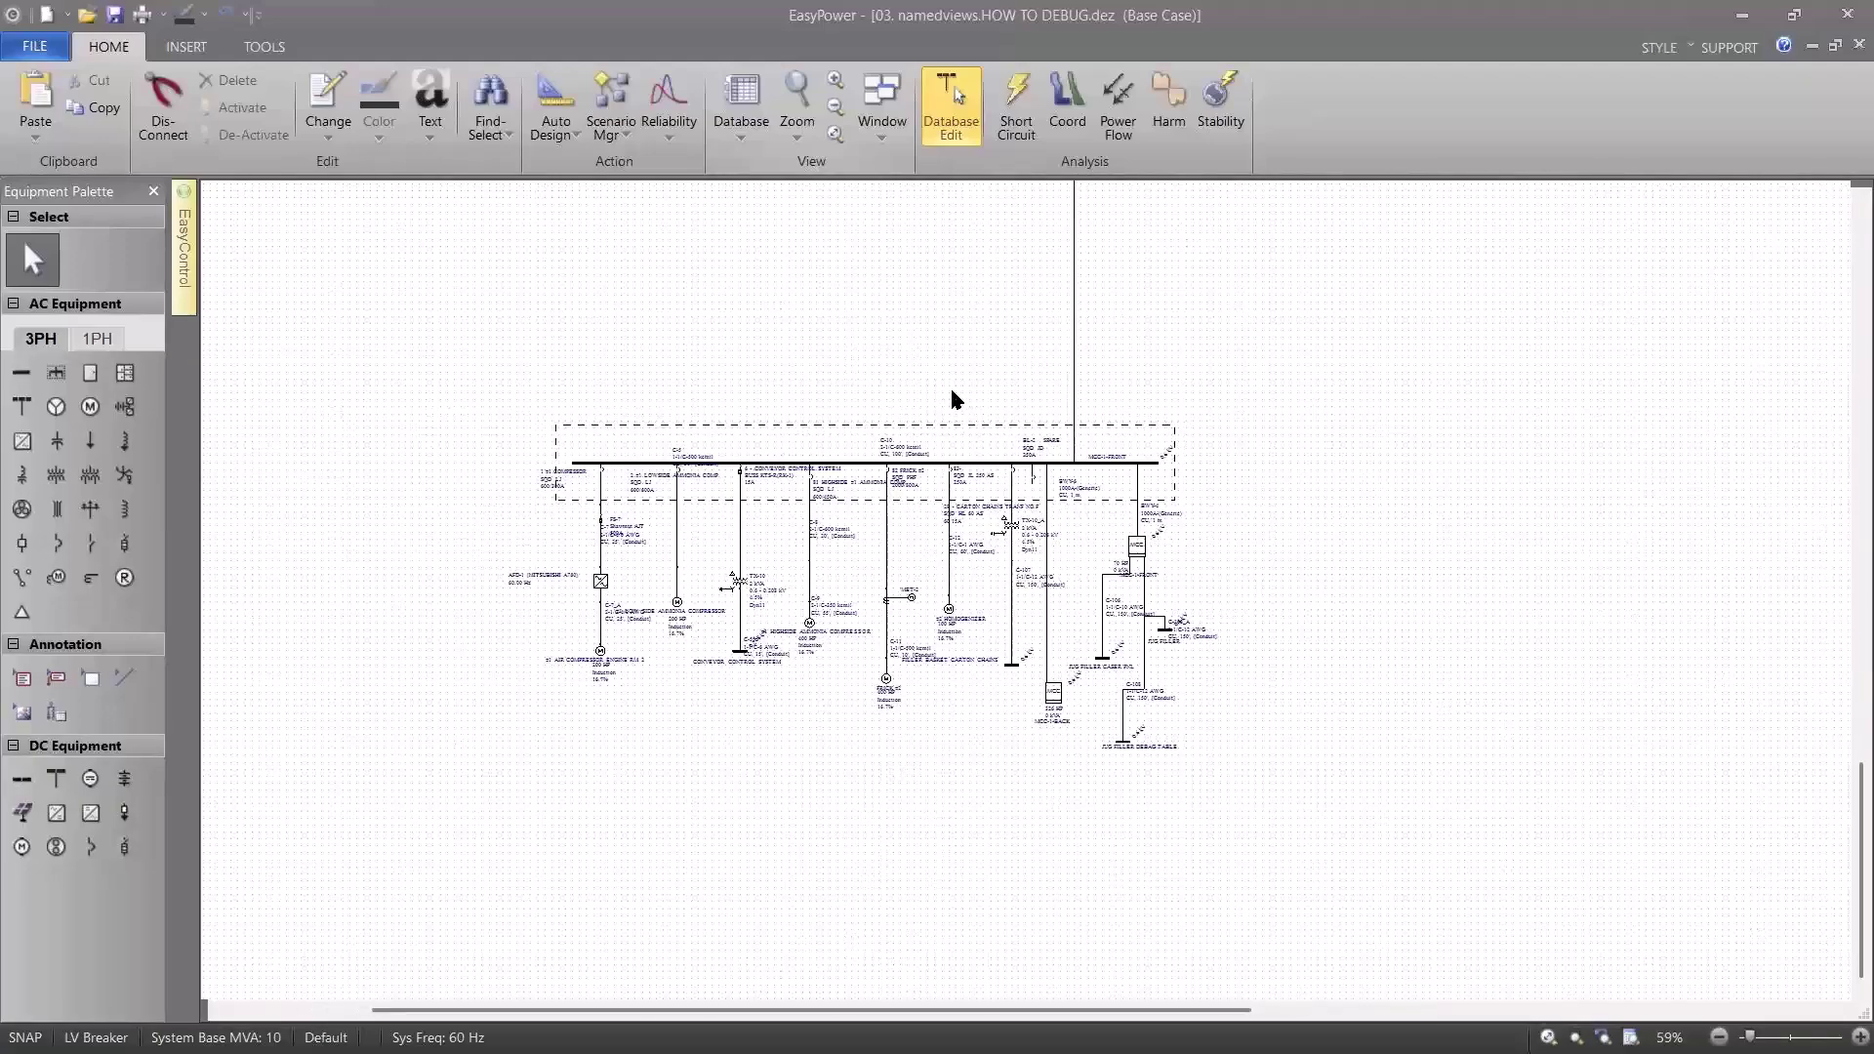
scroll(954, 398, up, 5)
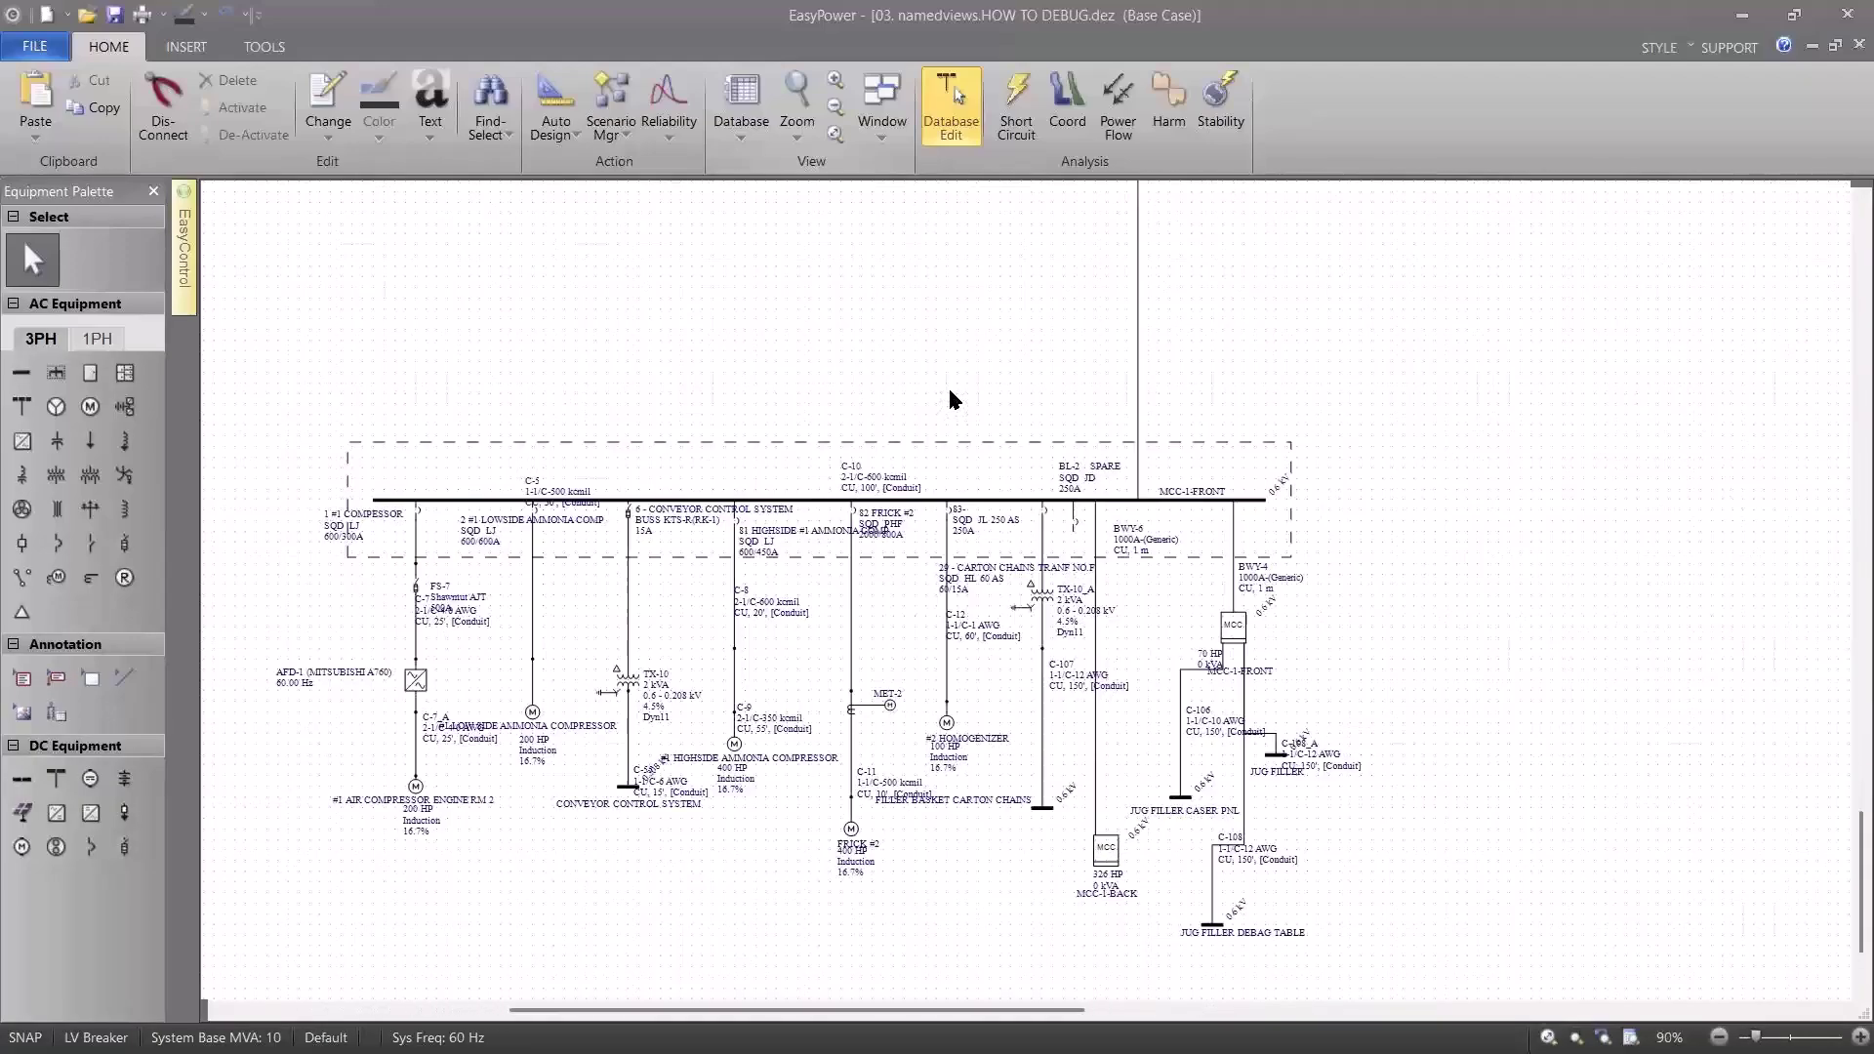
drag(927, 414, 1042, 333)
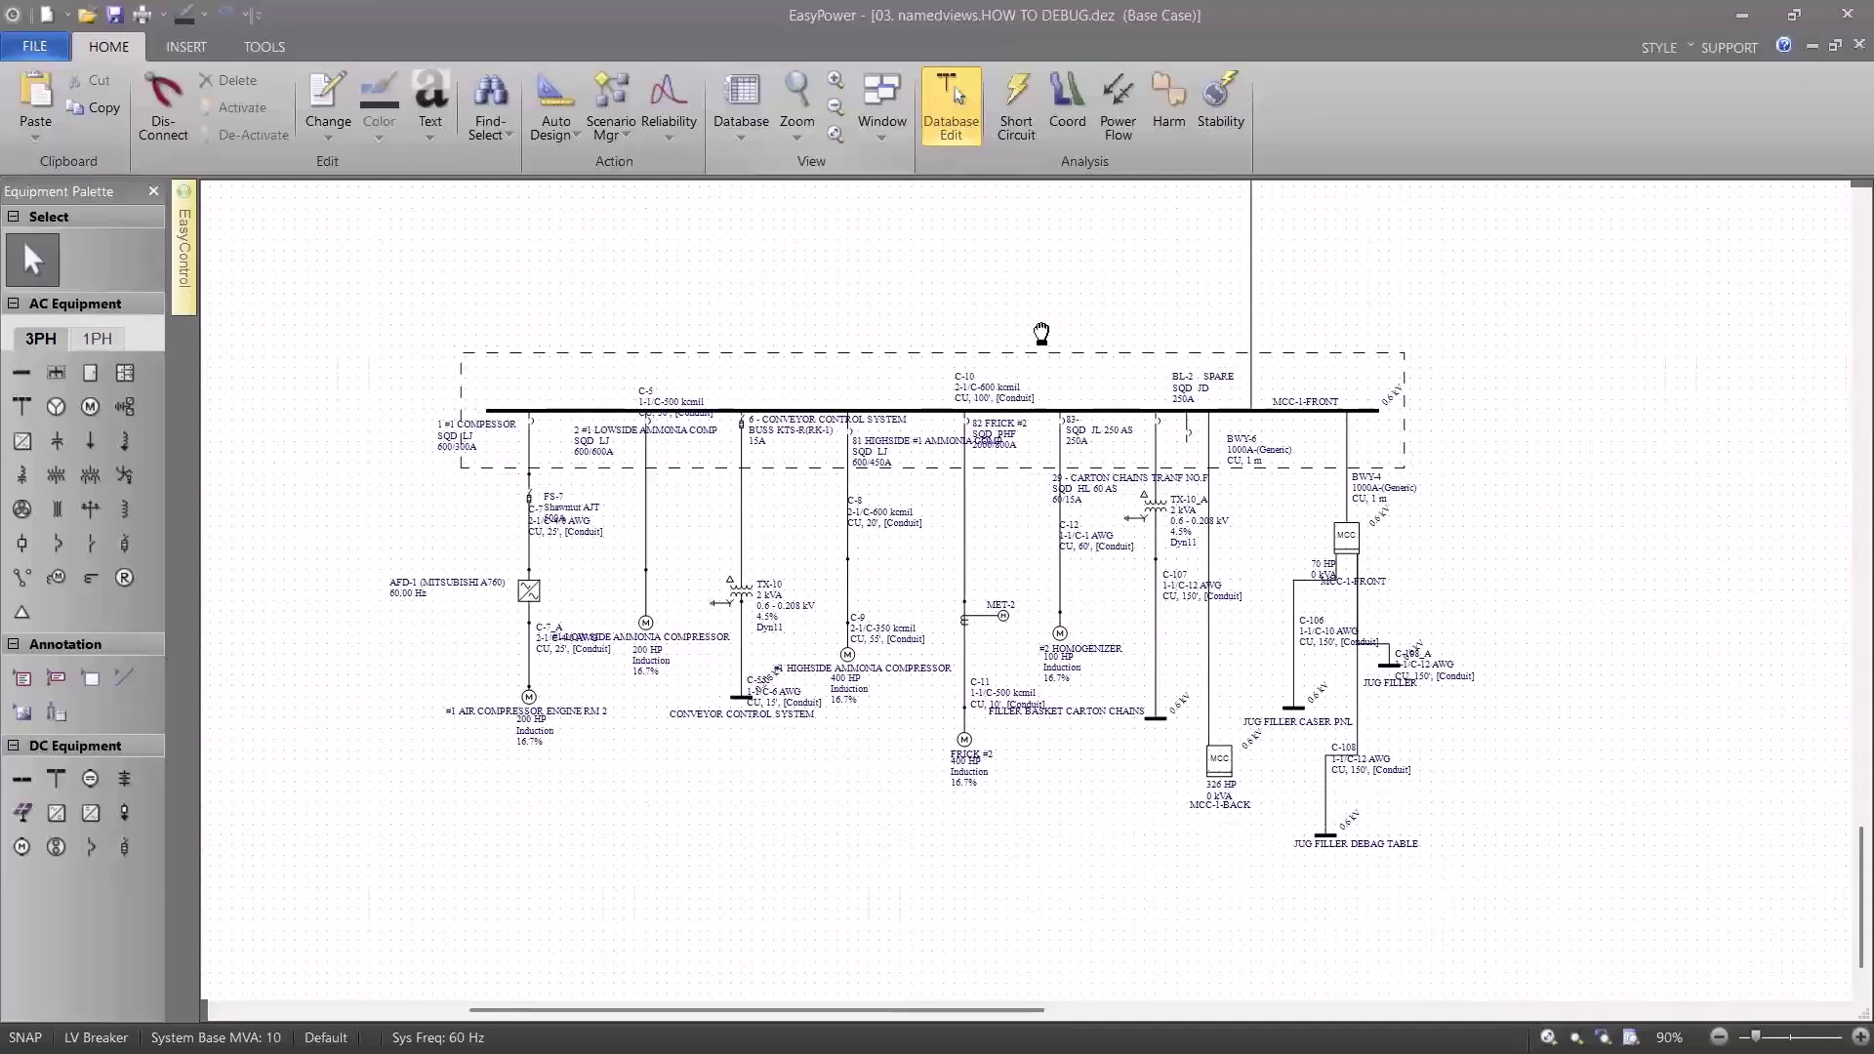
scroll(1041, 339, up, 1)
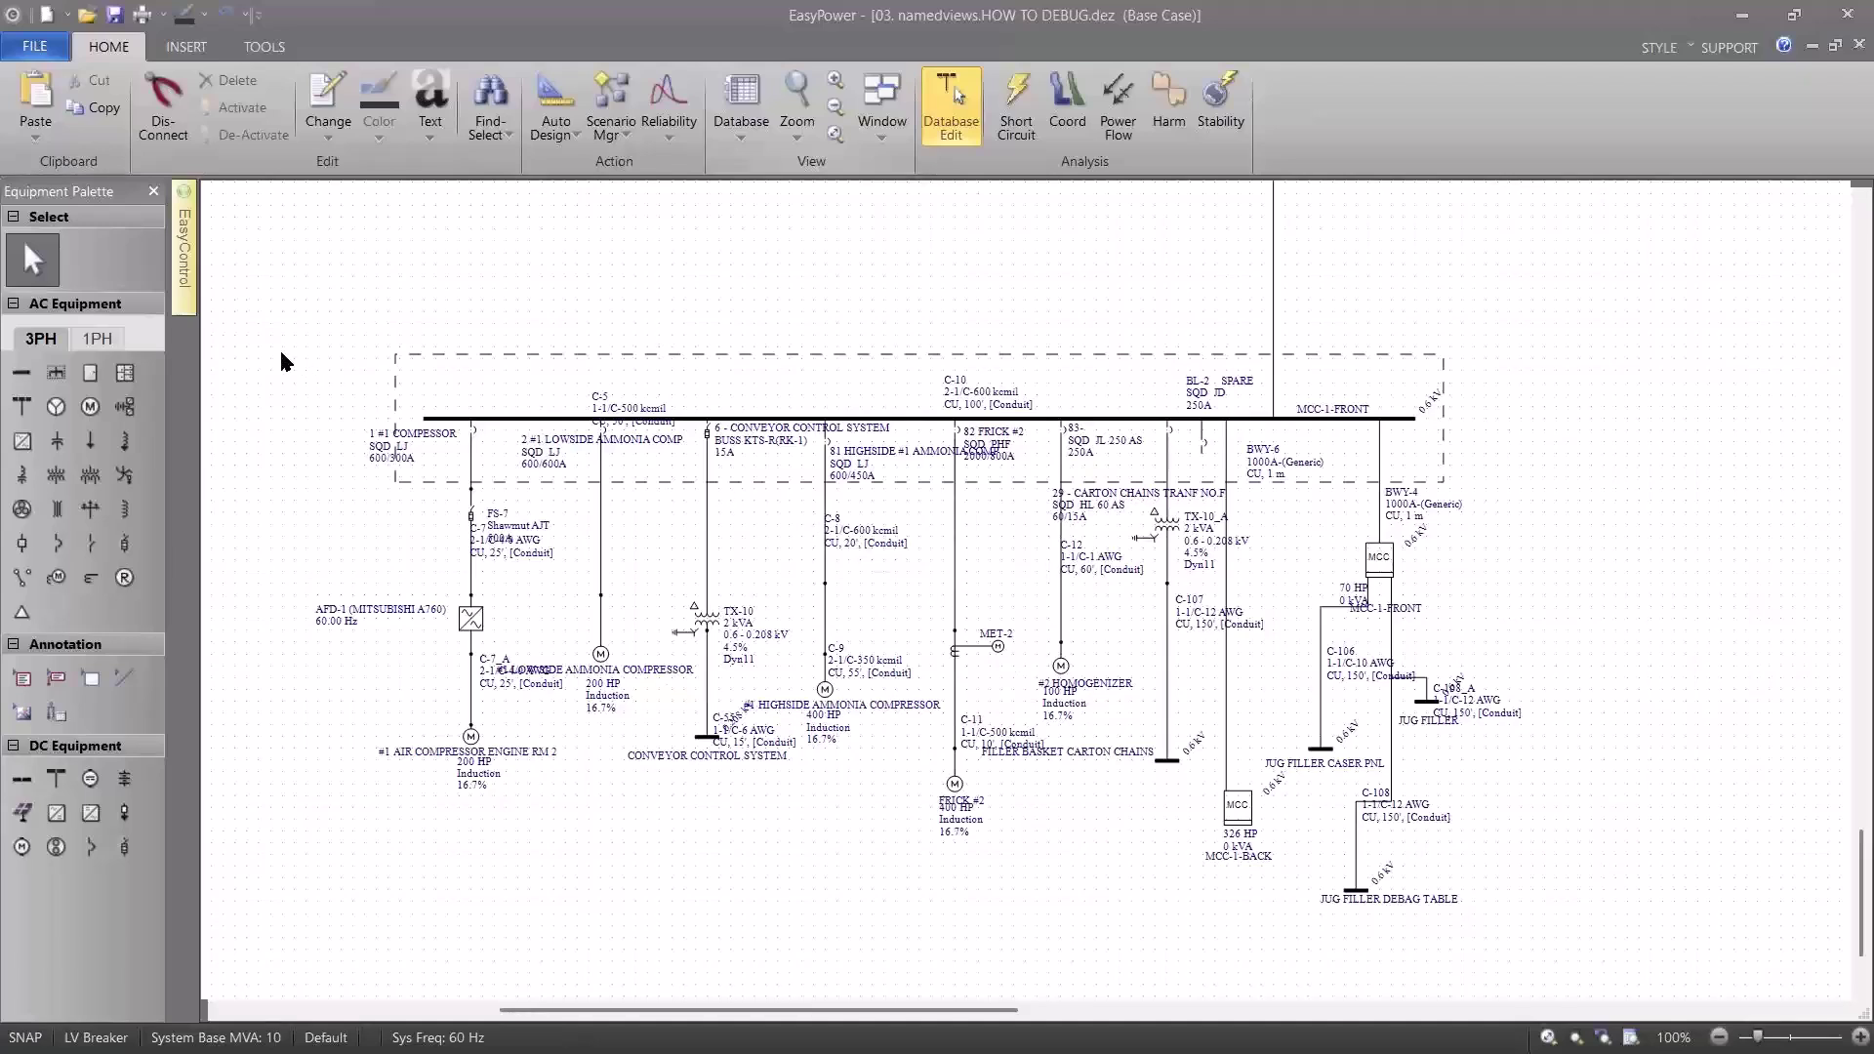
Save the current view of the MCC-1-FRONT section as a new named view called "mcc1 front".
click(186, 244)
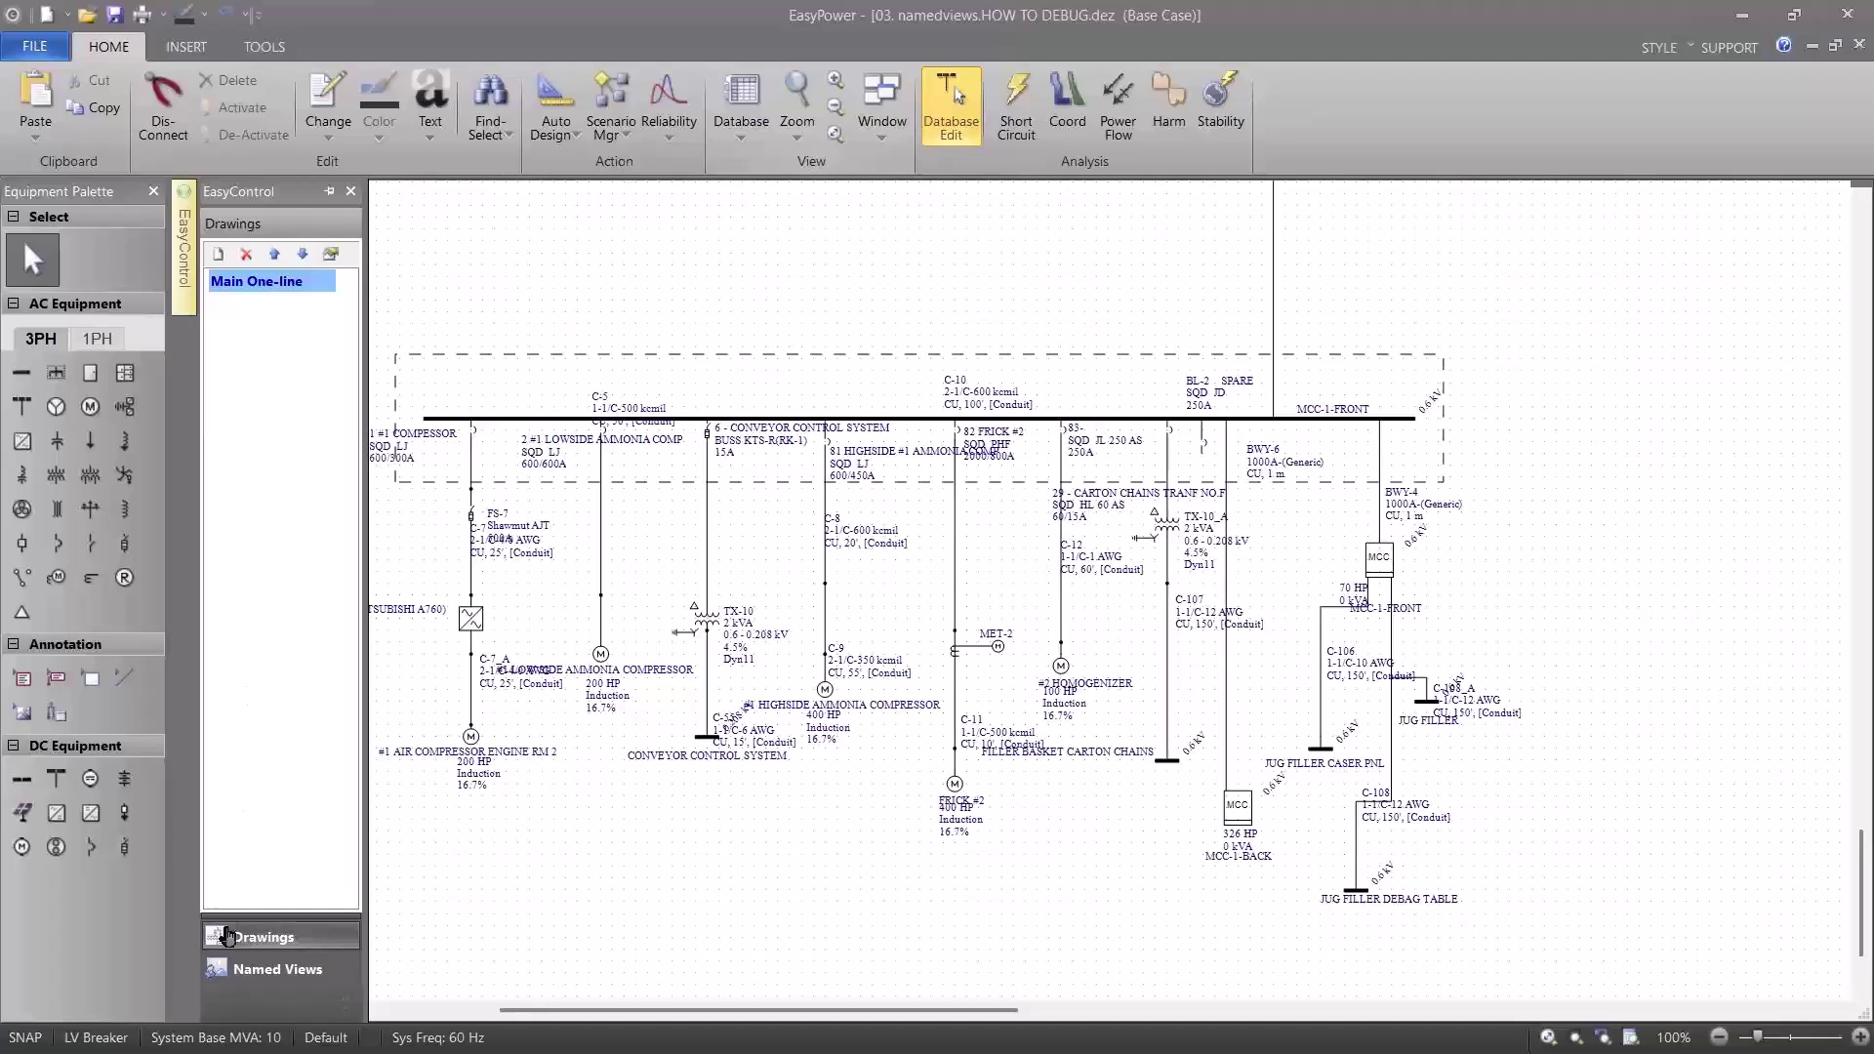
click(219, 969)
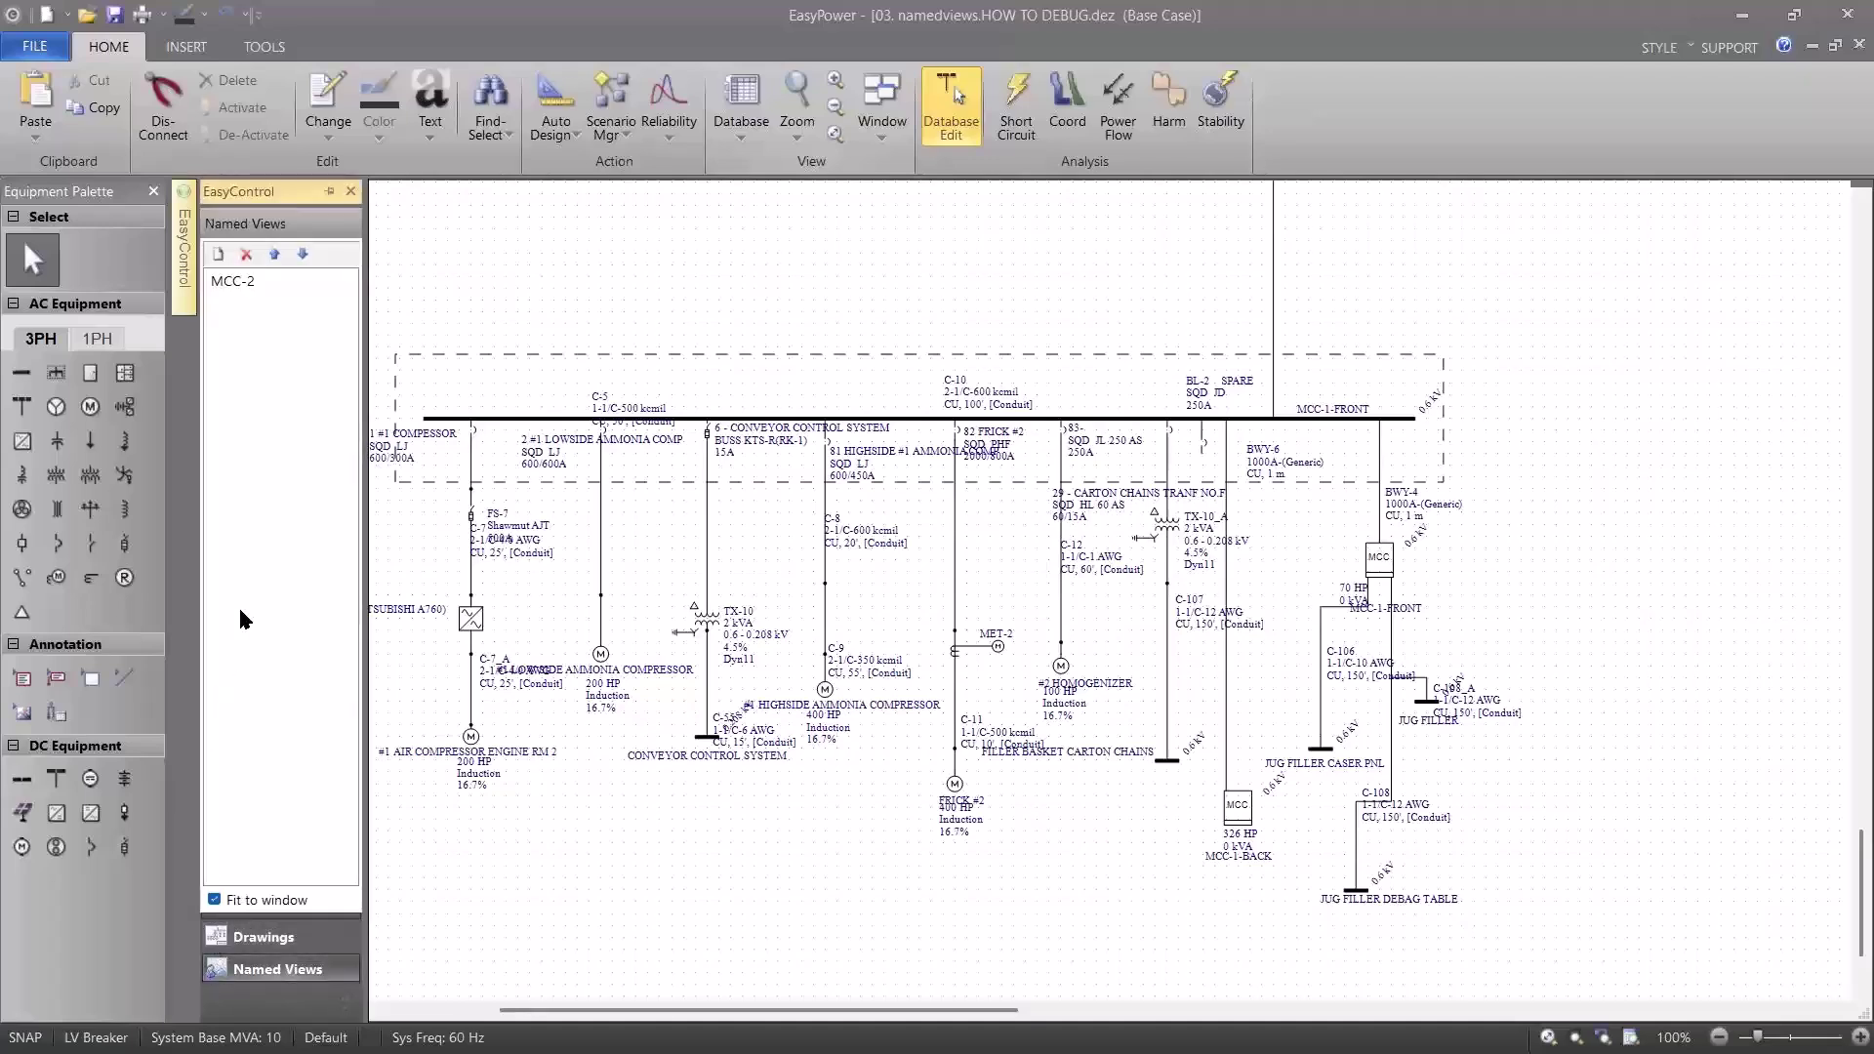
click(221, 257)
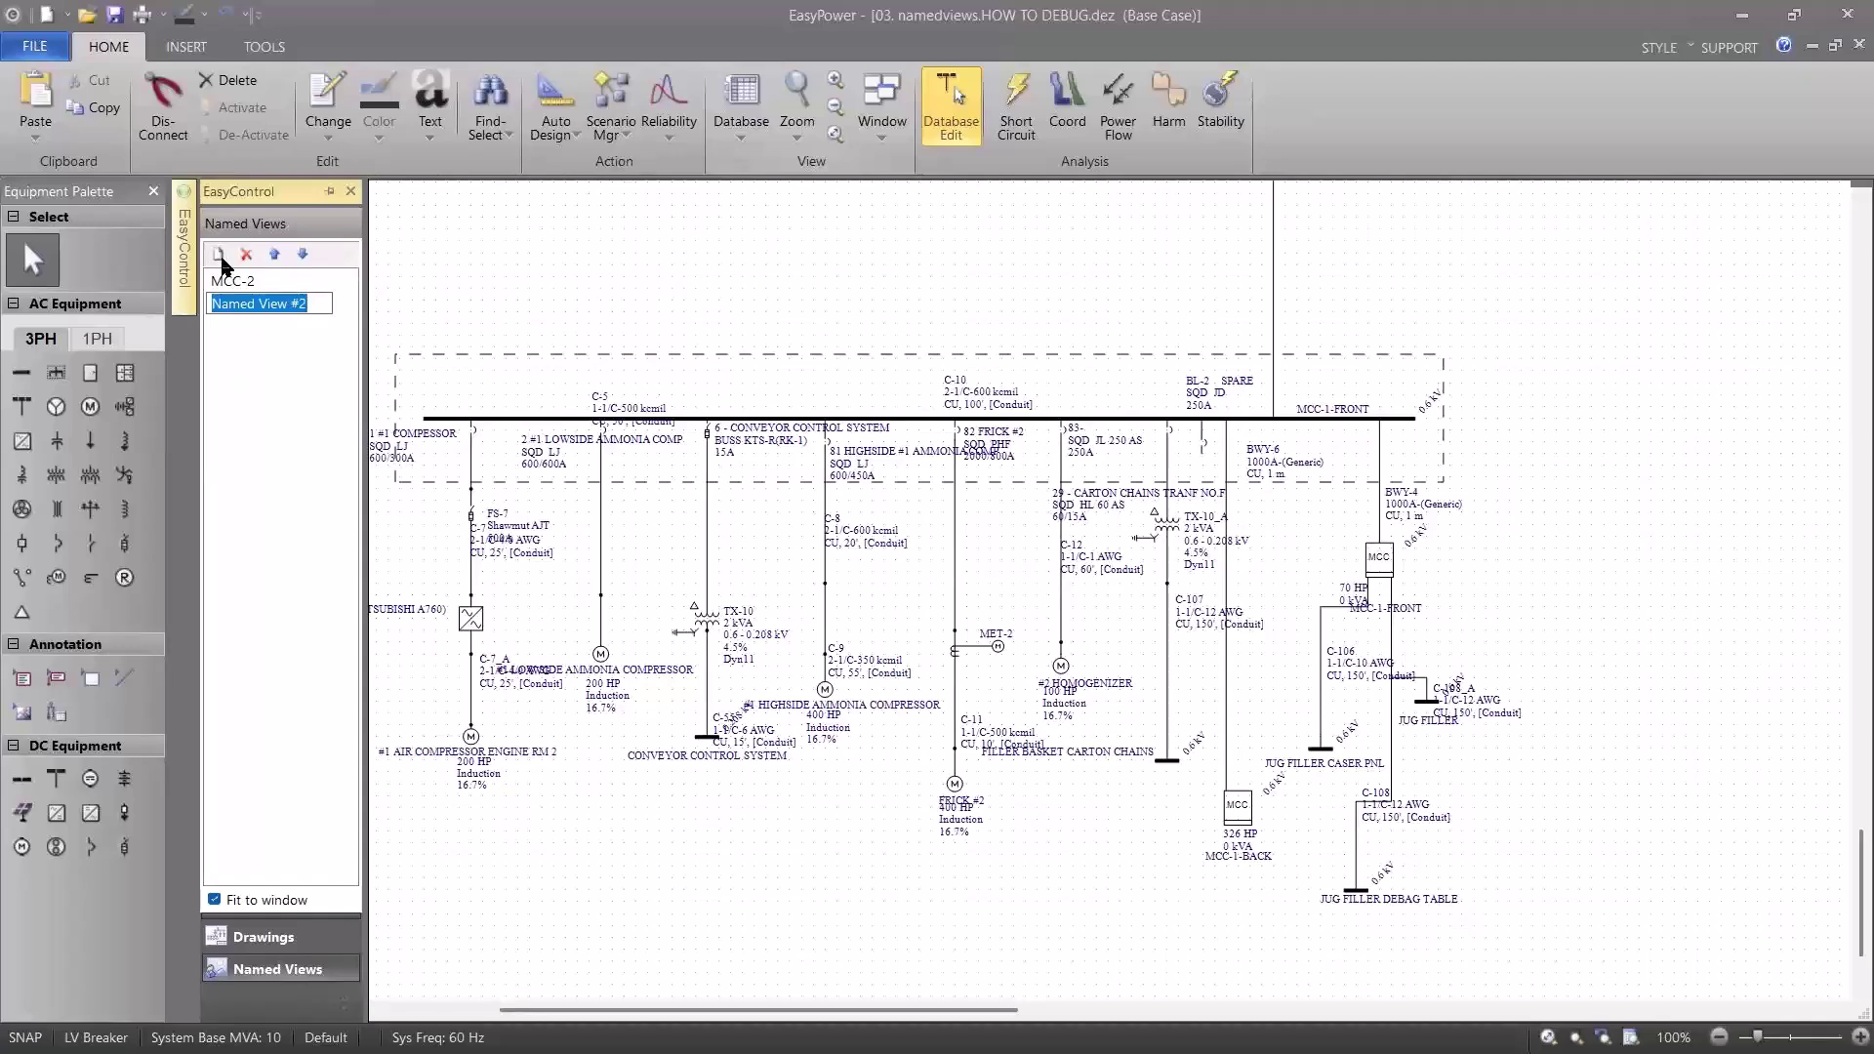
text(mcc1 front)
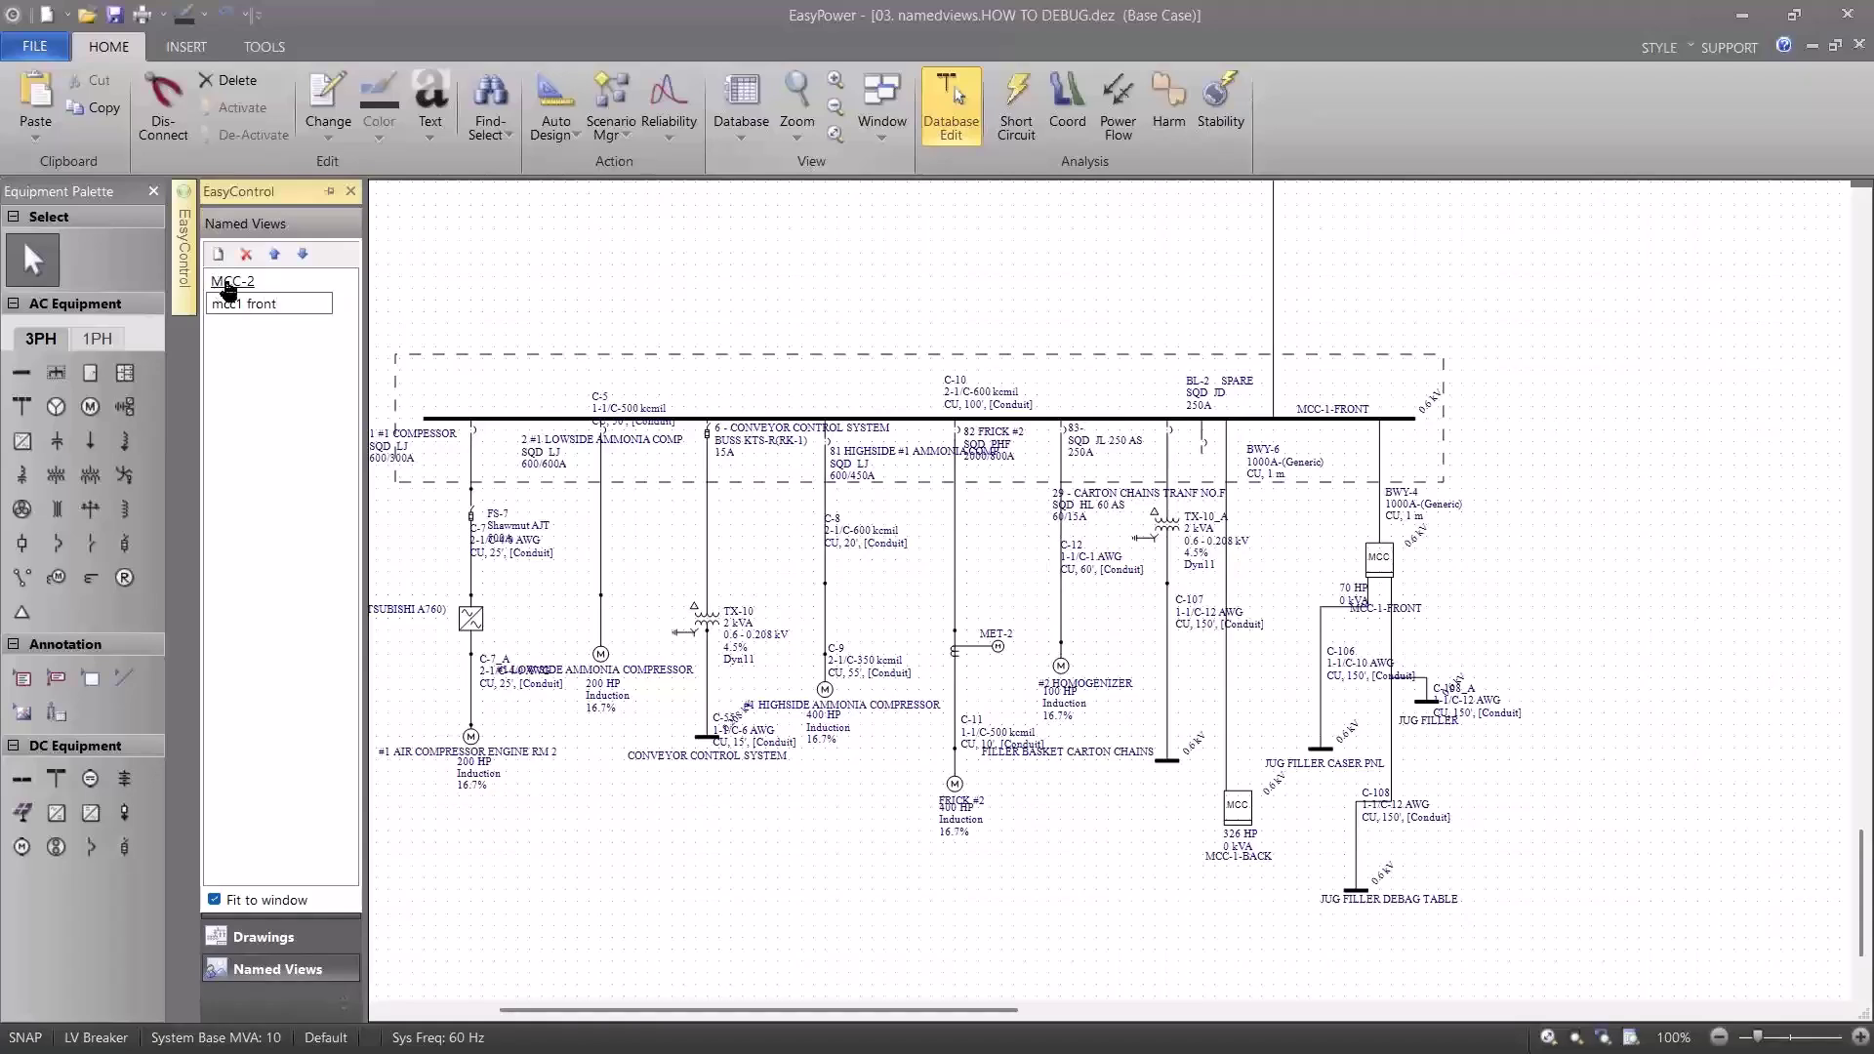
key(Return)
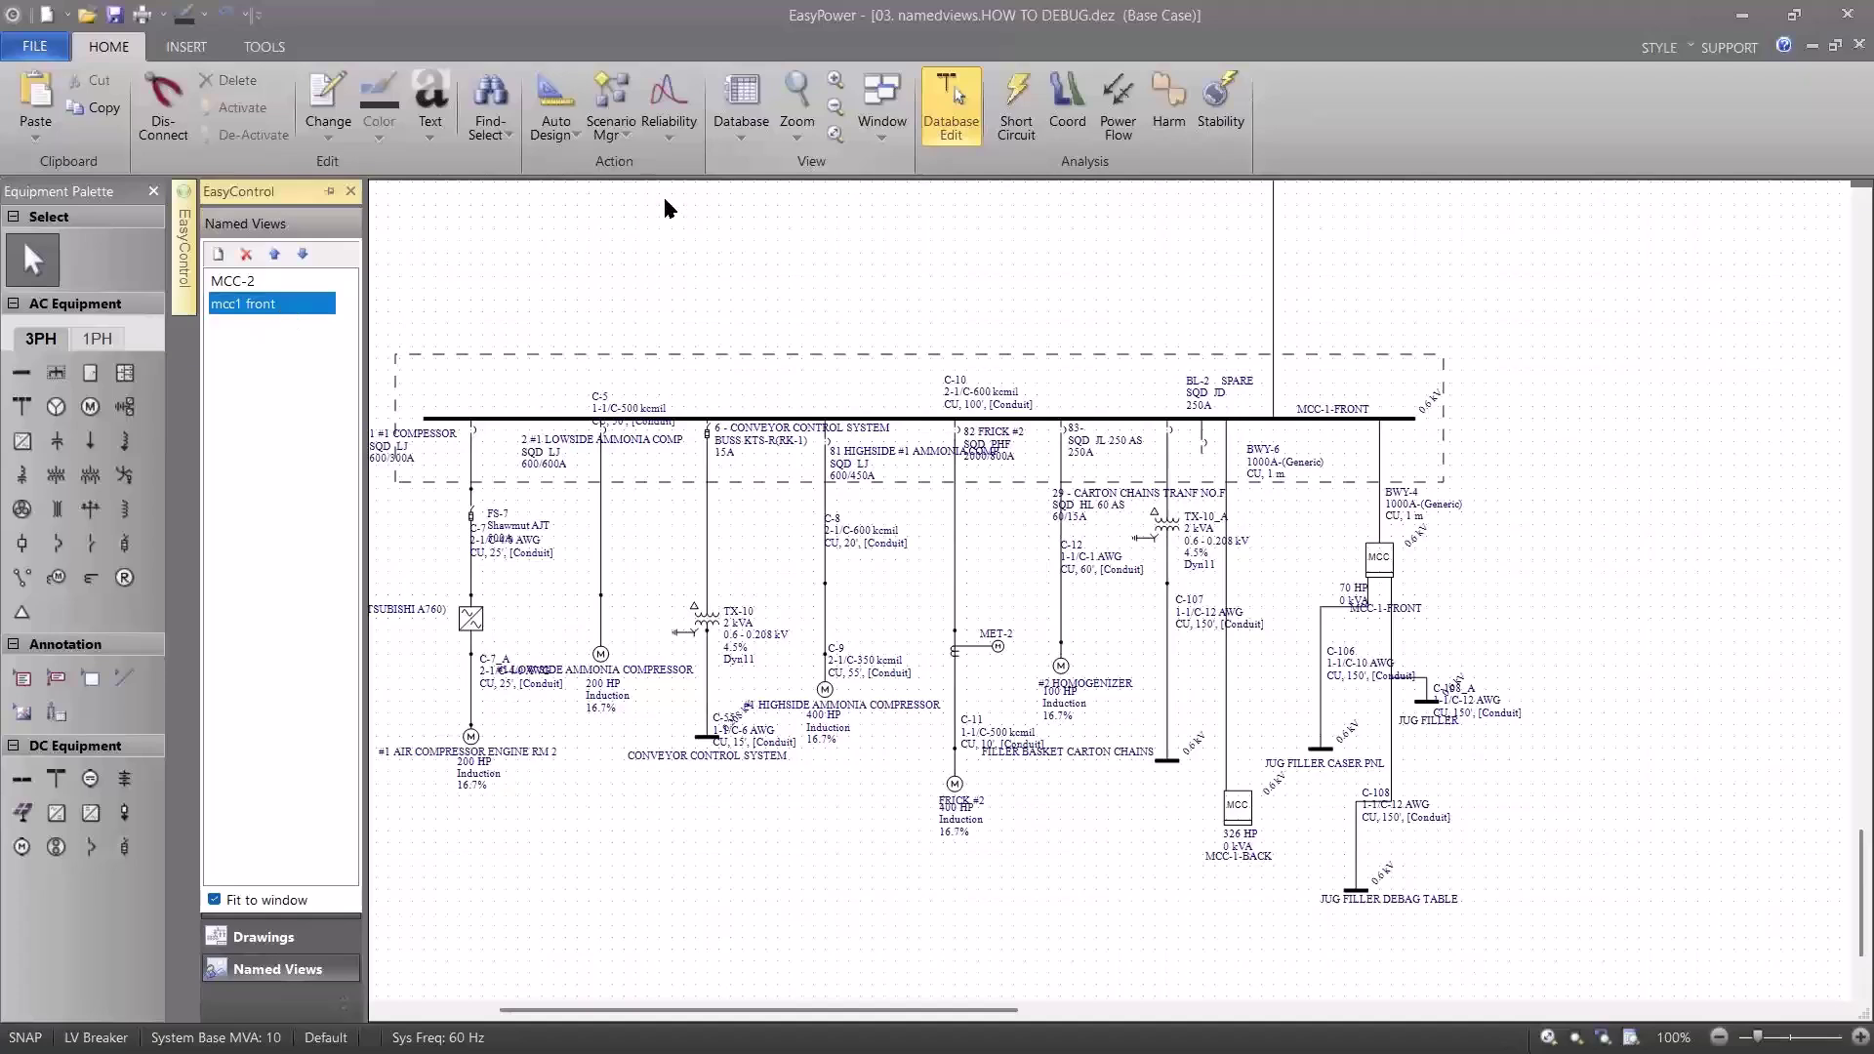
Check the named views by alternating between the whole one-line, the MCC-2 view and the mcc1 front view.
click(832, 137)
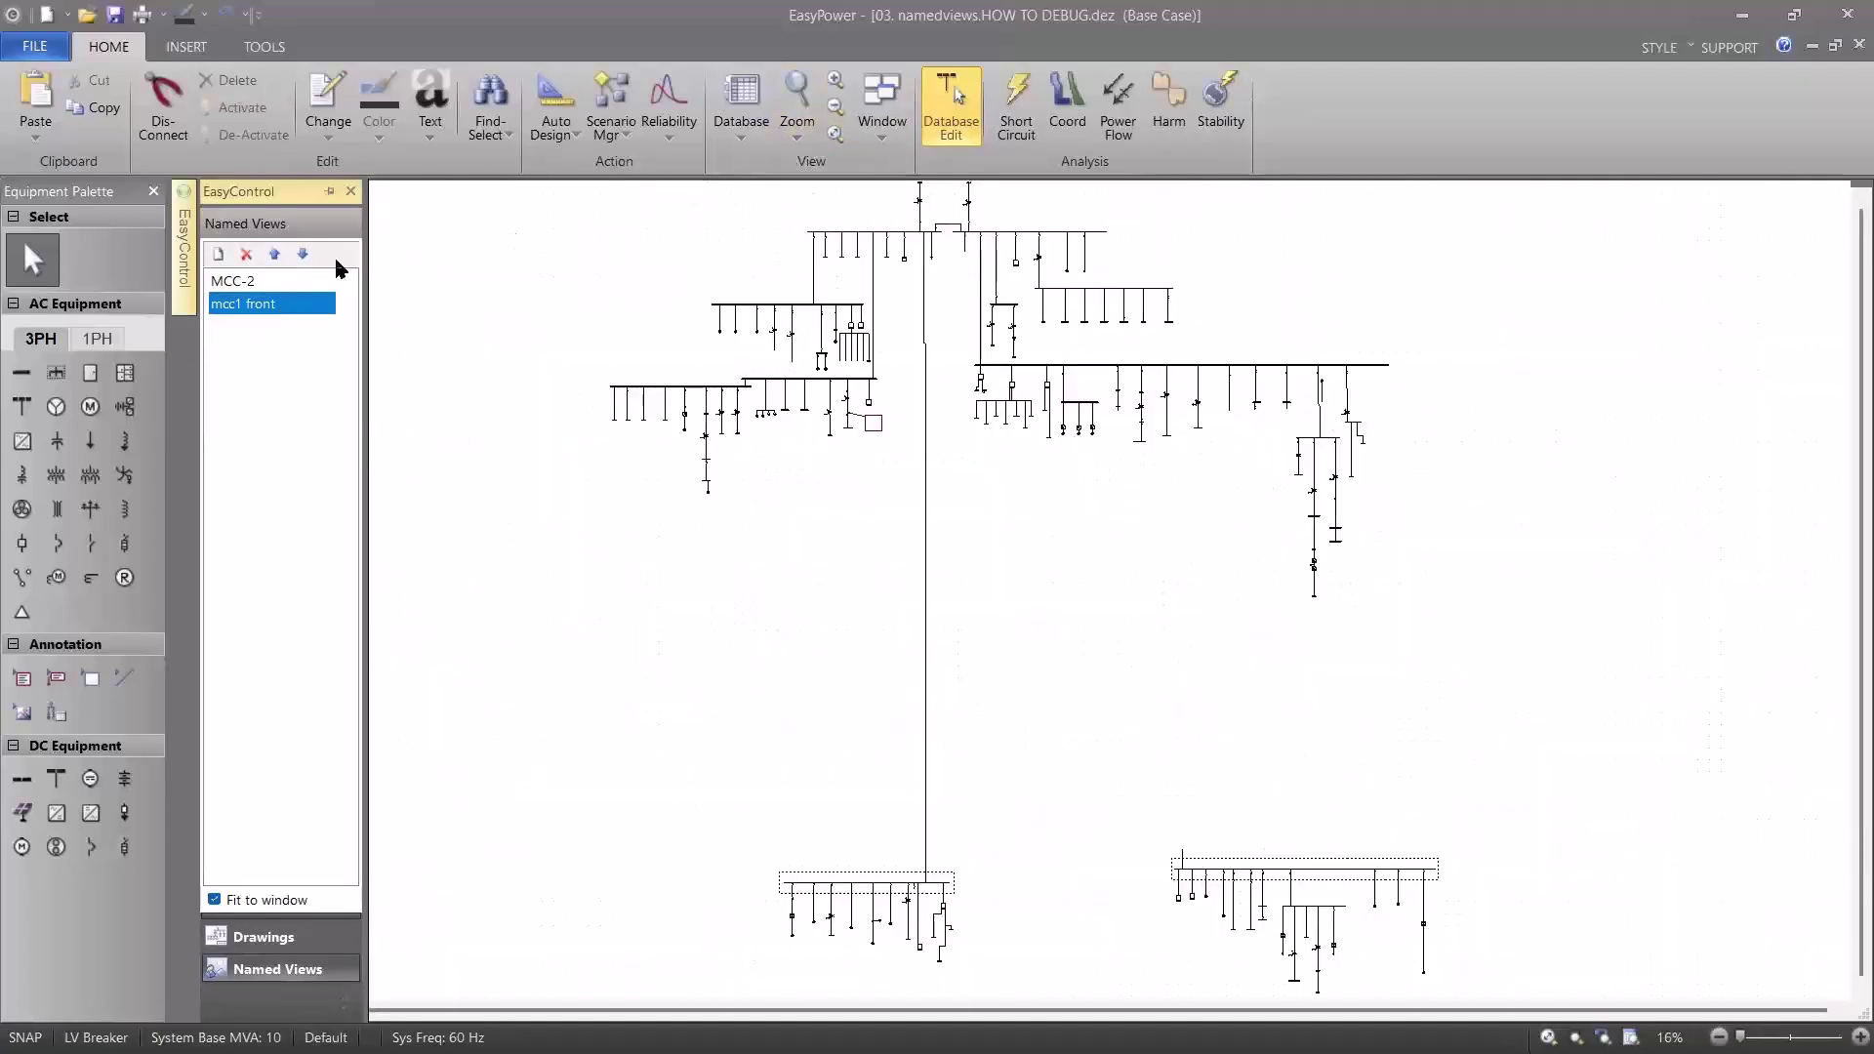
click(255, 284)
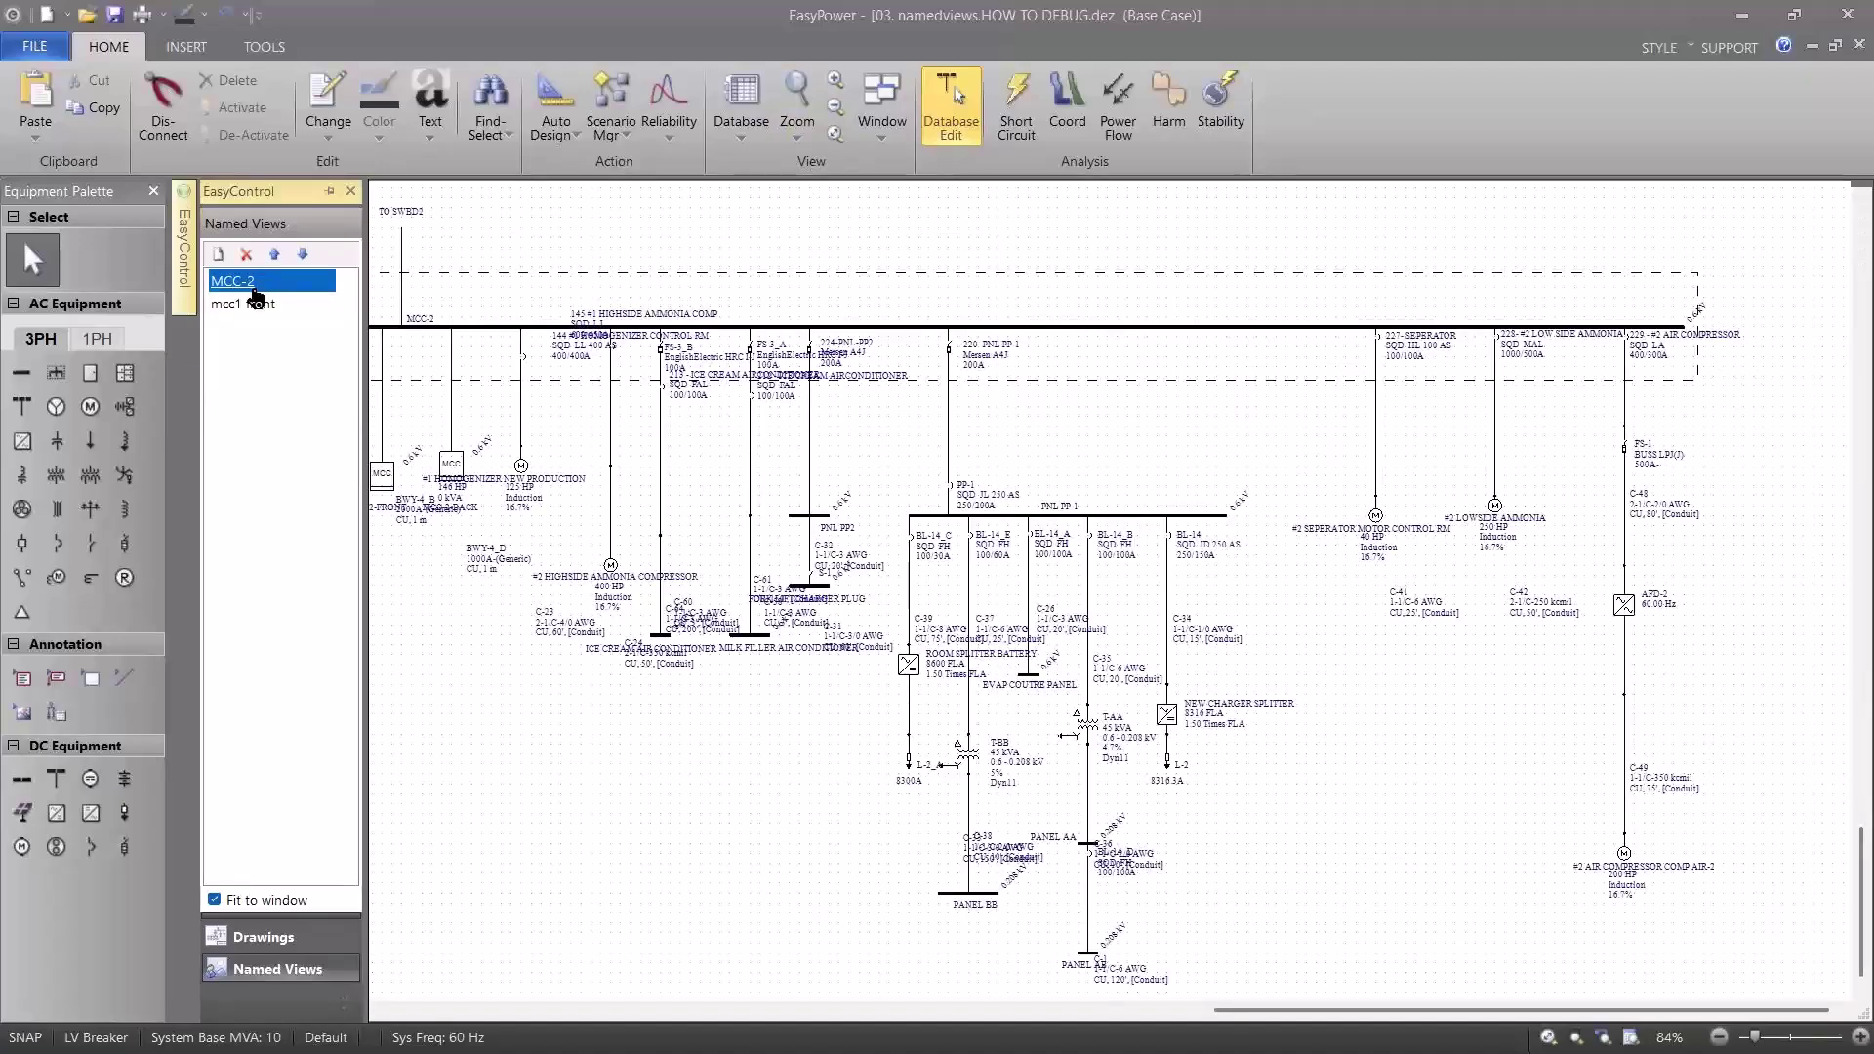
click(254, 303)
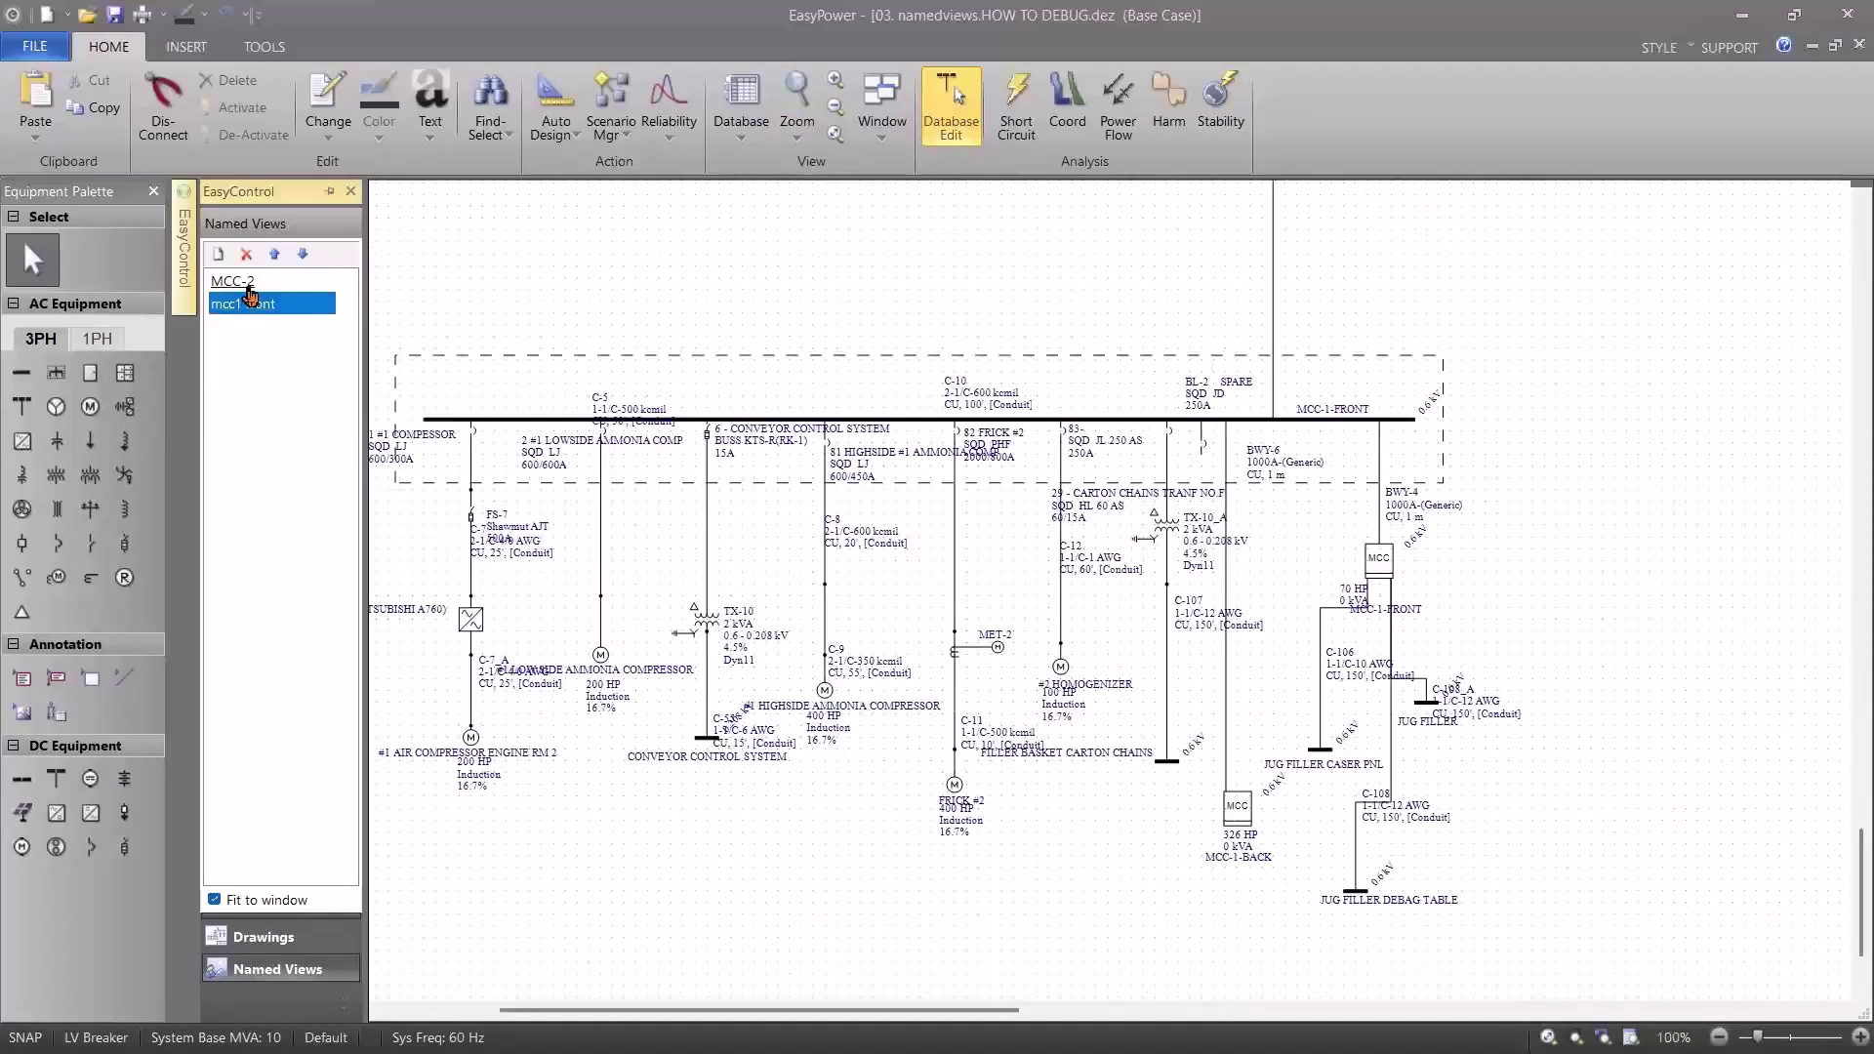
click(249, 282)
click(246, 306)
click(837, 134)
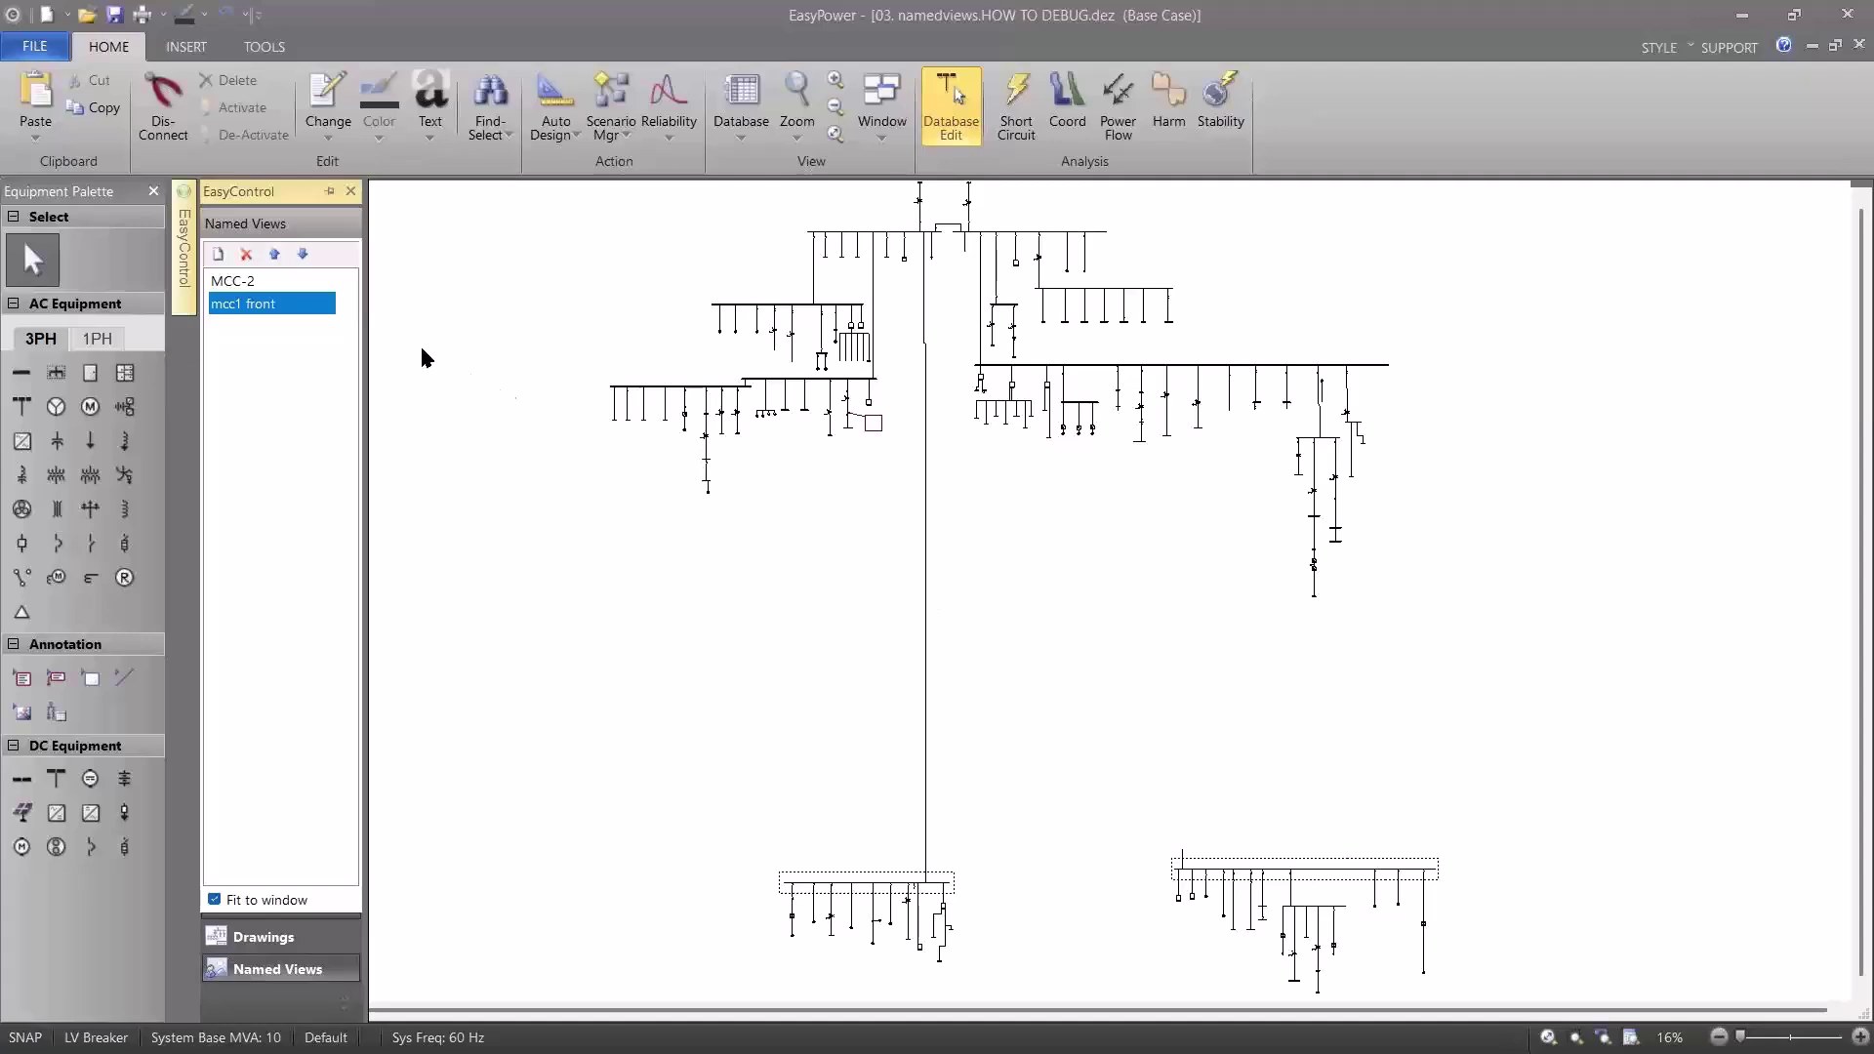
click(248, 304)
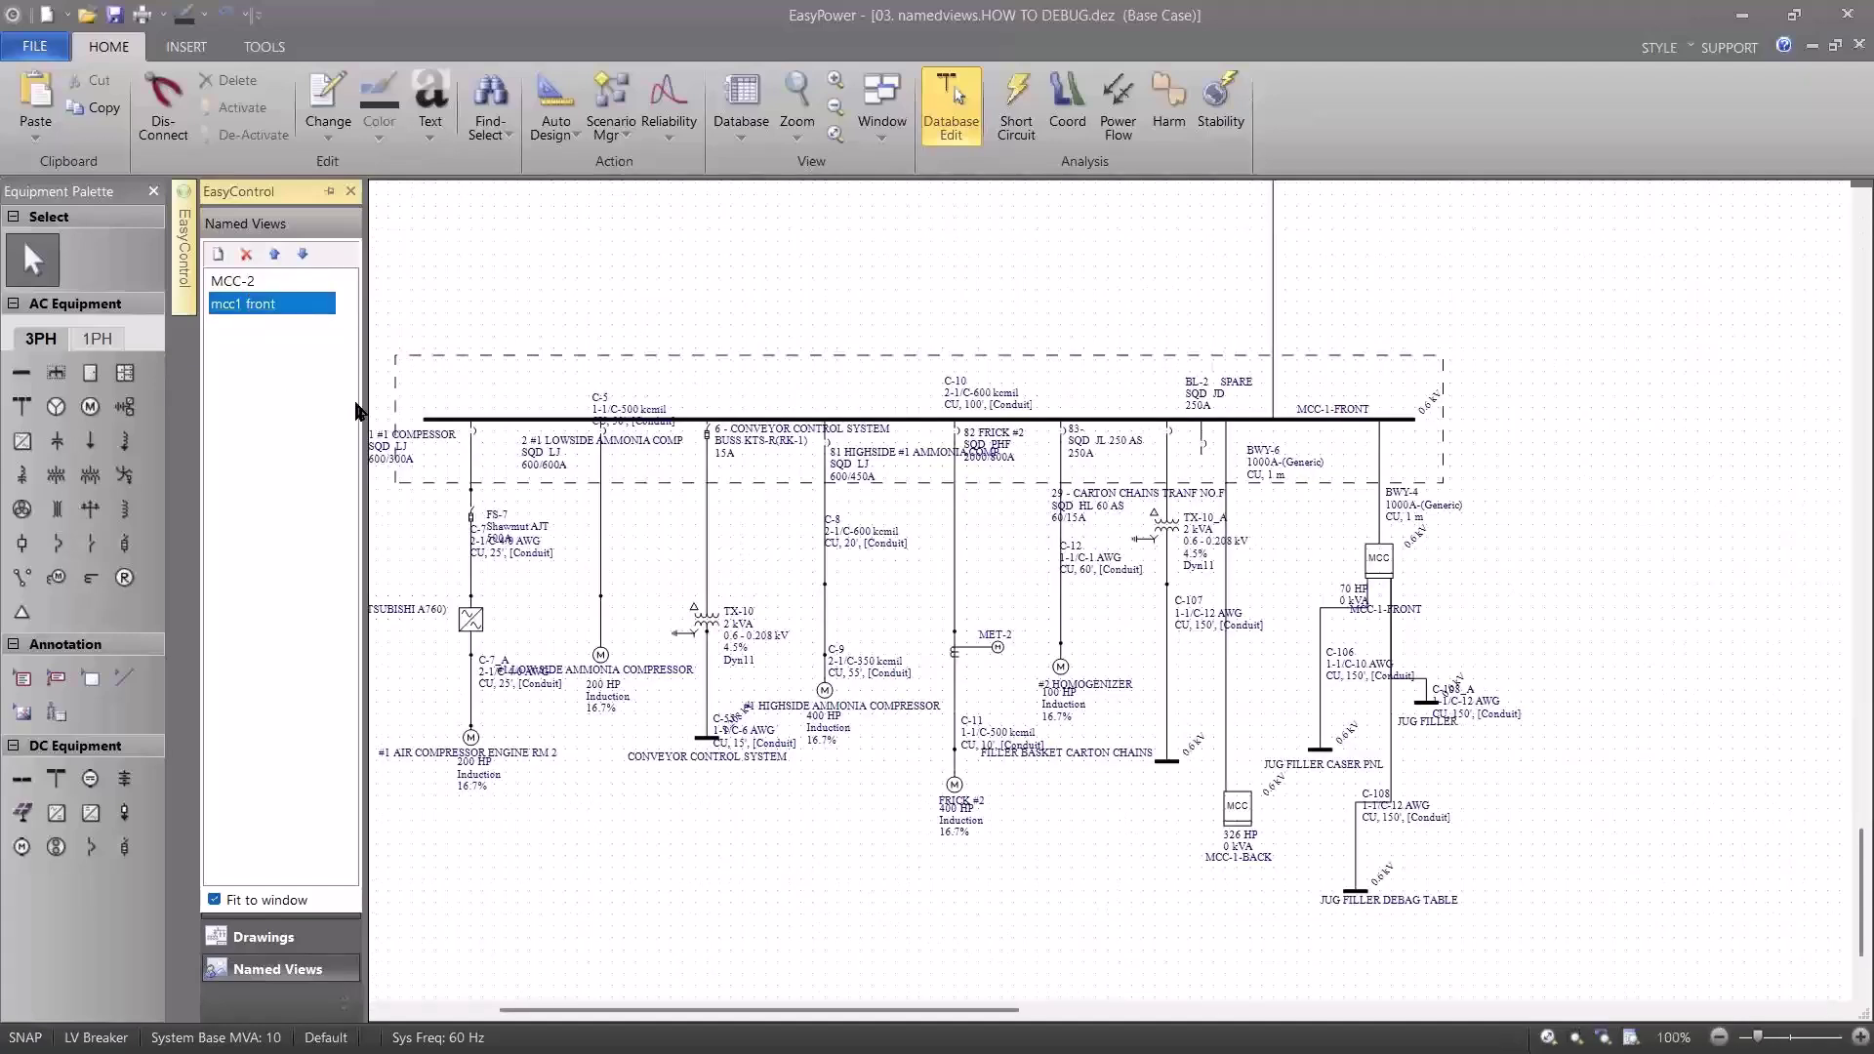
Turn off showing the entire line for the busway from SWBD 1 to MCC-1-FRONT, accepting the minimum-length impedance calculation.
click(1272, 283)
double_click(1271, 281)
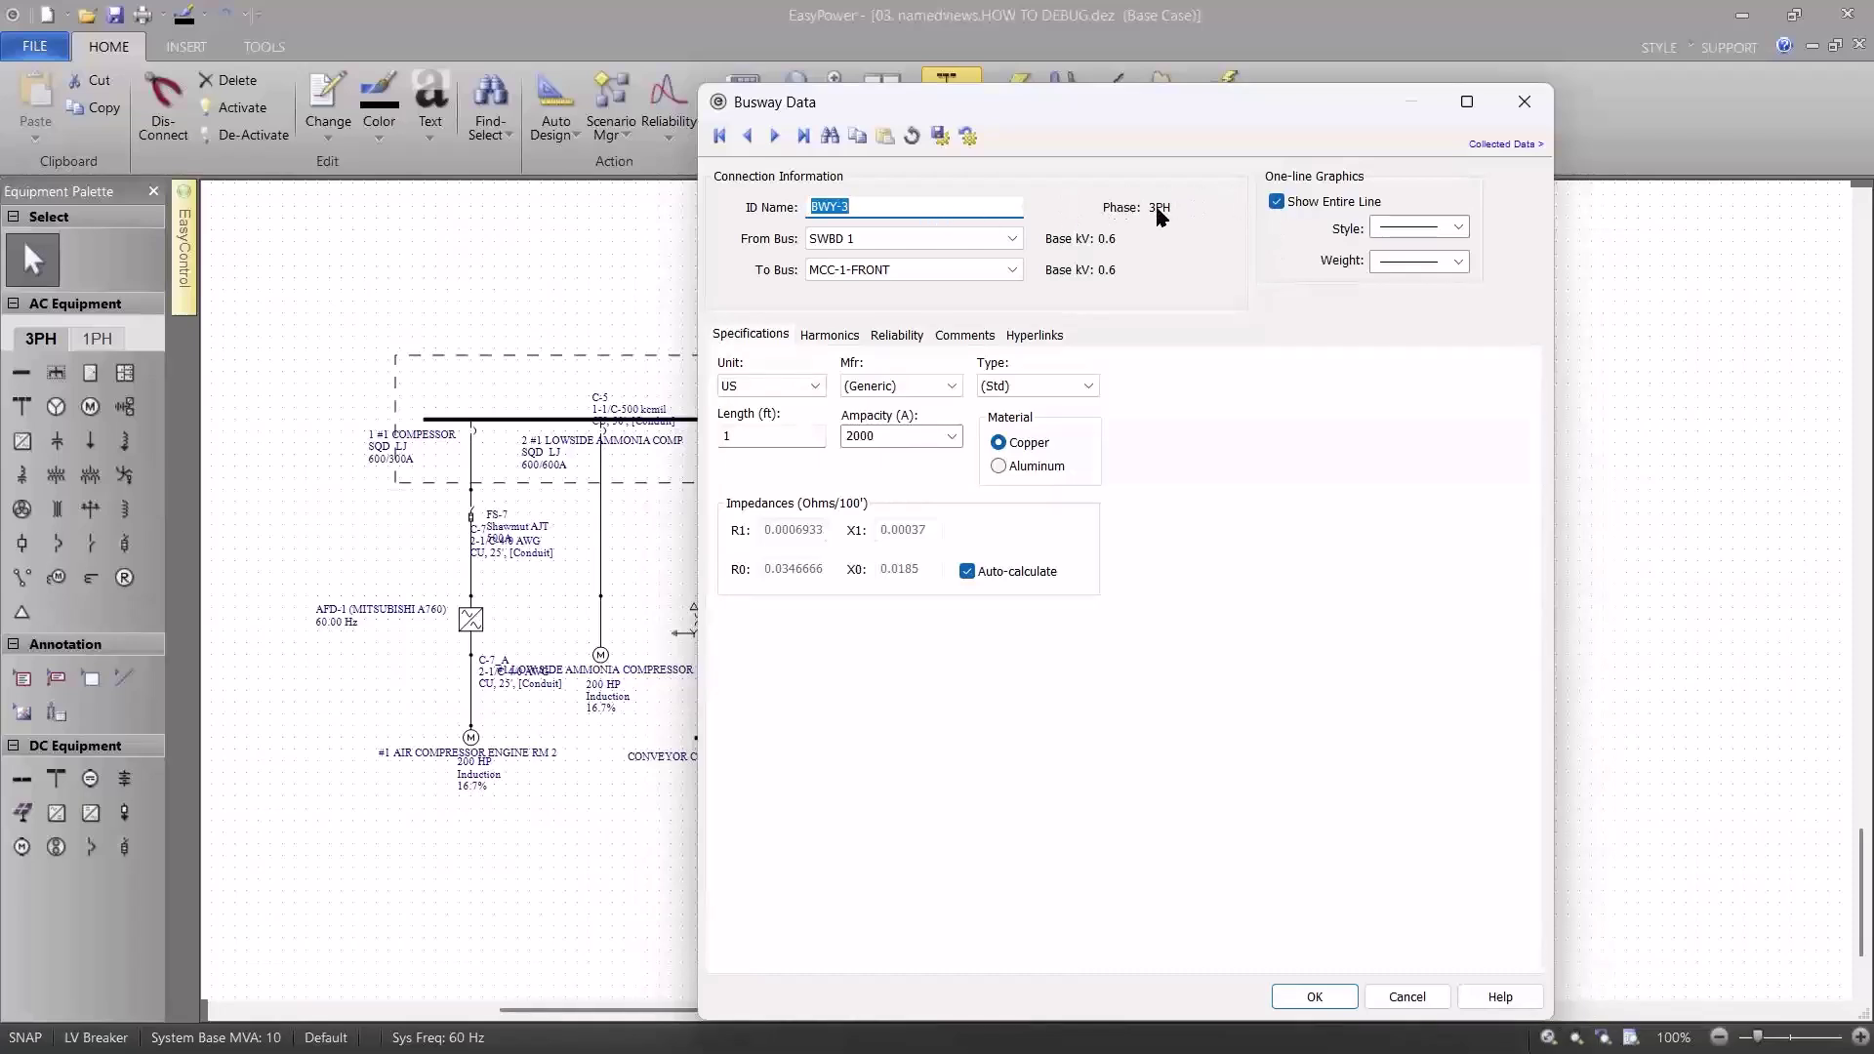
click(1276, 204)
click(1312, 997)
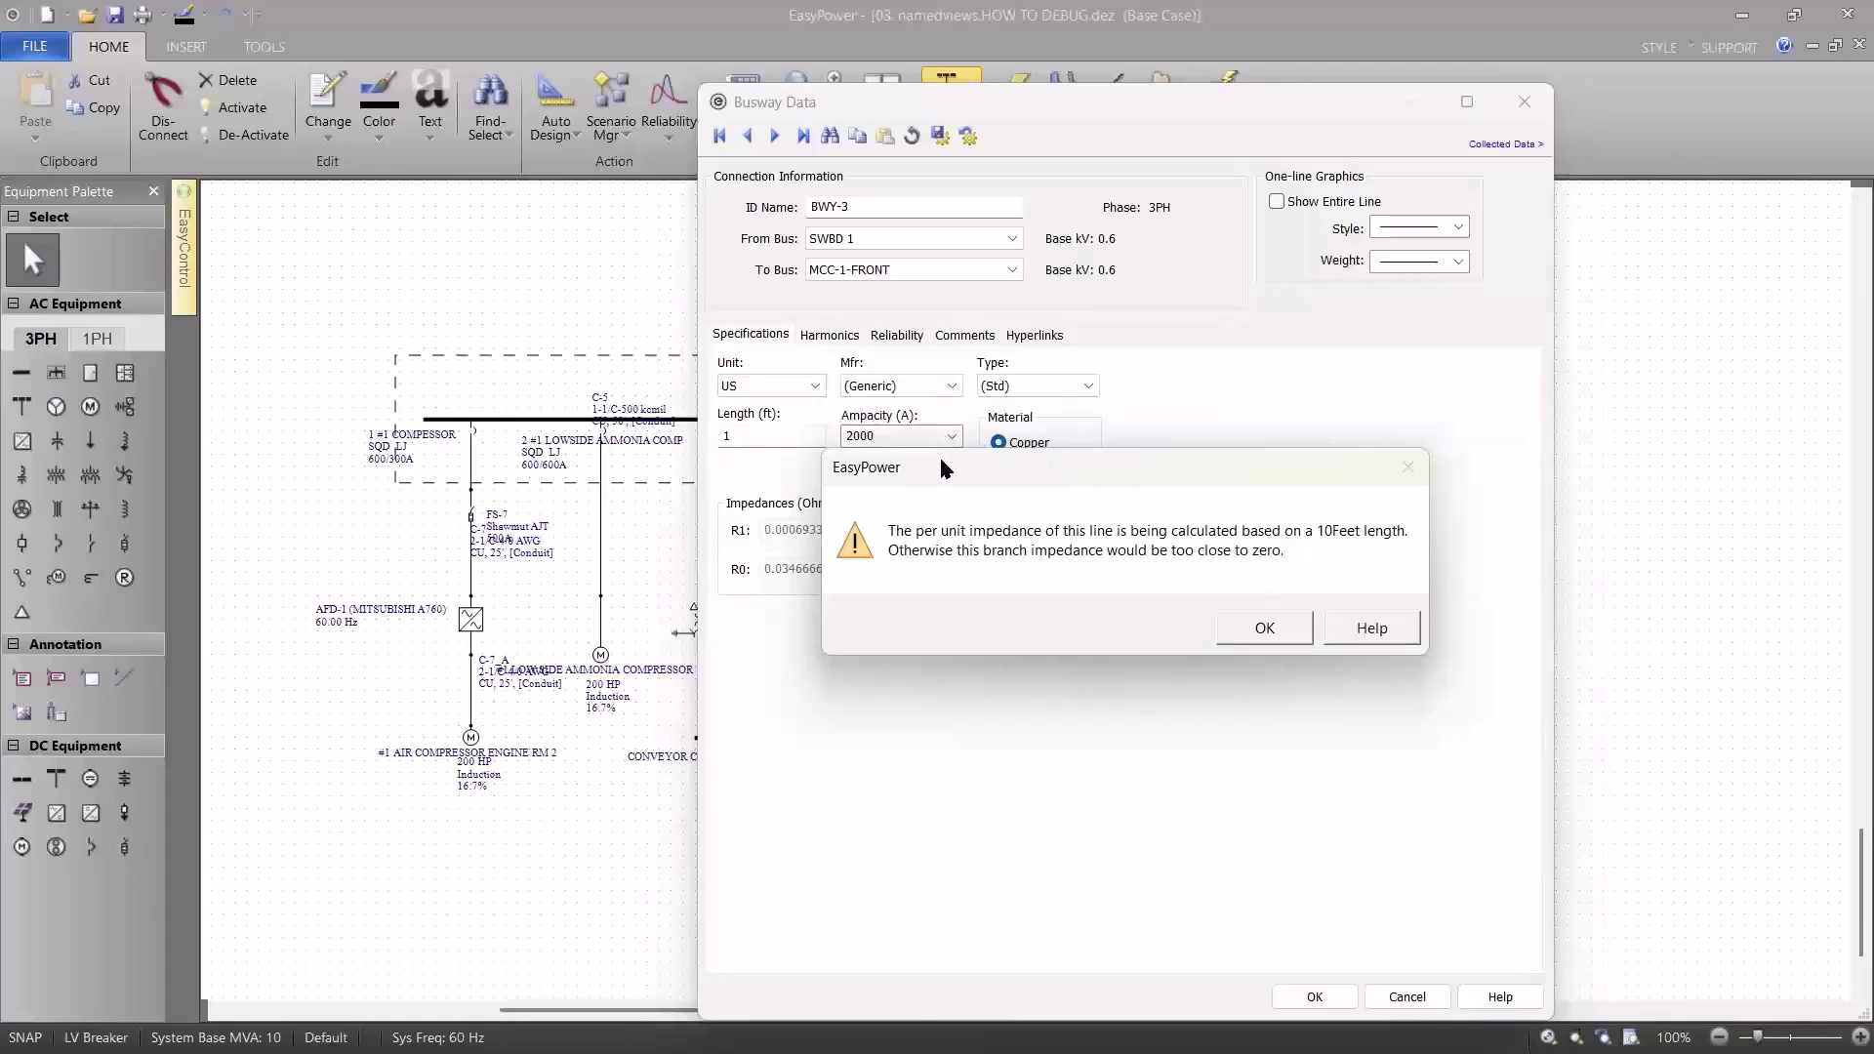
drag(939, 455, 911, 533)
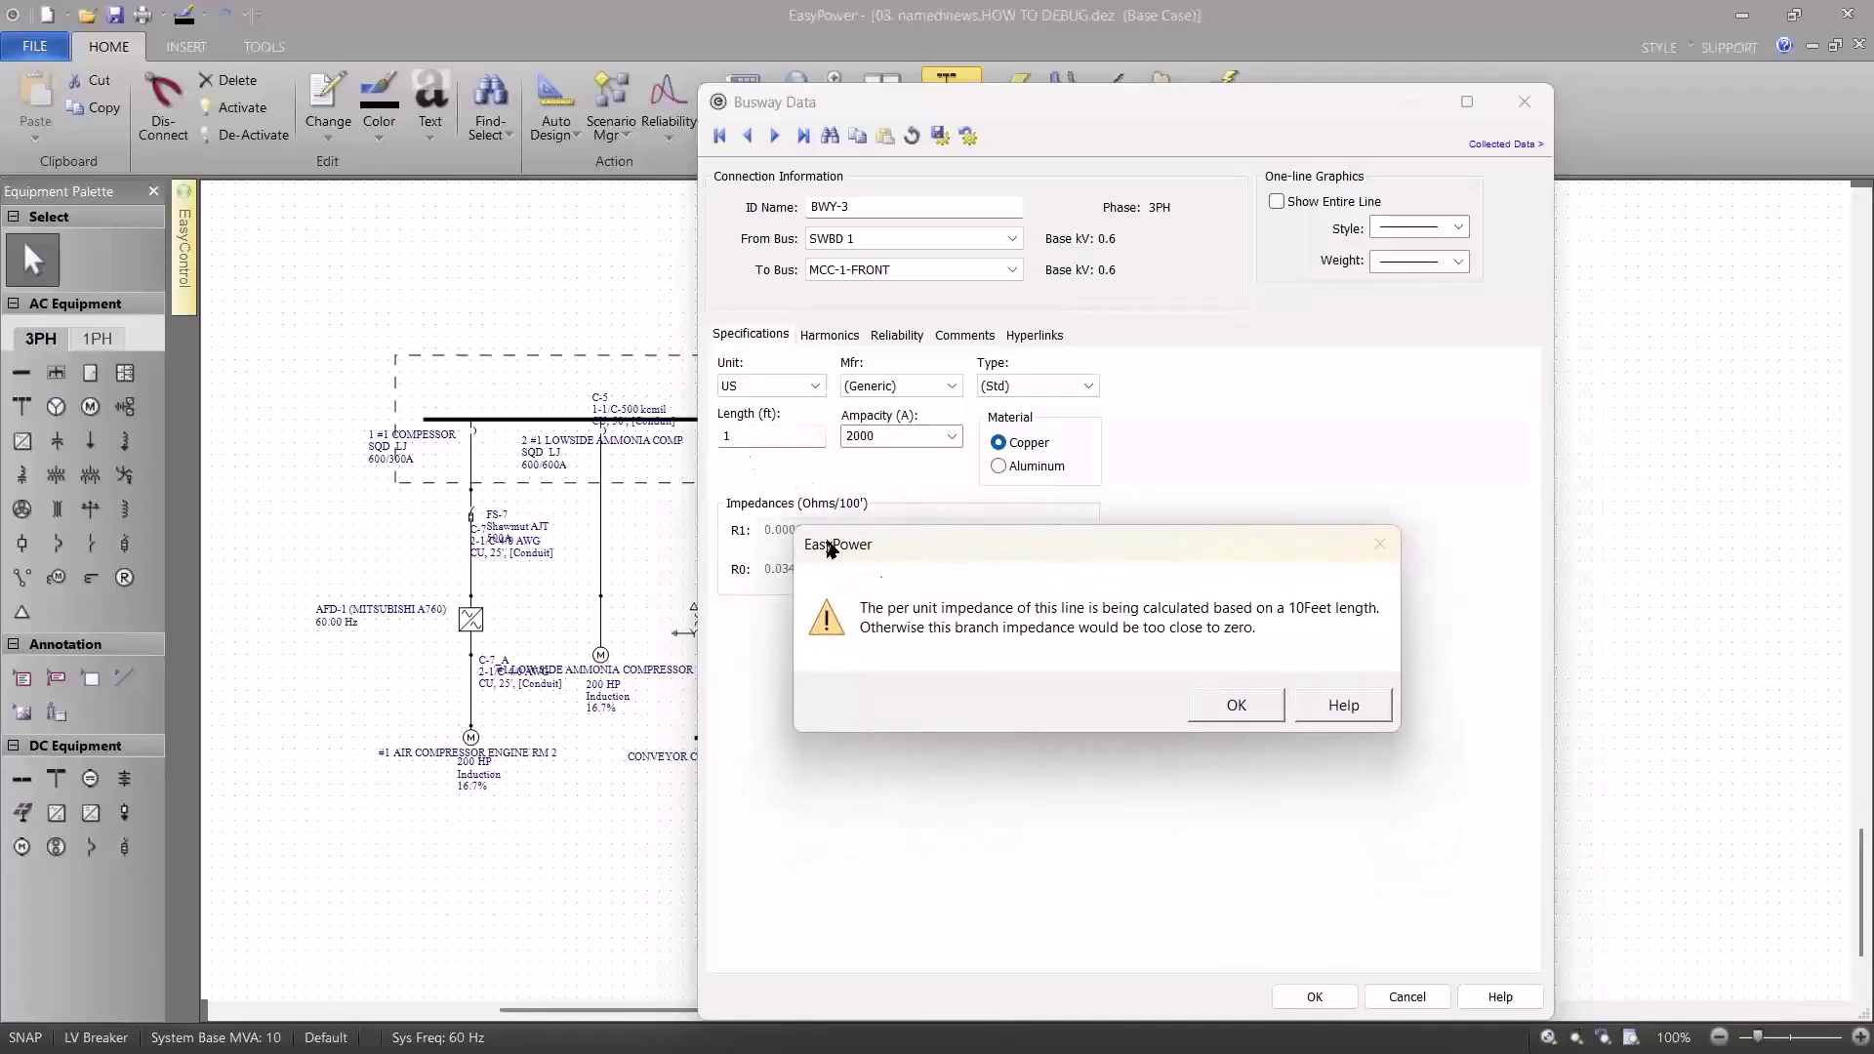
click(1214, 695)
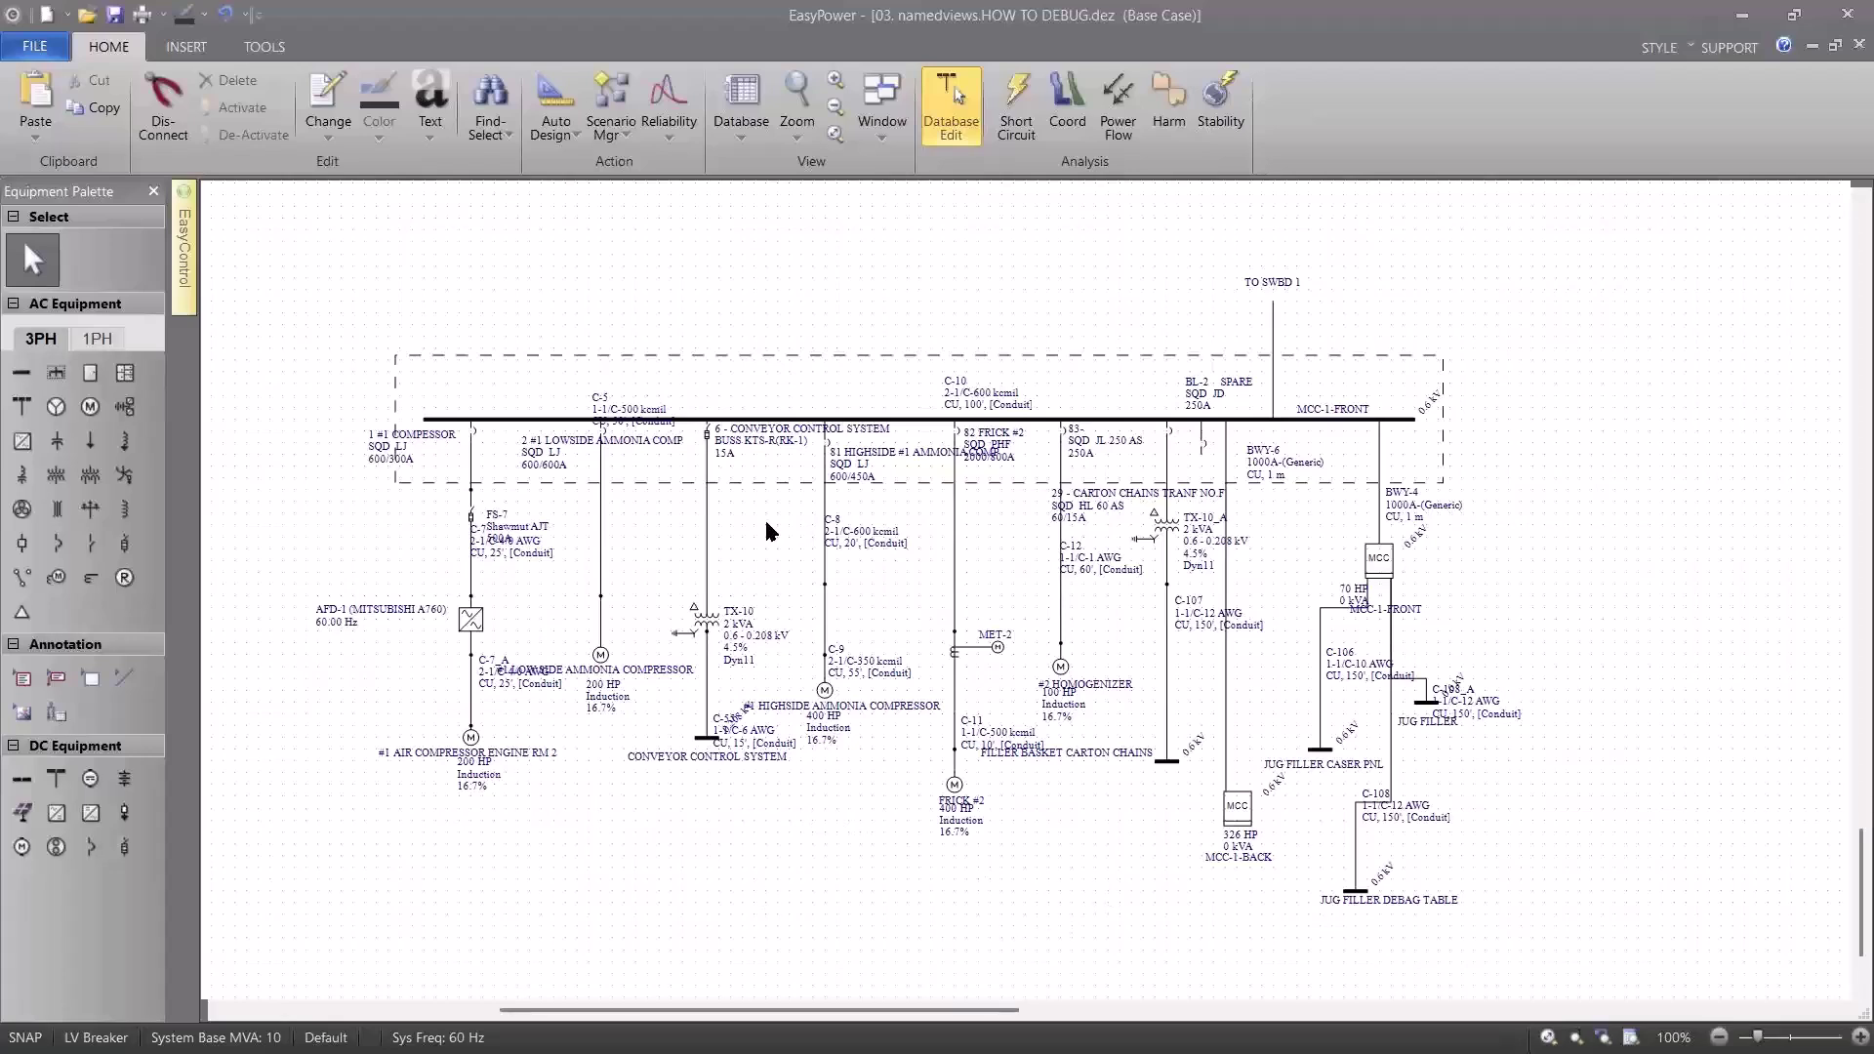
Try to enter Short Circuit analysis, view the error report, and locate motor M-3 on the one-line.
click(1000, 137)
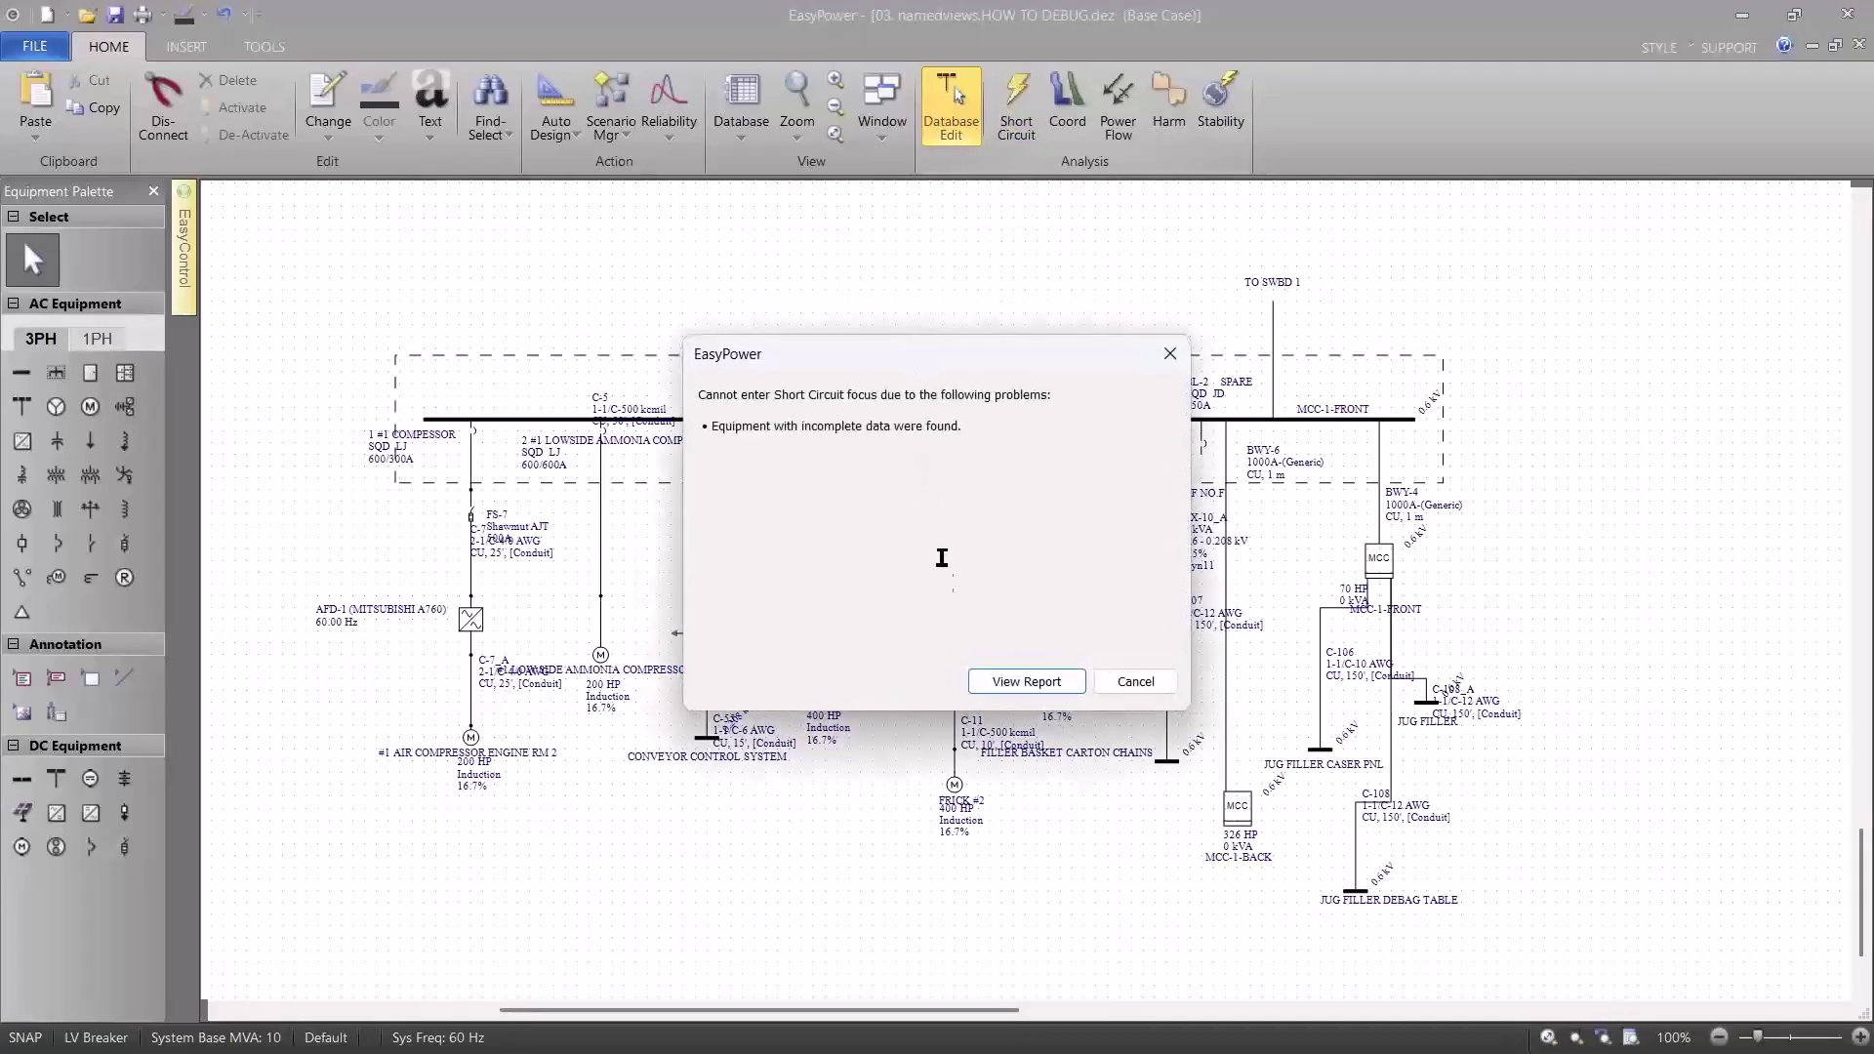
click(1025, 681)
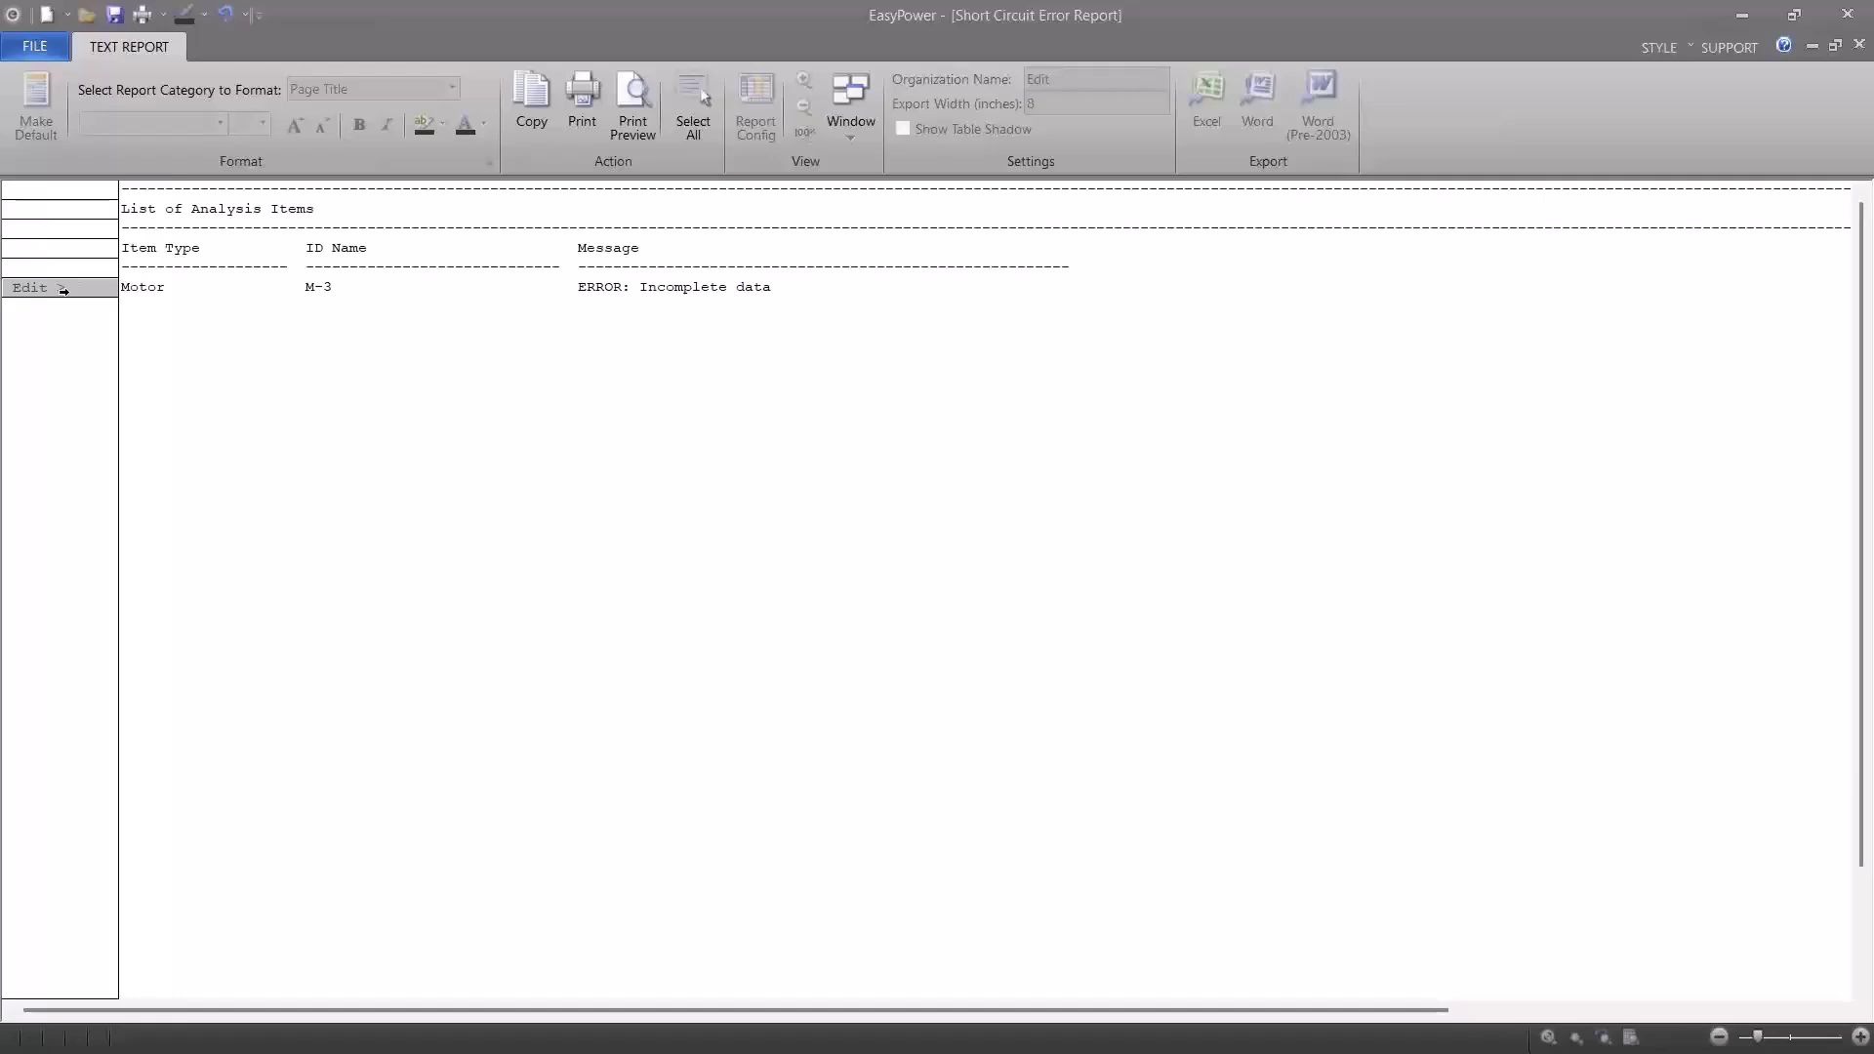
click(61, 288)
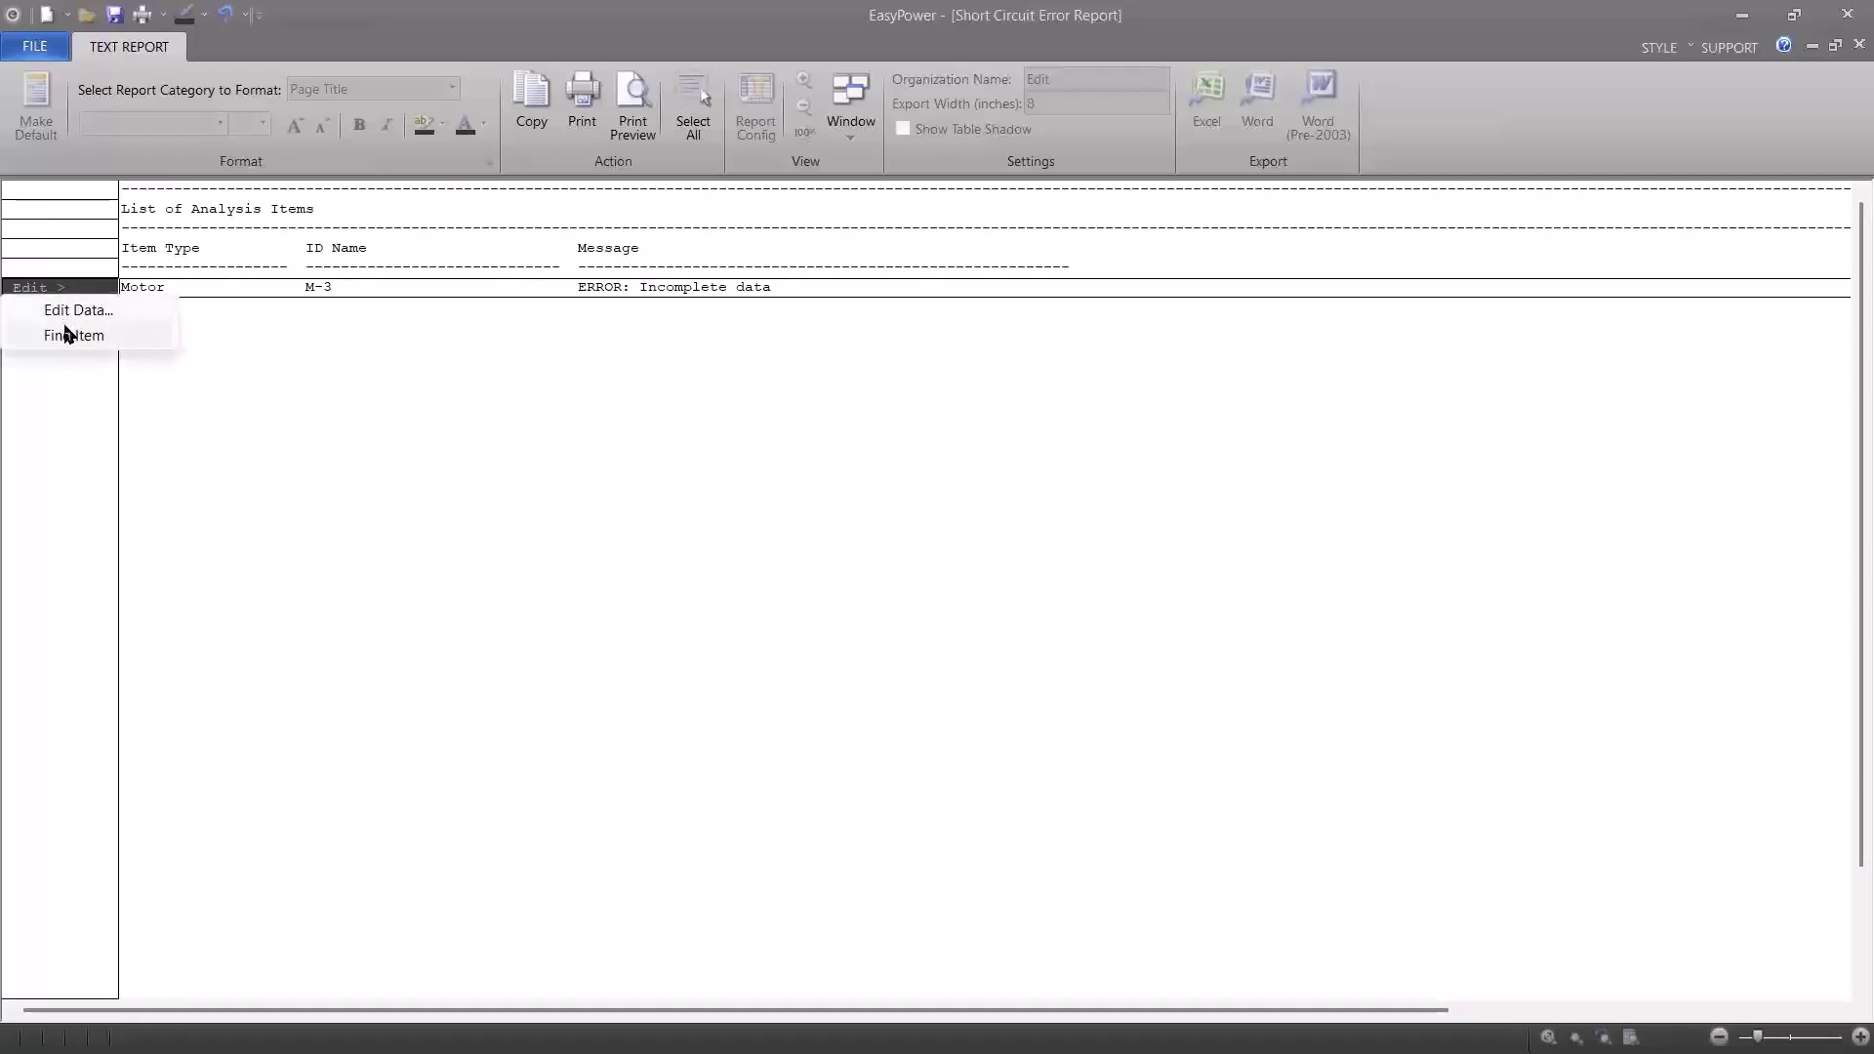
click(70, 336)
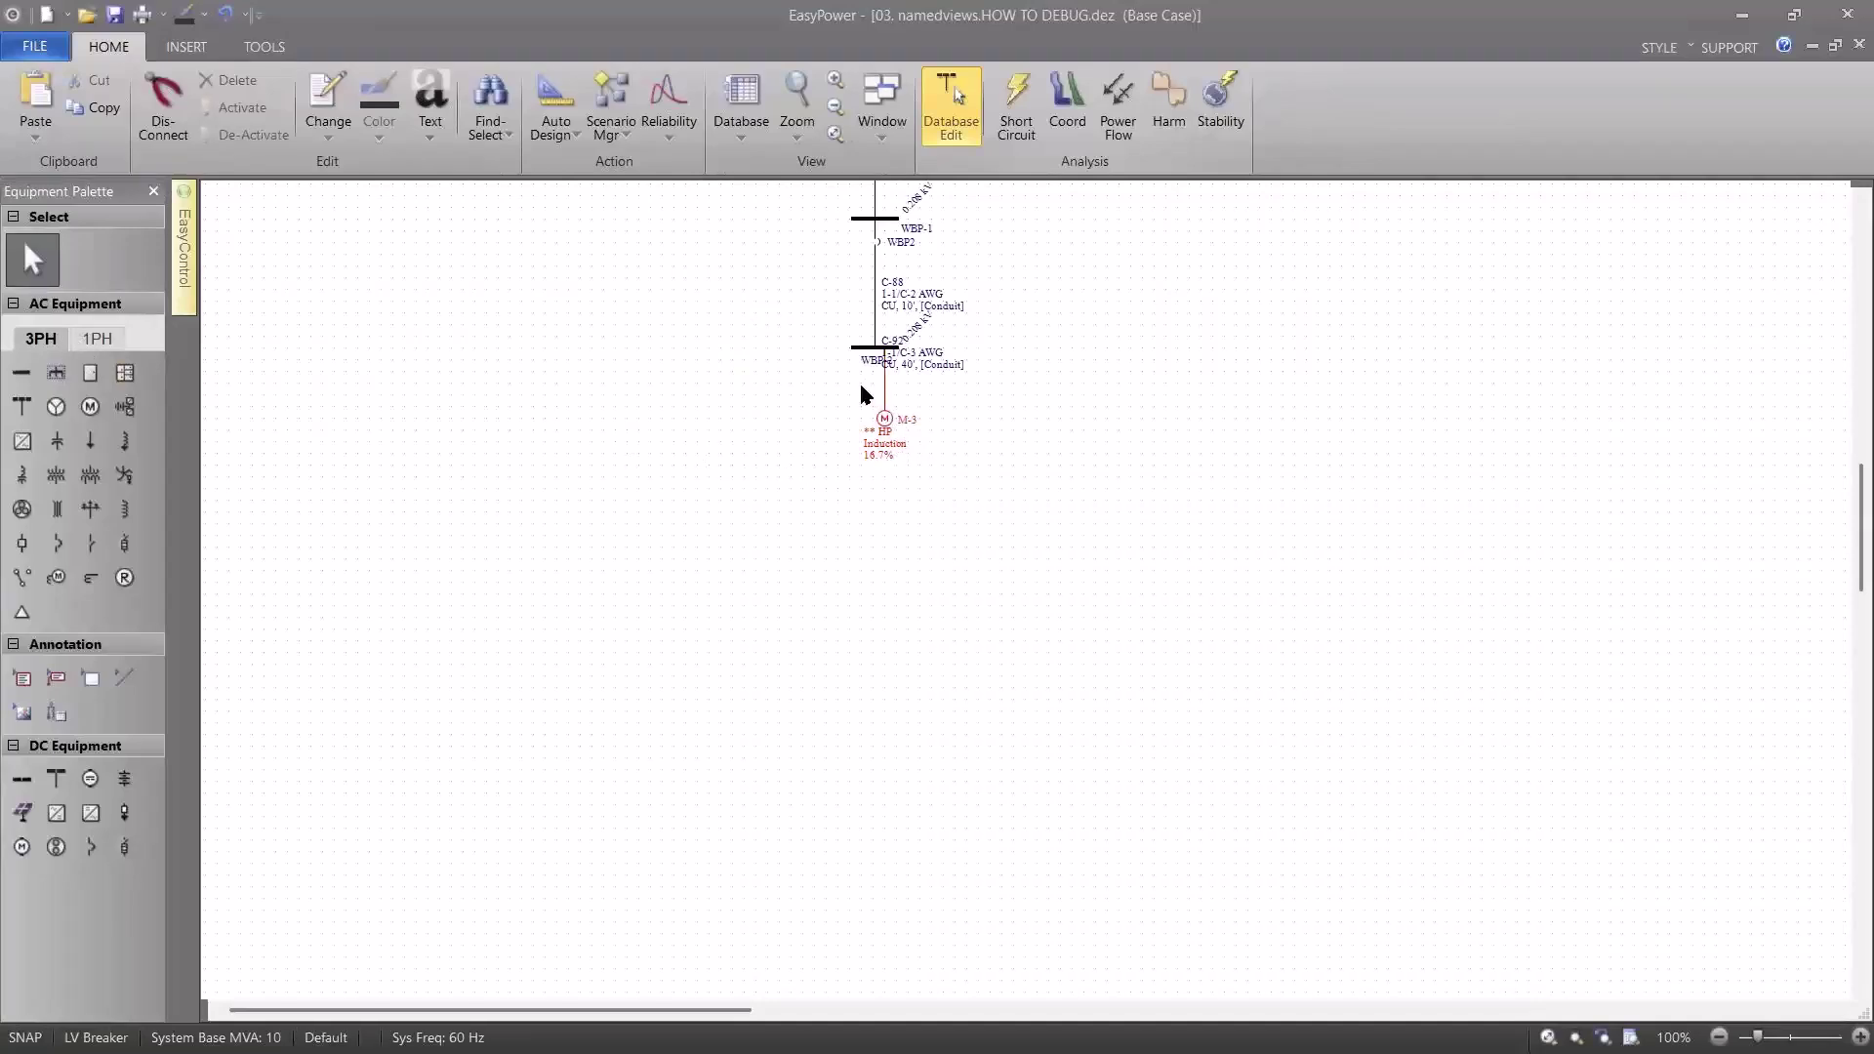
De-activate motor M-3 and its feeder below the lower bus.
drag(861, 385, 903, 456)
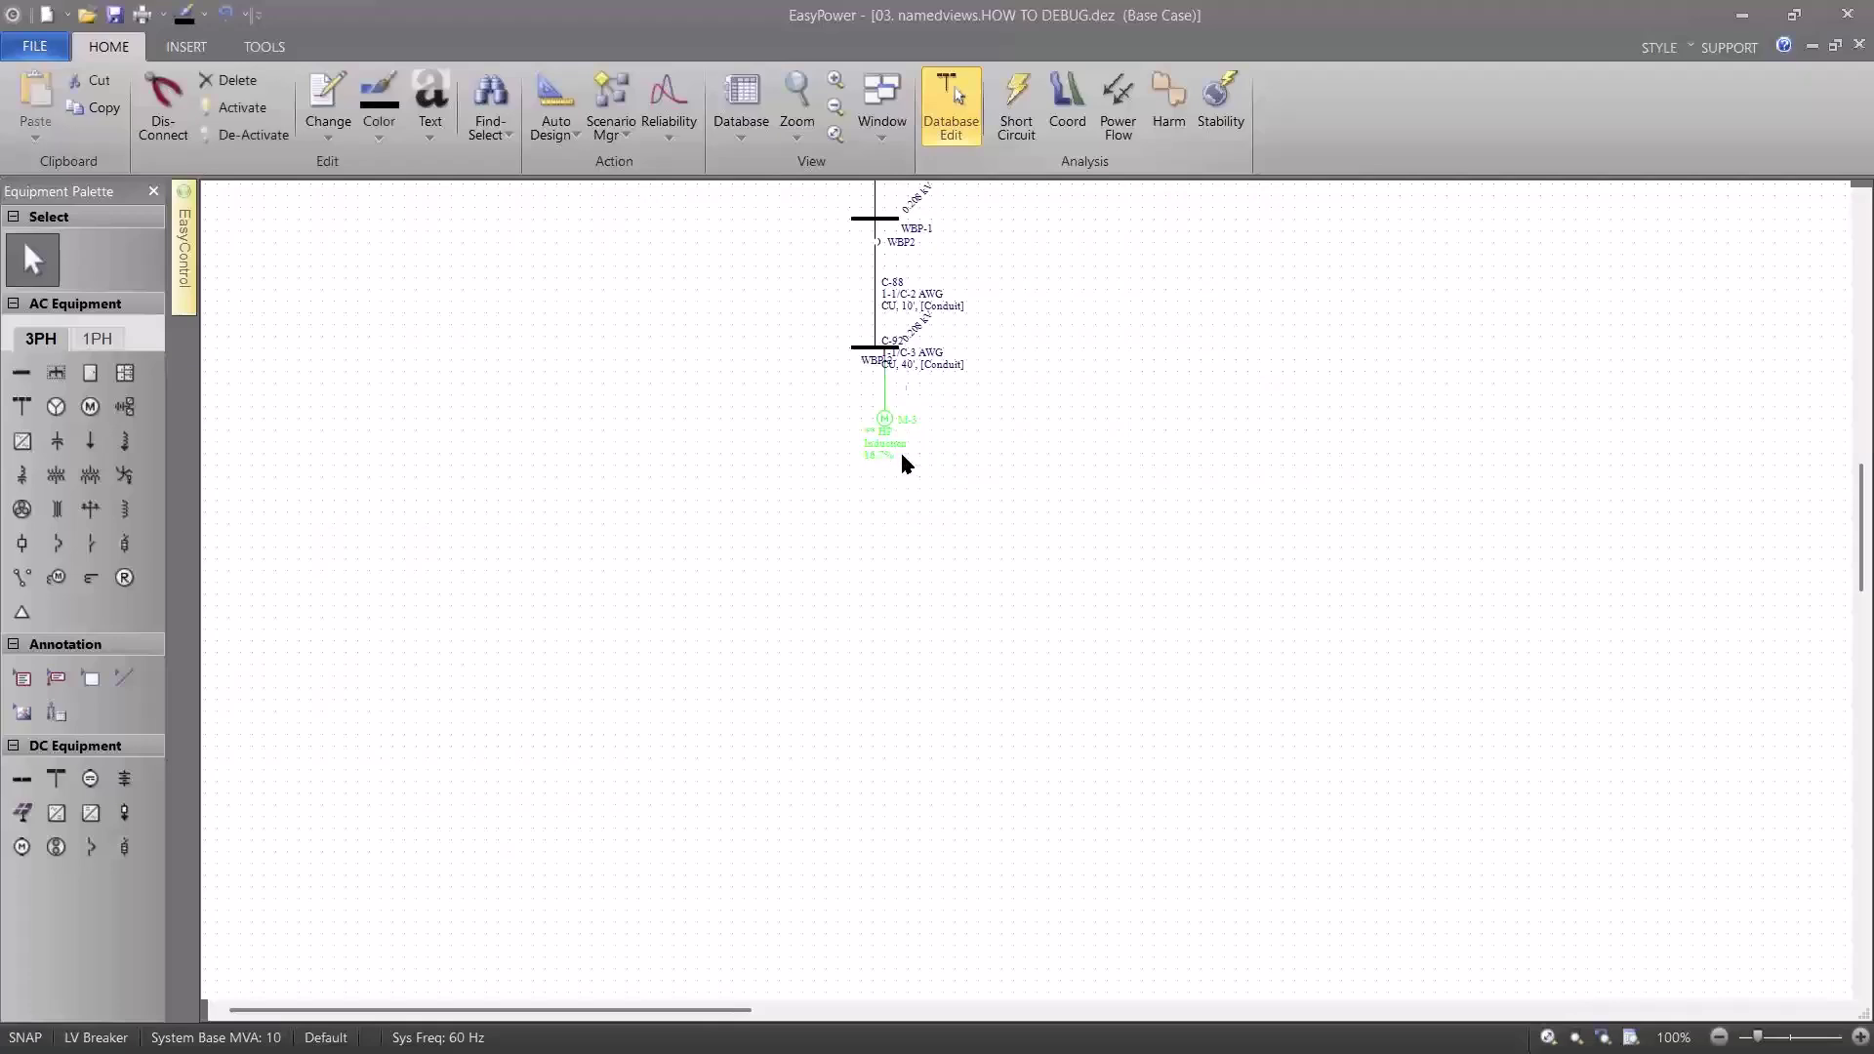
click(252, 135)
click(803, 198)
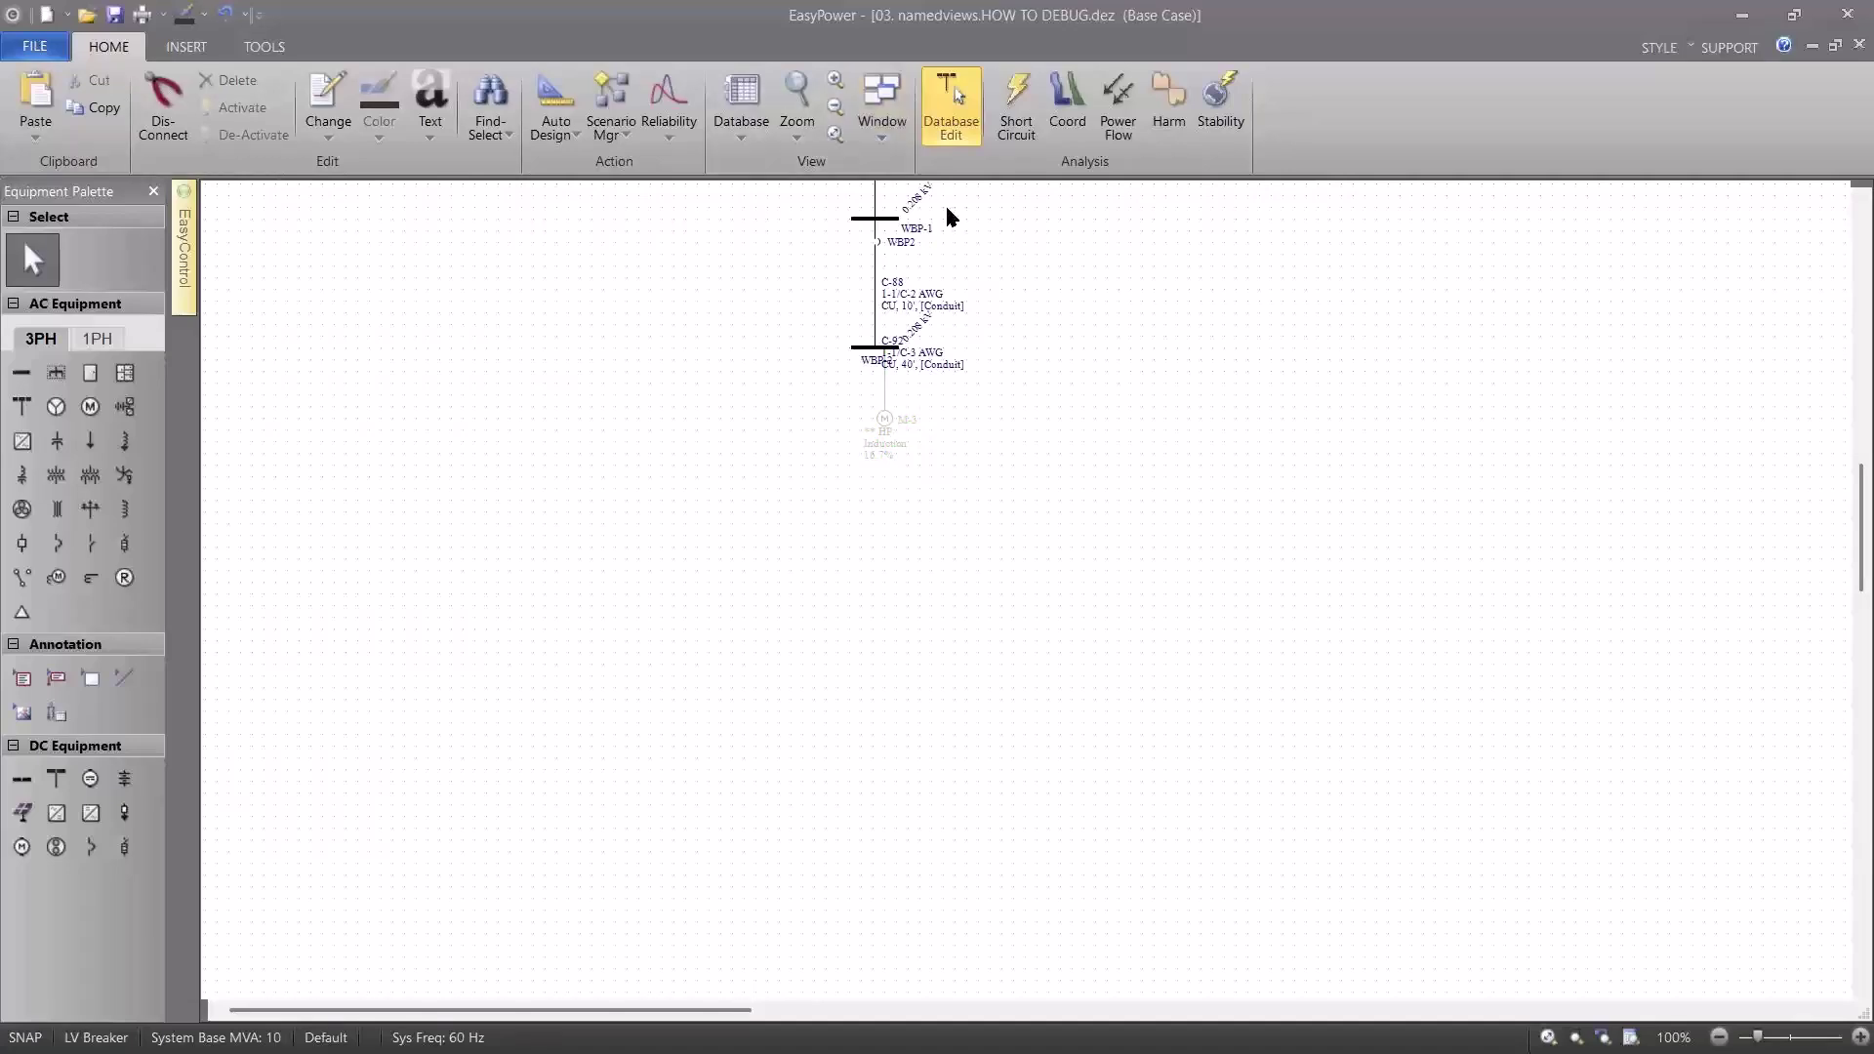
Recall the mcc1 front named view, enter Short Circuit analysis and fault the buses.
click(837, 136)
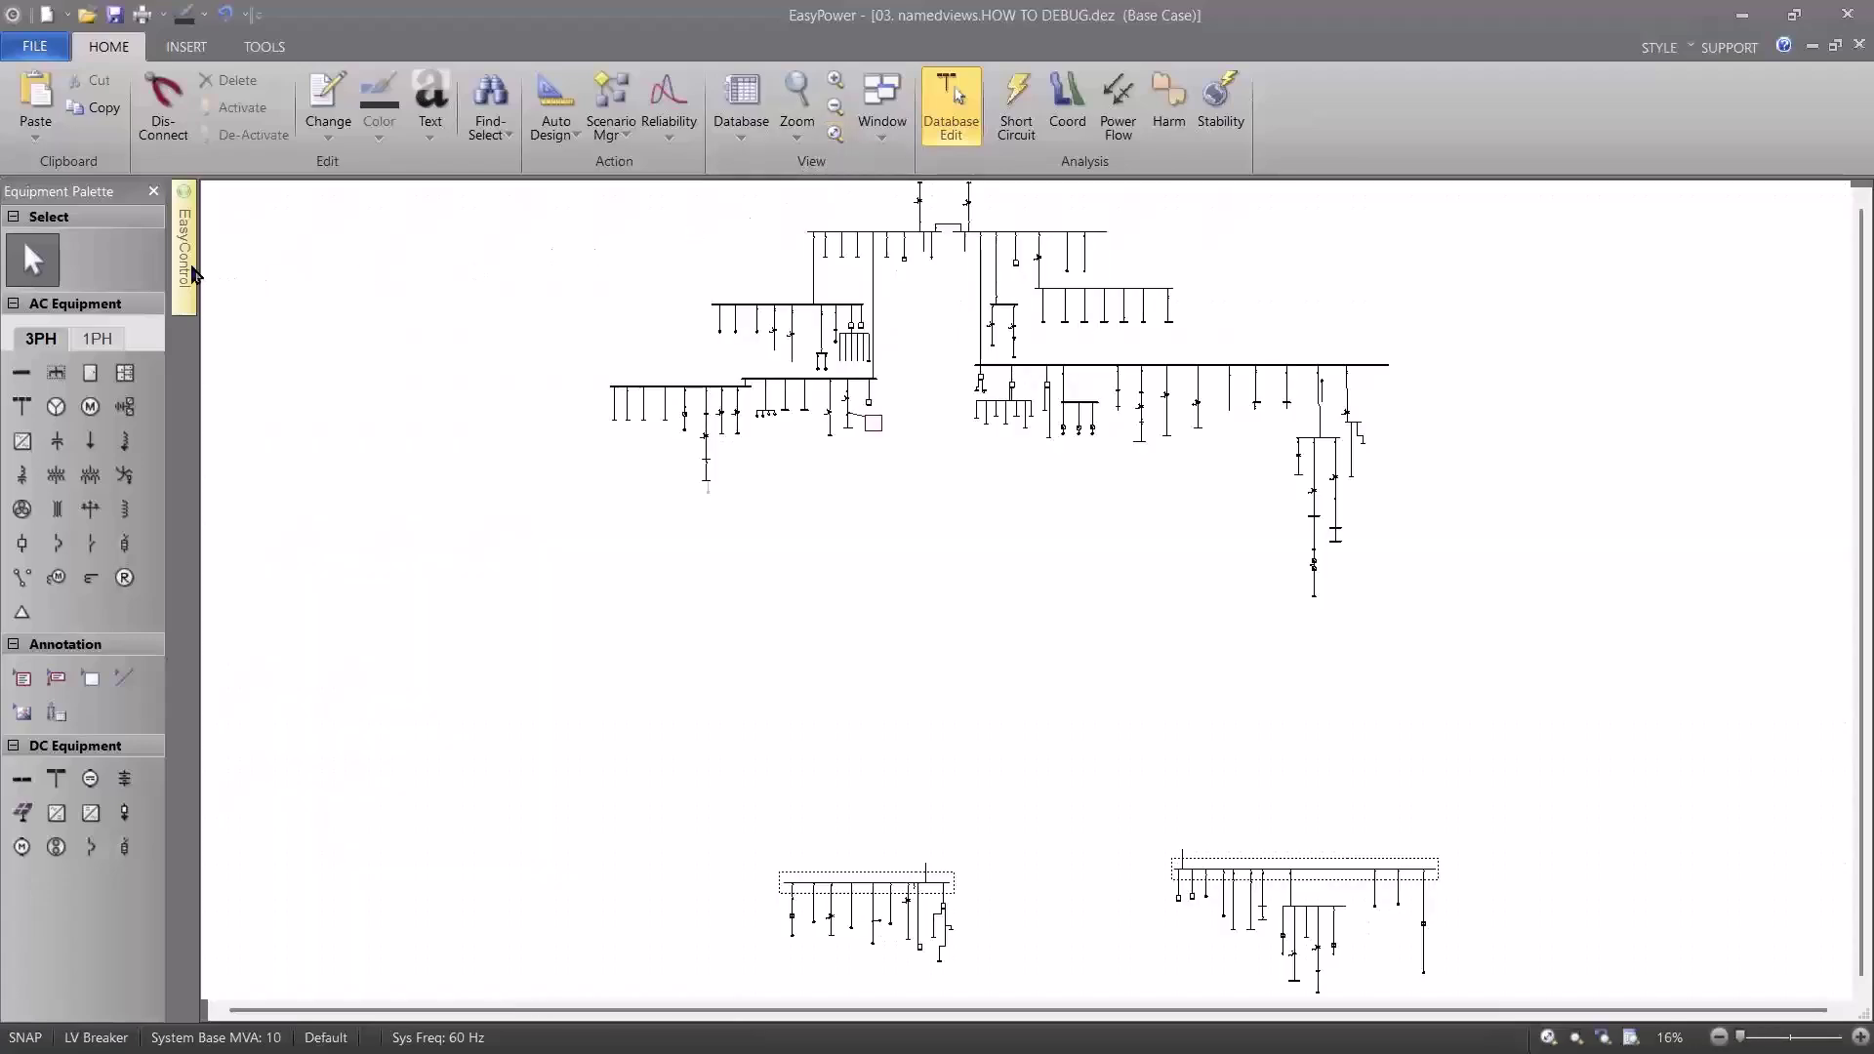
mouse_move(185, 278)
click(215, 307)
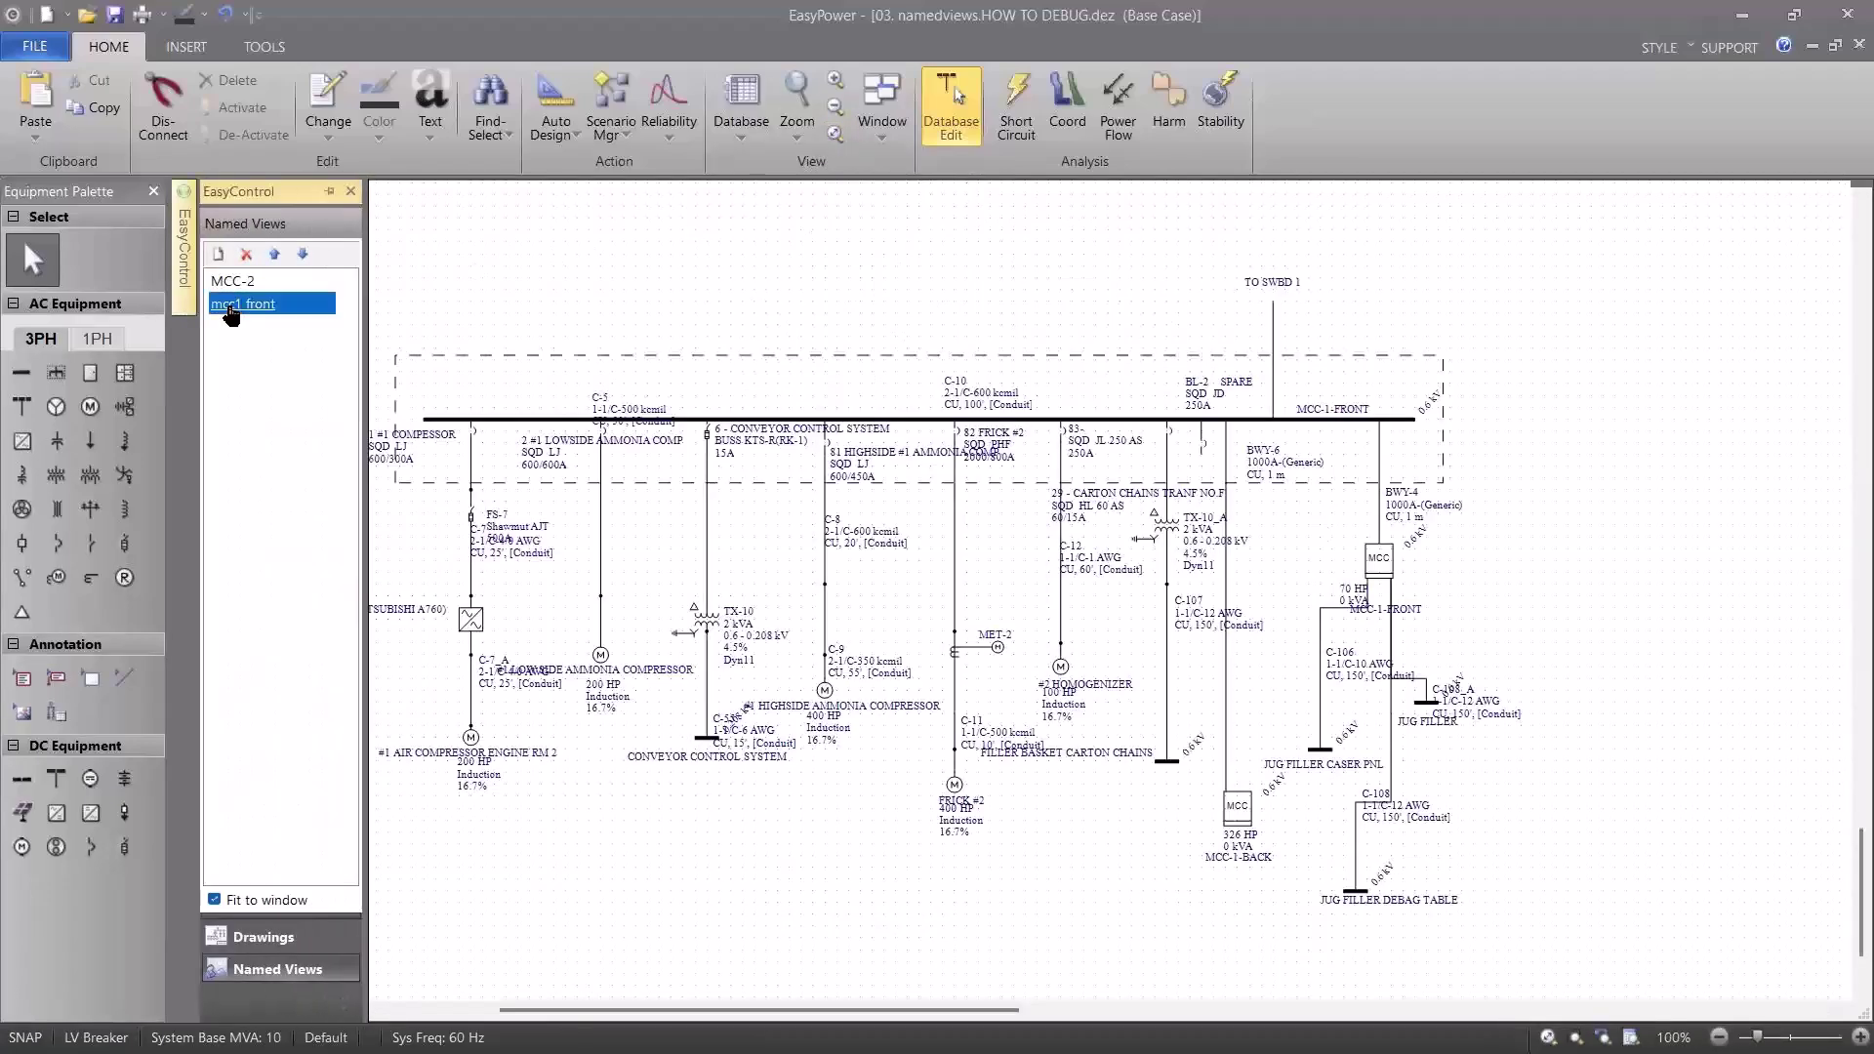
click(1016, 103)
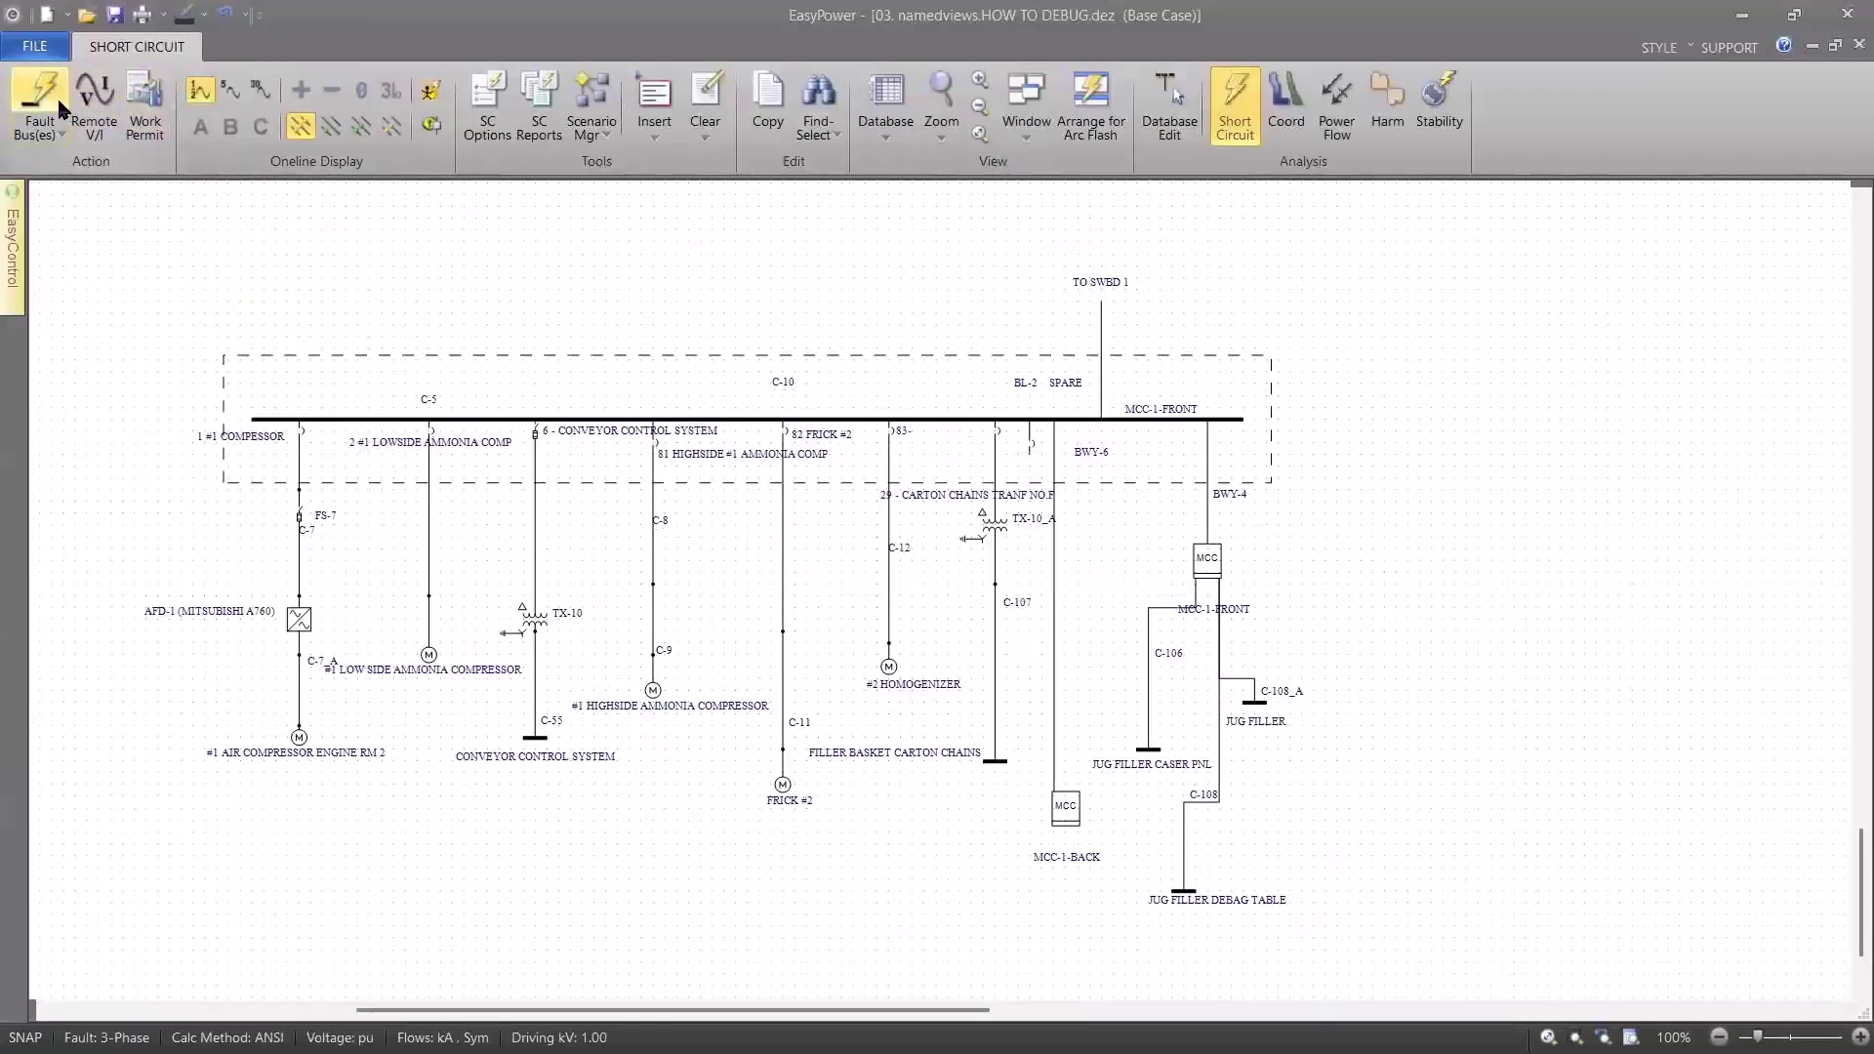
click(44, 89)
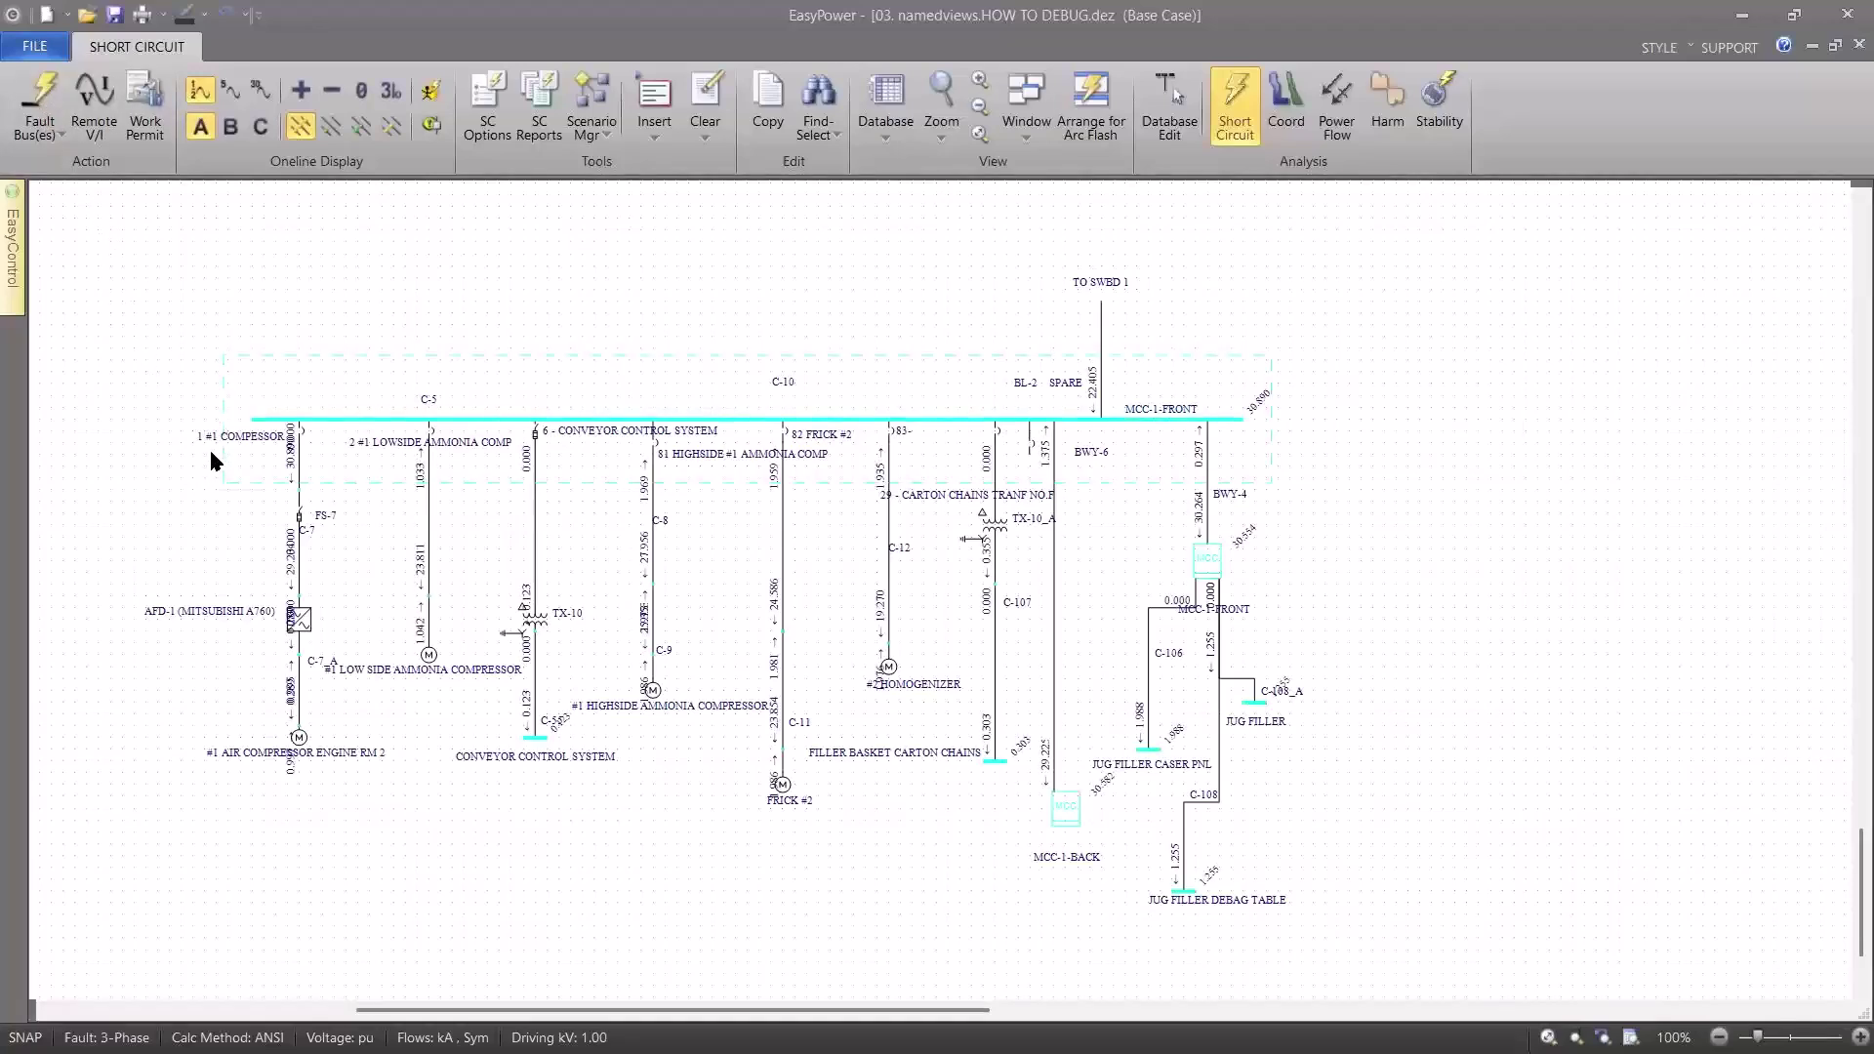
Recall the MCC-2 named view and display the arc flash results on its buses.
scroll(211, 451, up, 2)
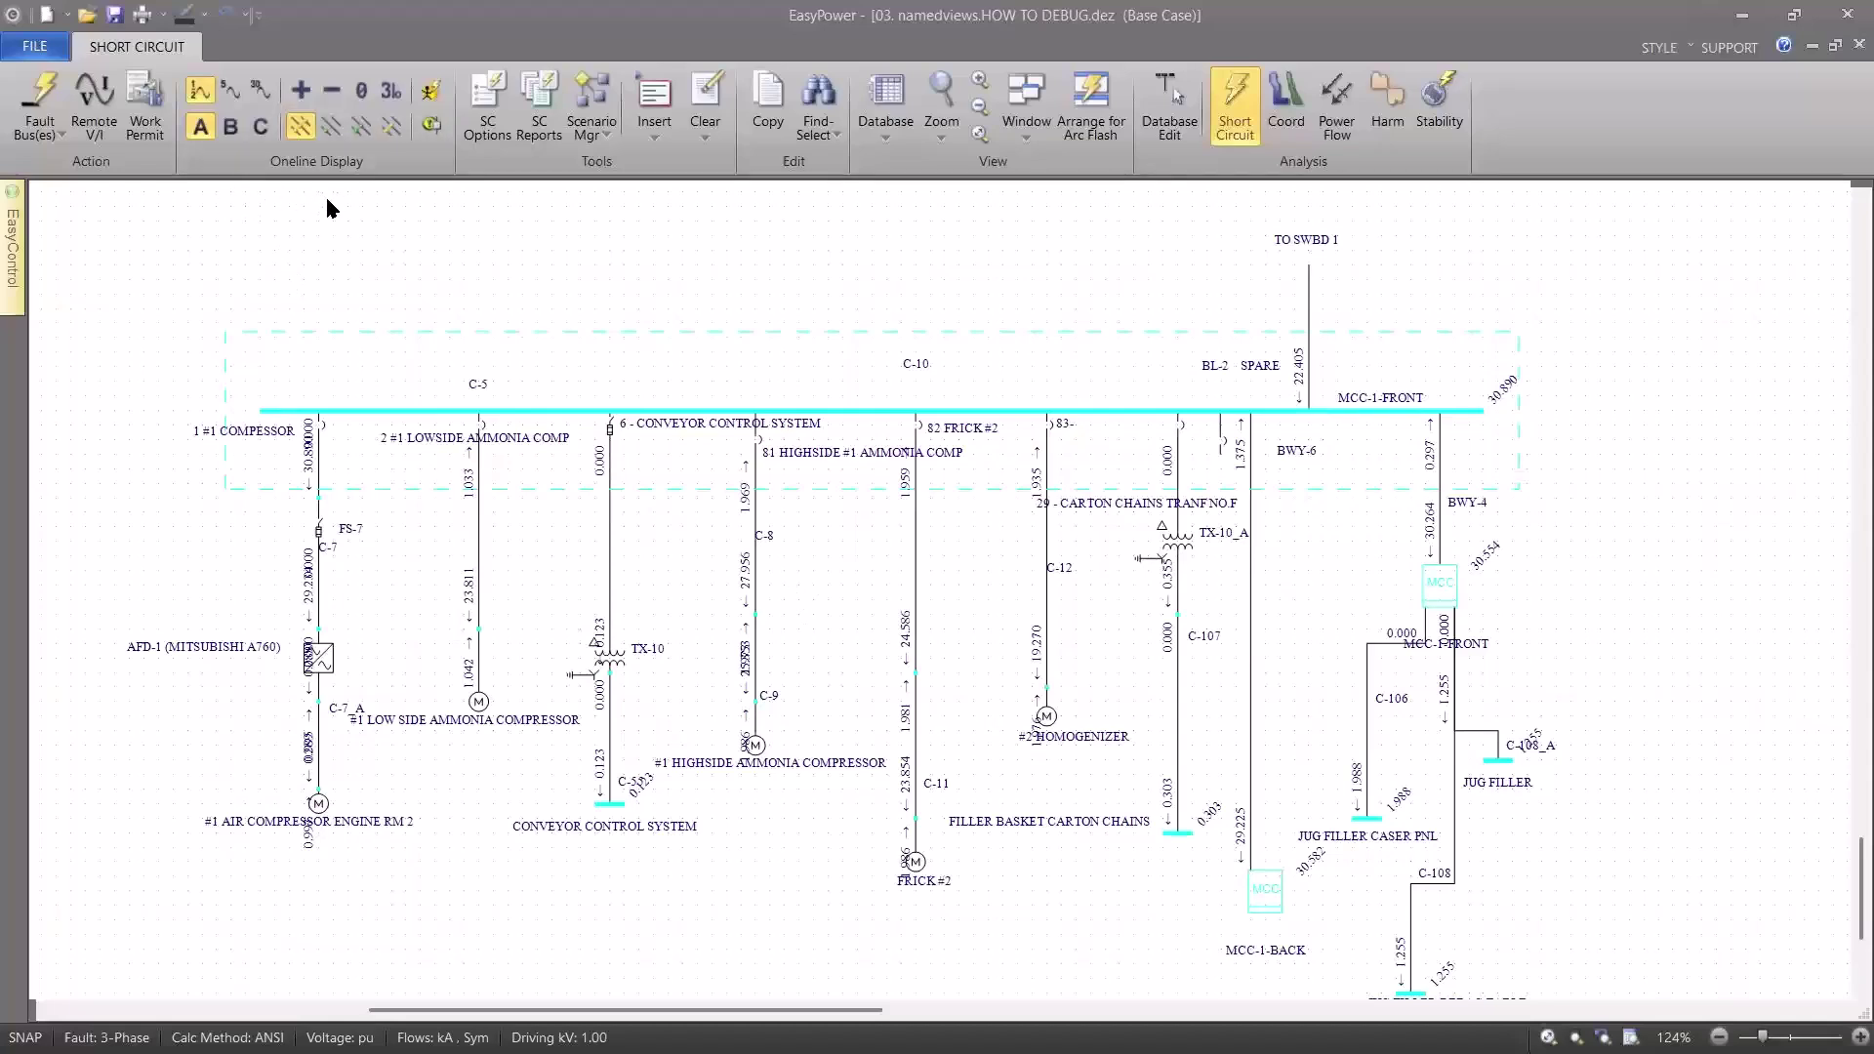
mouse_move(17, 244)
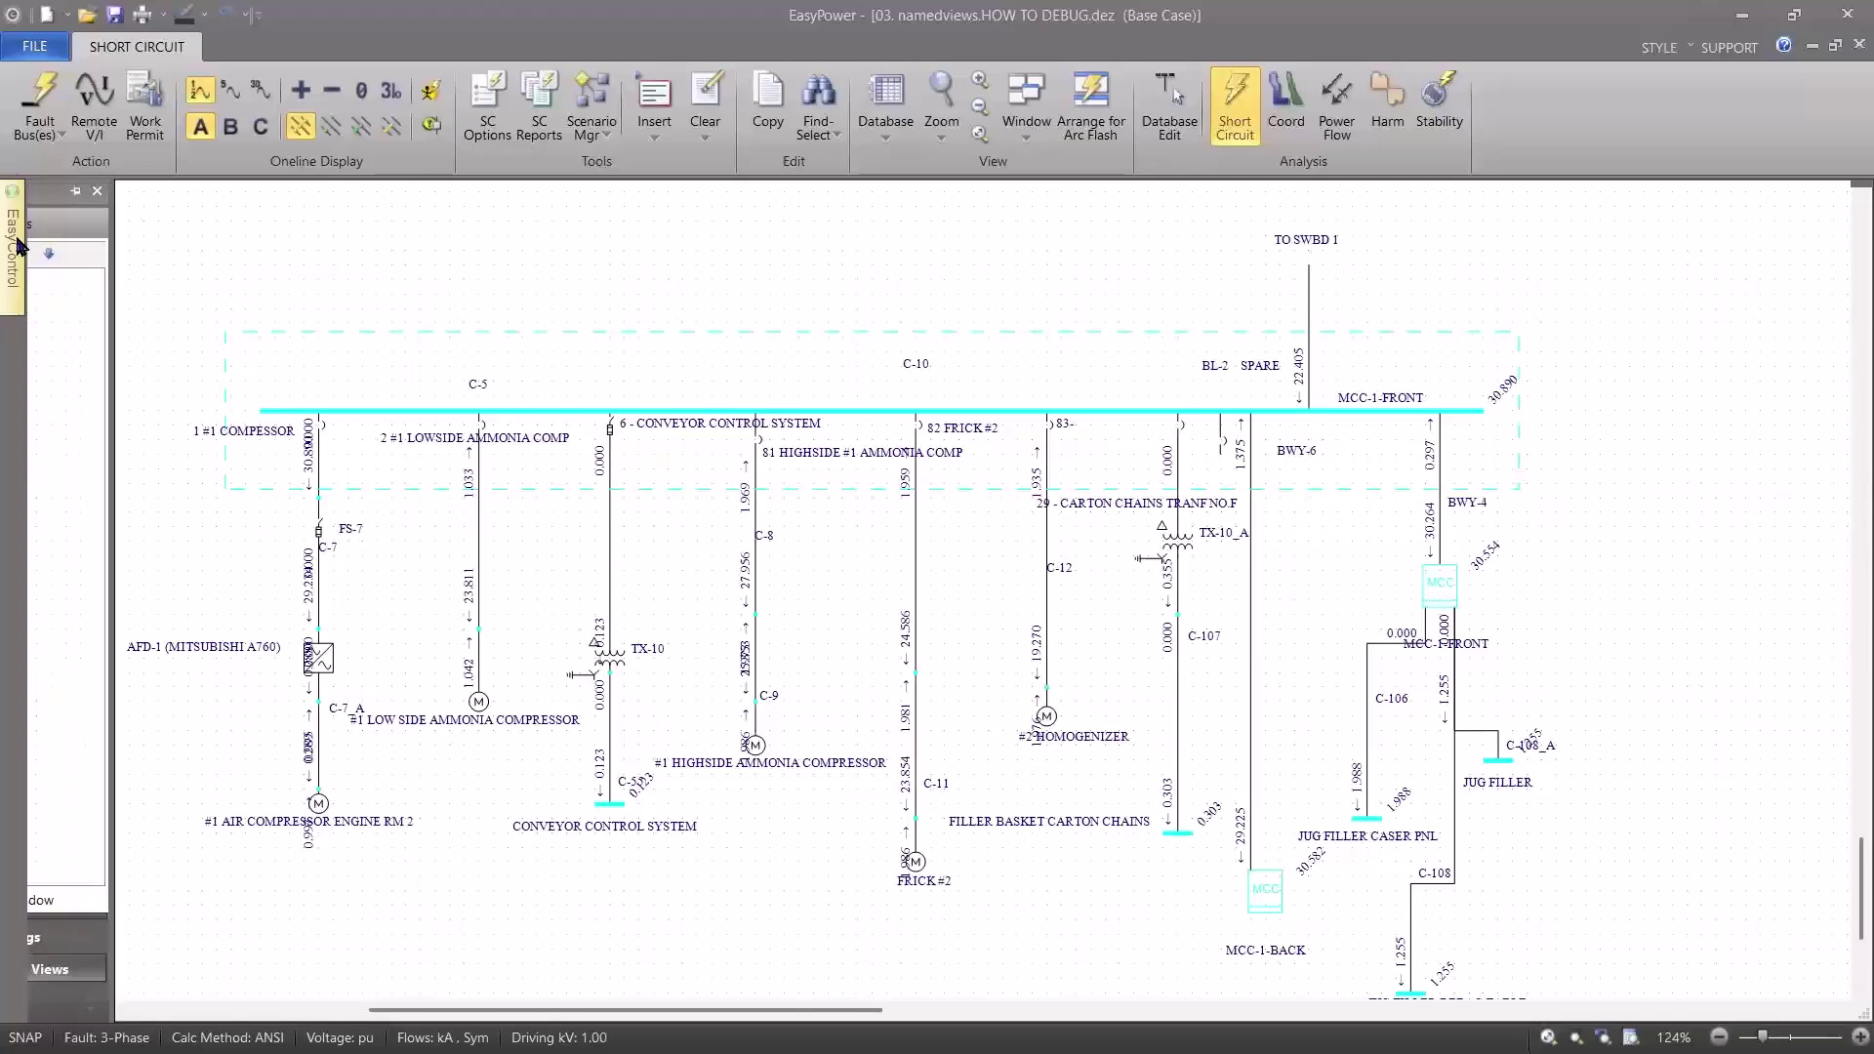
click(54, 283)
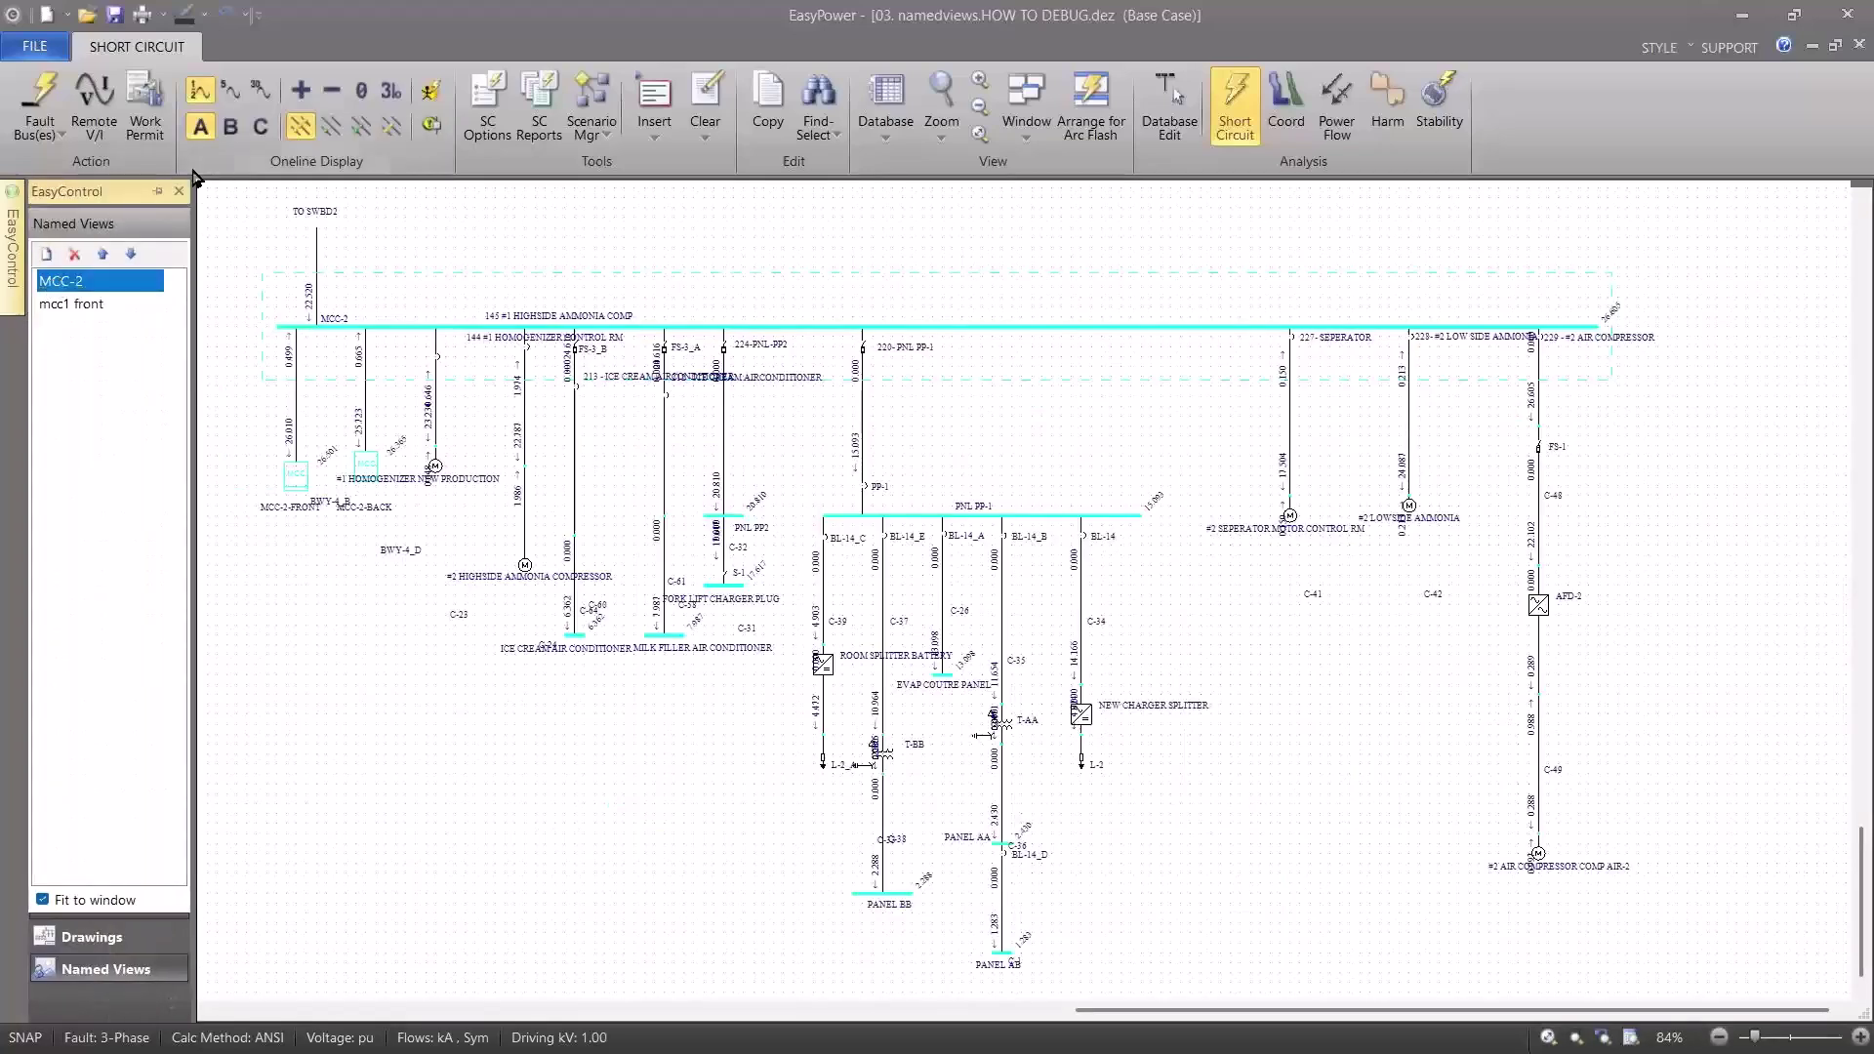
click(432, 91)
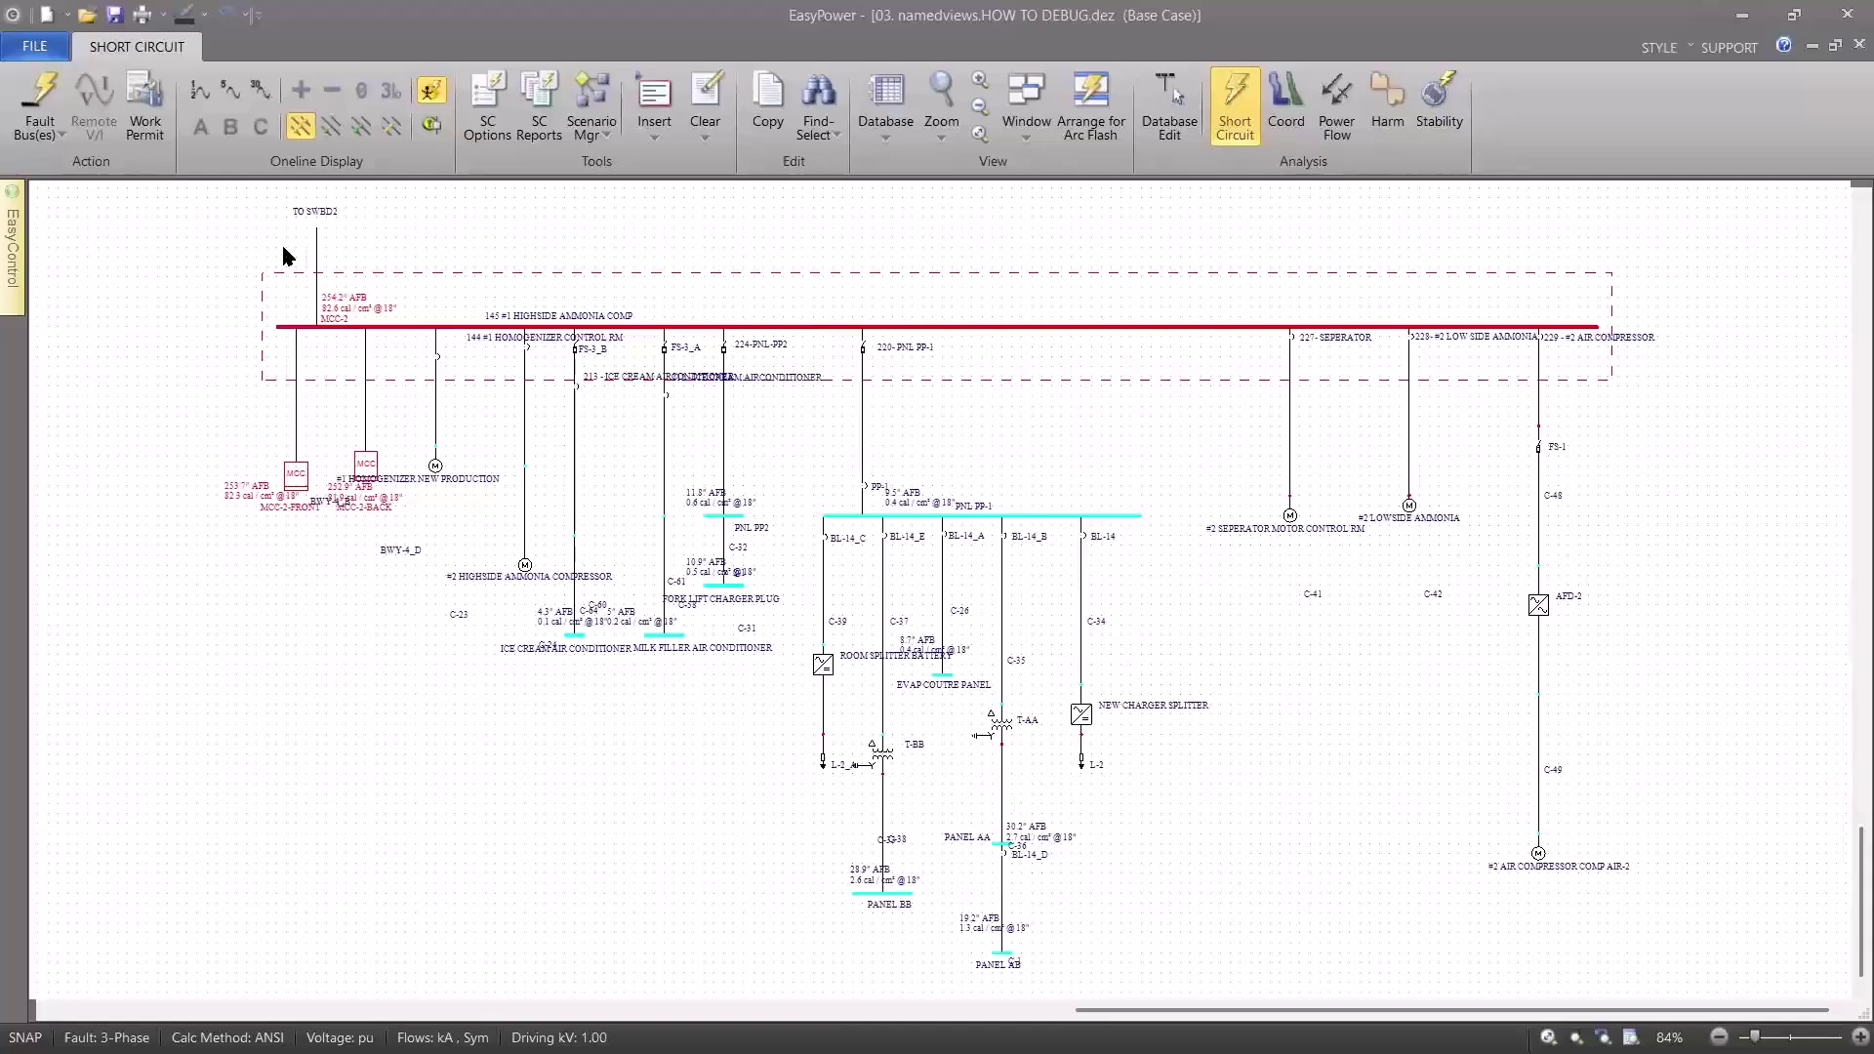
Switch from EasyPower to the PowerPoint slide show.
key(alt+Tab)
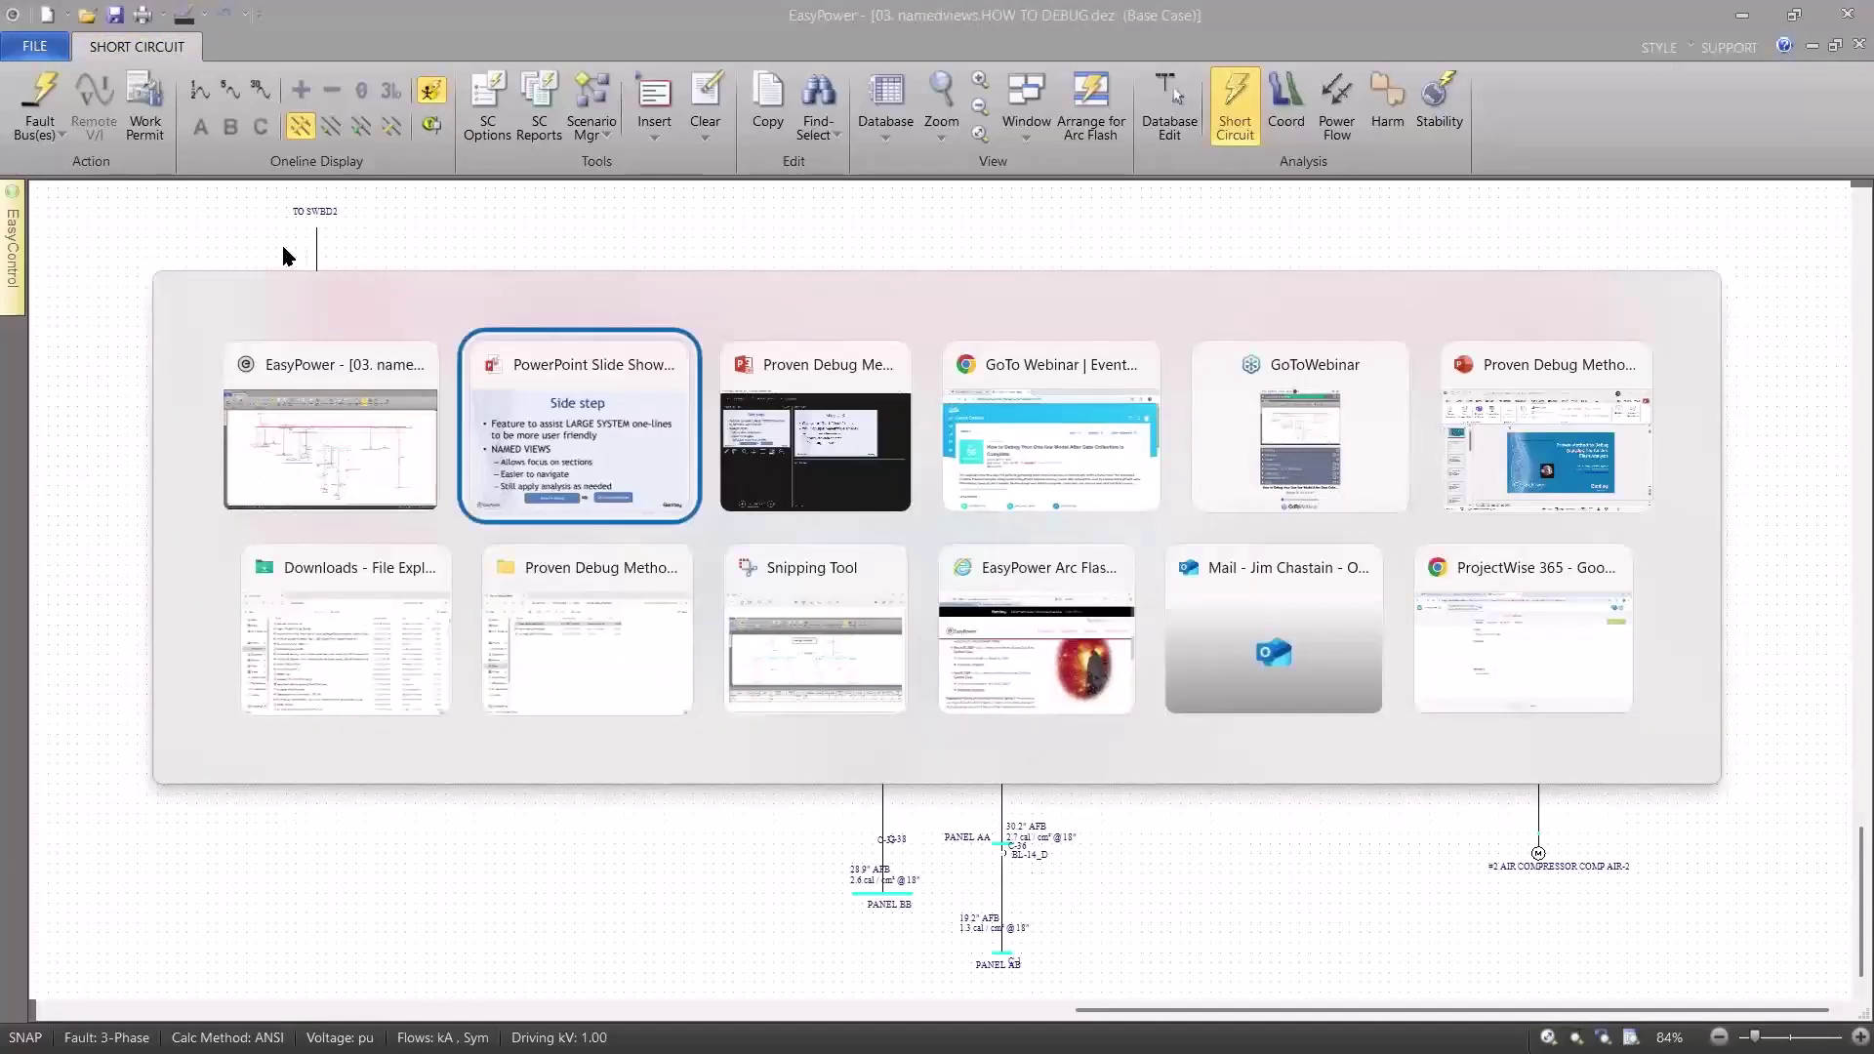